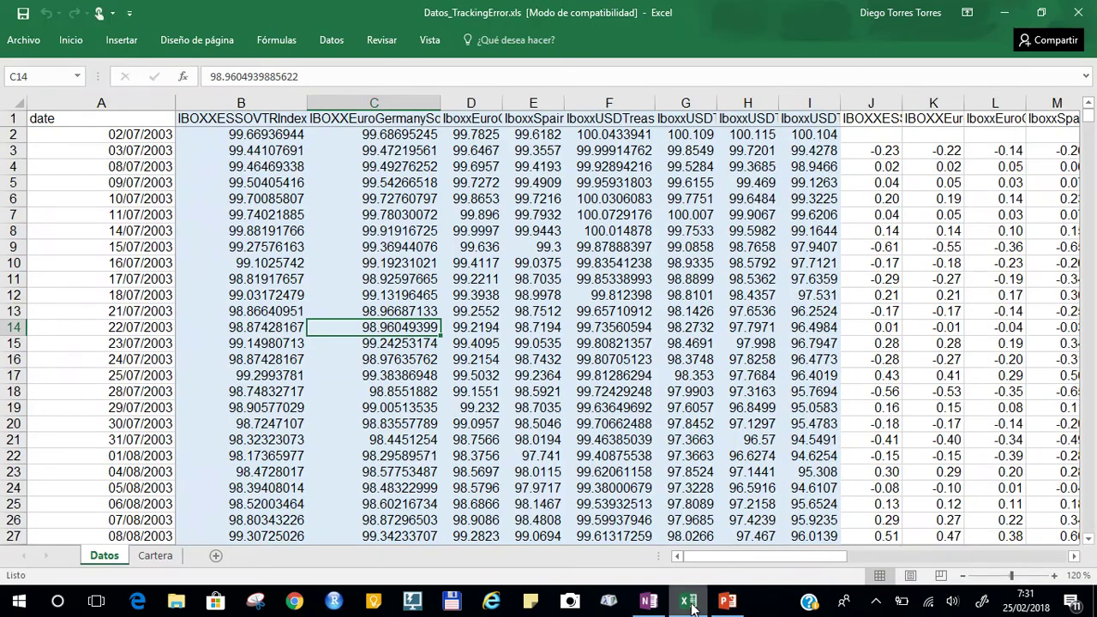
Glance at the date column on the Datos sheet and inspect the individual CarteraDesconocida weights on the Cartera sheet.
click(191, 150)
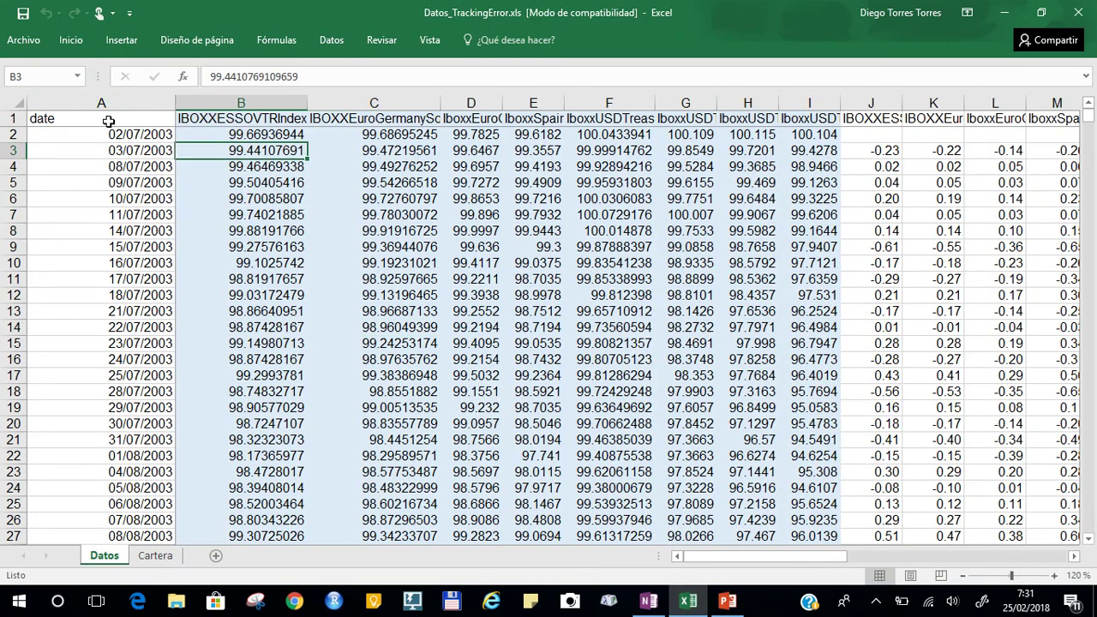
click(109, 120)
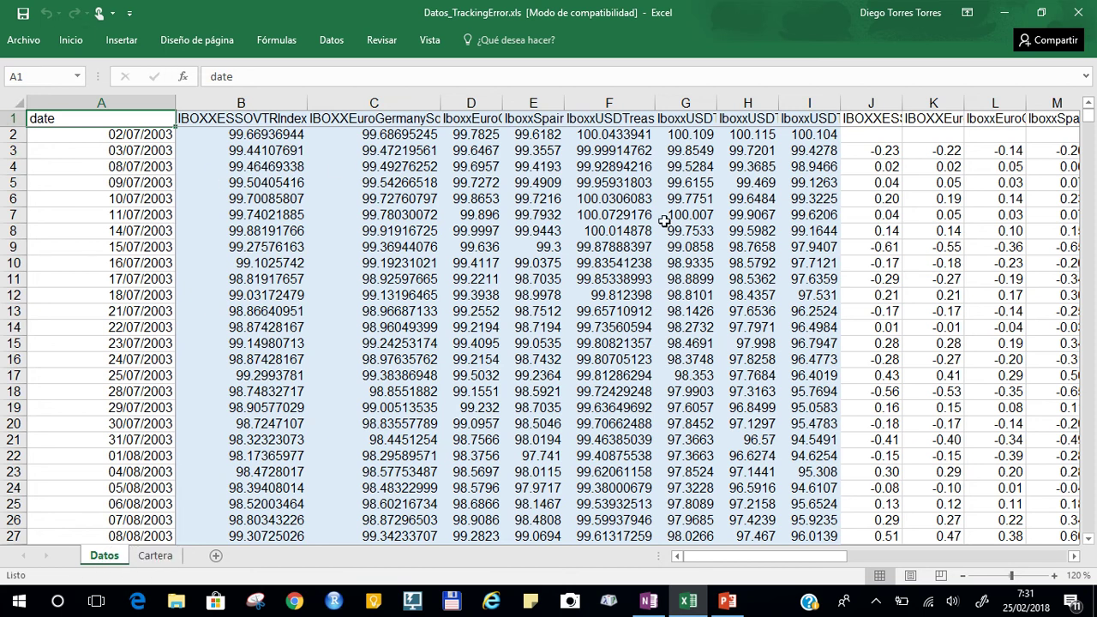
click(163, 555)
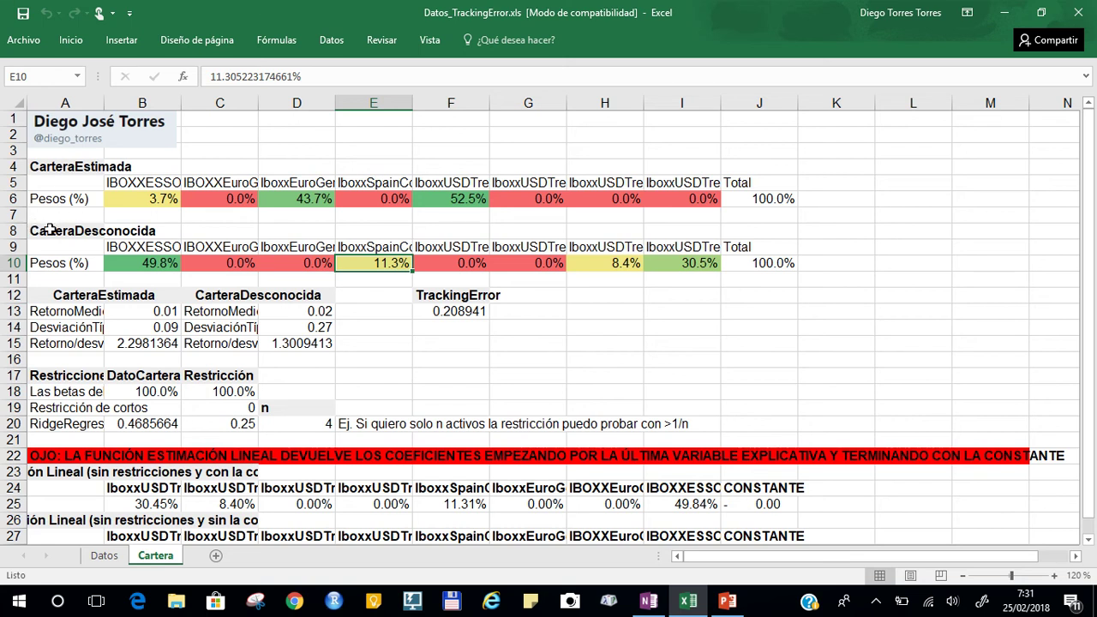
drag(40, 230, 757, 263)
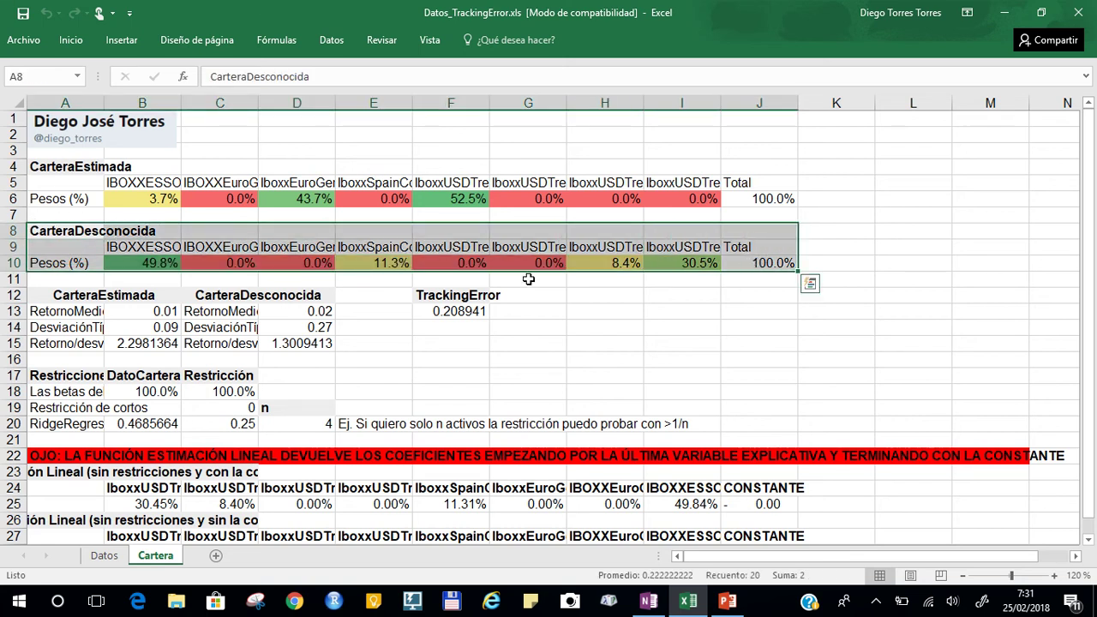
click(146, 259)
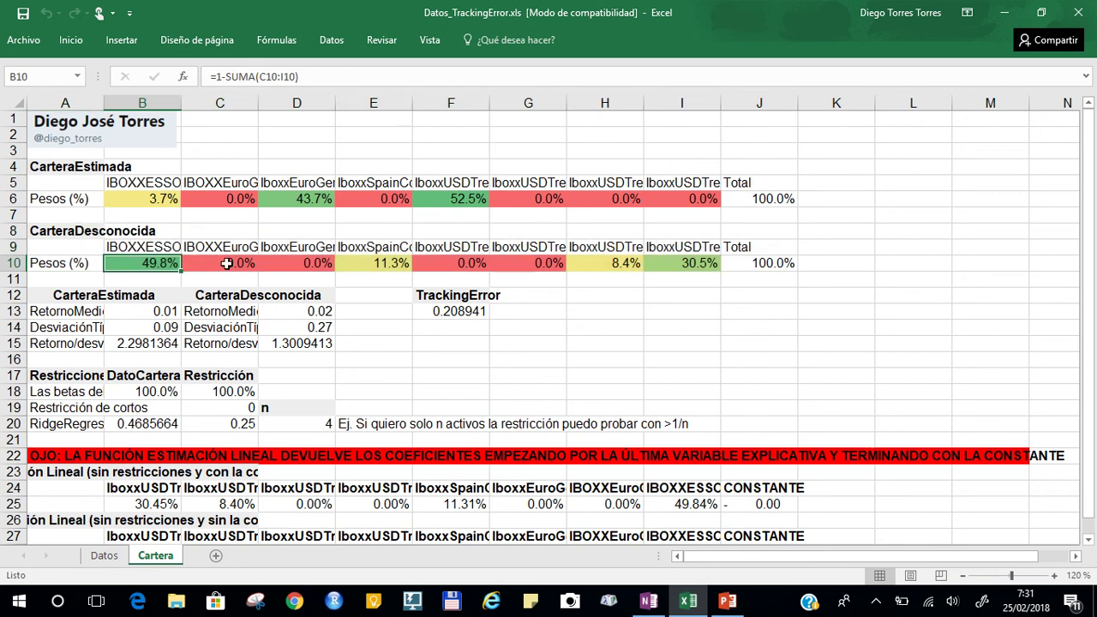
click(228, 263)
click(307, 263)
click(397, 263)
click(533, 263)
click(596, 261)
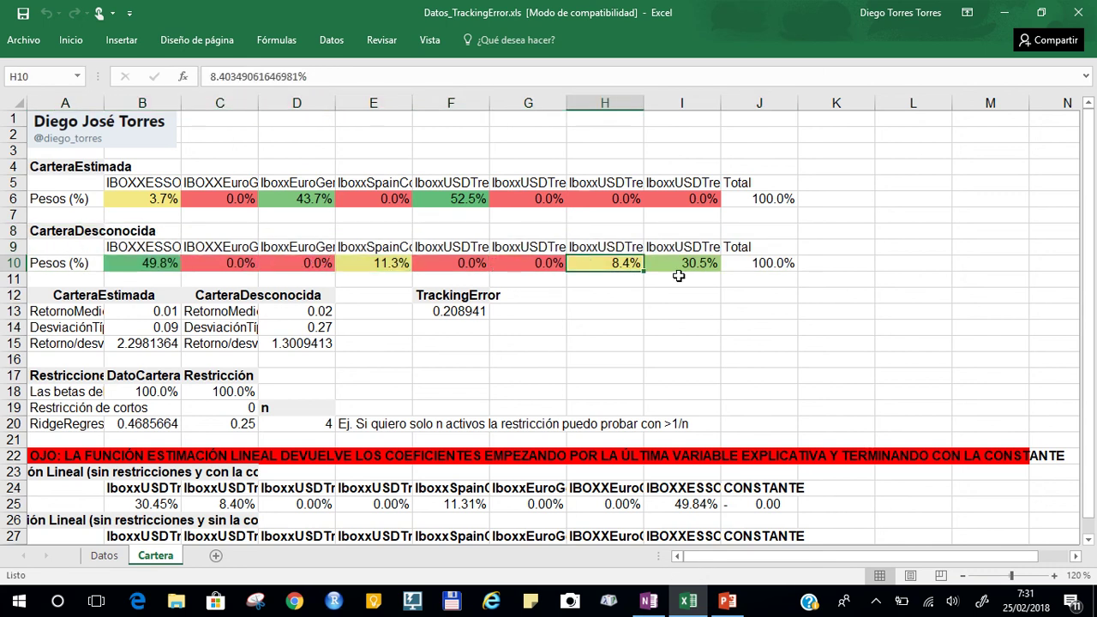
click(678, 275)
Compare the CarteraEstimada weights block with the CarteraDesconocida weights row.
click(163, 236)
drag(47, 165, 761, 202)
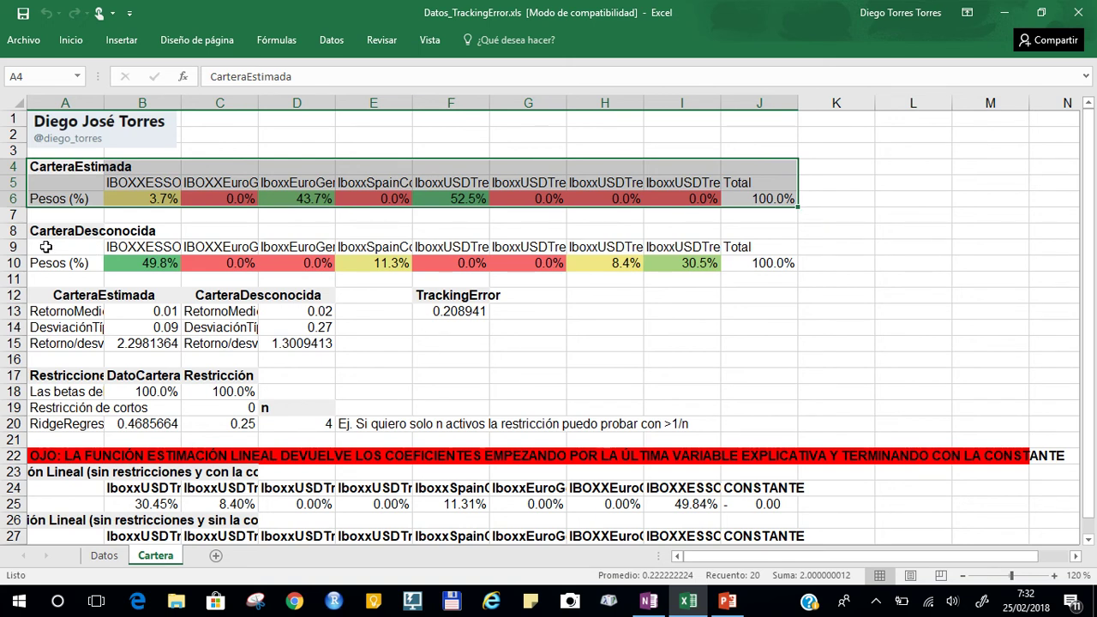
drag(56, 263, 758, 262)
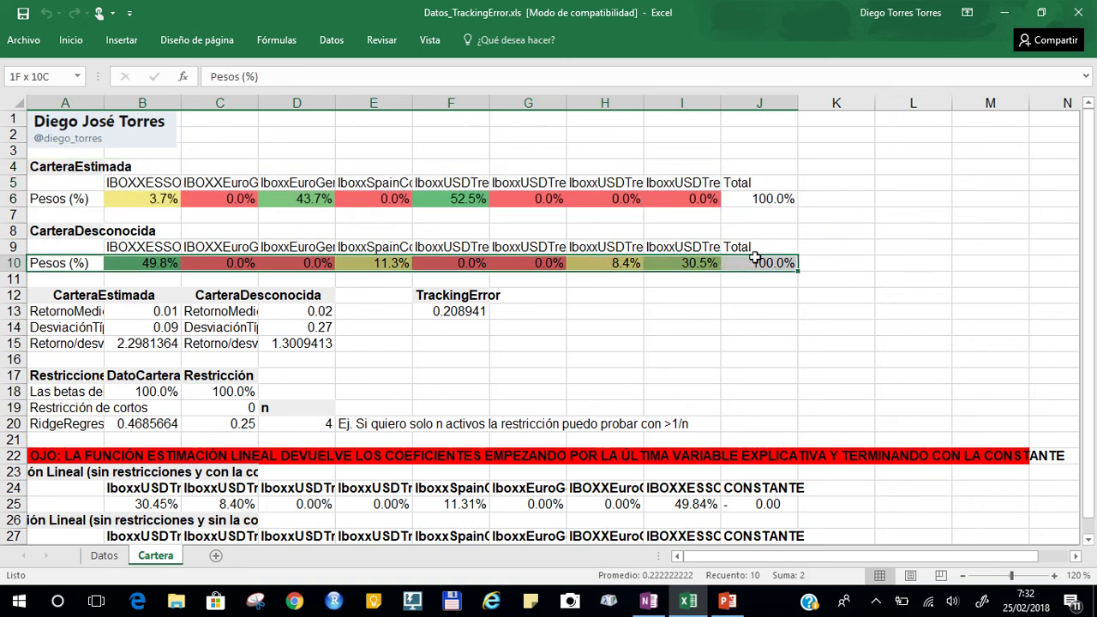
Examine the mean daily return, standard deviation and return/deviation entries in the portfolio statistics block.
drag(63, 296, 109, 345)
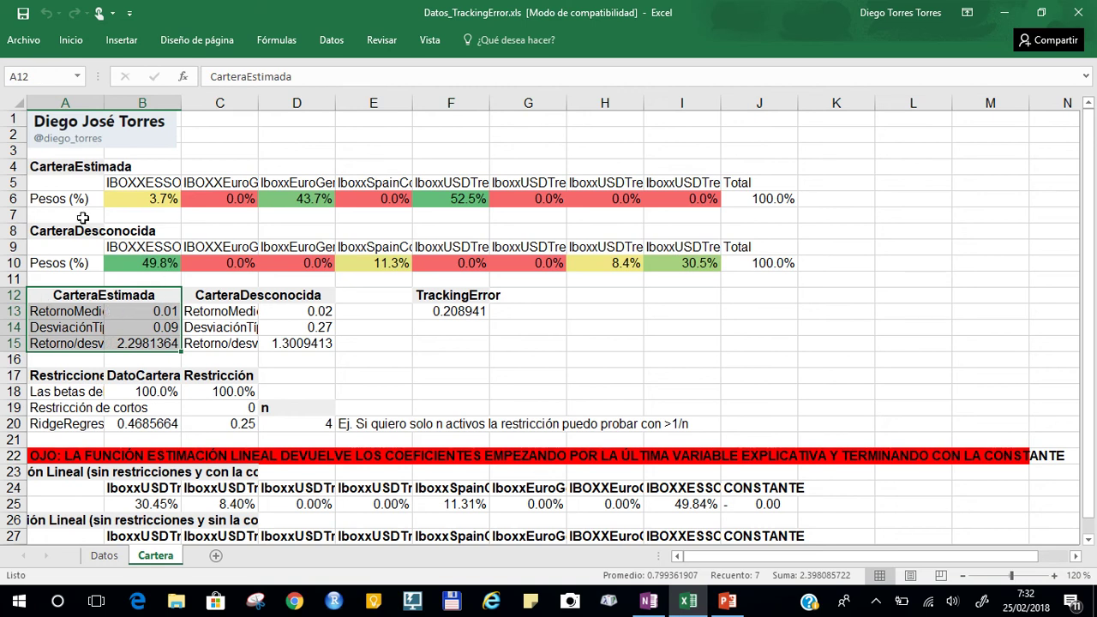
drag(222, 295, 311, 331)
click(99, 313)
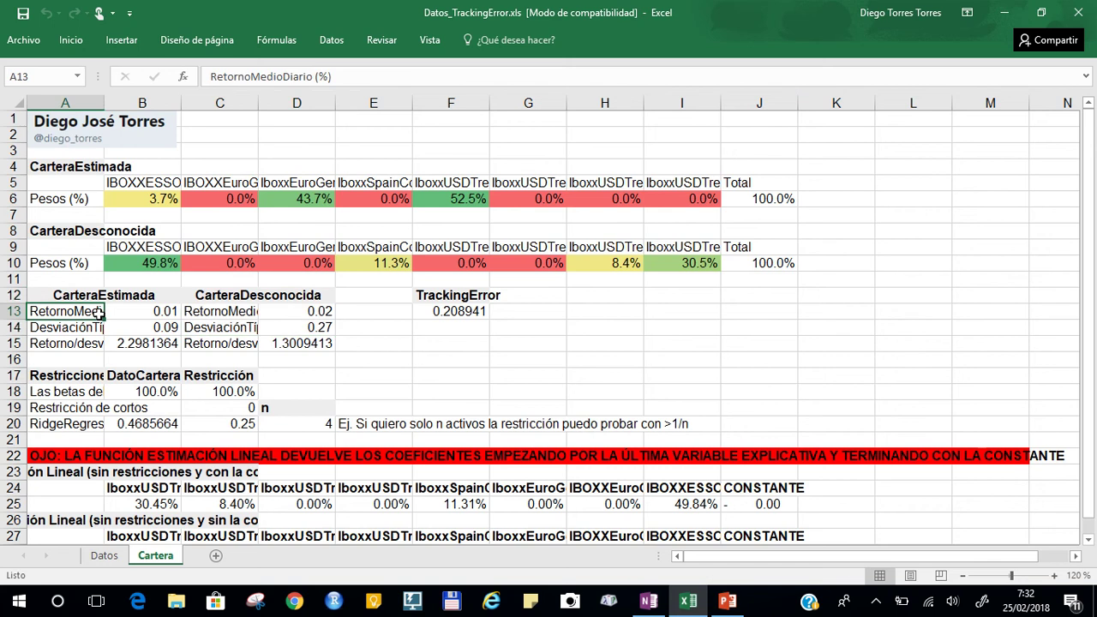
click(99, 330)
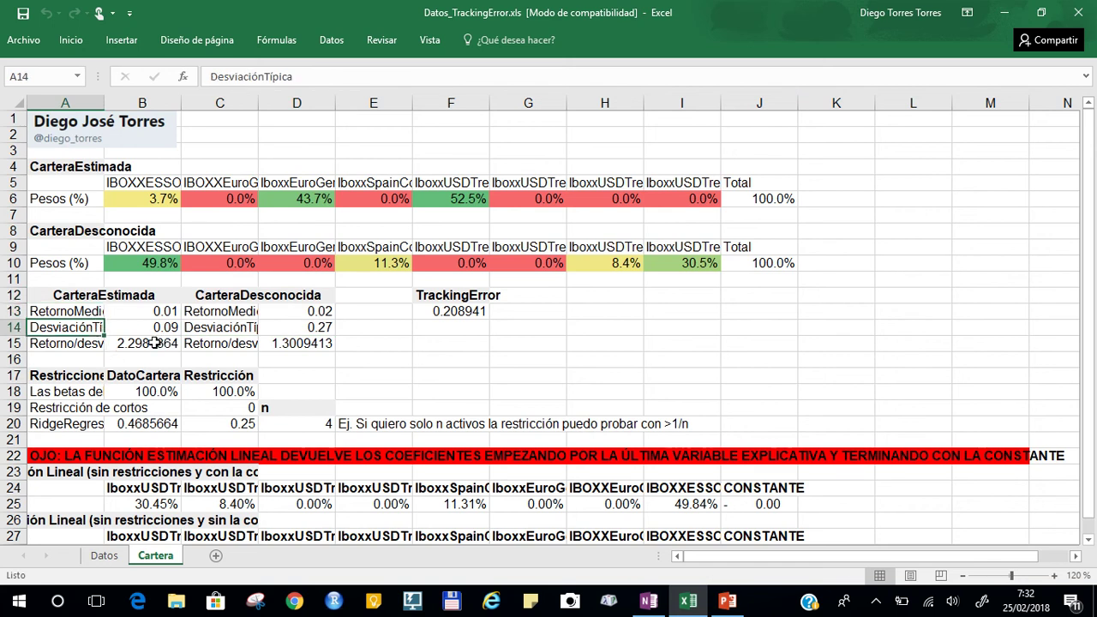
click(78, 347)
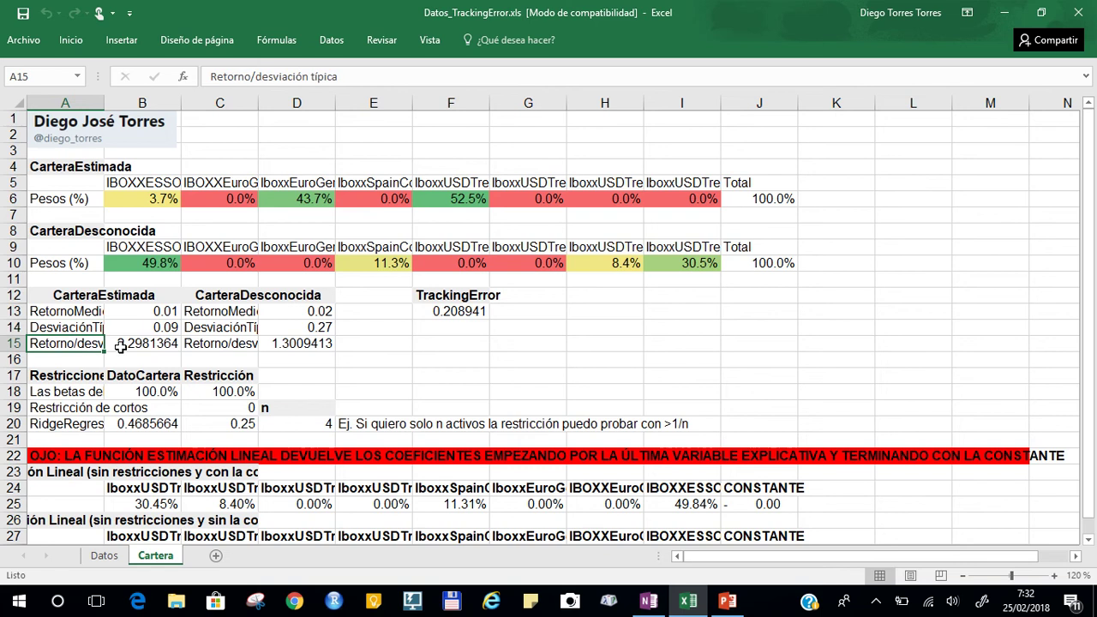
drag(141, 311, 141, 327)
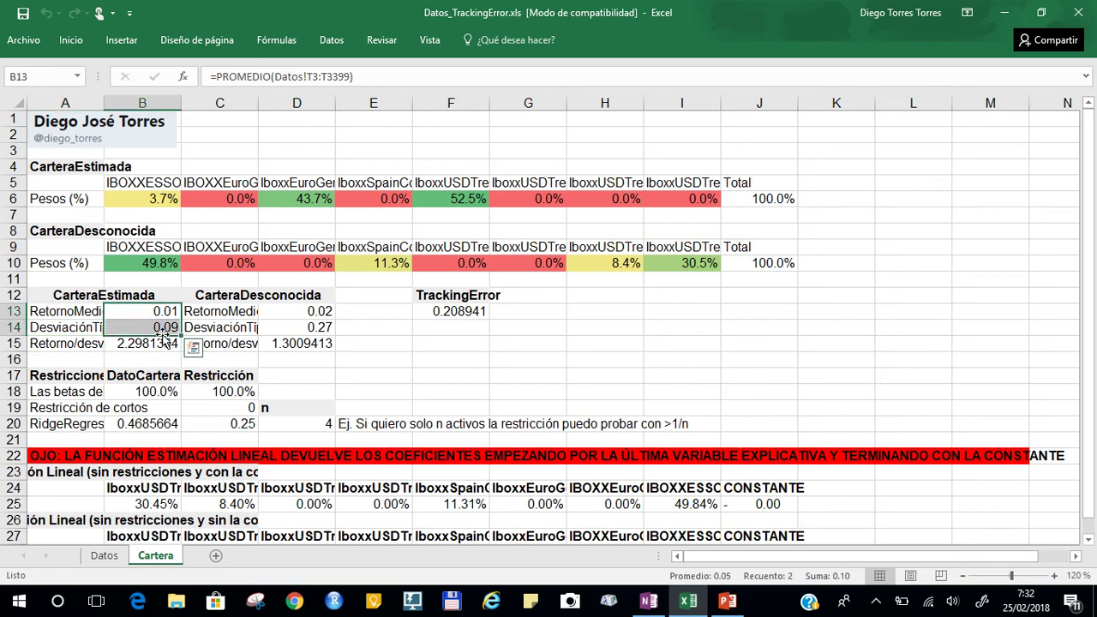
click(159, 342)
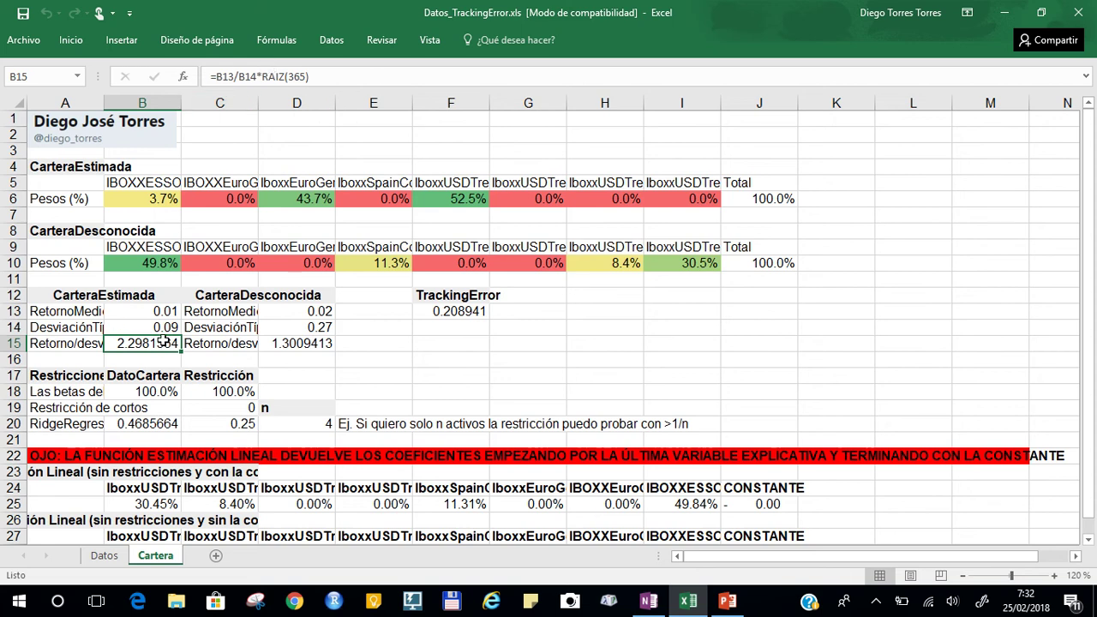
Inspect the CarteraEstimada statistics formulas in B13:B15 and compare its return/deviation ratio with the CarteraDesconocida ratio in D15.
click(145, 311)
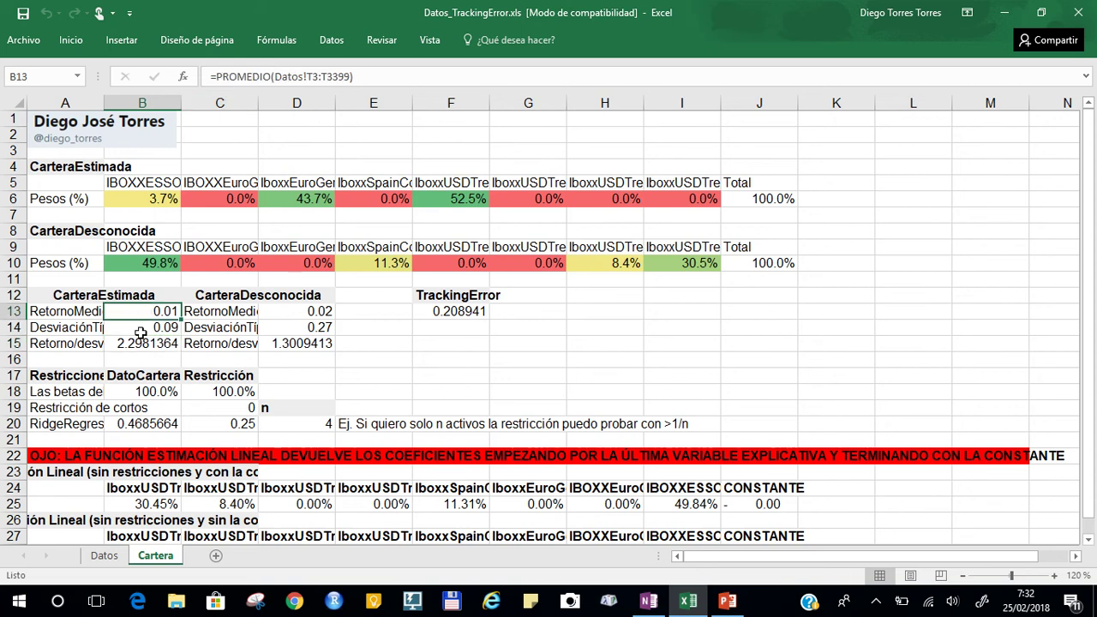
click(68, 345)
click(156, 311)
click(163, 328)
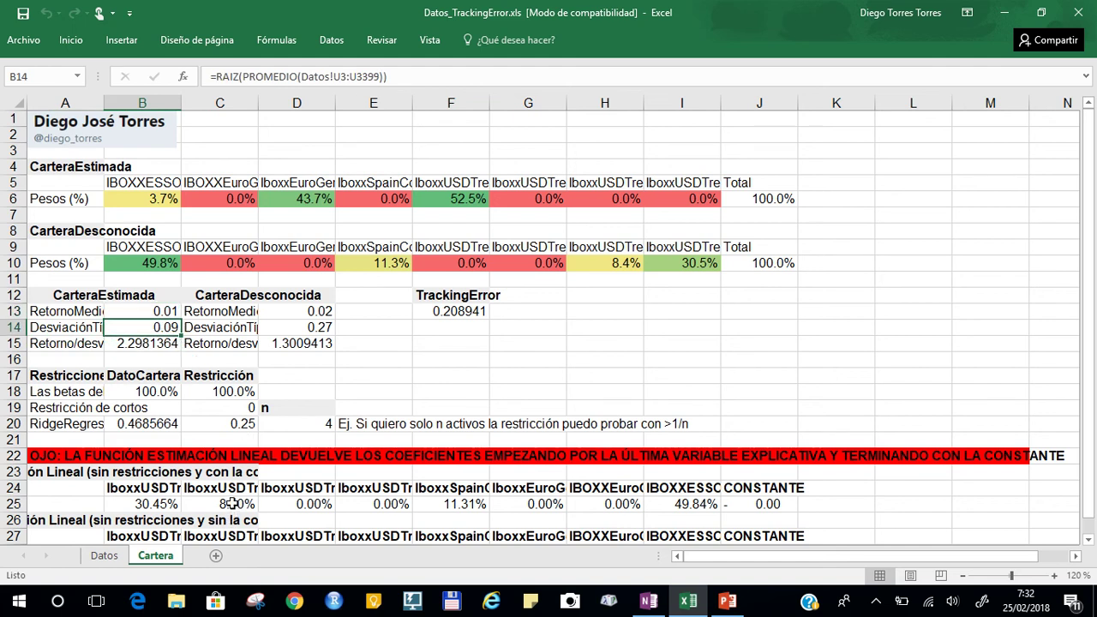
click(118, 341)
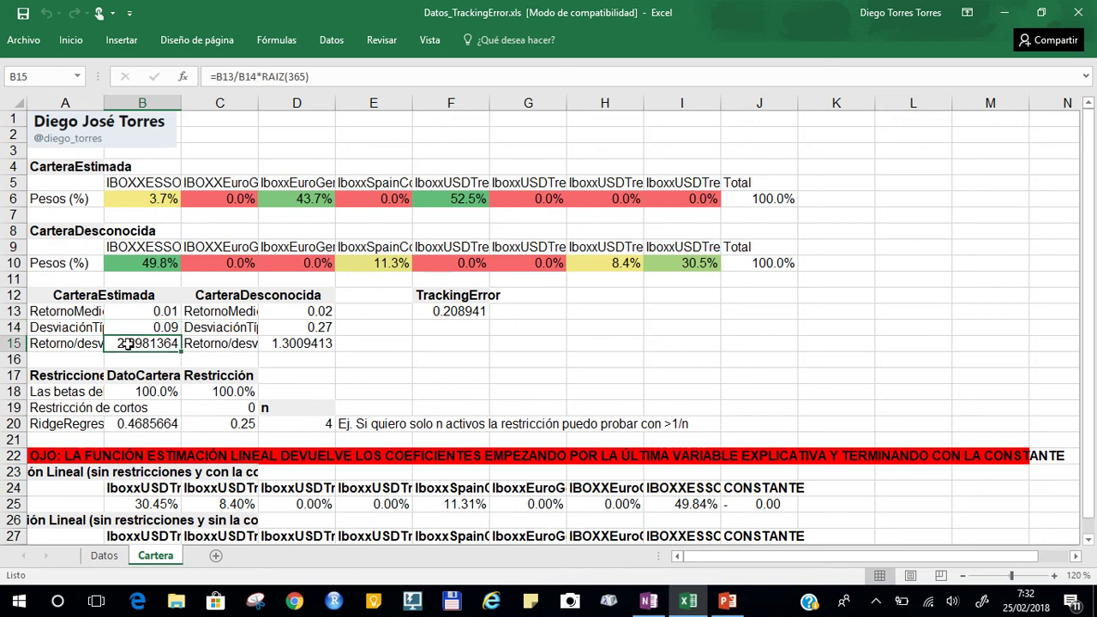
click(301, 345)
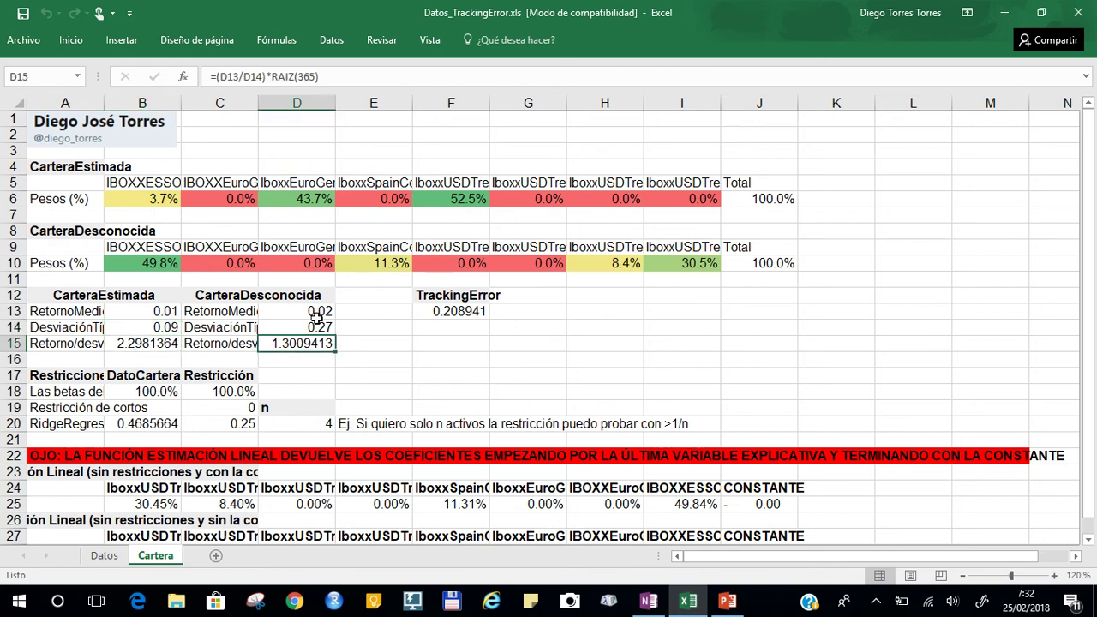
click(126, 341)
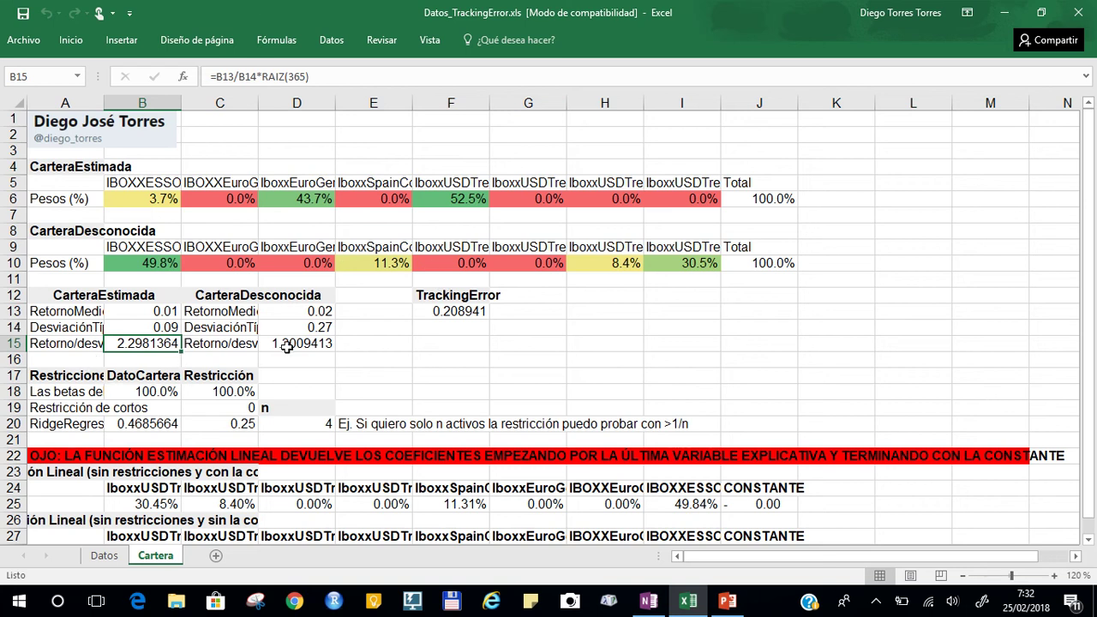
click(406, 341)
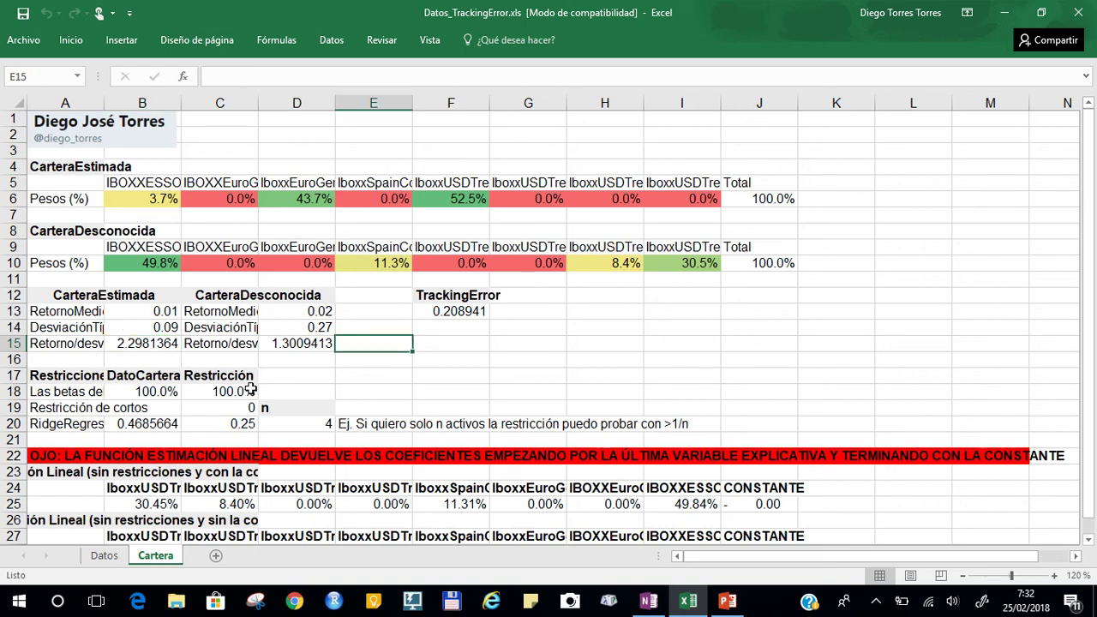
Examine the Restricciones table, including the SUMA formula in B18 and the short-selling limit, against the estimated weights in B6:I6.
scroll(248, 387, down, 2)
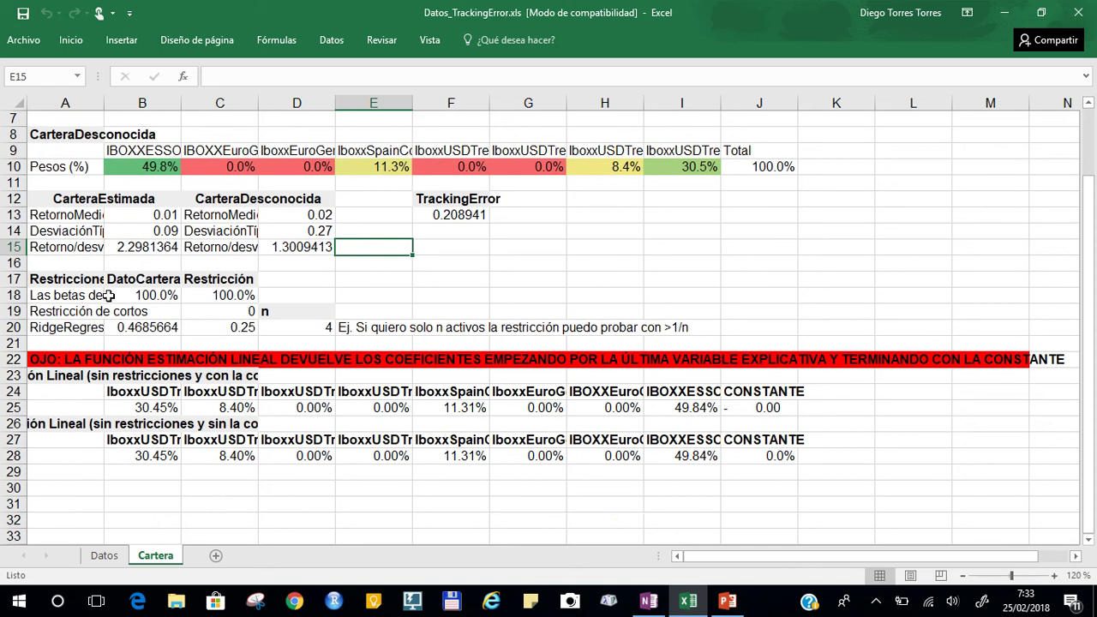
click(135, 300)
scroll(169, 336, up, 1)
scroll(170, 336, up, 1)
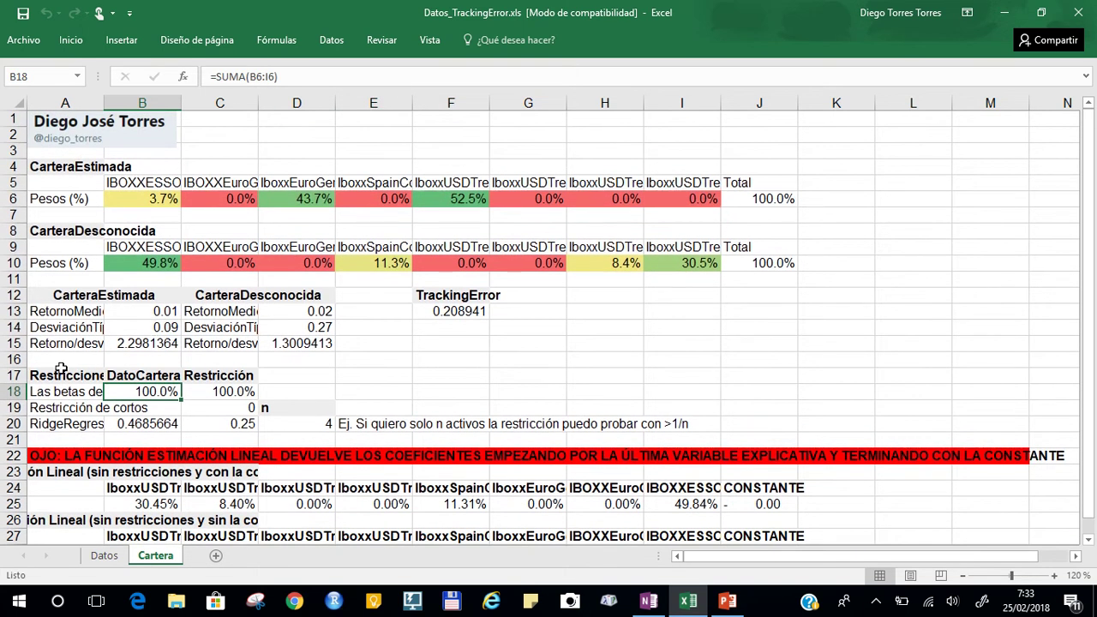
drag(60, 375, 233, 425)
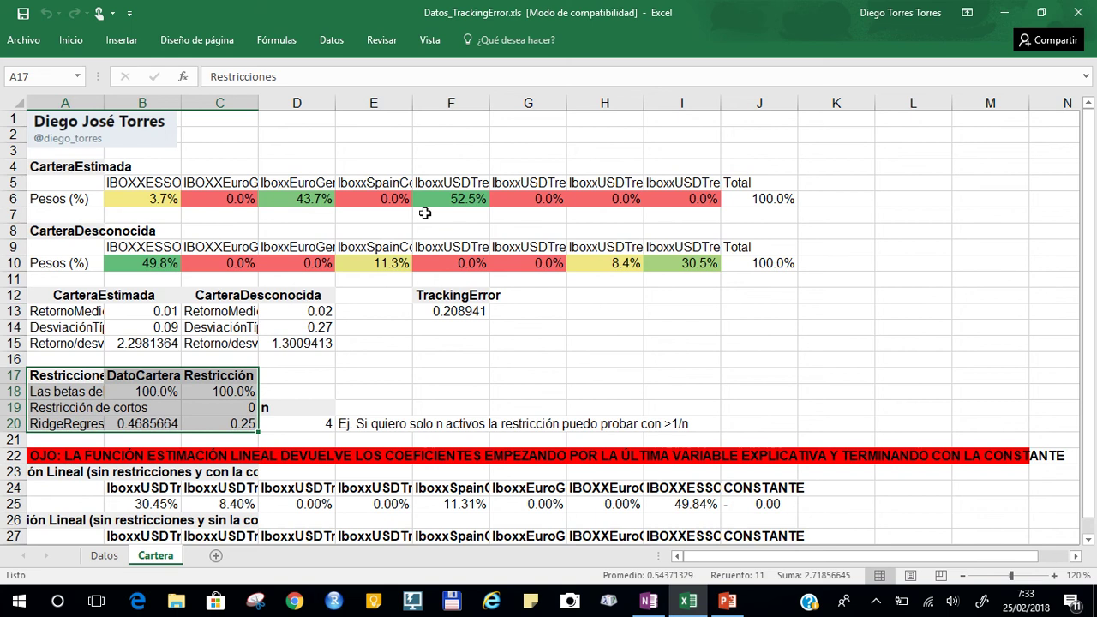
click(169, 392)
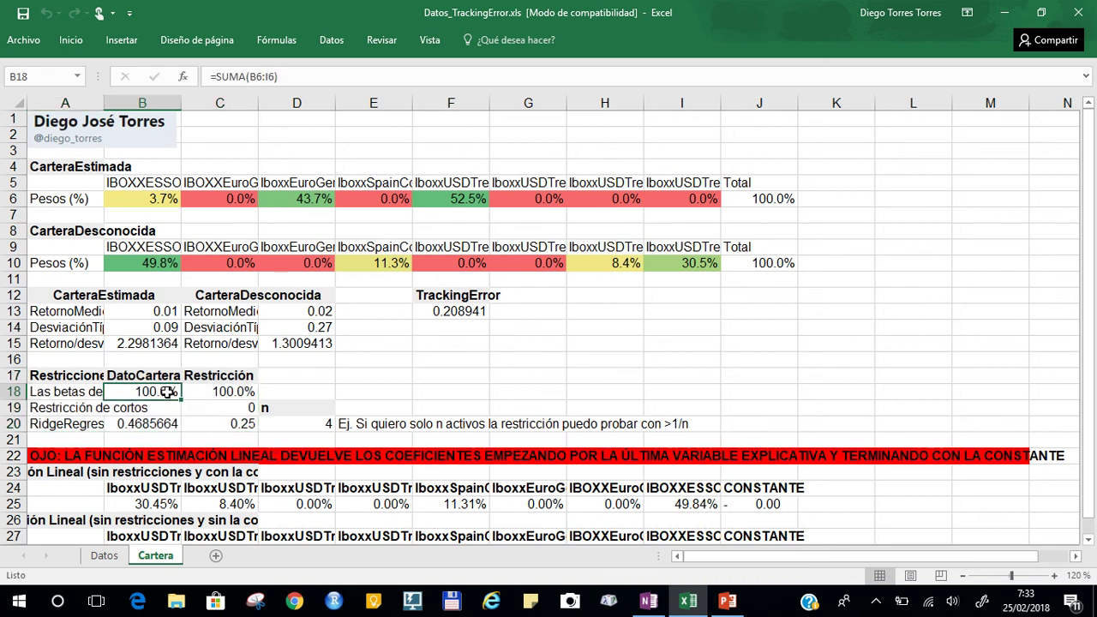
double_click(167, 392)
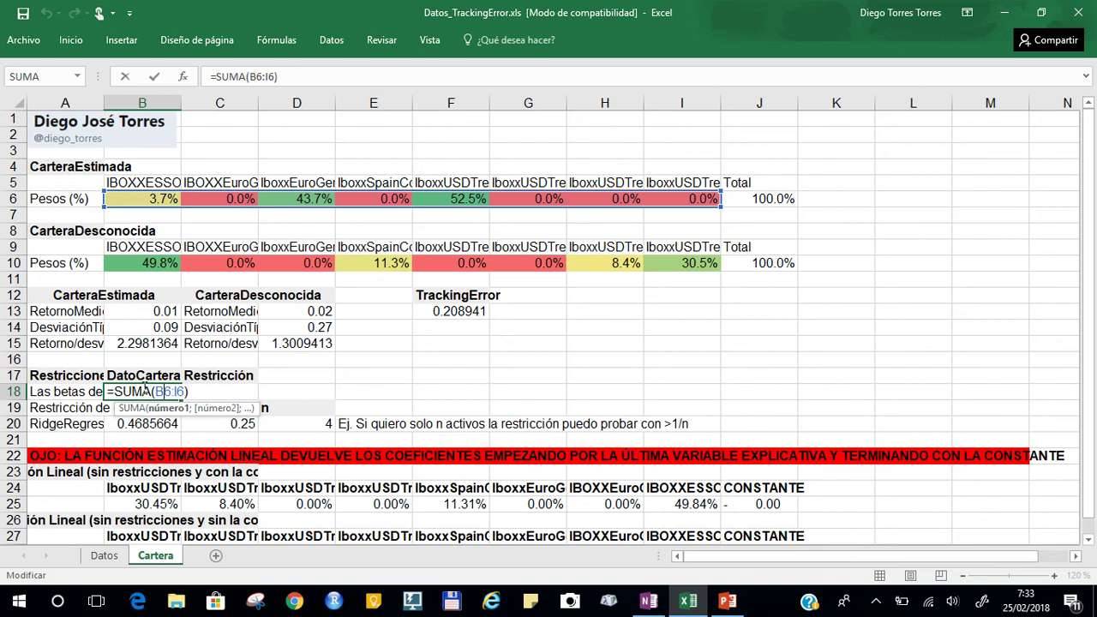
key(Return)
click(214, 391)
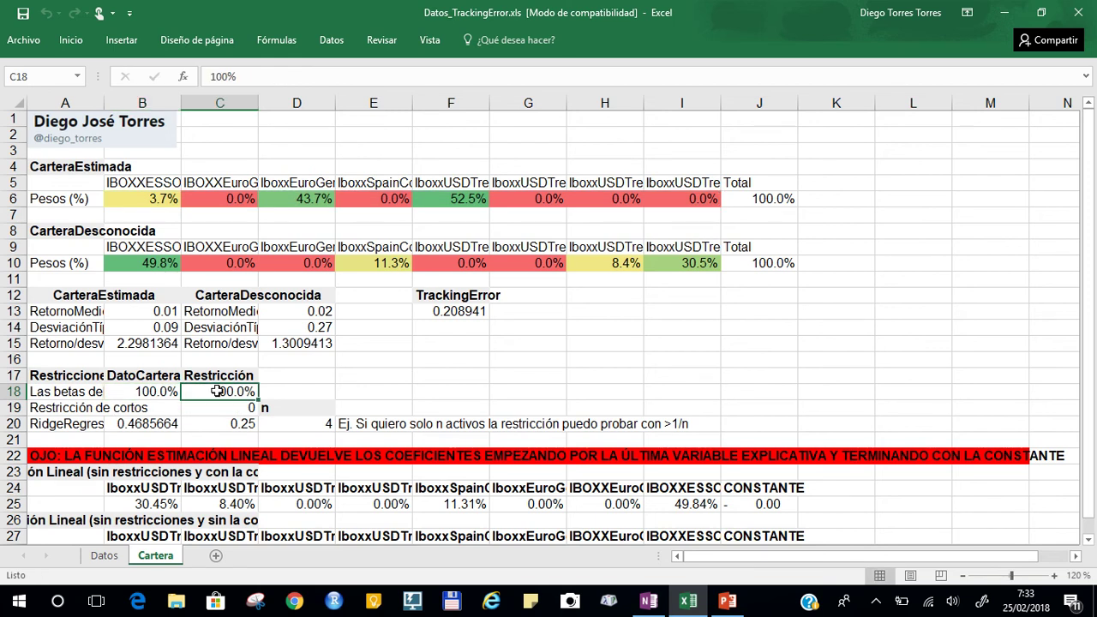
click(72, 409)
click(218, 408)
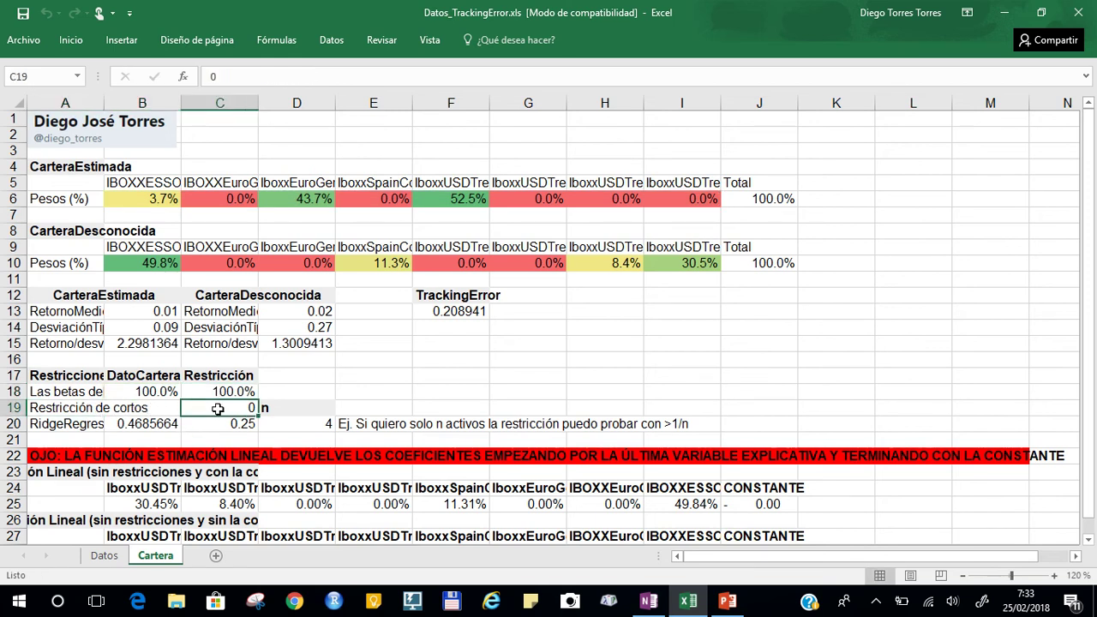
drag(152, 199, 698, 199)
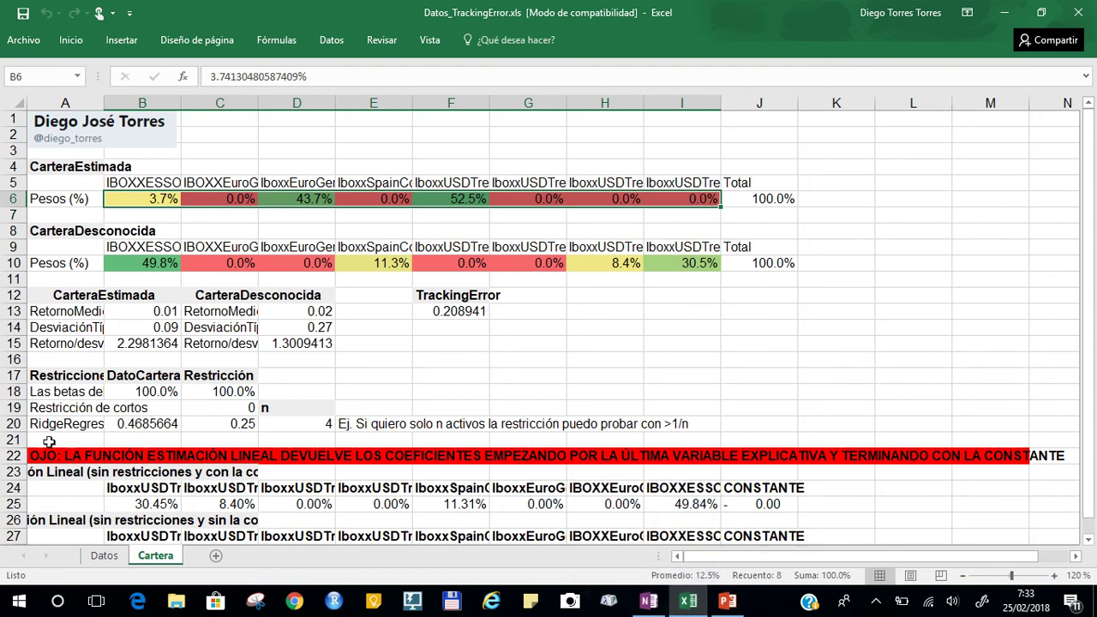
Read the red warning about the linear estimation function's coefficient order and check it against the CarteraEstimada weights.
click(86, 439)
scroll(90, 441, down, 1)
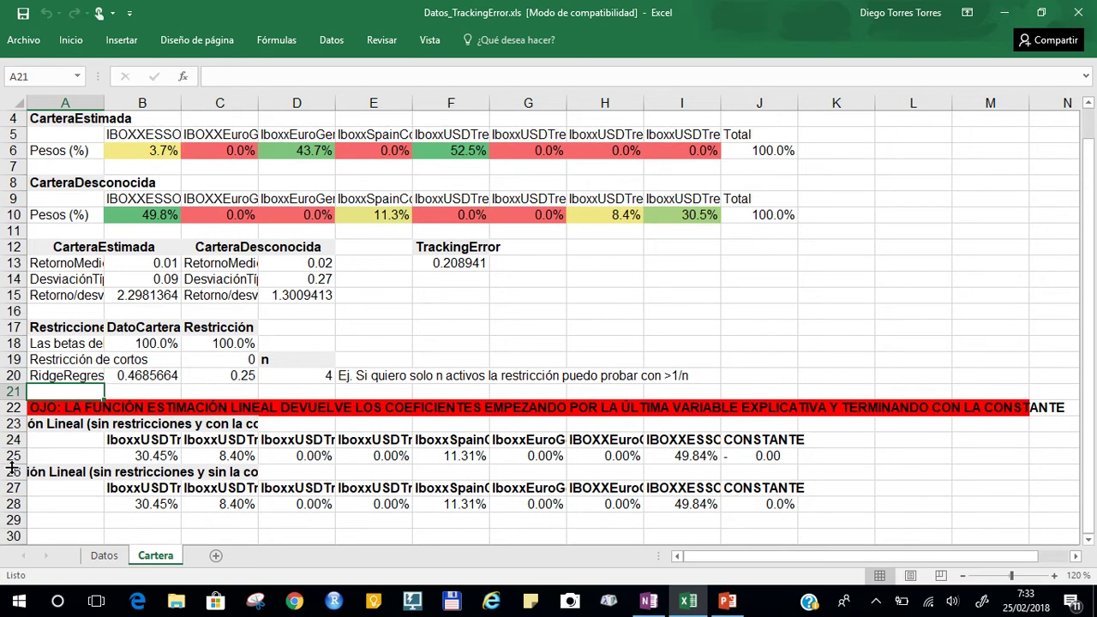
click(64, 413)
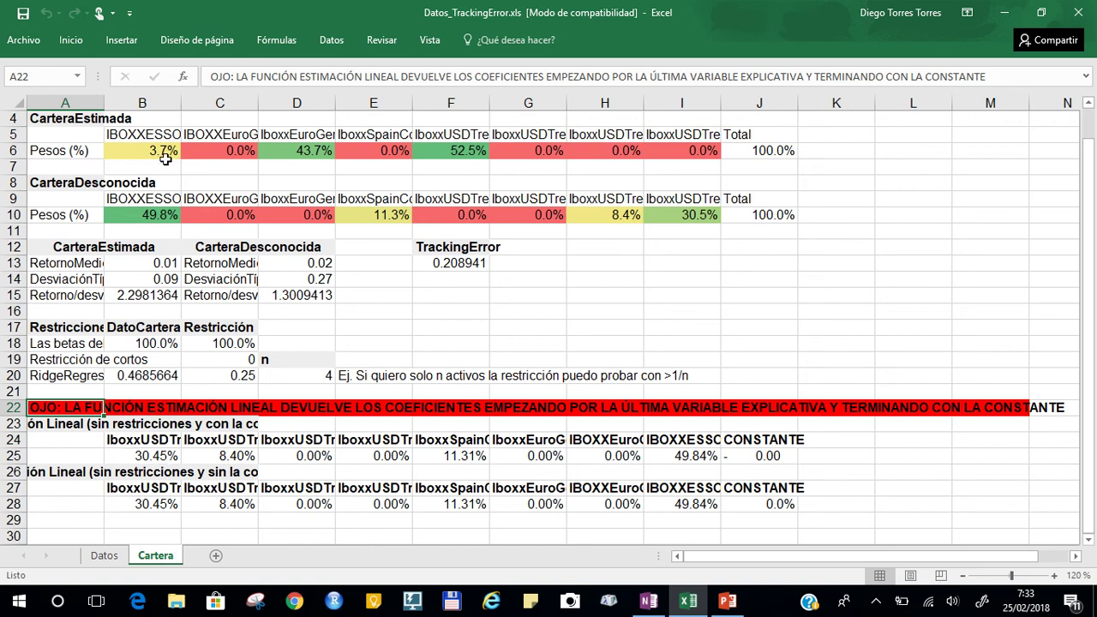
drag(165, 159, 690, 154)
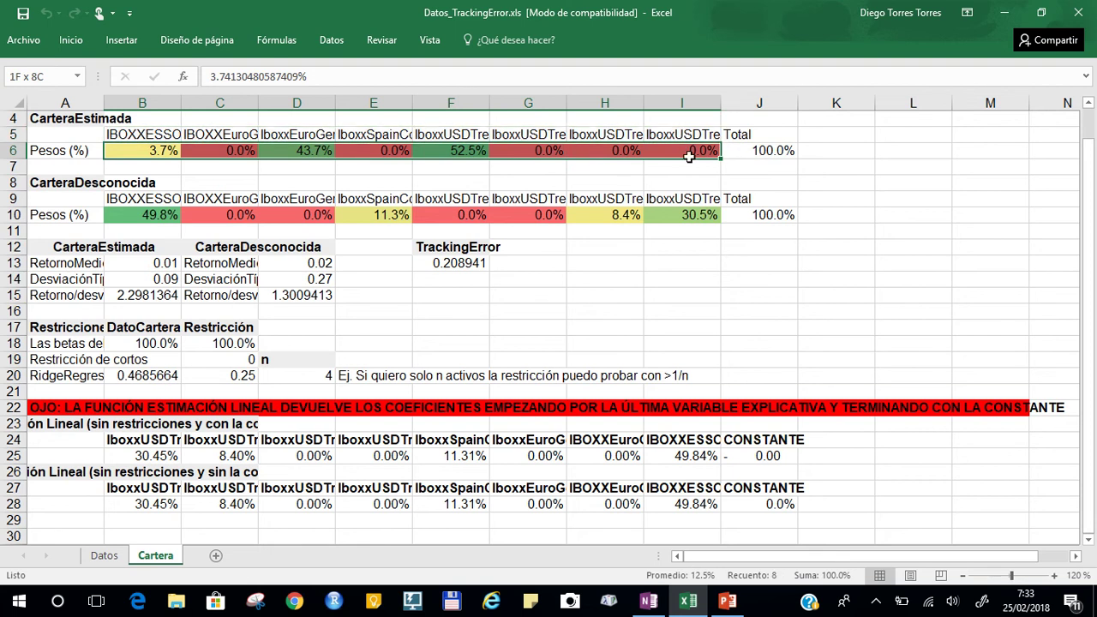
Read the full names of the eight bond indices in the Datos sheet headers B1:I1.
click(103, 555)
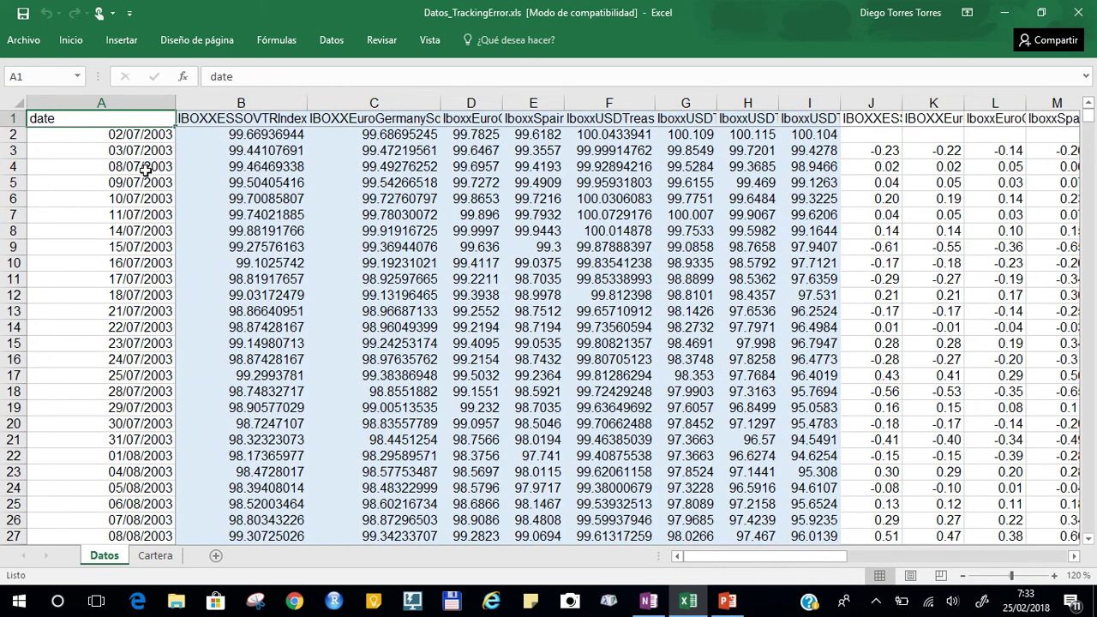
key(Right)
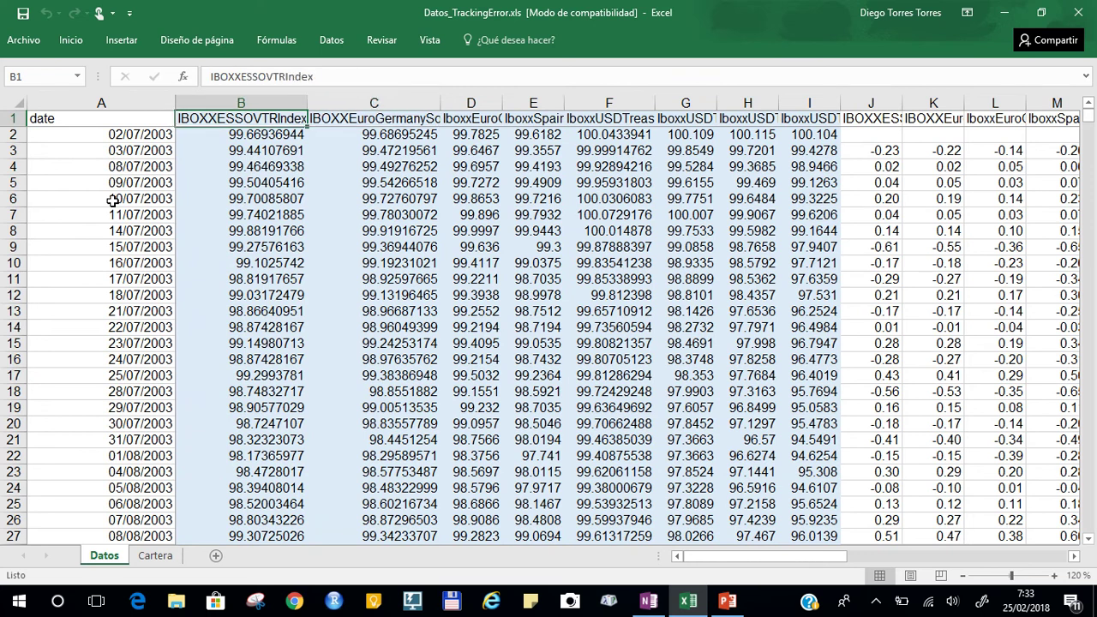
key(Right)
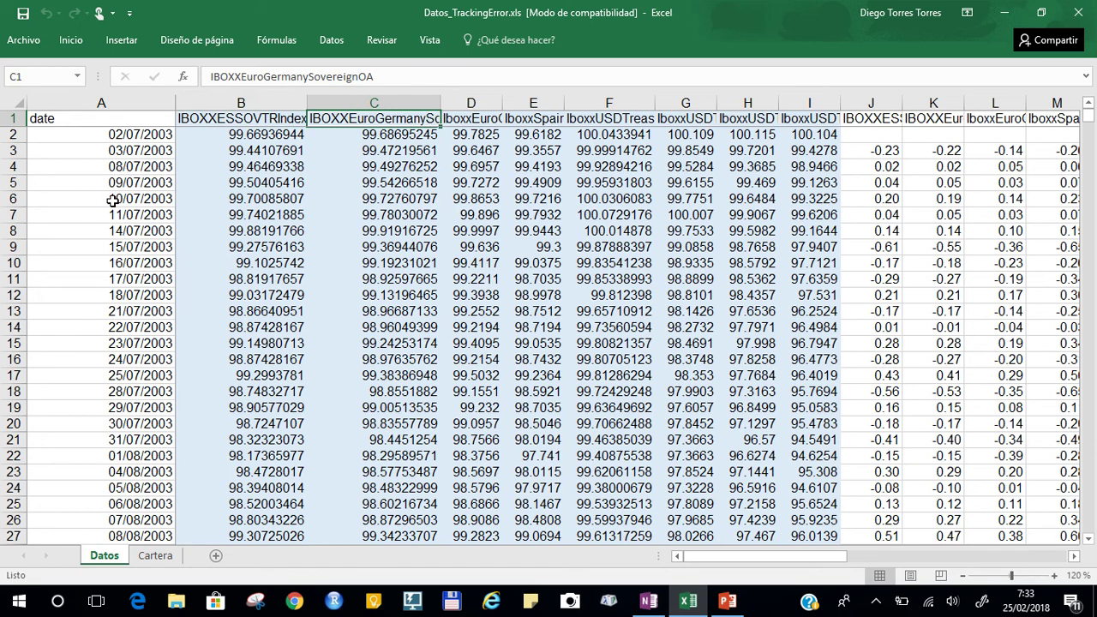
key(Right)
key(Right)
key(Right)
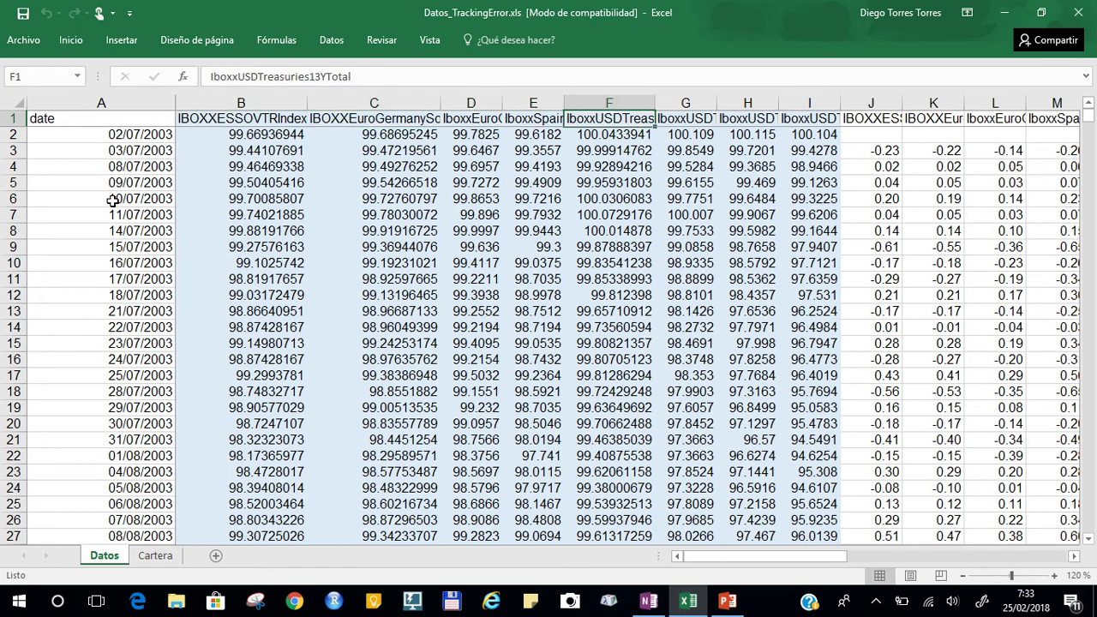
key(Right)
key(Left)
key(Right)
key(Right)
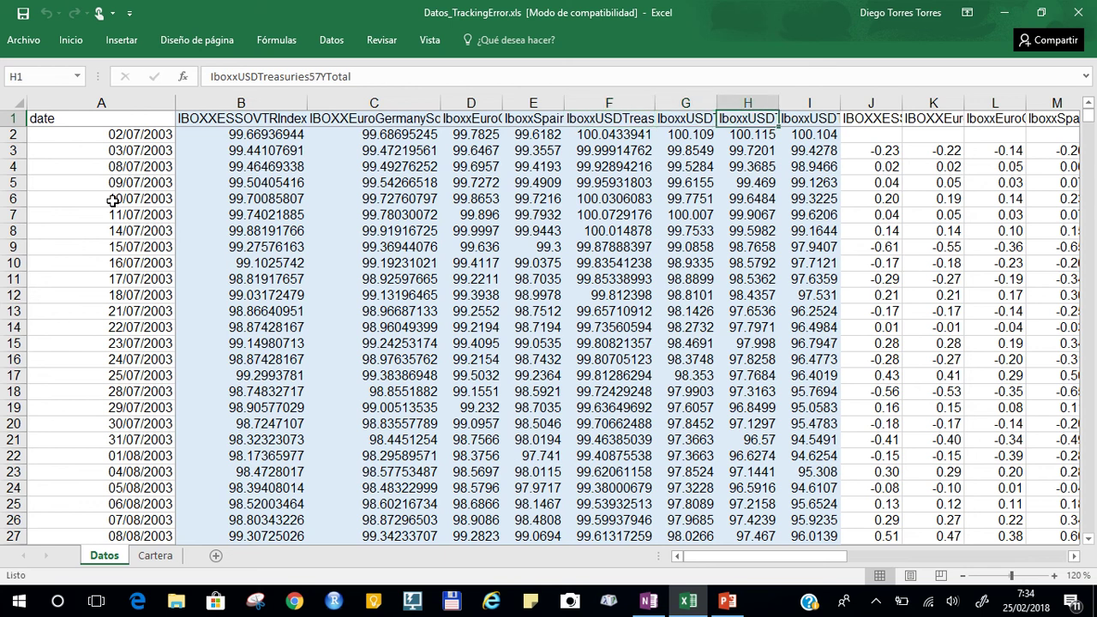
key(Right)
Inspect the daily logarithmic return formulas for the eight indices in J3:Q3.
key(Right)
key(Down)
key(Down)
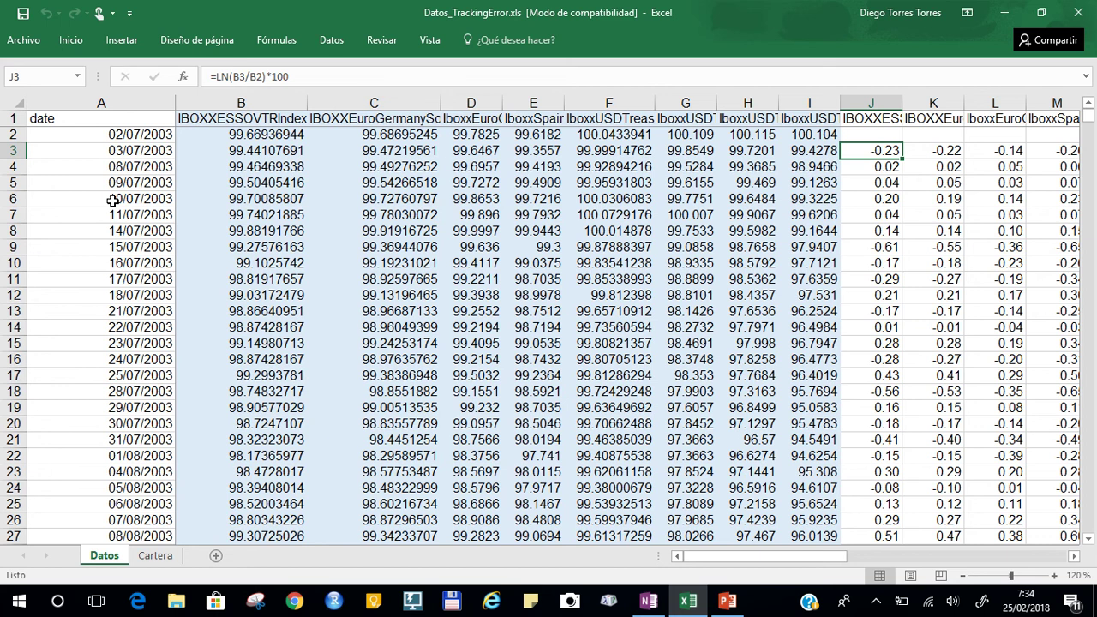
key(Right)
key(Right)
key(Right)
key(Right)
key(Right)
key(Right)
key(Right)
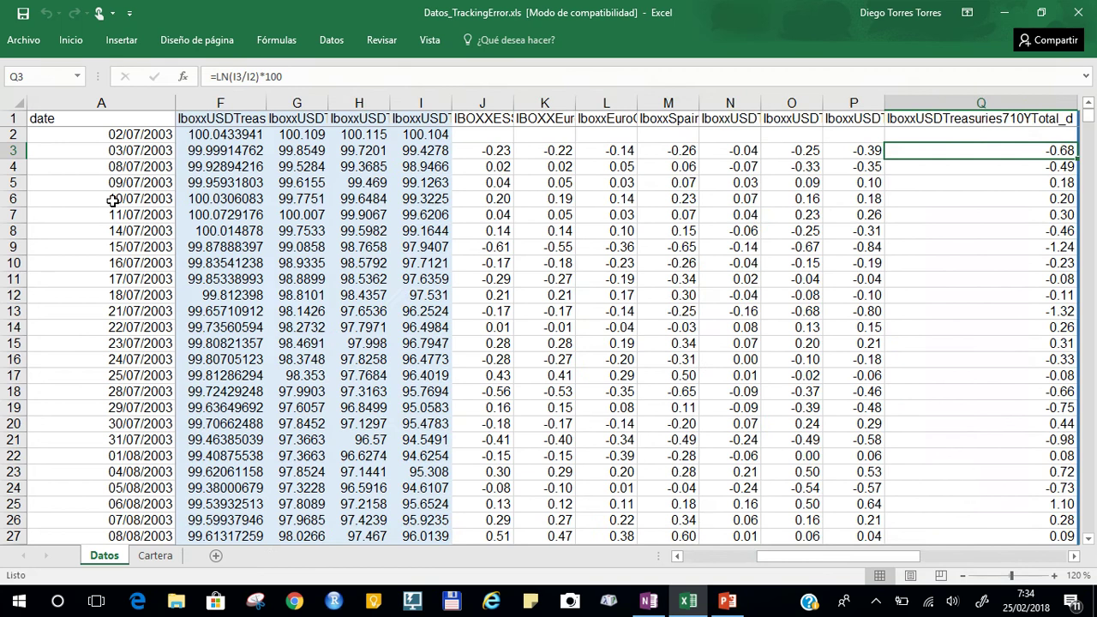
Trace the RetornoCarteraDesconocida SUMAPRODUCTO formula in R3 to the CarteraDesconocida weights in B10:I10 of the Cartera sheet.
key(Right)
key(ctrl+shift+Down)
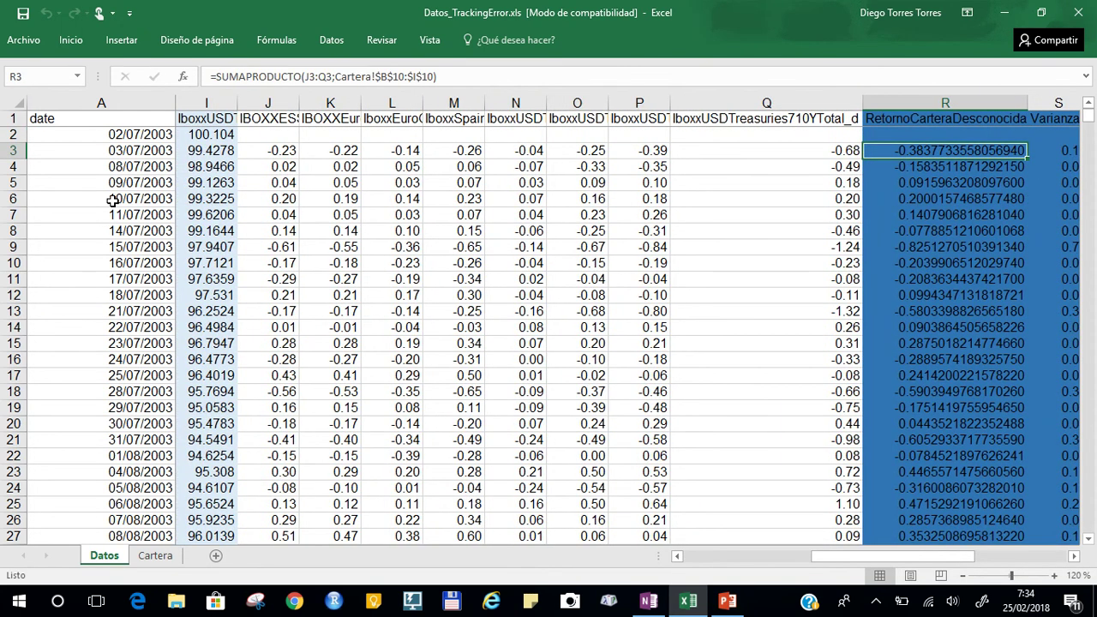
double_click(951, 150)
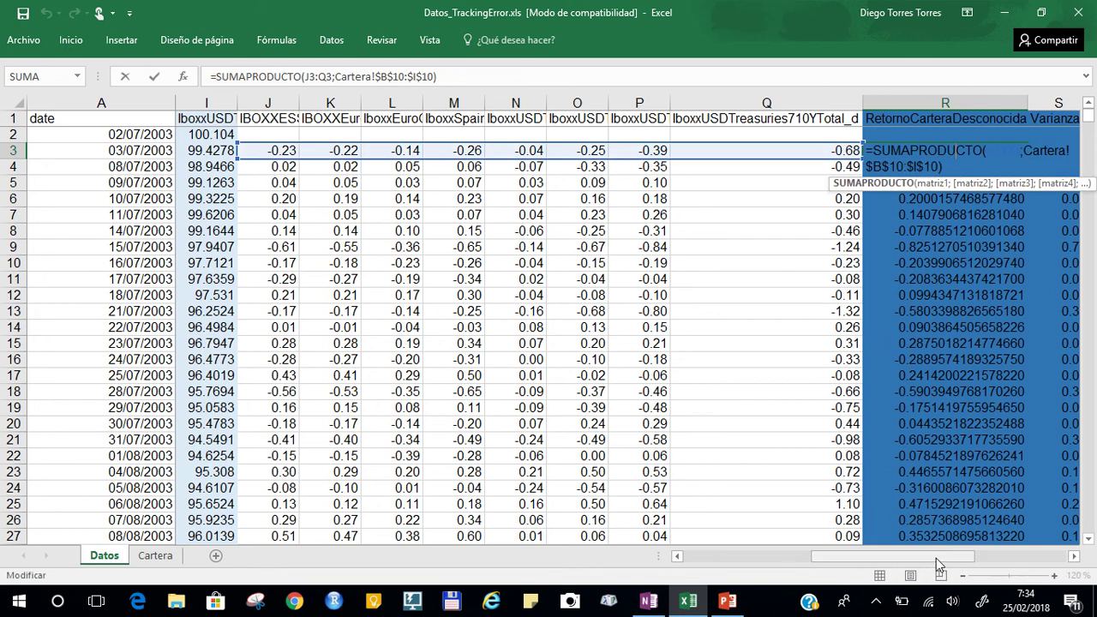
drag(936, 557, 933, 563)
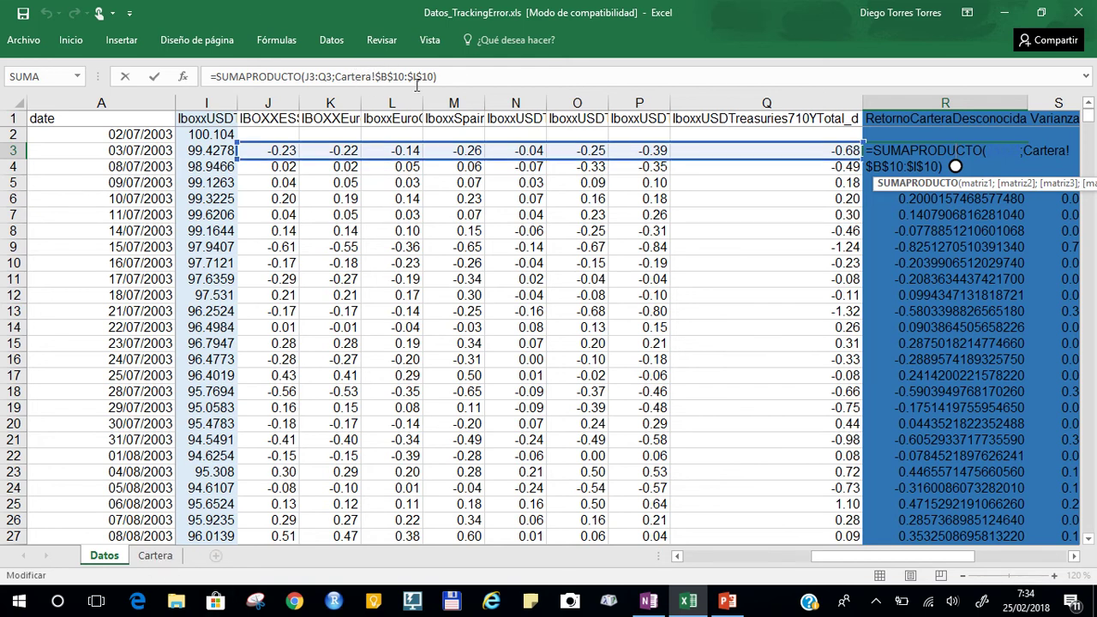
key(Return)
click(155, 555)
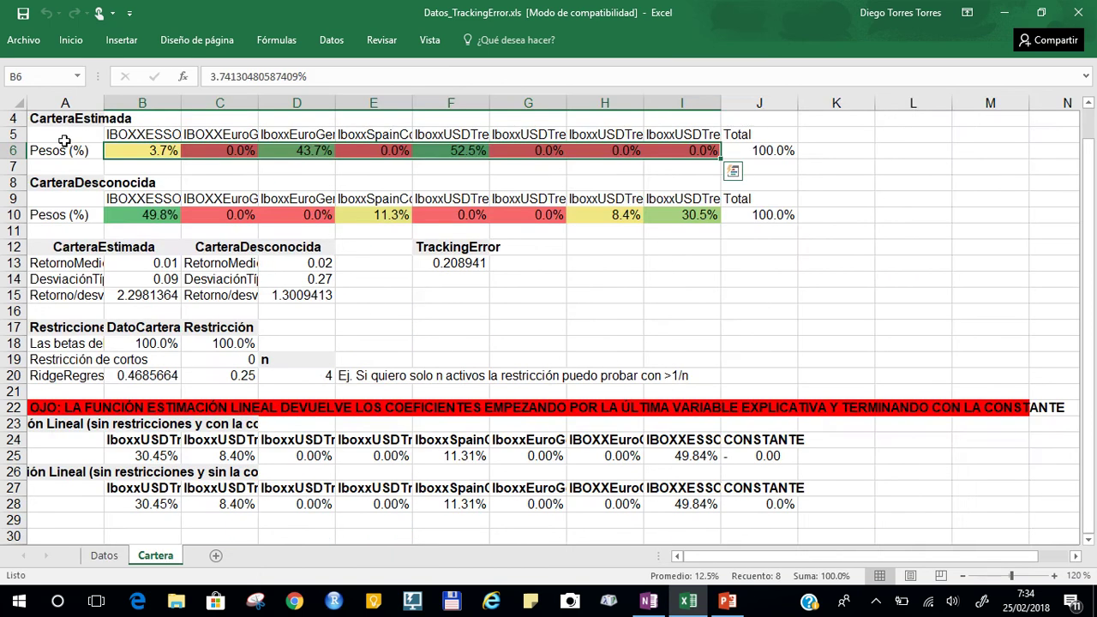
drag(113, 214, 698, 215)
Review the return and variance formulas across R3:T3 on the Datos sheet.
click(107, 556)
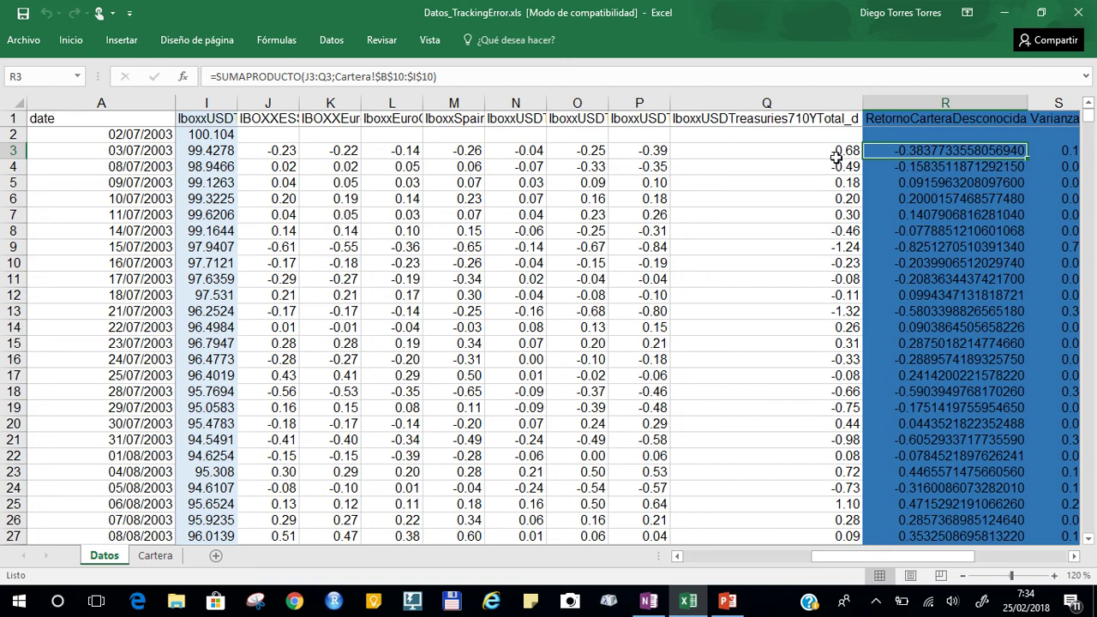
key(Right)
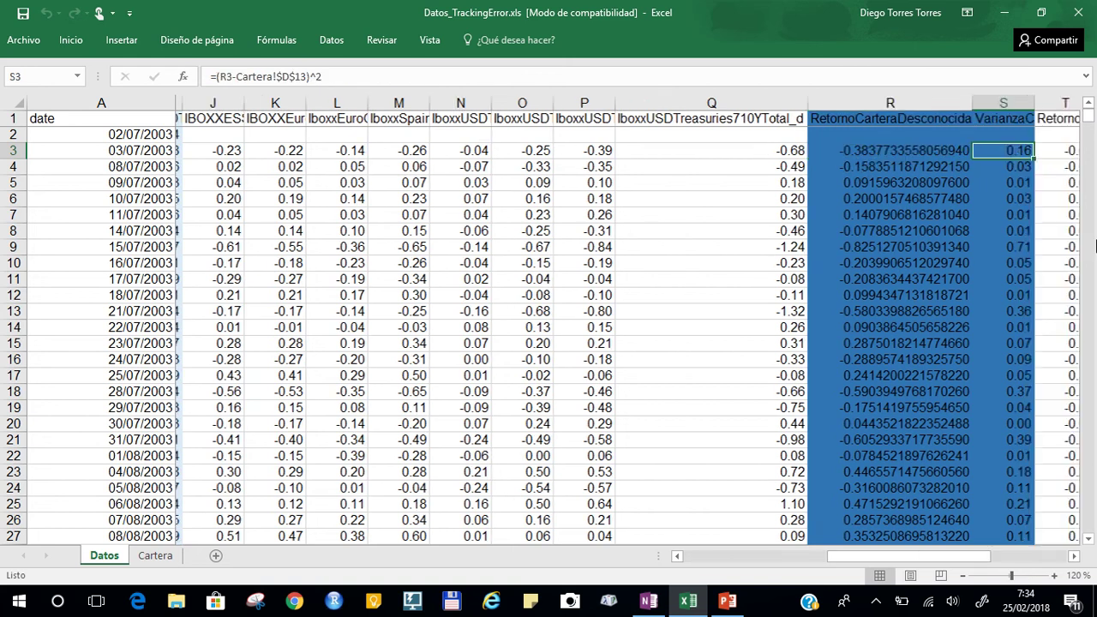
key(Left)
key(Down)
key(Right)
key(Right)
key(Up)
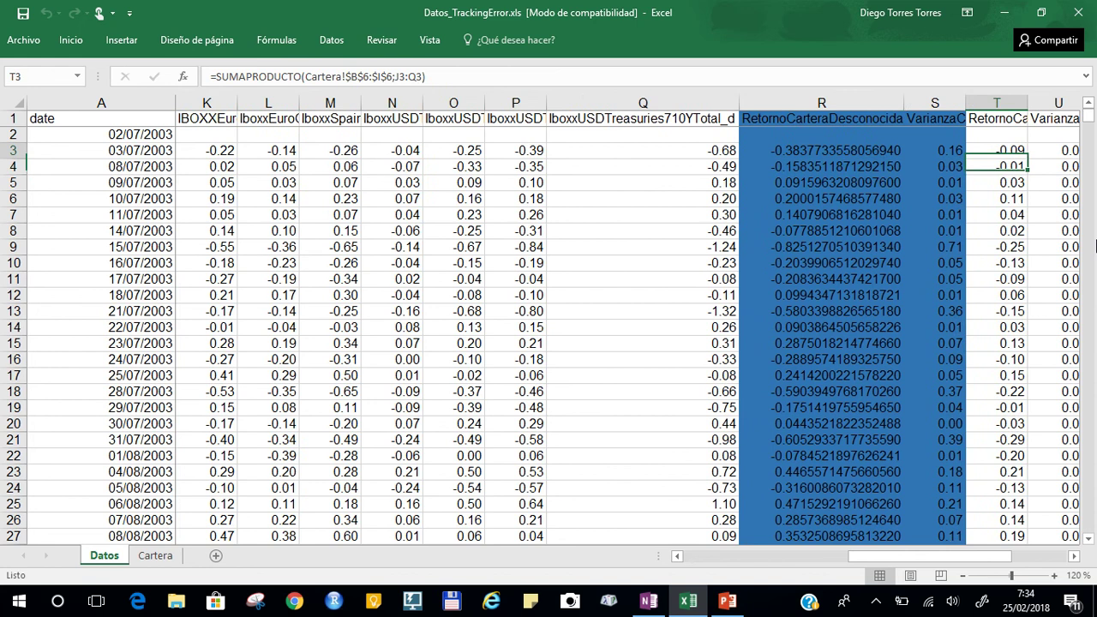
Examine the squared-deviation formula in S3 and its references to the return in R3 and to Cartera D13.
key(Left)
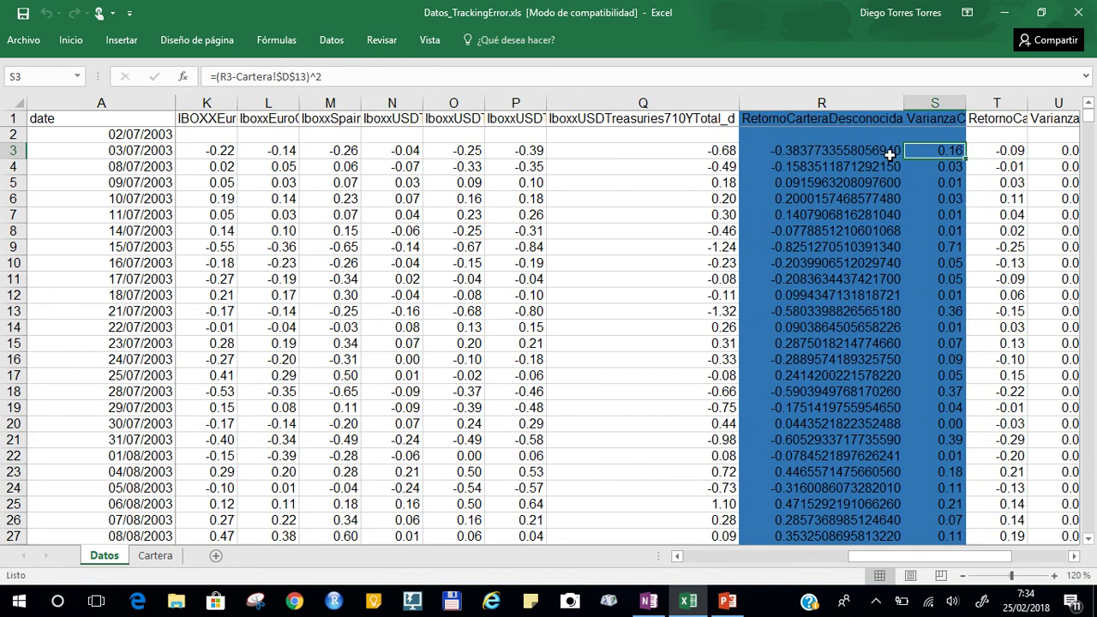
click(798, 151)
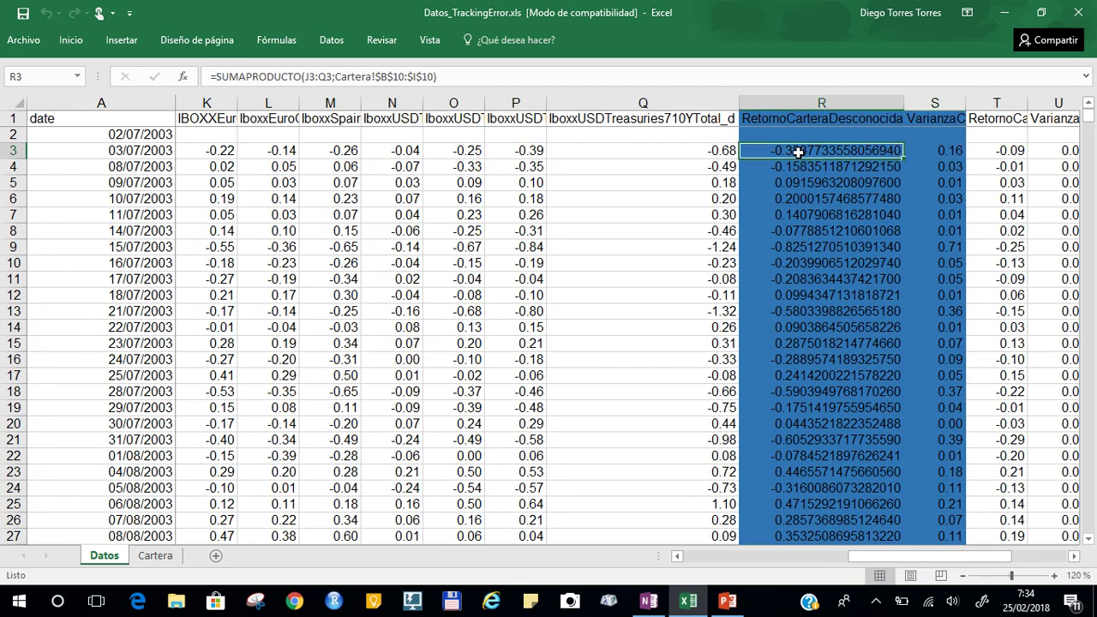
click(951, 155)
click(881, 149)
double_click(942, 154)
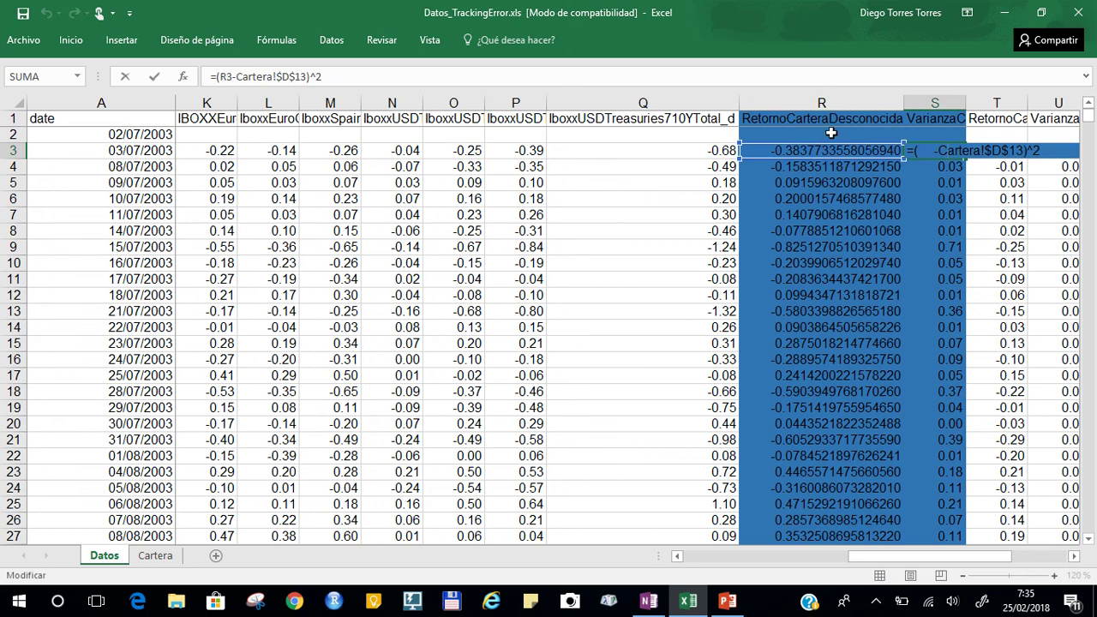
key(Escape)
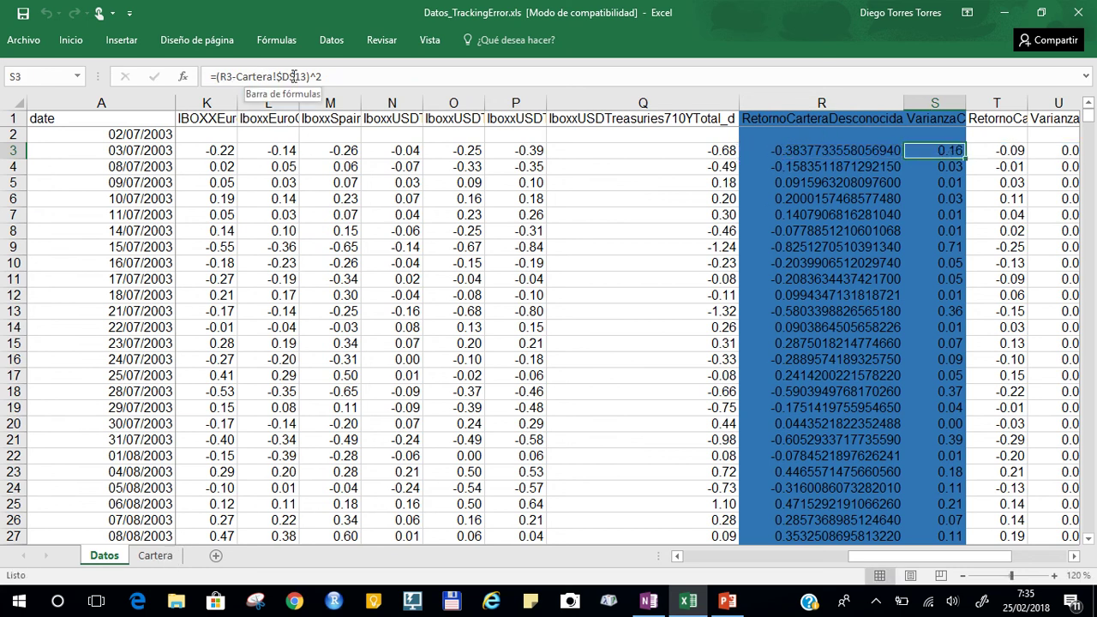
Check the CarteraDesconocida standard deviation and mean return formulas in D14 and D13 of the Cartera sheet.
click(155, 555)
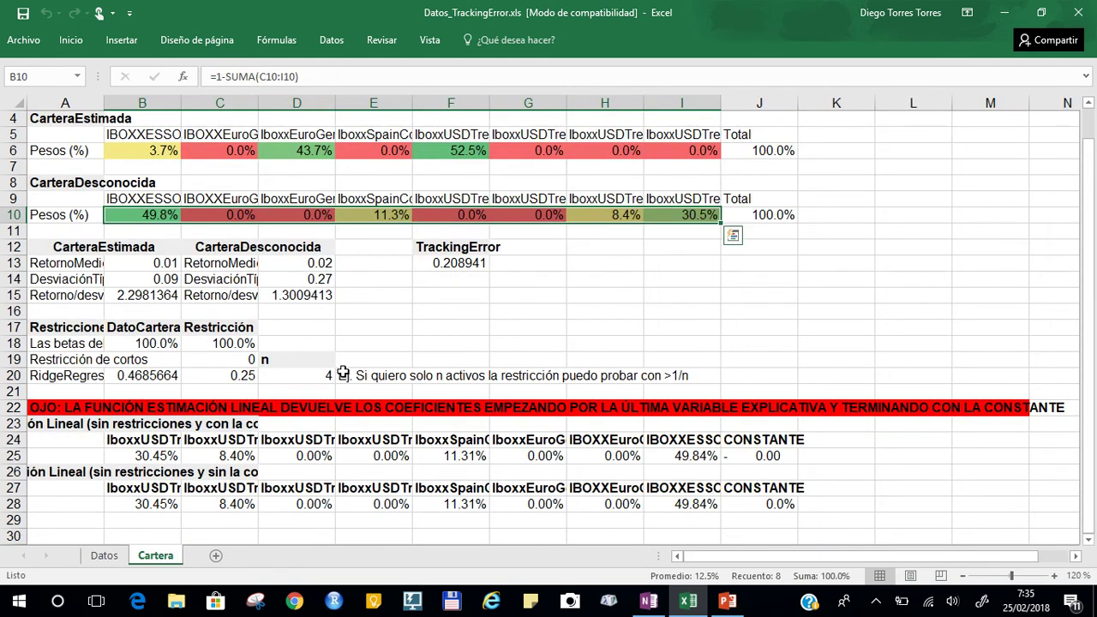
click(309, 276)
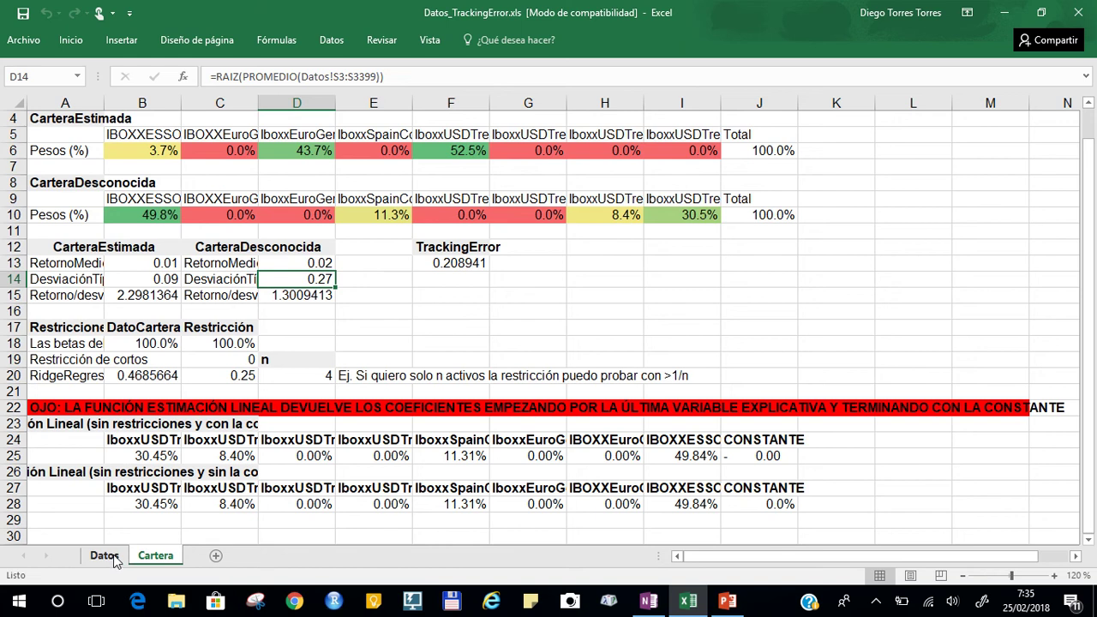
click(305, 262)
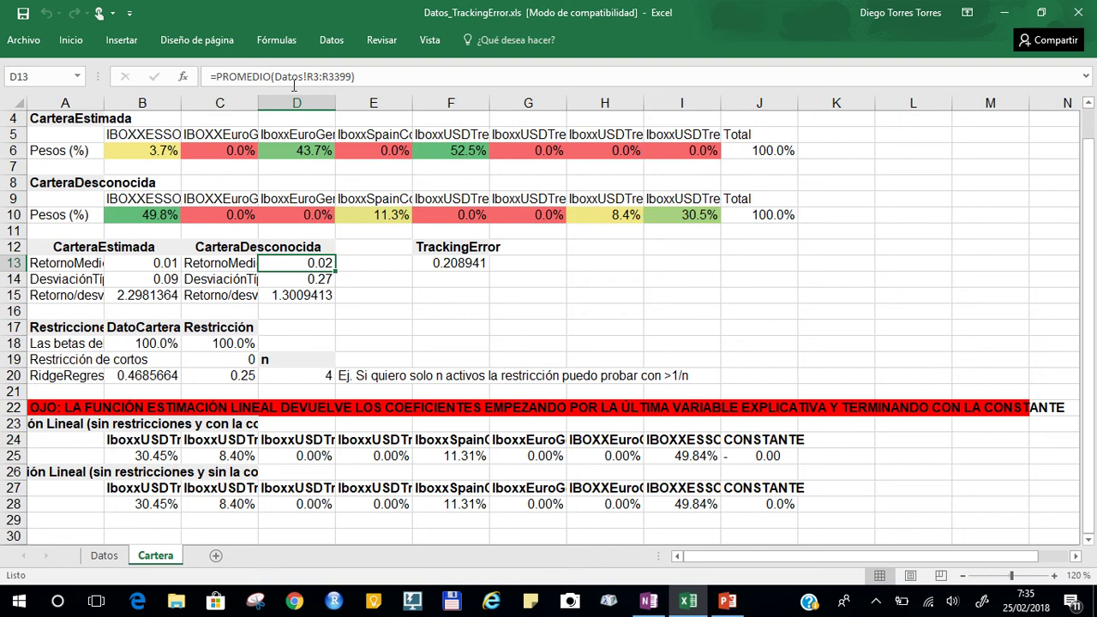
Compare the R3 return and S3 variance formulas on the Datos sheet, following the variance column to its last row.
click(117, 557)
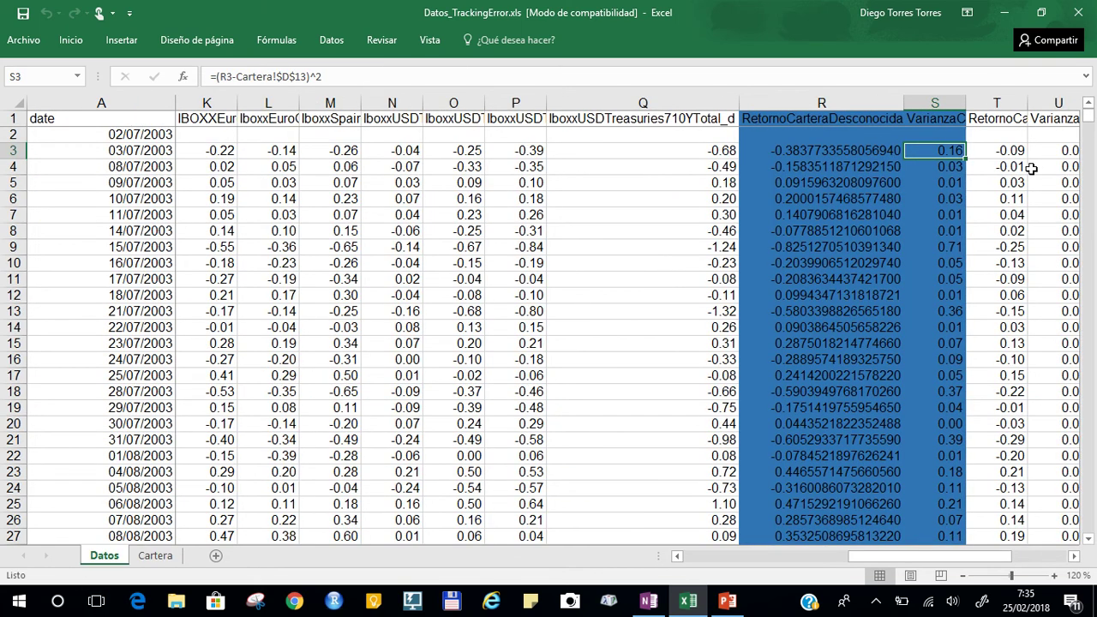
click(827, 154)
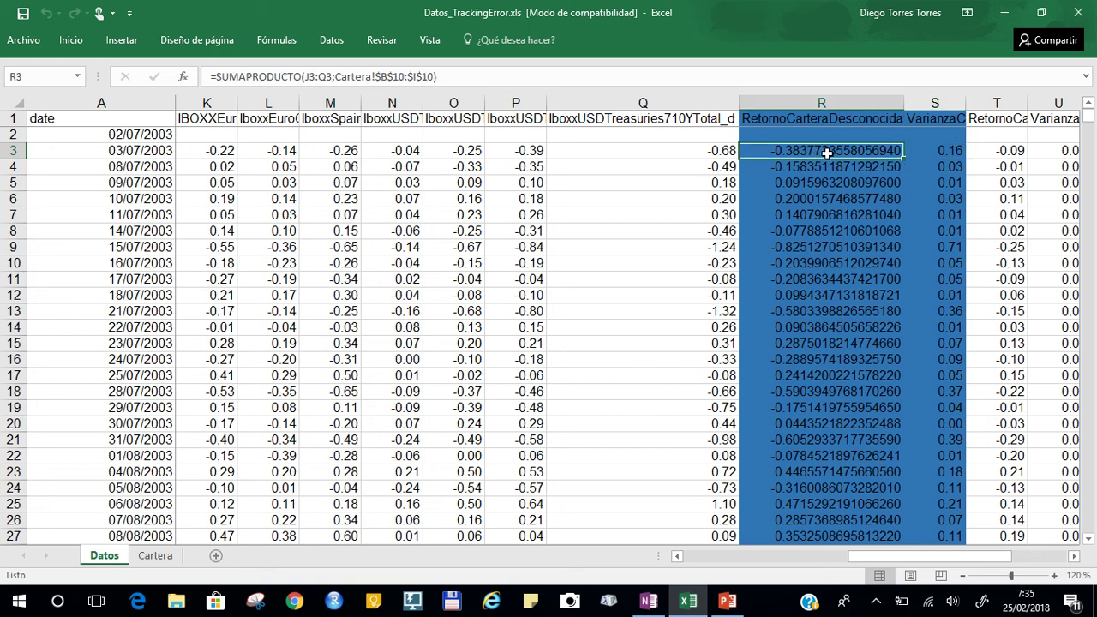
click(943, 150)
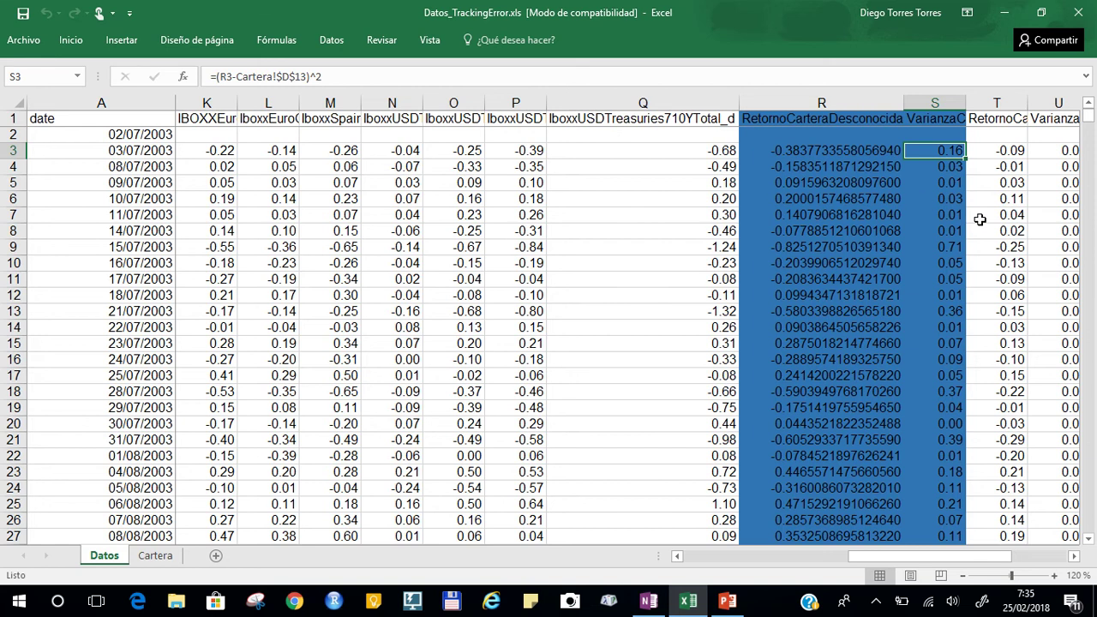
key(ctrl+Down)
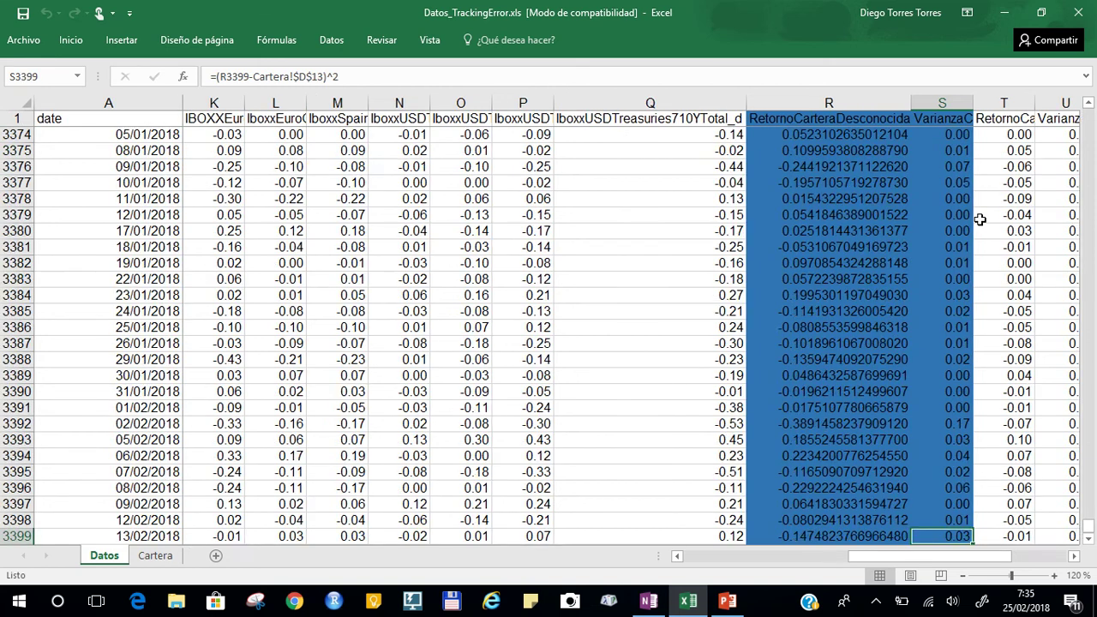
Check the RAIZ(PROMEDIO) formula in Cartera D14 against the variance data in column S of the Datos sheet.
click(153, 555)
click(297, 279)
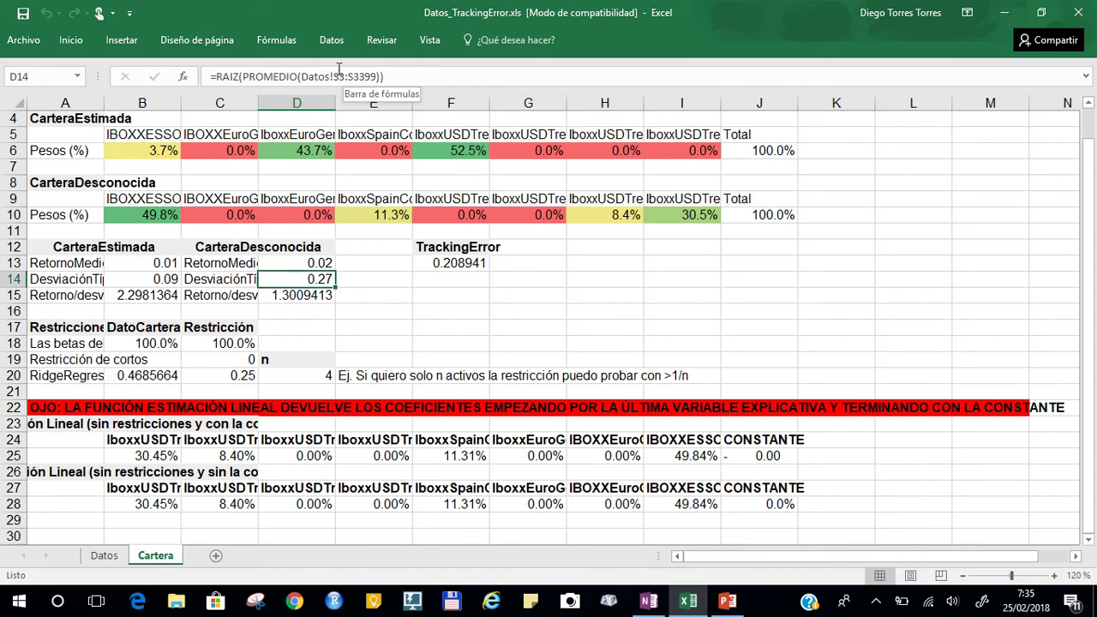
click(106, 556)
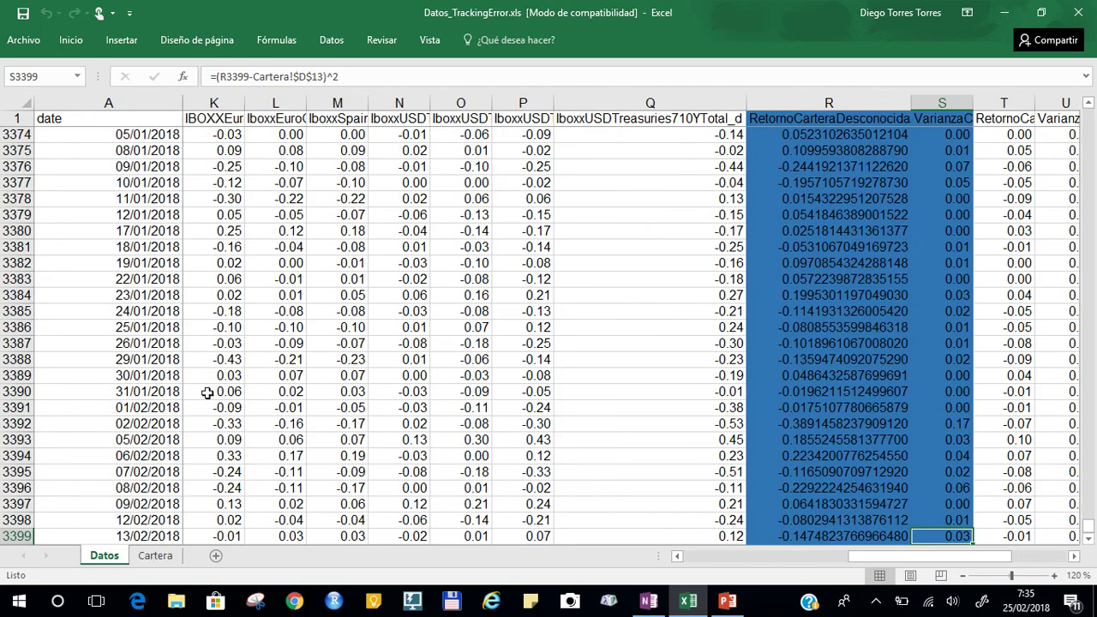
click(155, 557)
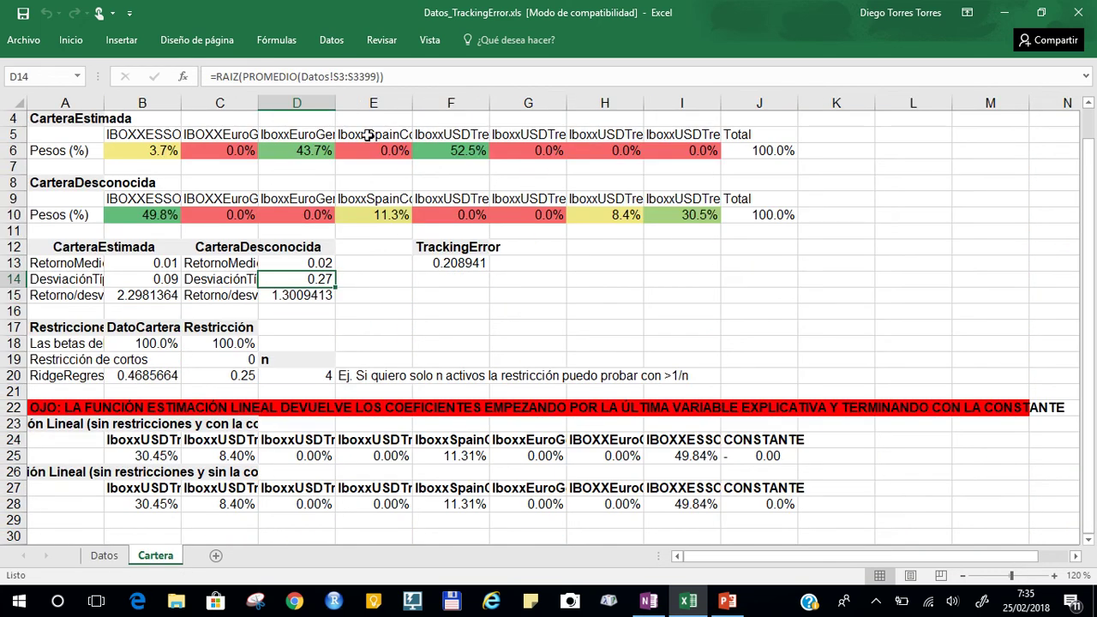
Inspect the estimated portfolio's SUMAPRODUCTO return formula in column T of the Datos sheet, from T3374 back to T3.
click(104, 557)
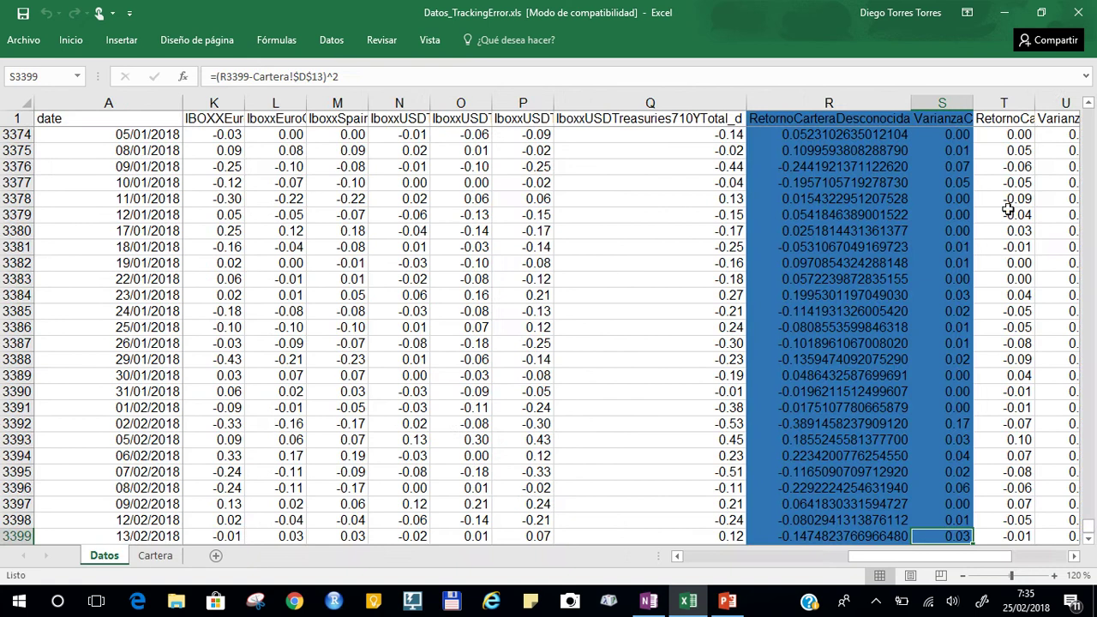
click(1014, 134)
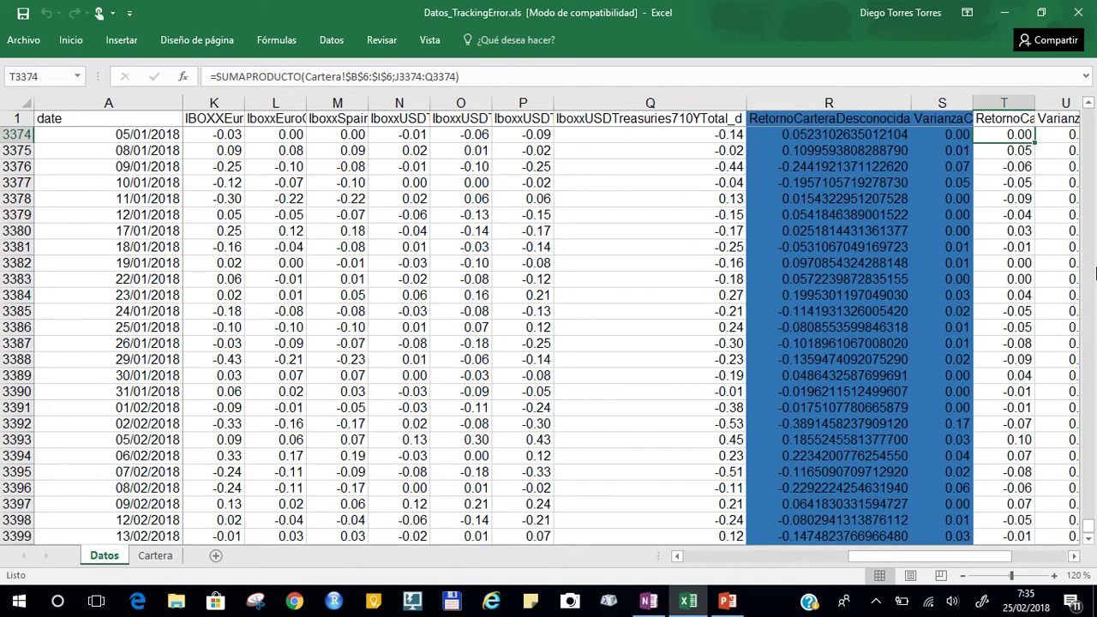
key(Right)
key(Right)
key(Left)
key(Left)
key(Up)
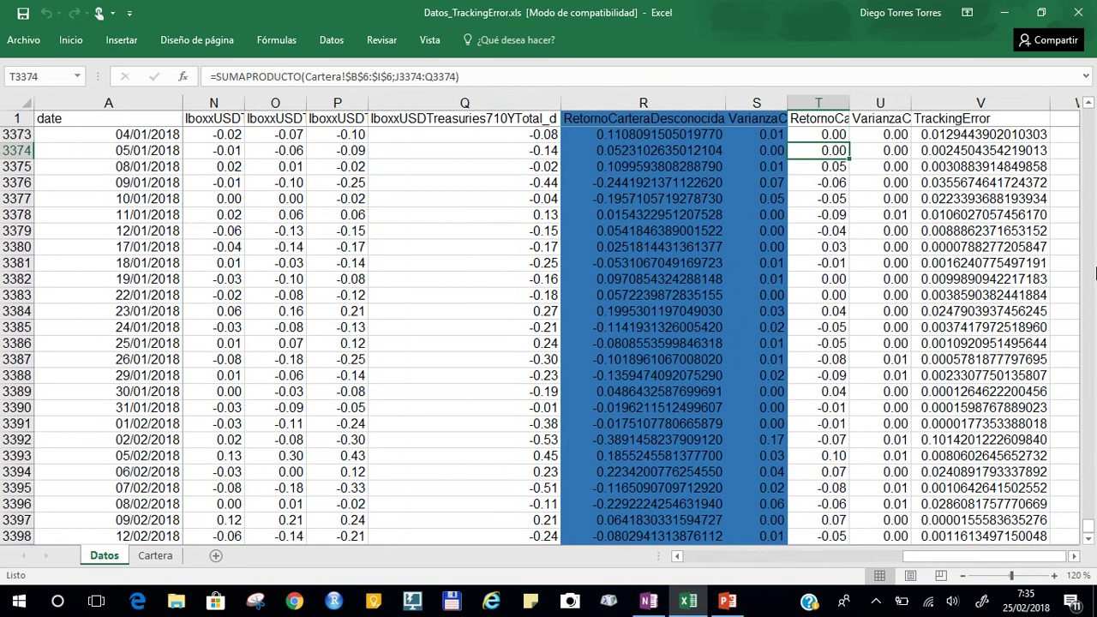
key(ctrl+Up)
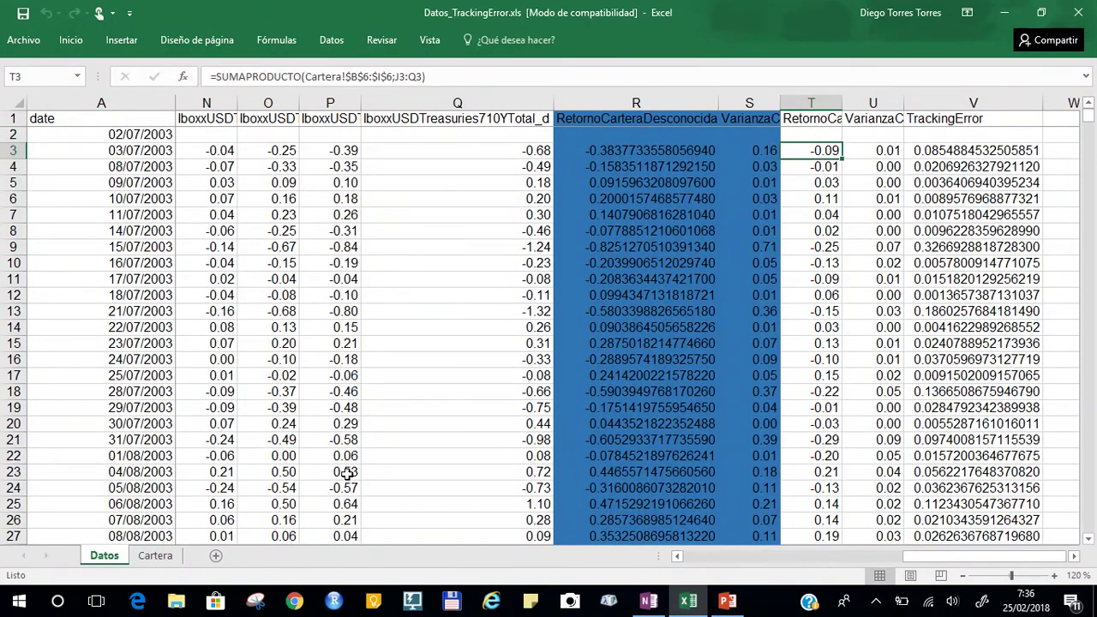
View the portfolio tables on the Cartera sheet and inspect the estimated portfolio's variance formula in Datos U3.
click(167, 557)
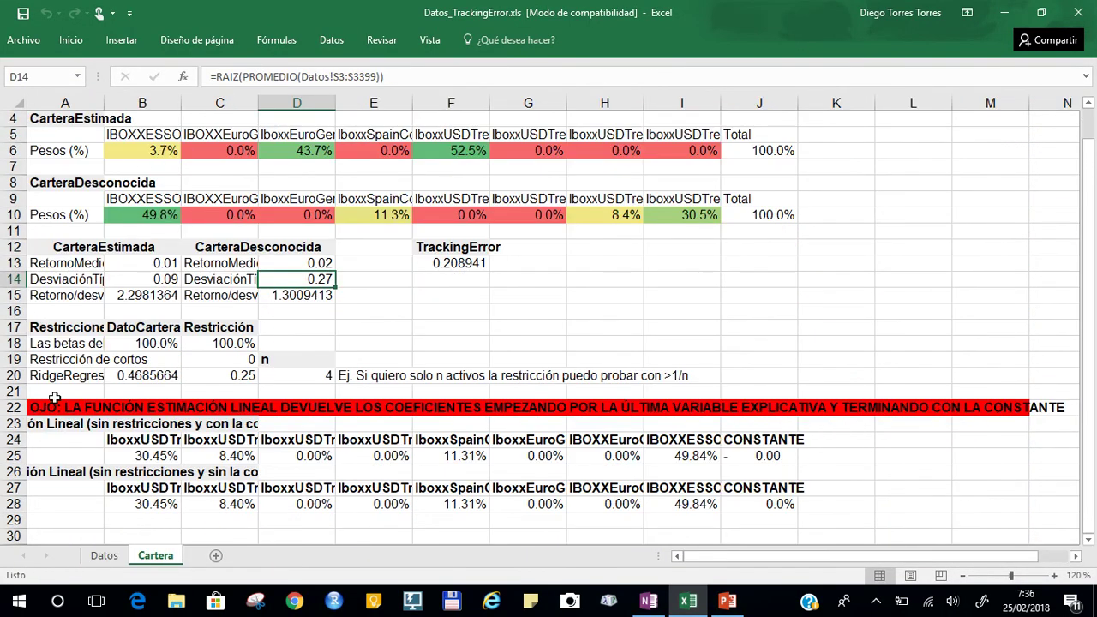
click(104, 556)
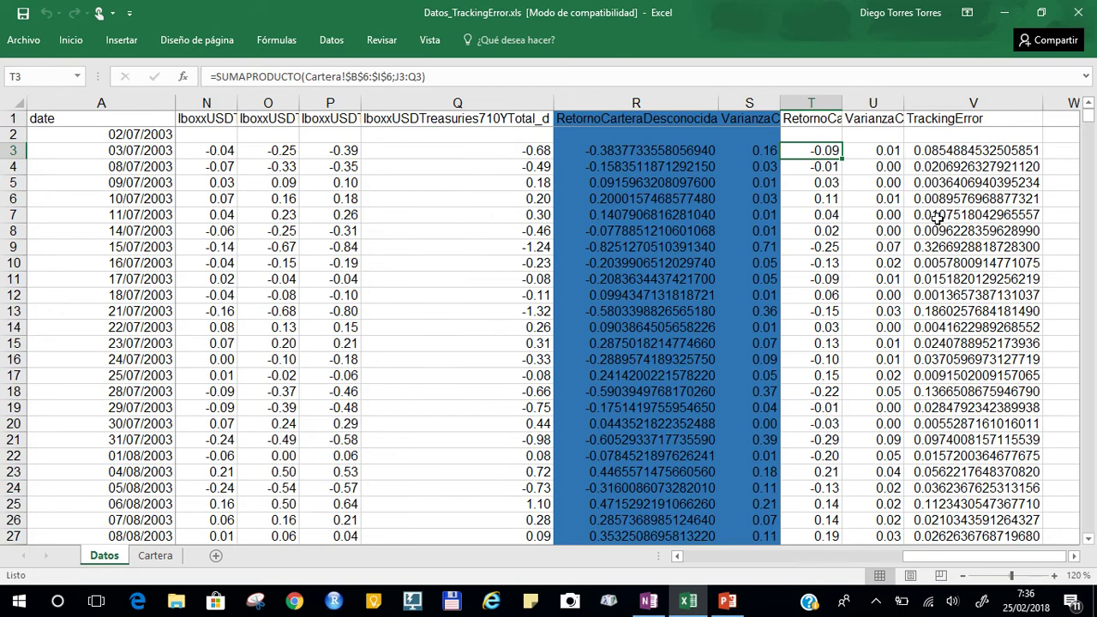
key(Right)
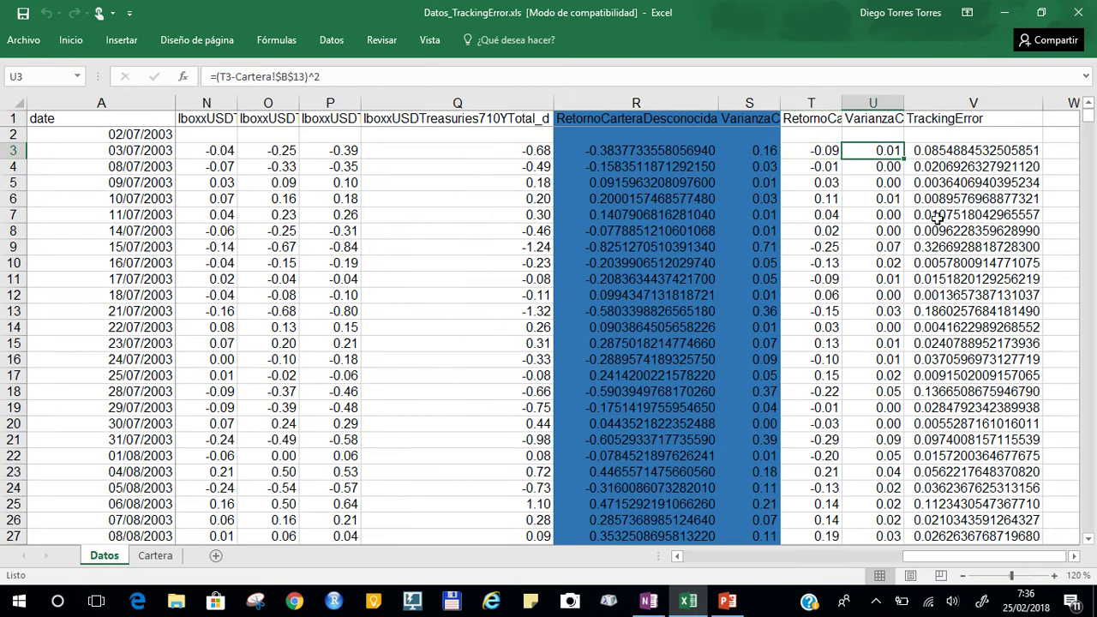
Compare the estimated portfolio's return formula in T3 with its variance formula in U3 on the Datos sheet.
key(Left)
key(Right)
key(Left)
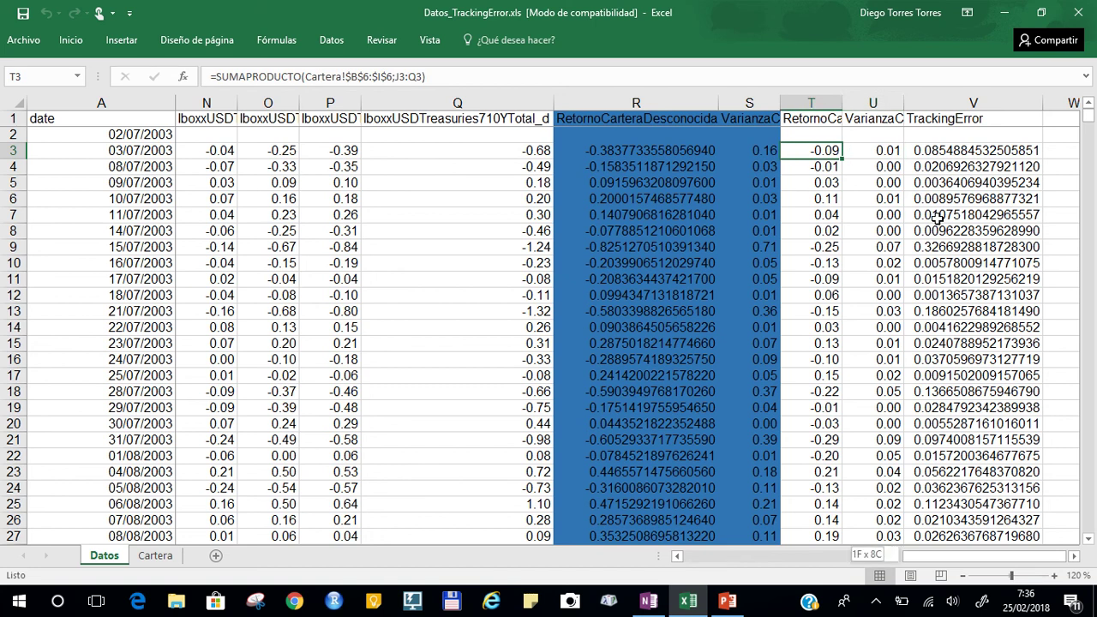
key(ctrl+shift+Down)
key(ctrl+Up)
key(Down)
key(Down)
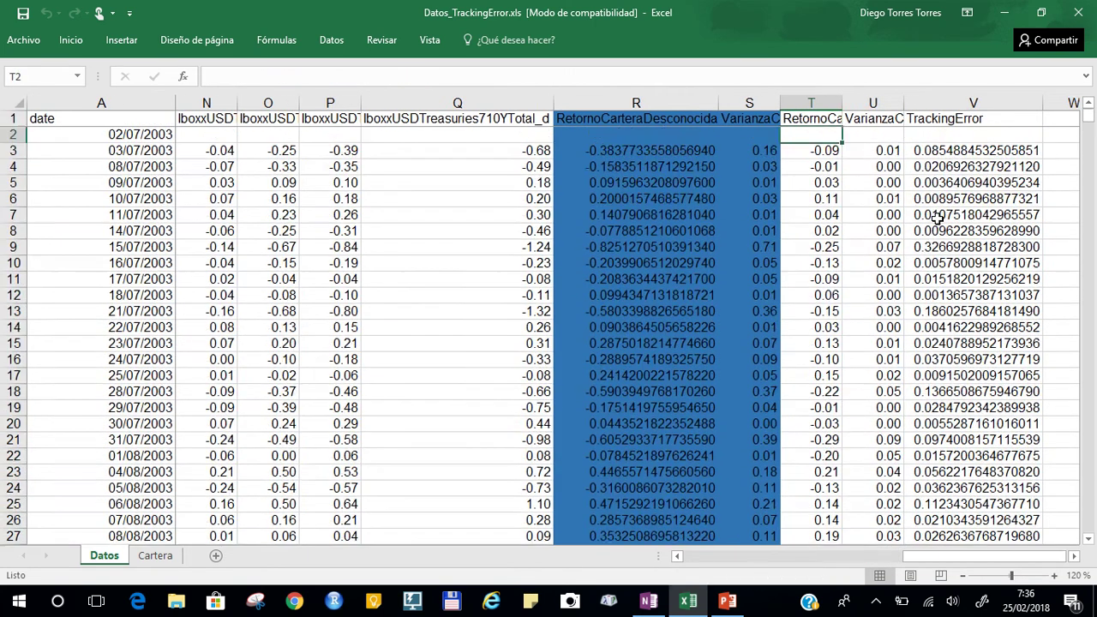
key(Right)
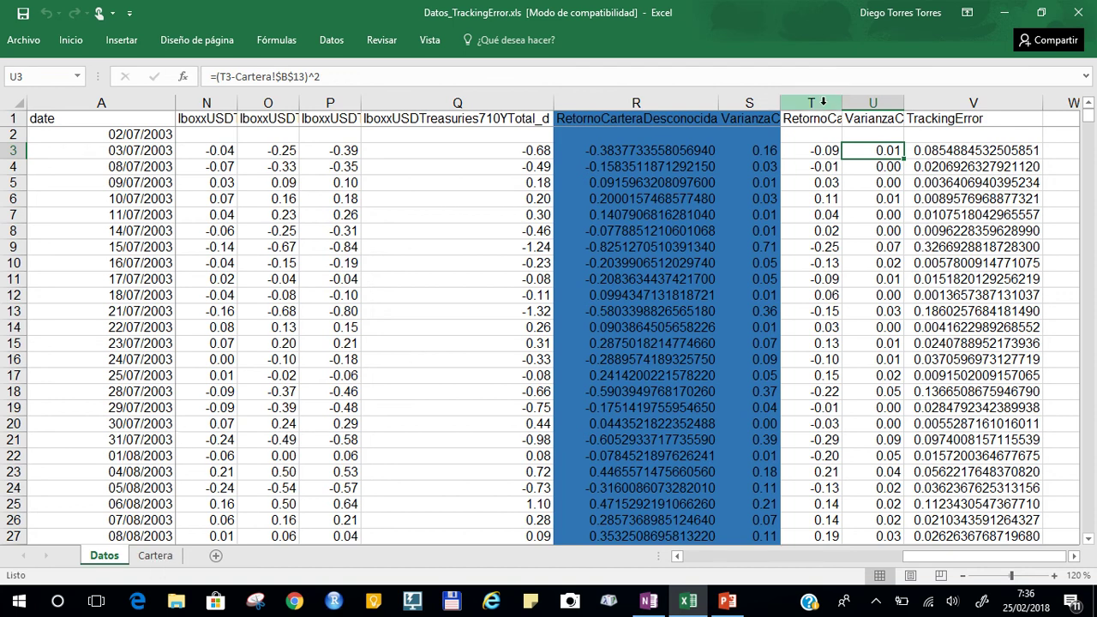
Inspect the TrackingError formula in Datos V3 and the return cells R3 and T3 it refers to.
click(963, 151)
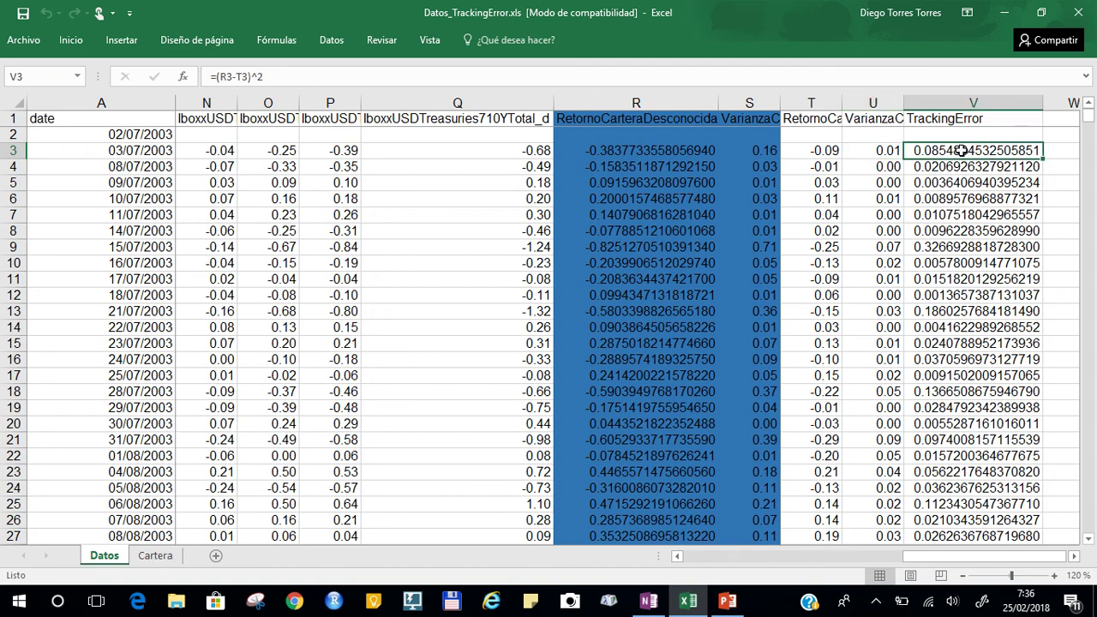
double_click(963, 151)
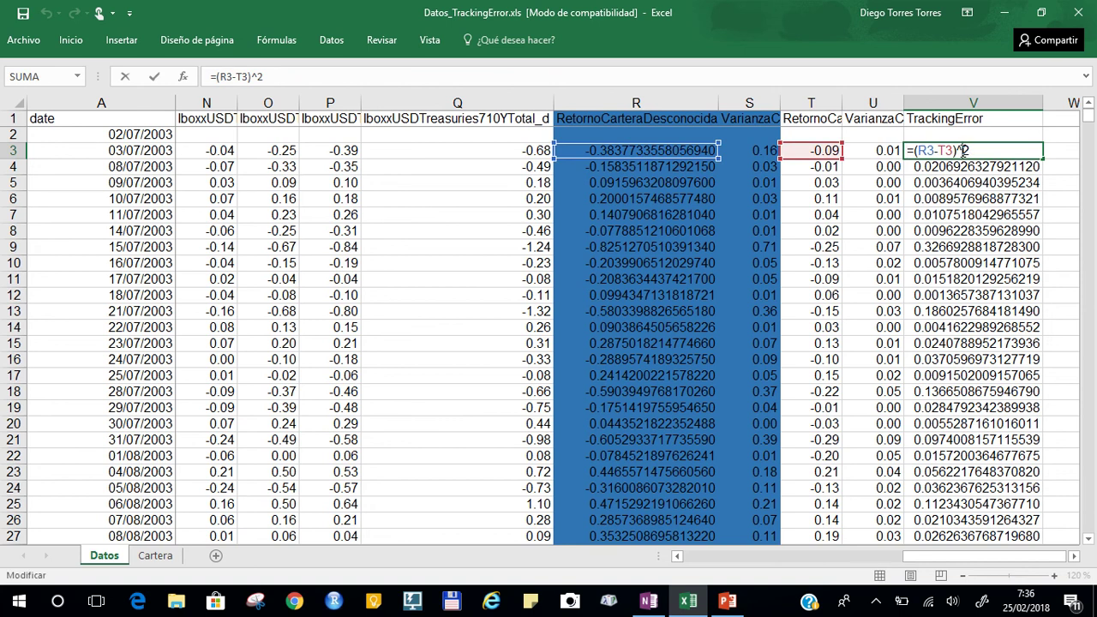
key(Escape)
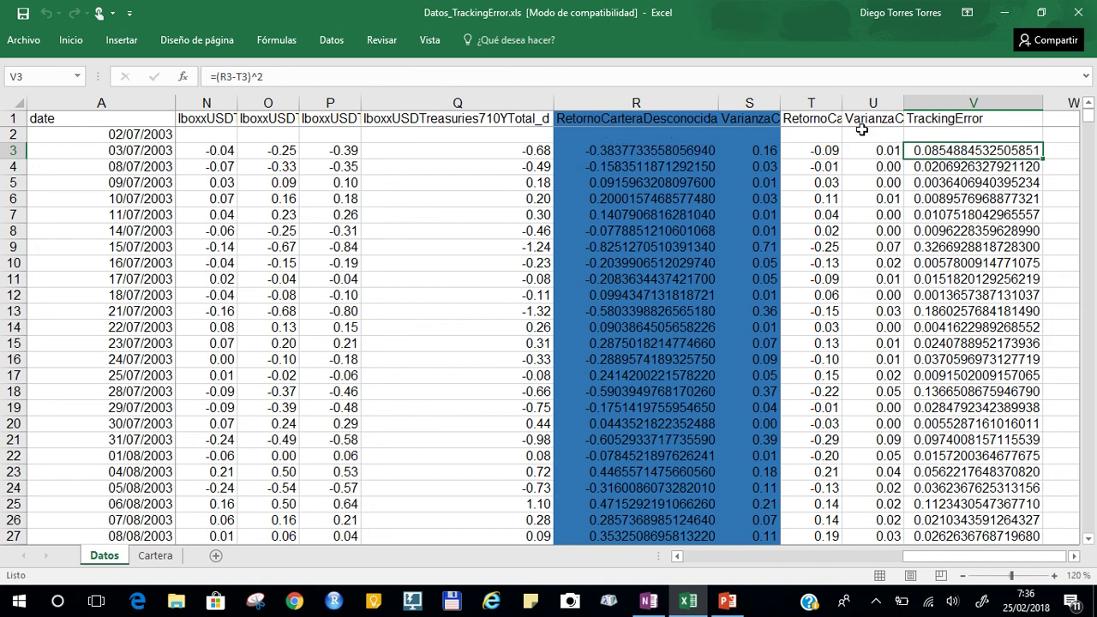
click(874, 150)
click(938, 151)
double_click(938, 150)
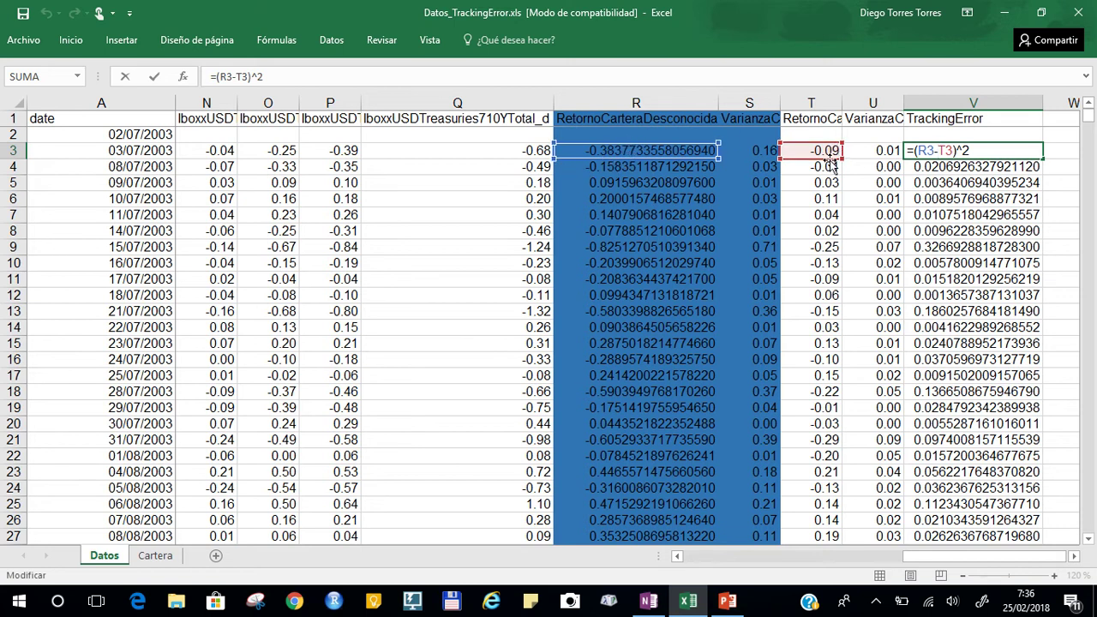
key(ctrl+Return)
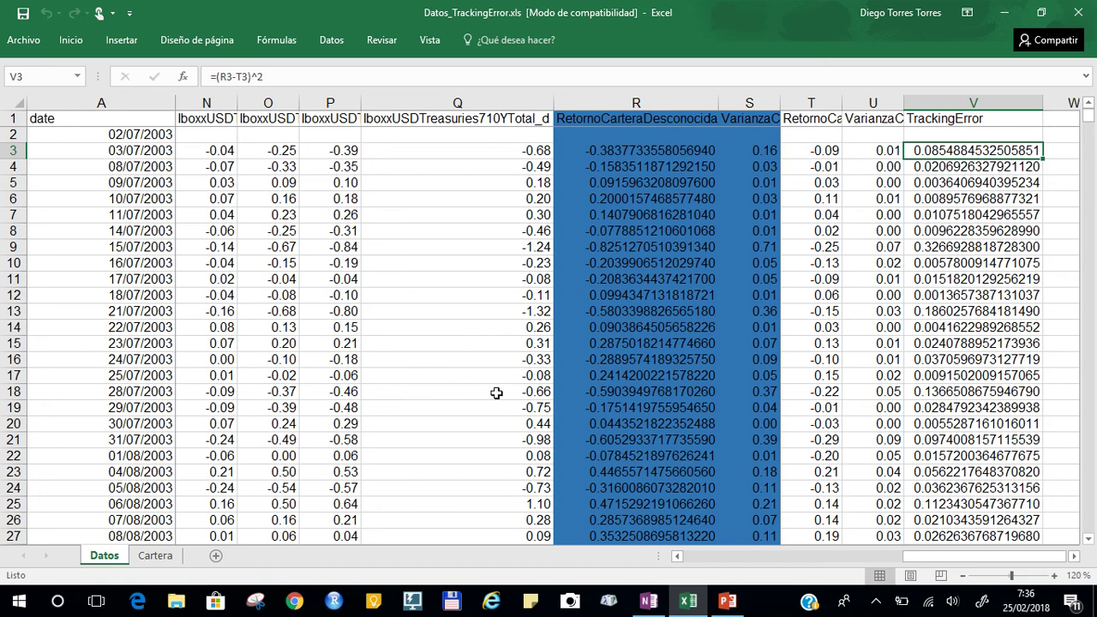
Set the first CarteraEstimada weight in cell B6 of the Cartera sheet to =1/8.
click(159, 558)
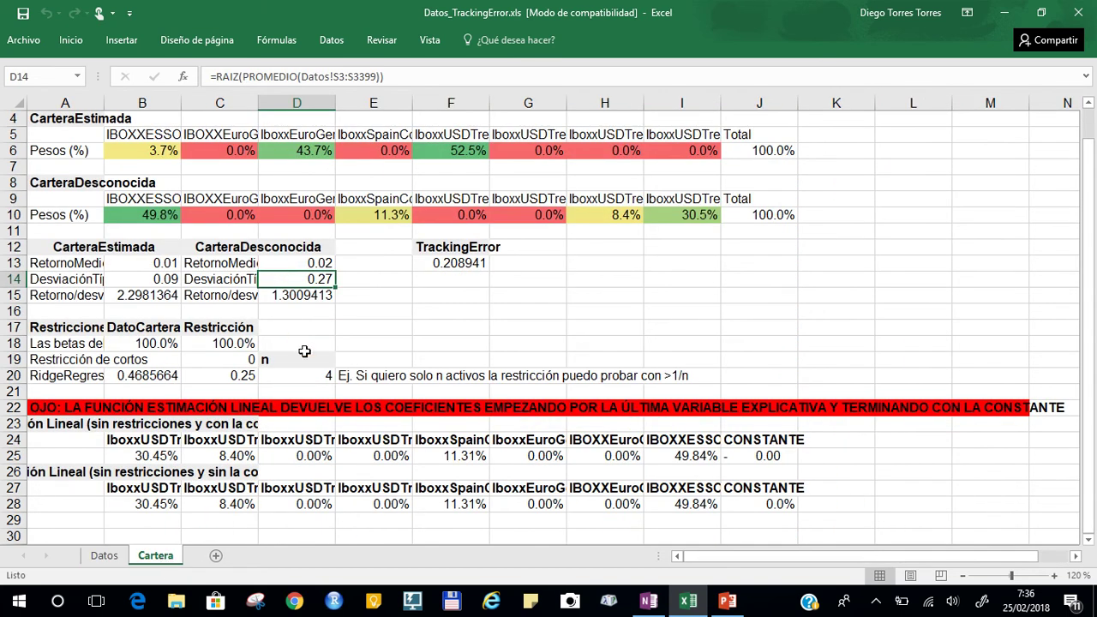
click(282, 233)
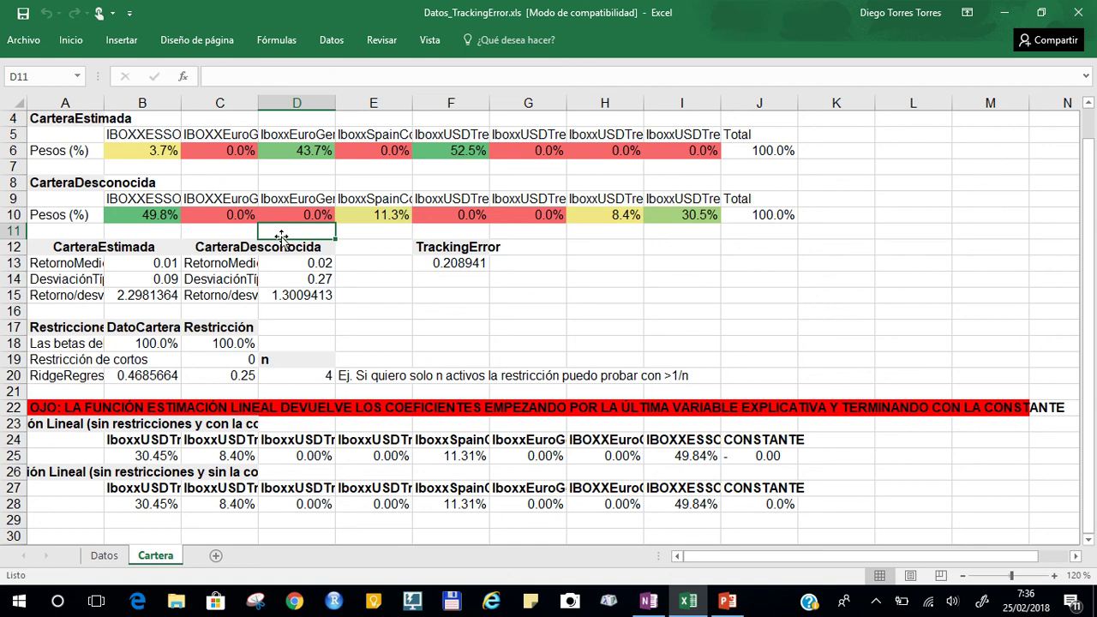
click(143, 150)
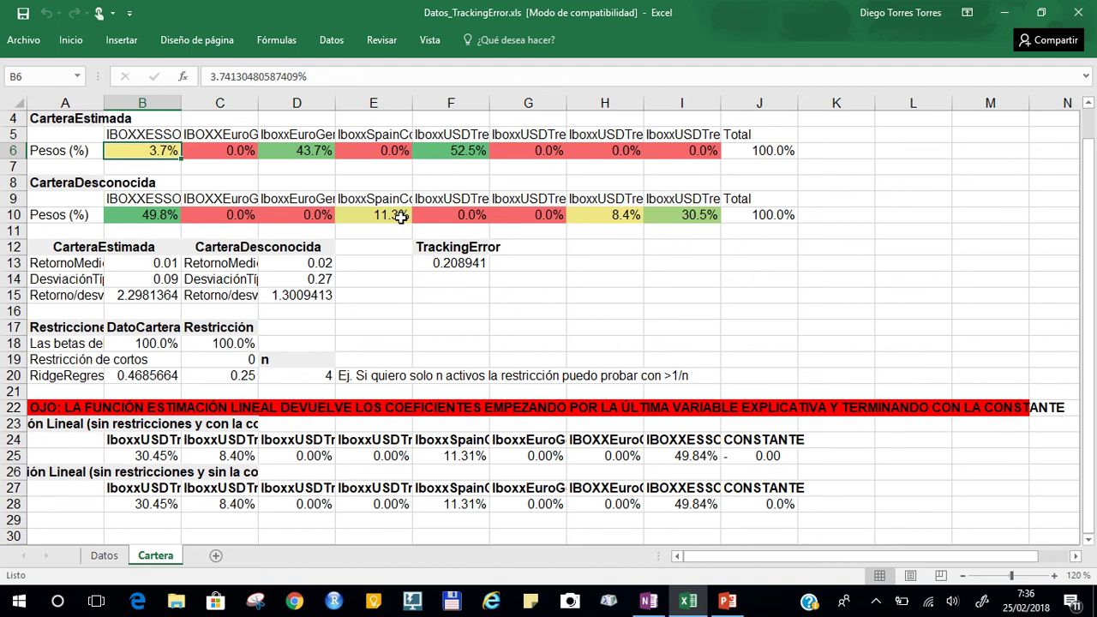
text(=)
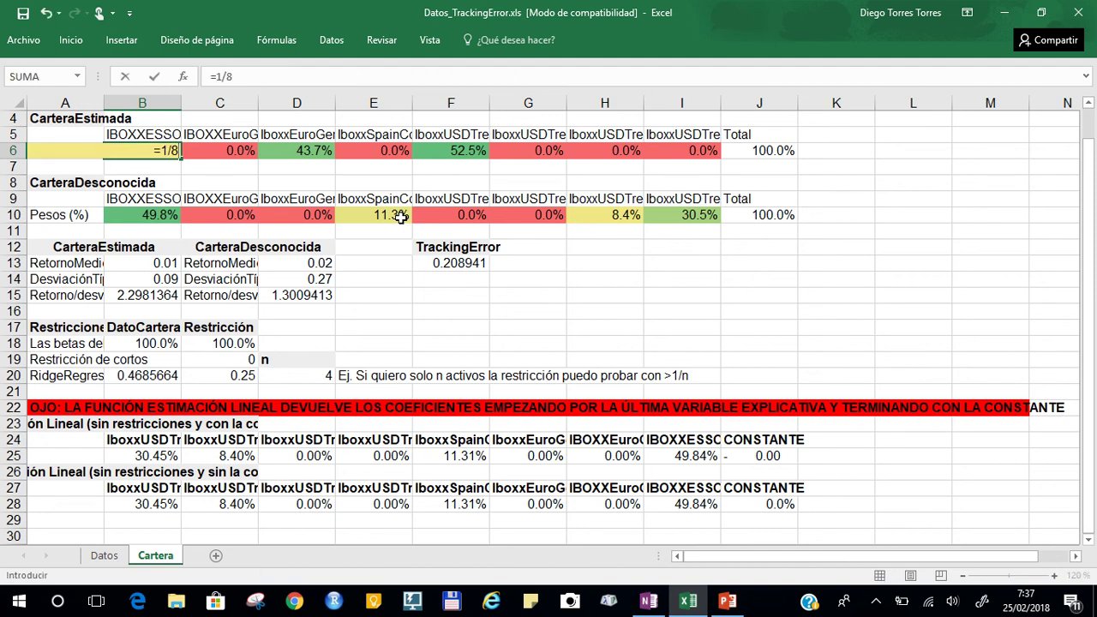
text(1/8)
key(Return)
Copy the =1/8 weight from B6 into the remaining CarteraEstimada weights, C6 through I6.
key(Up)
key(Right)
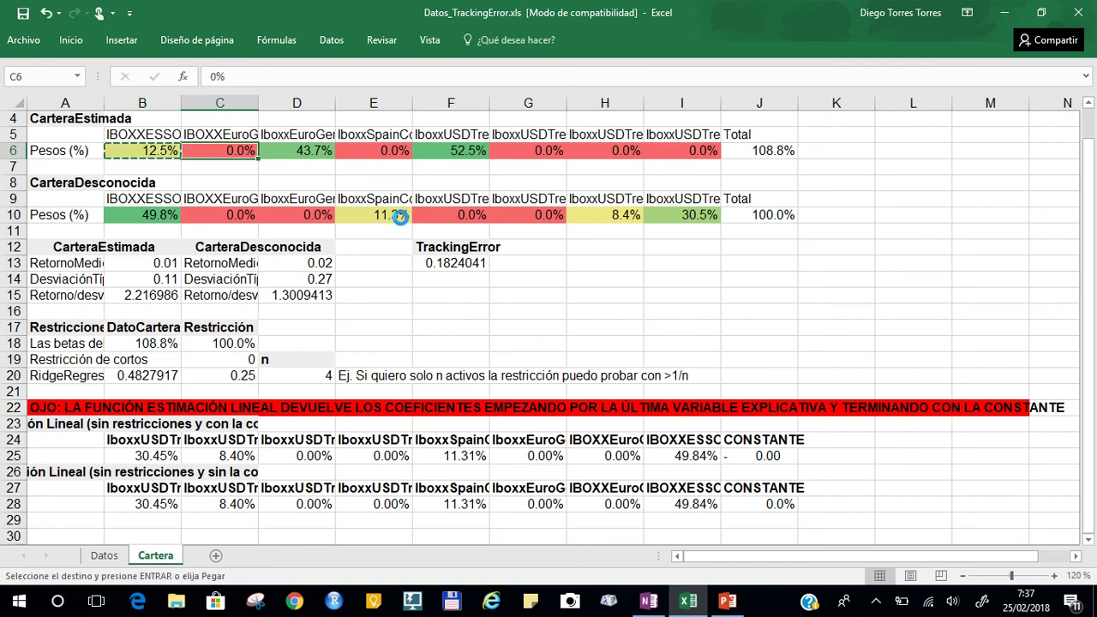
key(ctrl+v)
key(Right)
key(ctrl+v)
key(Right)
key(ctrl+v)
key(Right)
key(ctrl+v)
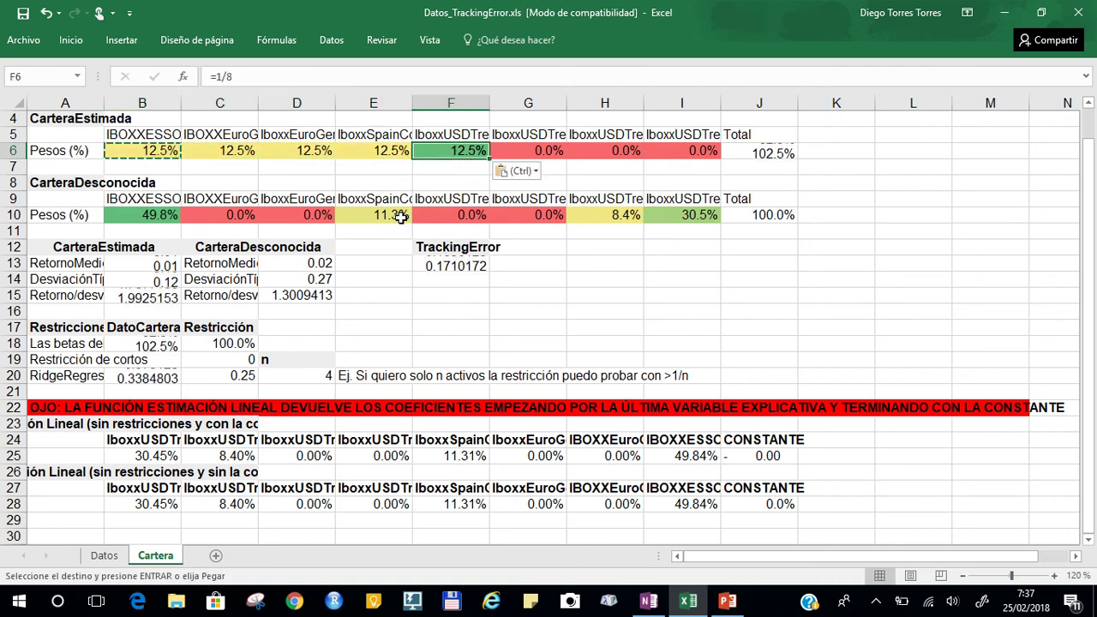
key(Right)
key(ctrl+v)
key(Right)
key(ctrl+v)
key(Right)
key(ctrl+v)
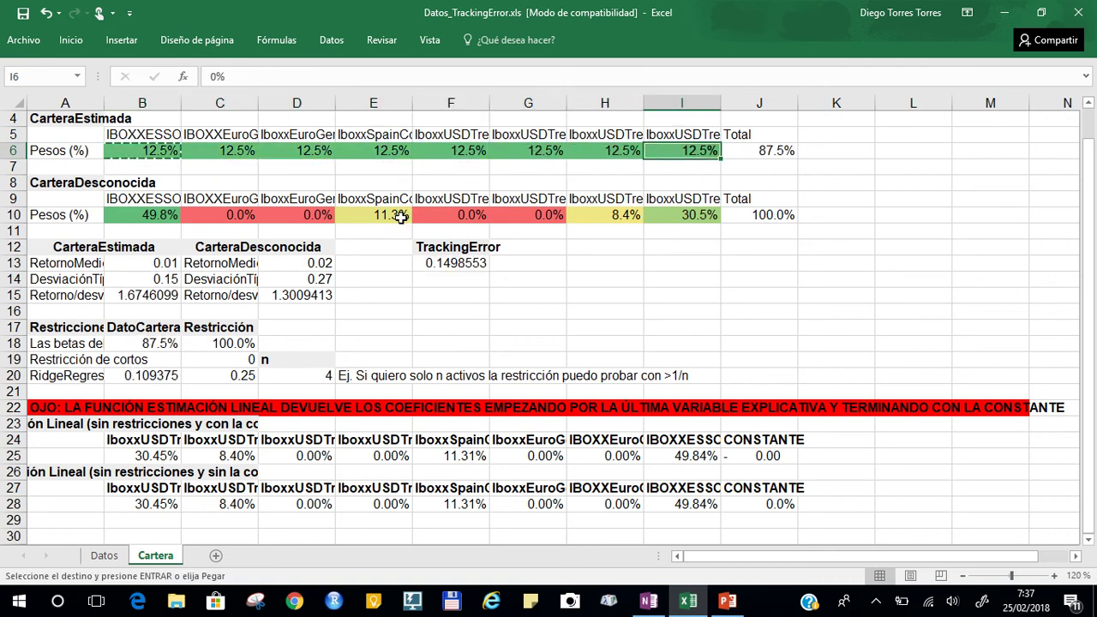
Review the equal CarteraEstimada weights in B6:I6 and examine the TrackingError formula in F13.
key(Up)
key(shift+Left)
key(shift+Left)
key(shift+Left)
key(shift+Left)
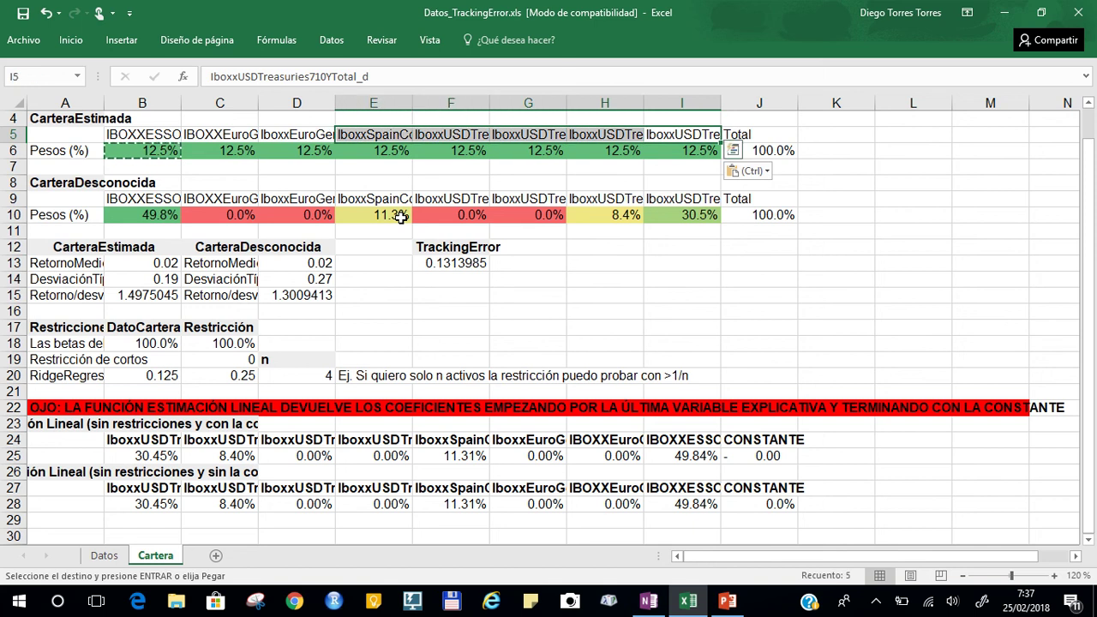
key(Down)
key(Left)
key(Left)
key(Left)
key(Left)
key(Left)
key(Left)
key(Left)
key(Left)
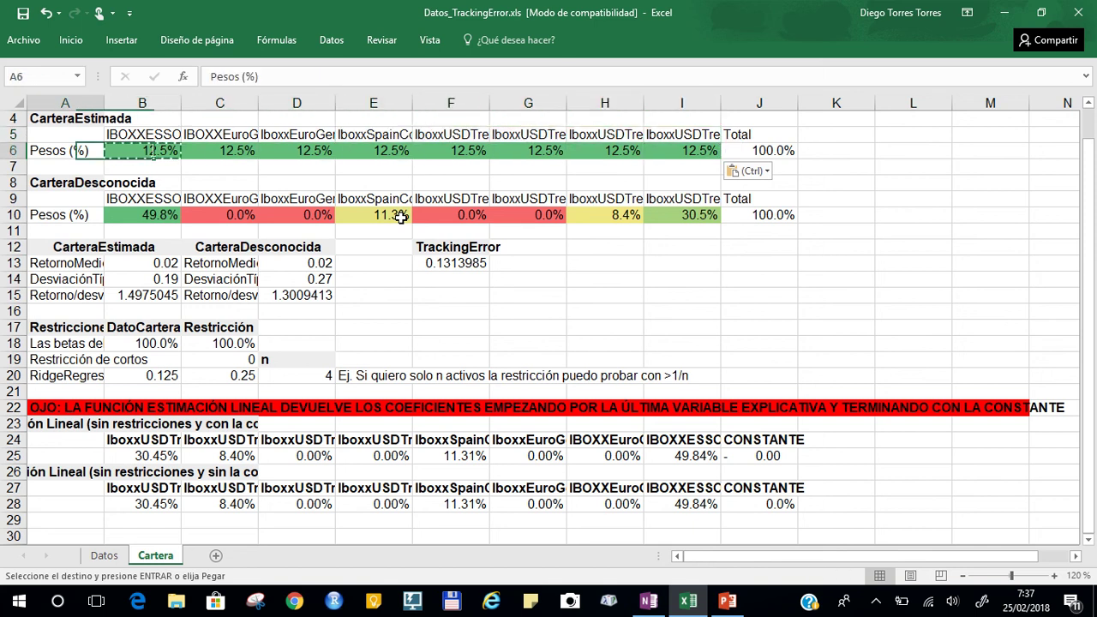
key(Right)
key(Right)
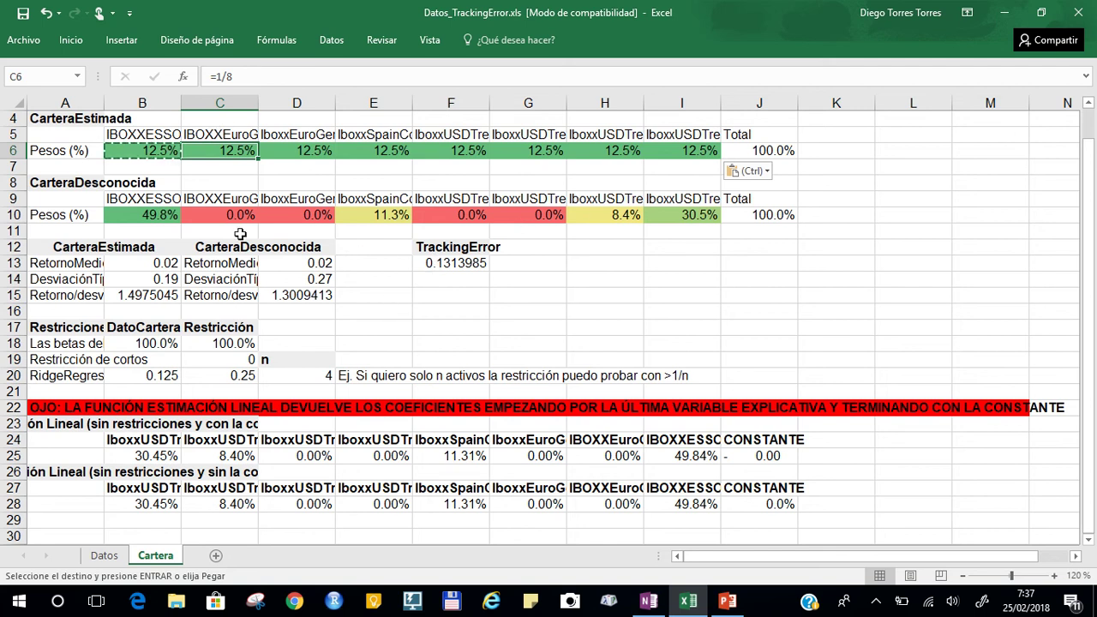
drag(147, 149, 691, 150)
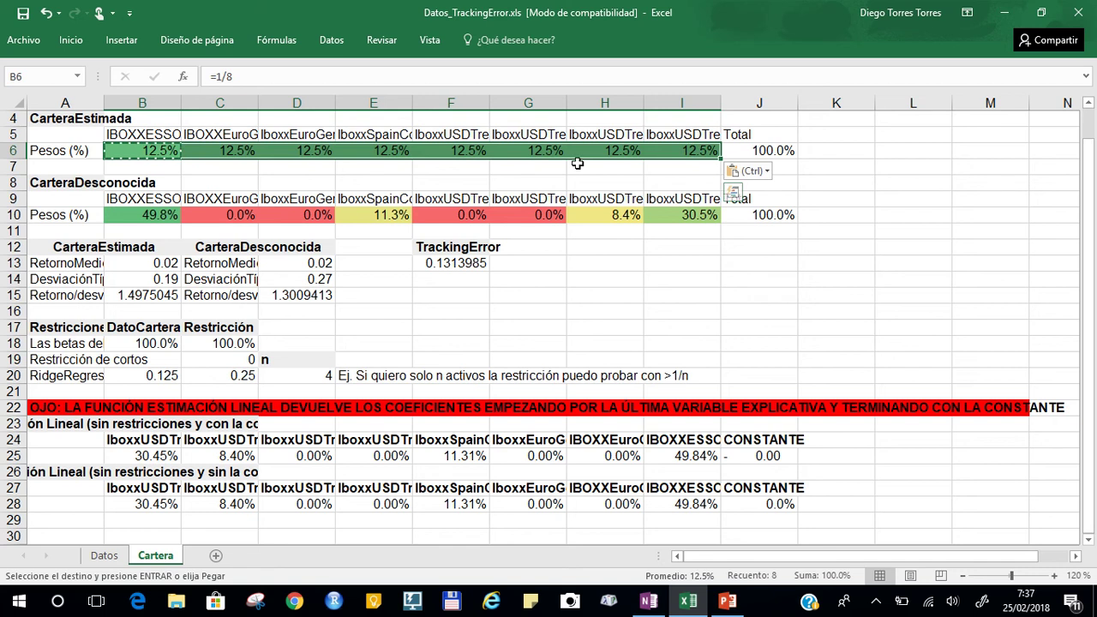
click(449, 263)
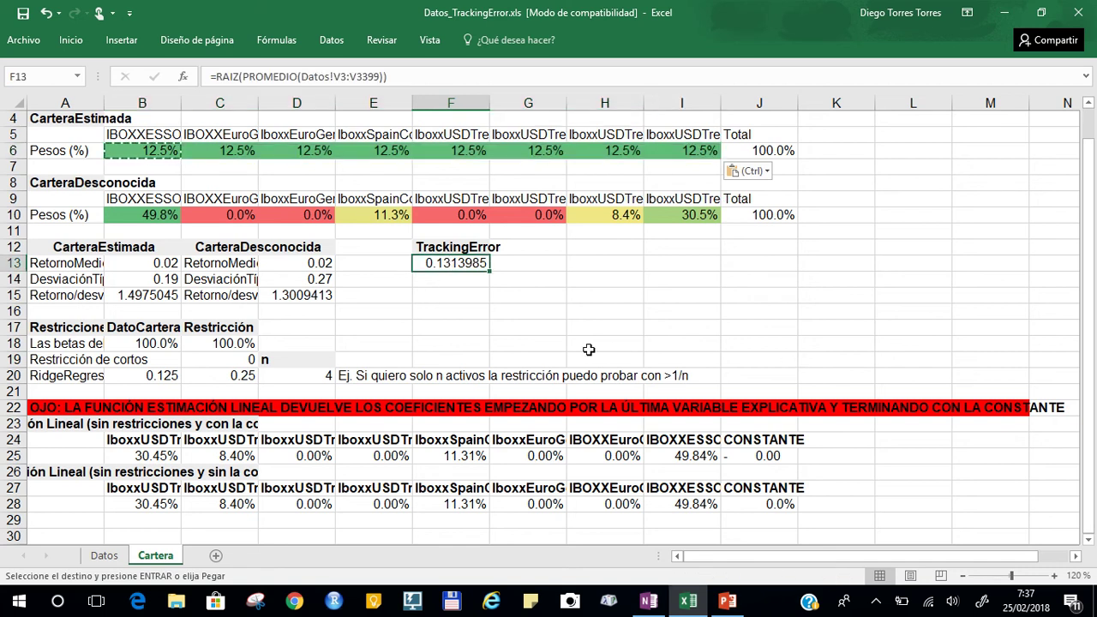
Check in the Excel add-in options that the Solver add-in is enabled, and accept the add-in list.
click(331, 40)
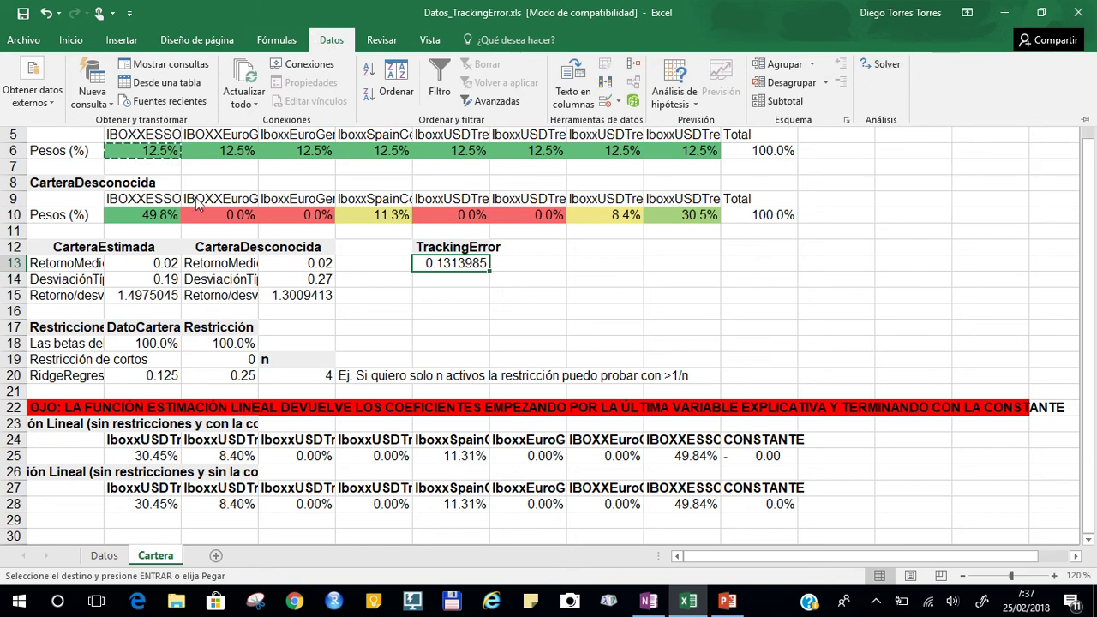
click(26, 42)
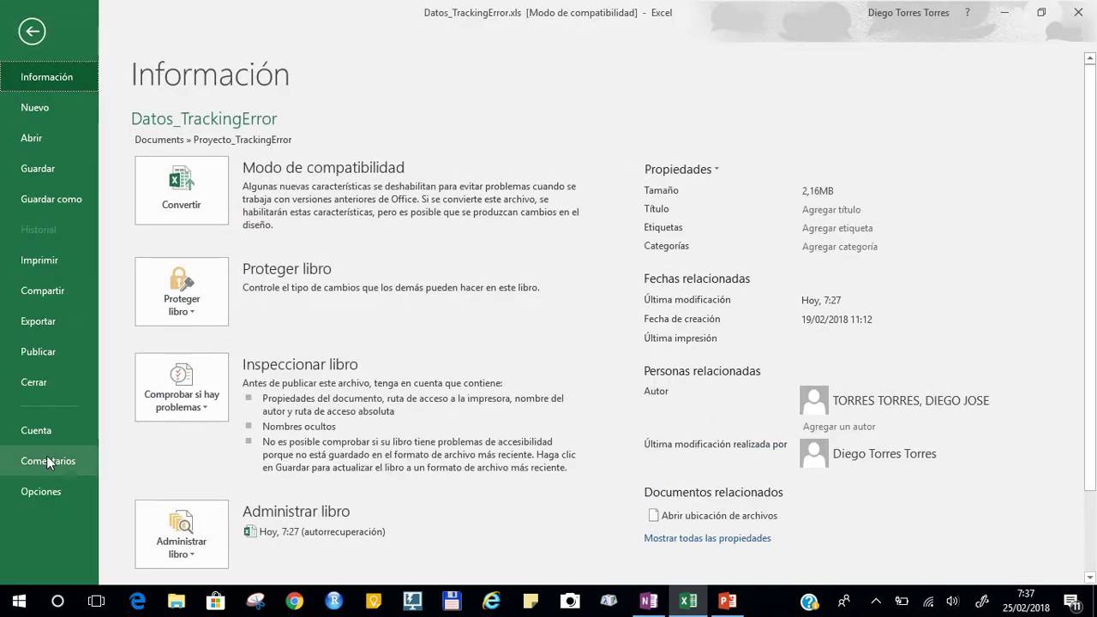
click(58, 493)
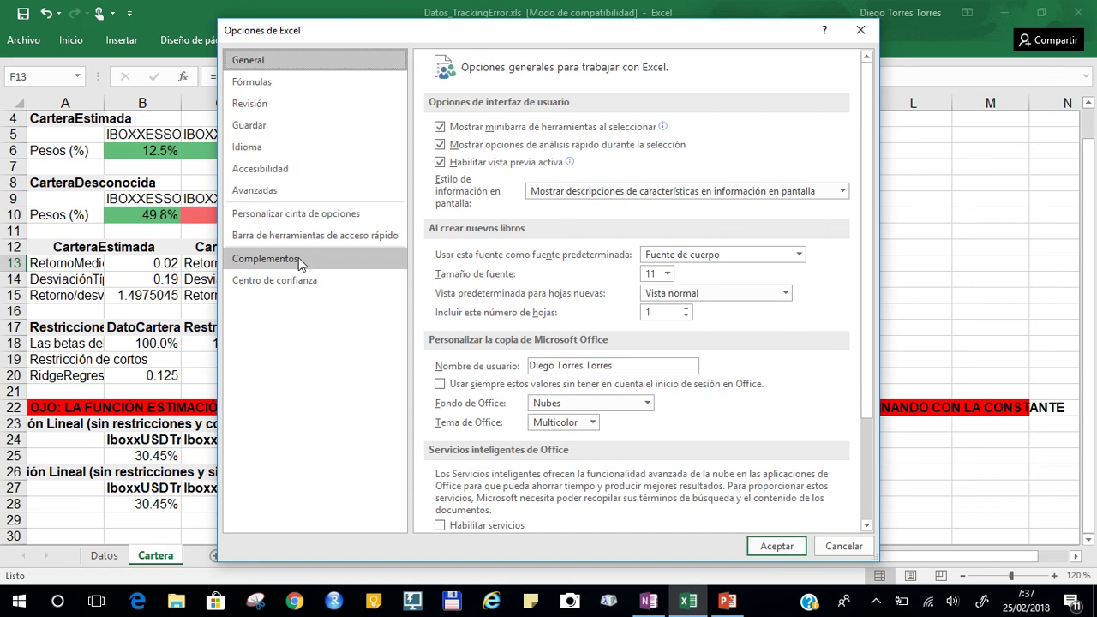
click(298, 258)
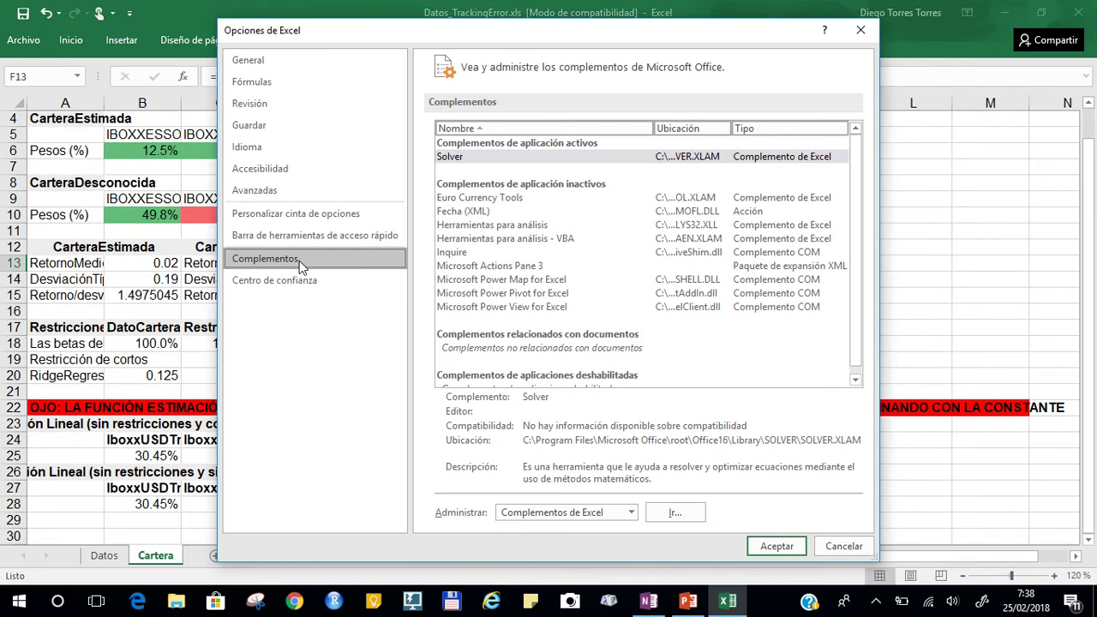
click(675, 512)
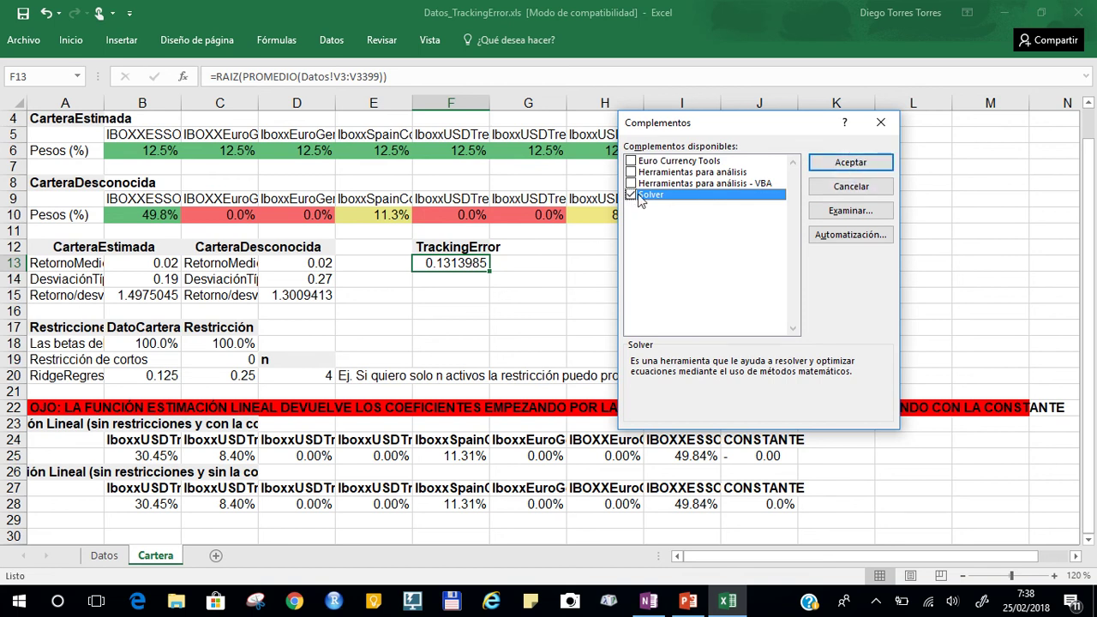
click(848, 163)
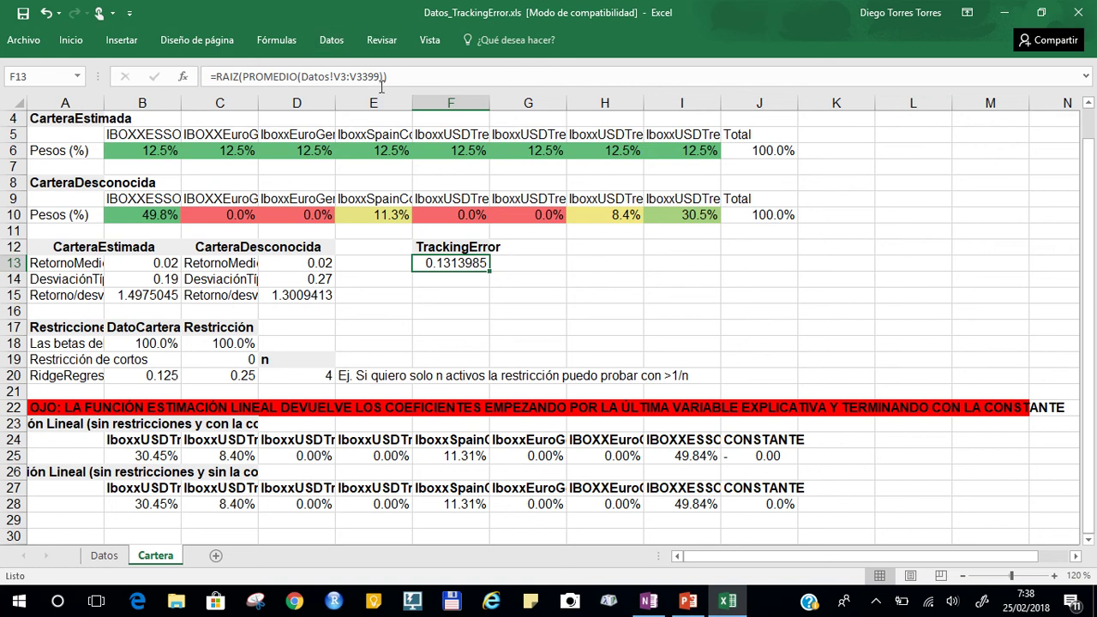
Open Solver and set it to minimise the TrackingError cell $F$13, with unconstrained variables kept non-negative.
click(331, 40)
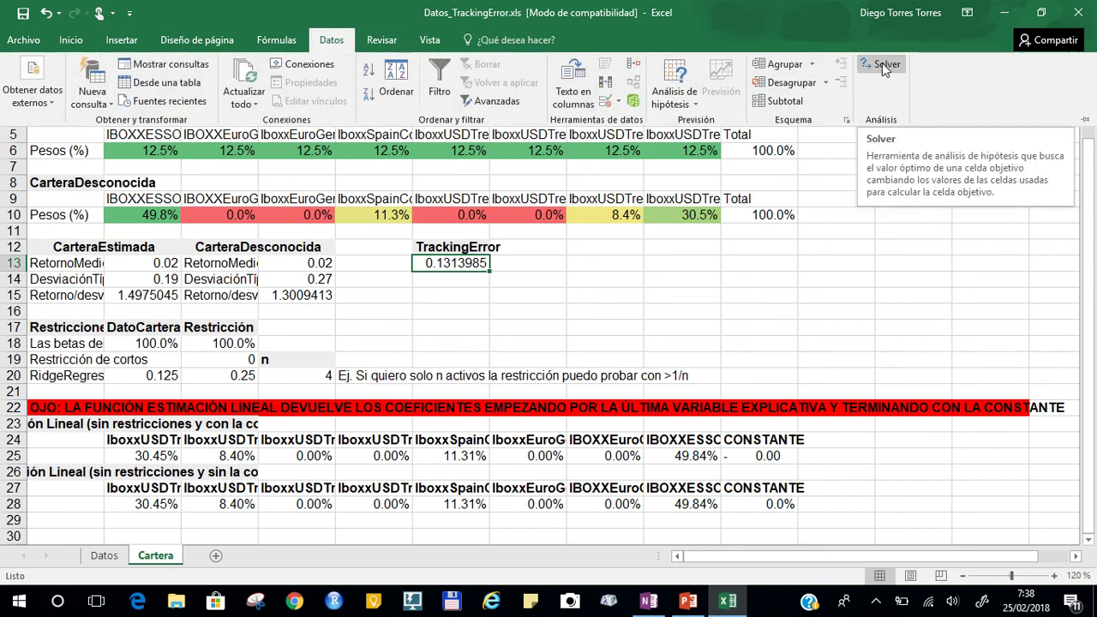
click(881, 63)
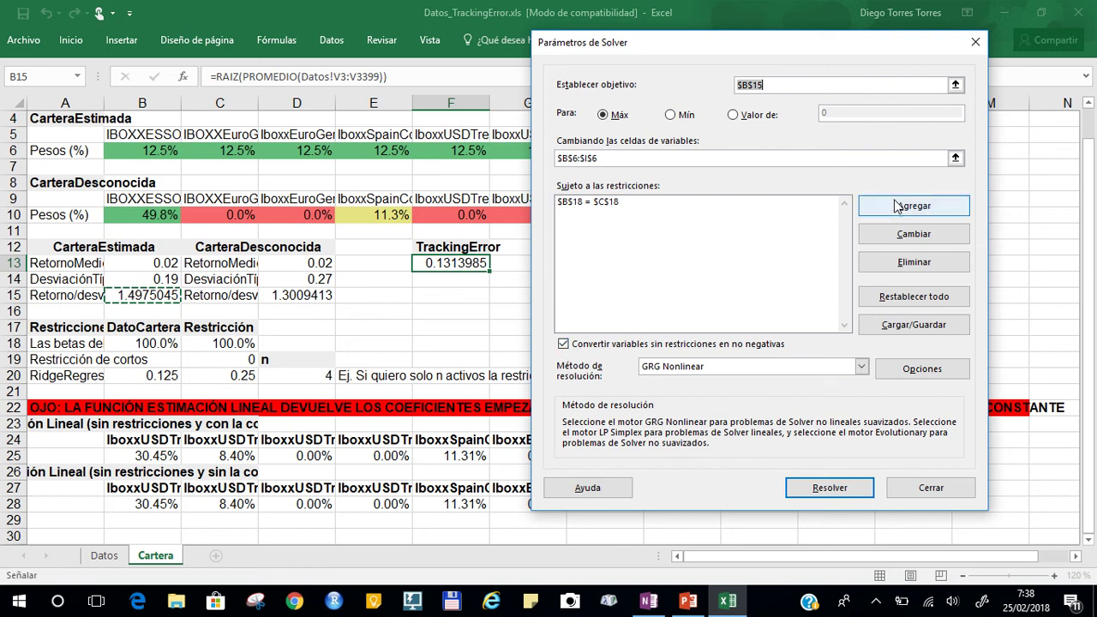
click(564, 344)
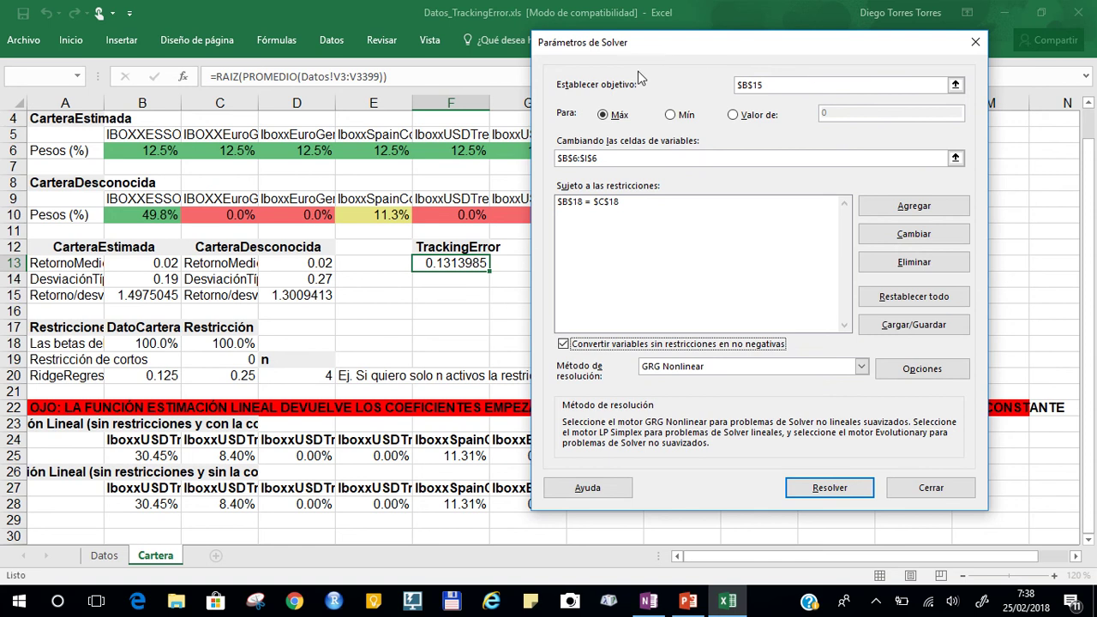
click(955, 86)
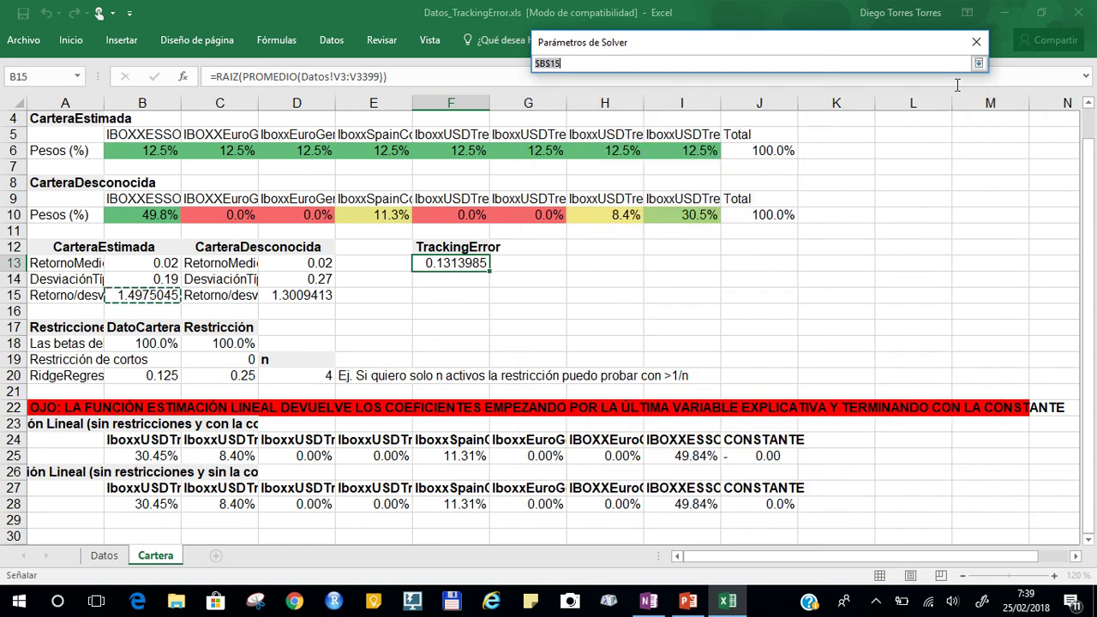
click(452, 263)
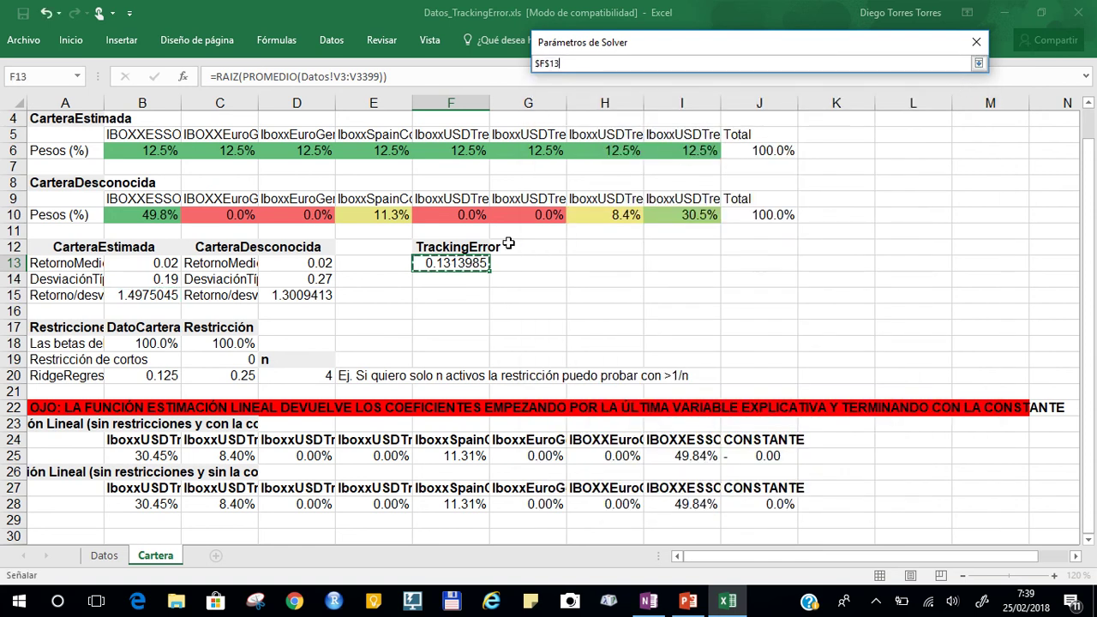
click(978, 64)
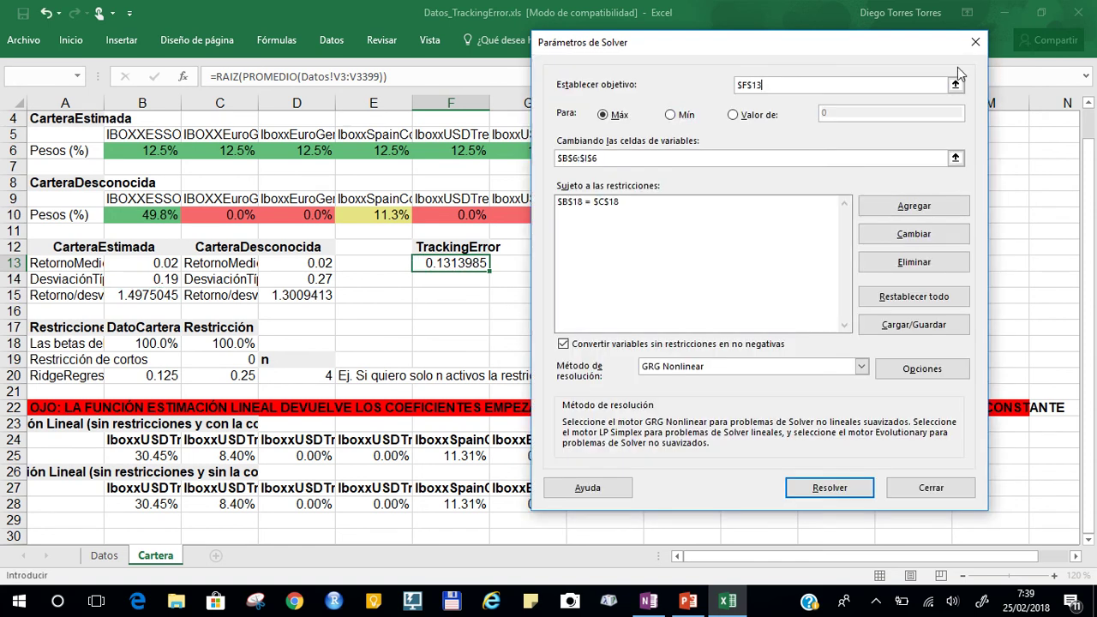
click(673, 115)
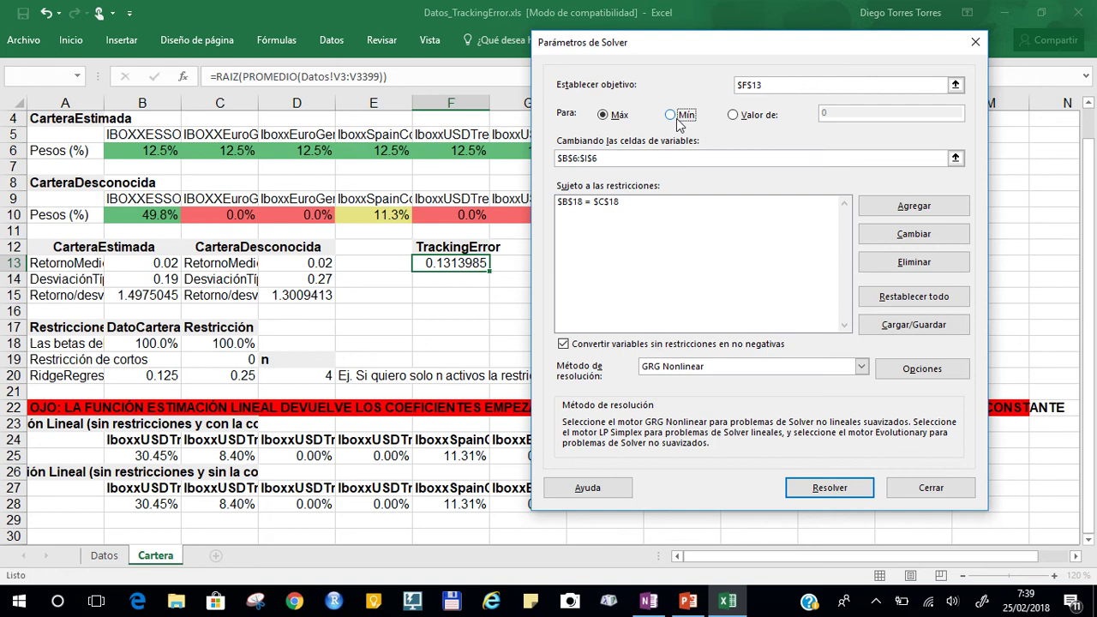
Define the CarteraEstimada weights $B$6:$I$6 as Solver's variable cells.
click(956, 159)
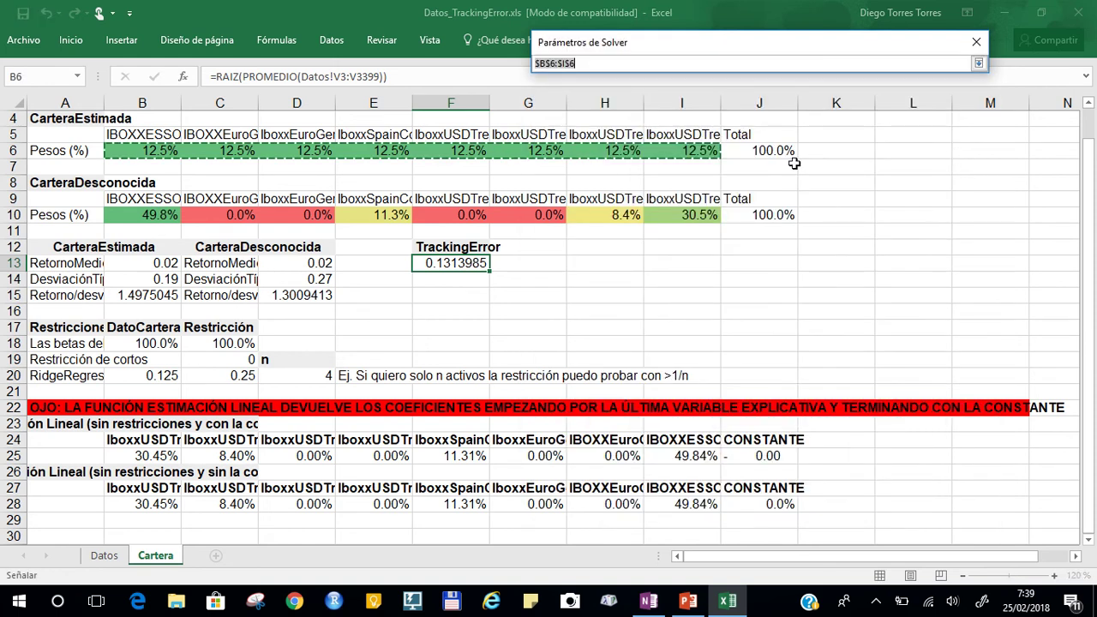
drag(118, 151, 677, 151)
click(981, 62)
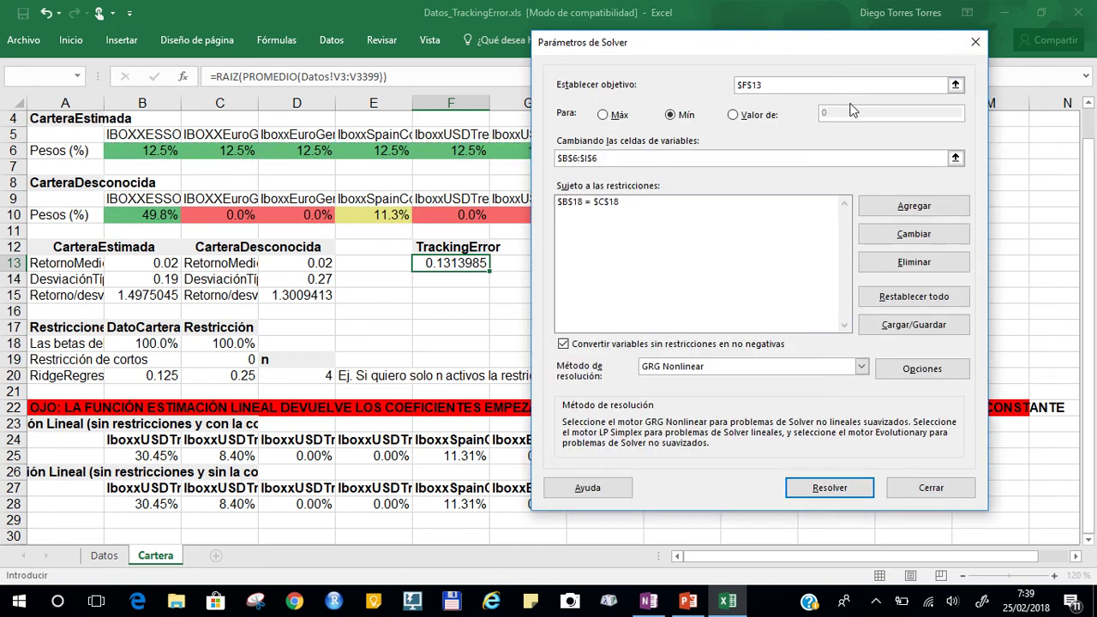
Allow unconstrained variables to take negative values in Solver, solve with GRG Nonlinear, and keep the Solver solution.
click(563, 345)
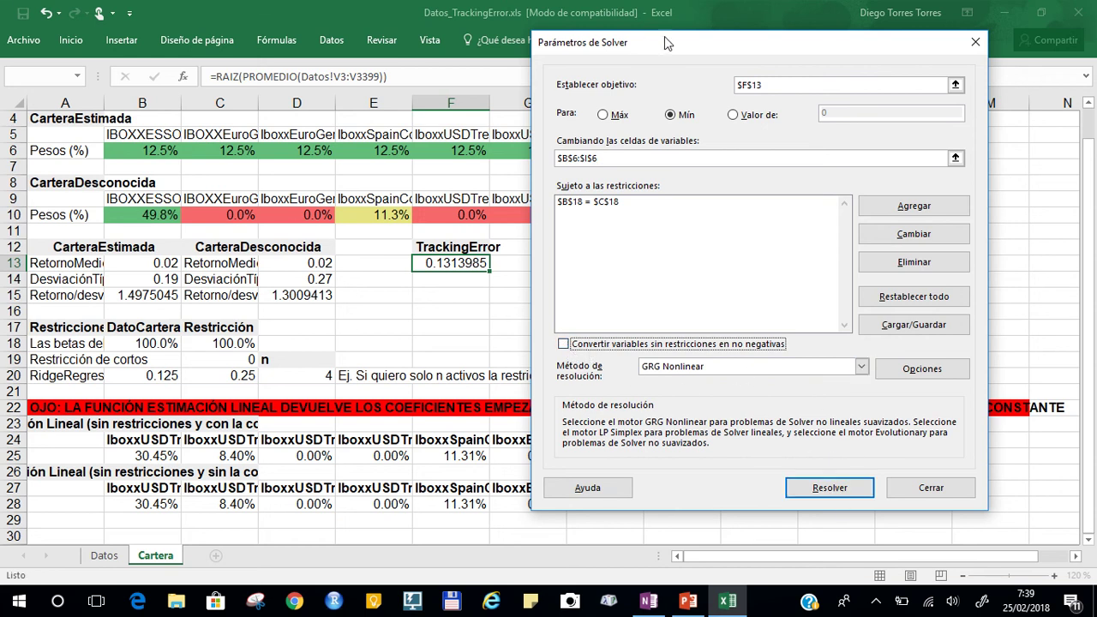
drag(667, 43, 647, 13)
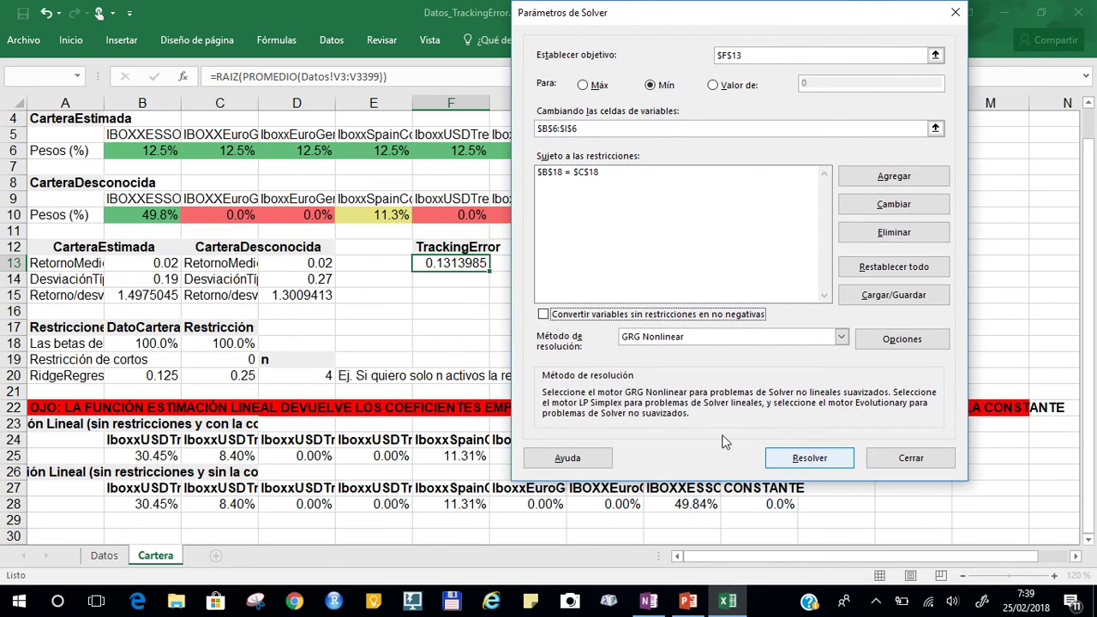
click(809, 458)
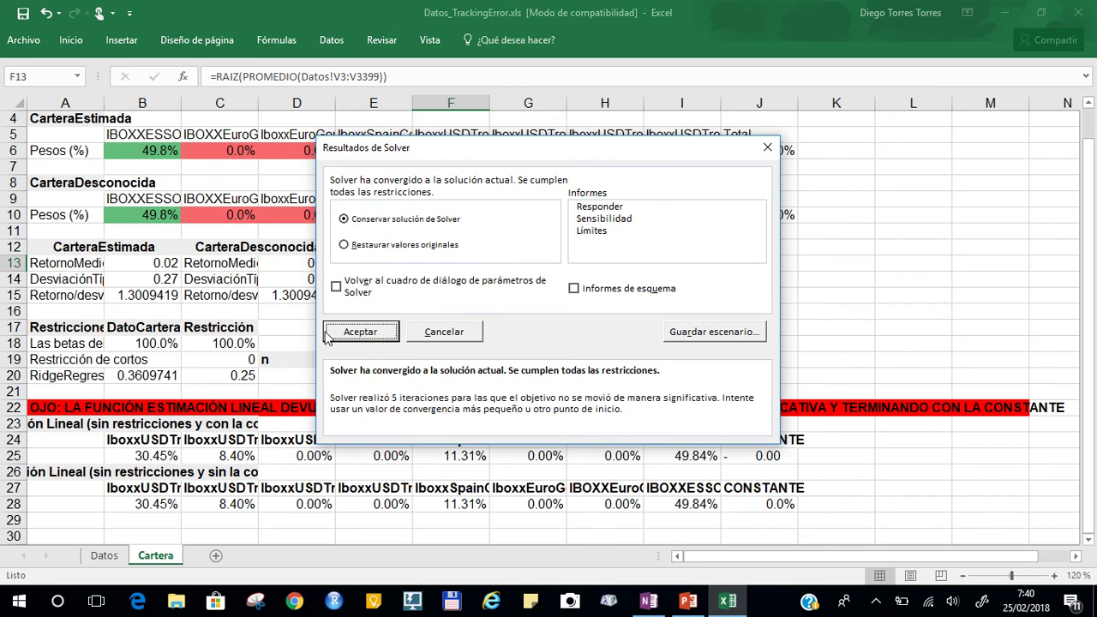
click(362, 334)
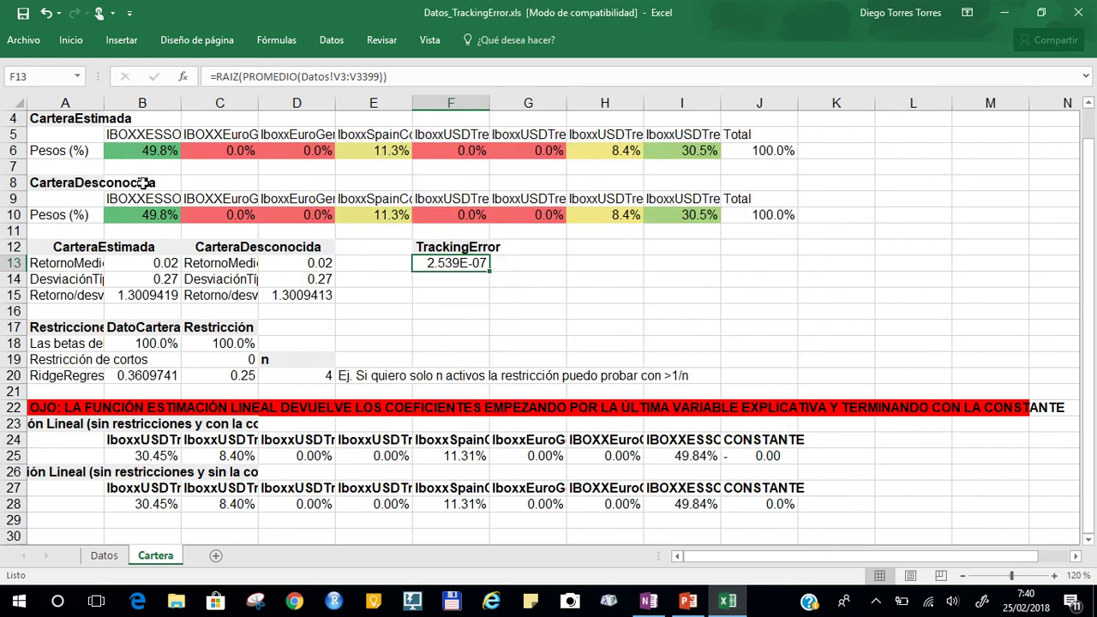
Compare the CarteraEstimada weights in B6:I6 with the CarteraDesconocida weights in B10:I10, and check the TrackingError in F13.
click(158, 149)
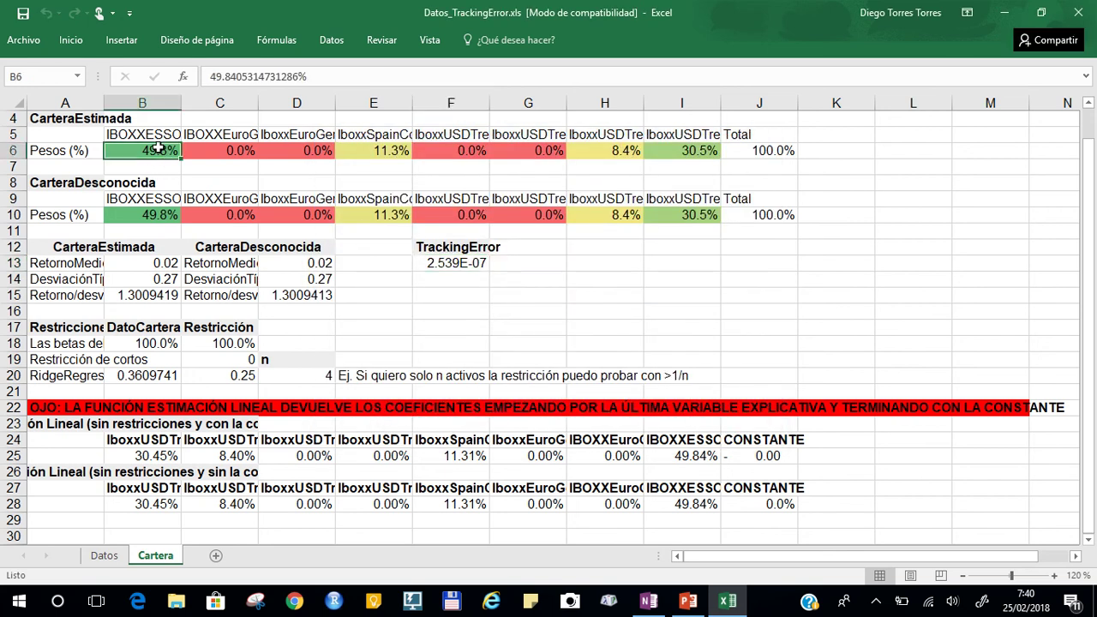
click(168, 219)
click(163, 154)
drag(300, 180, 703, 148)
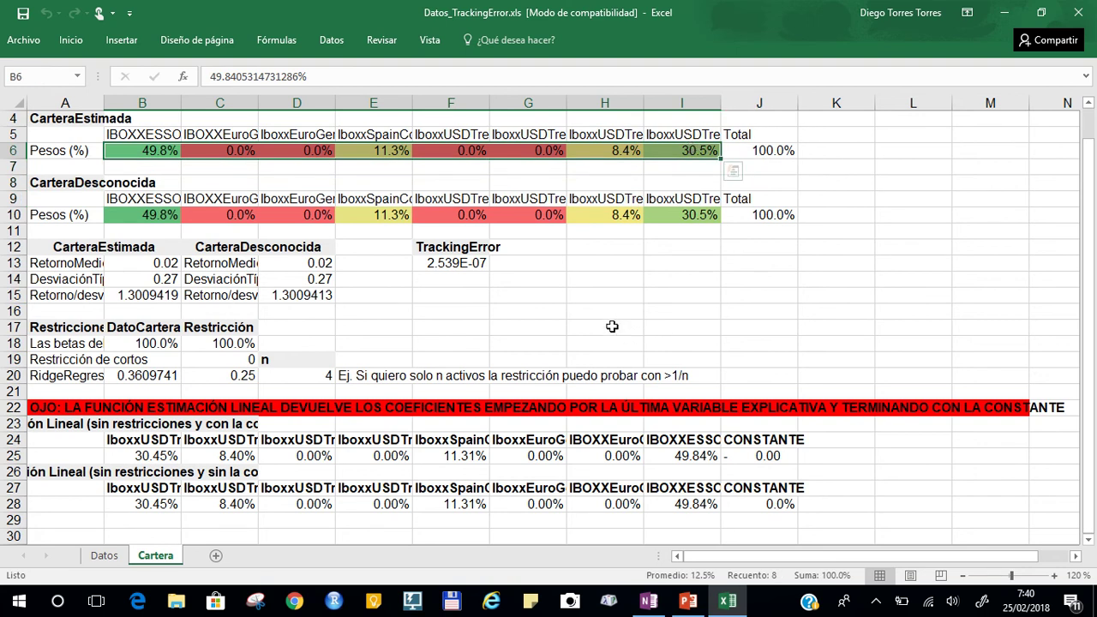
drag(145, 214, 686, 217)
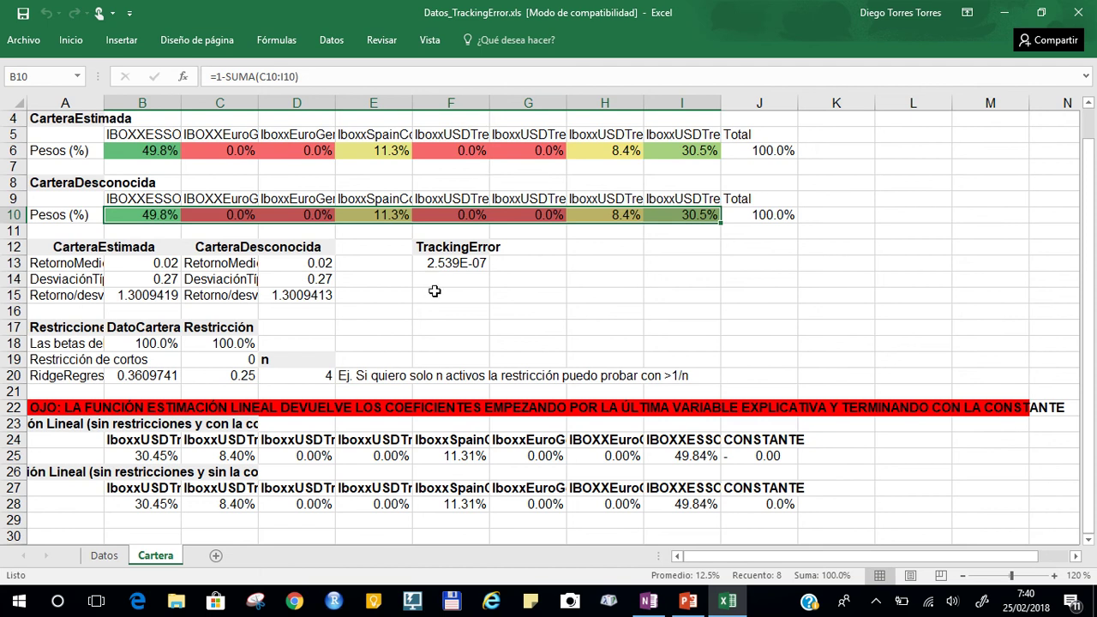
click(482, 262)
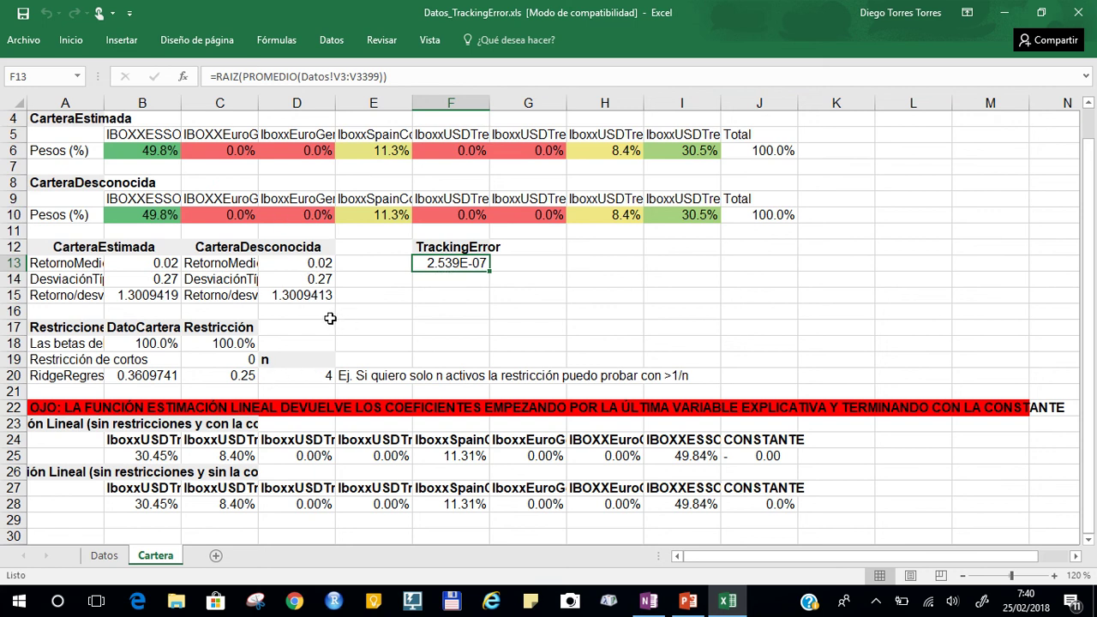
click(368, 263)
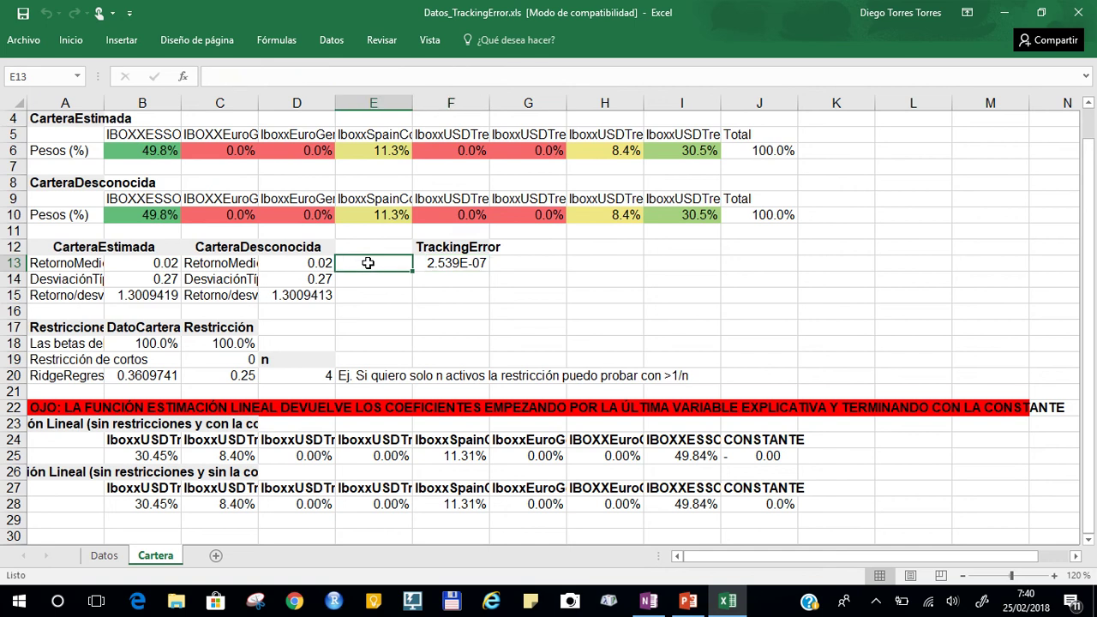
Read the linear estimation heading and the coefficient-order note in A22, and inspect the CONSTANTE column of both estimations.
click(109, 423)
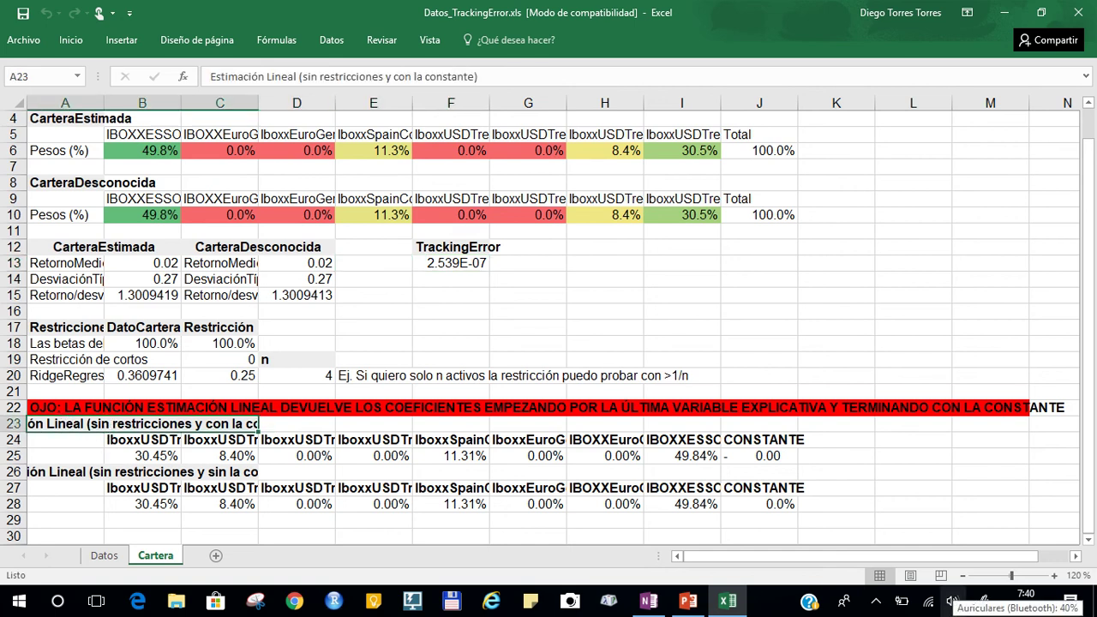
key(Up)
key(Left)
key(Left)
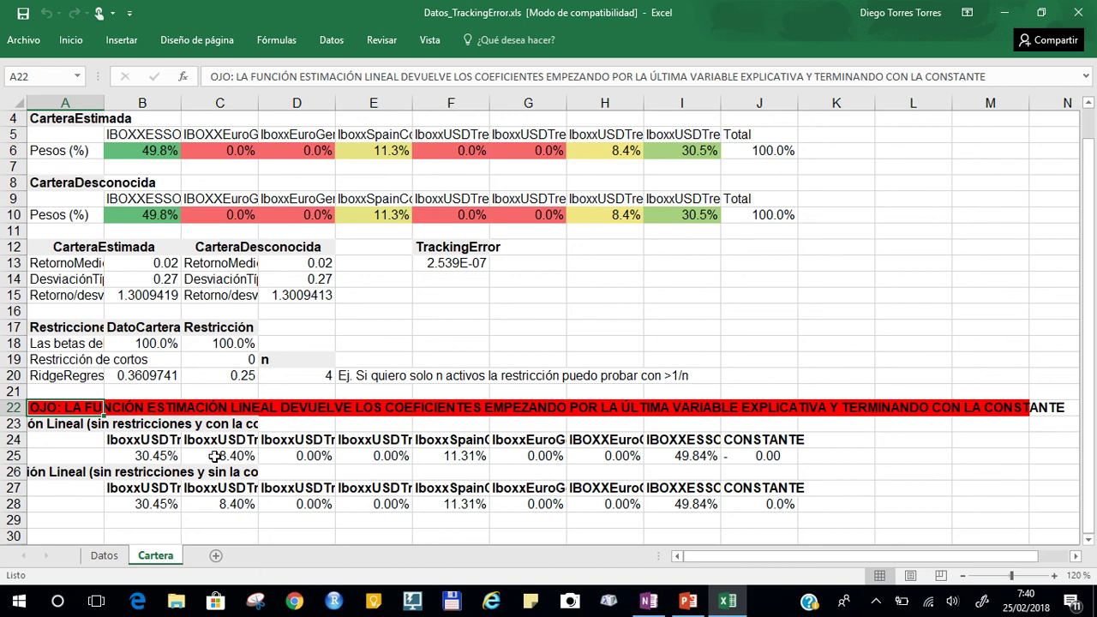
click(130, 437)
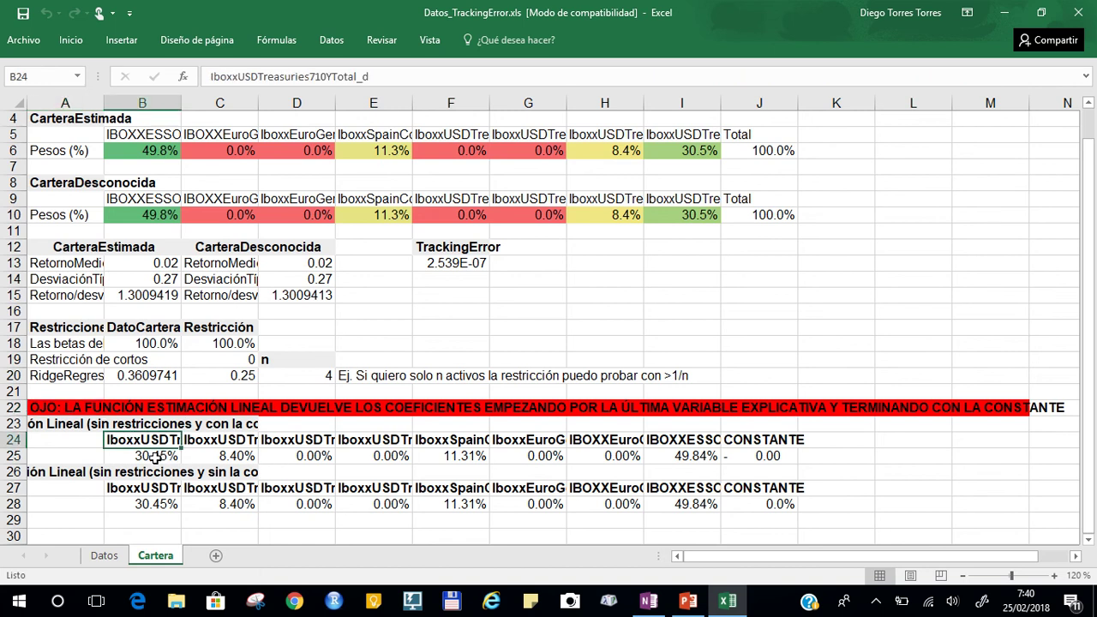
drag(51, 407, 58, 497)
click(90, 442)
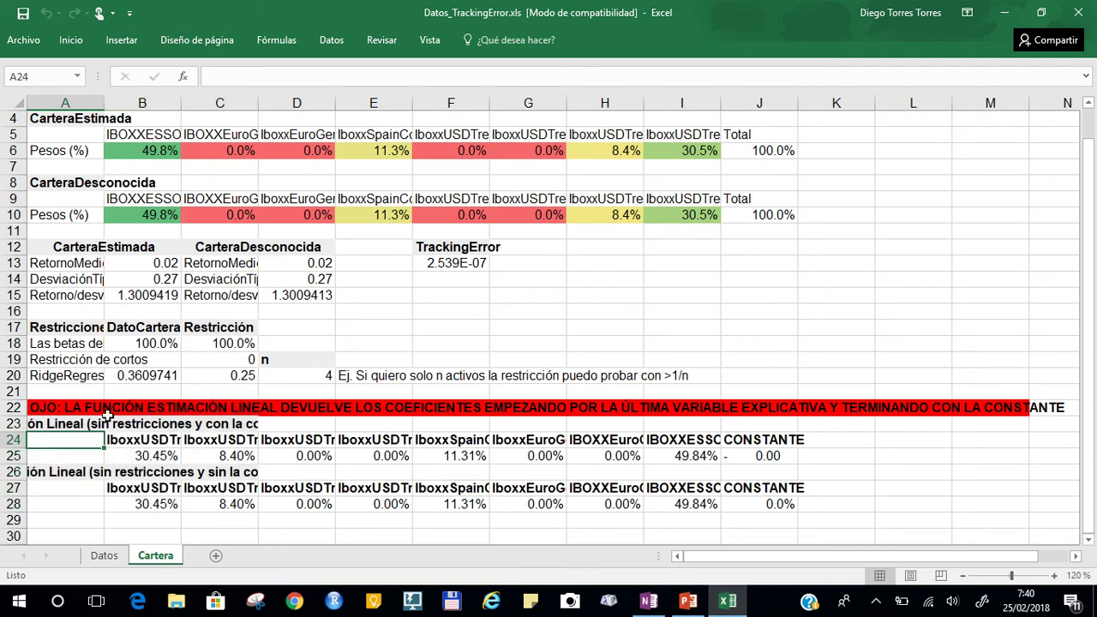
click(46, 422)
click(48, 409)
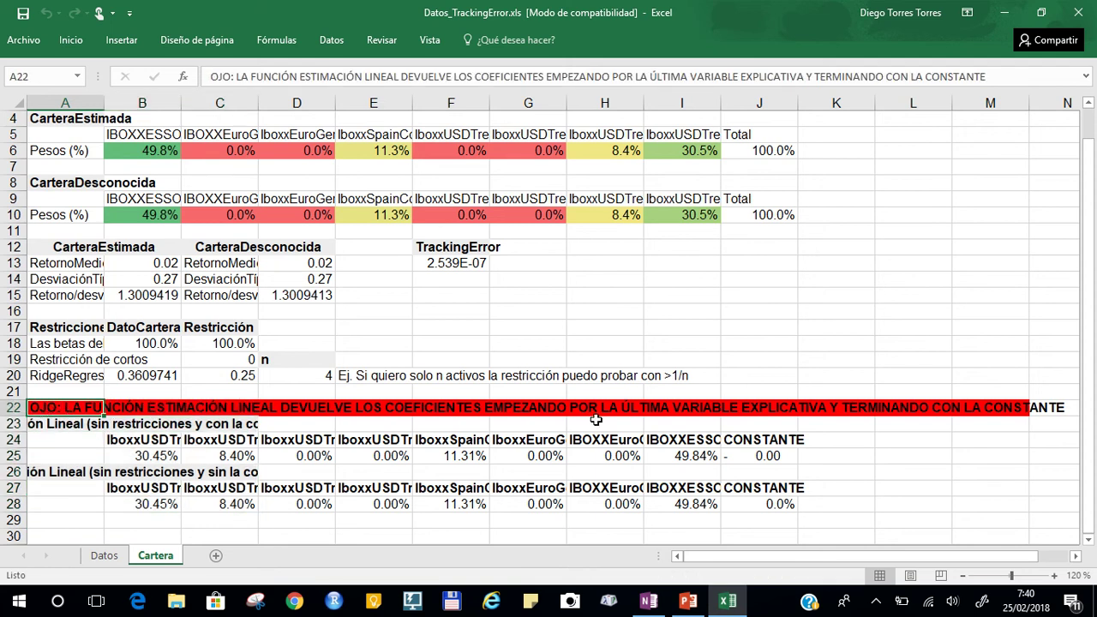
click(752, 442)
click(761, 456)
drag(754, 442, 776, 505)
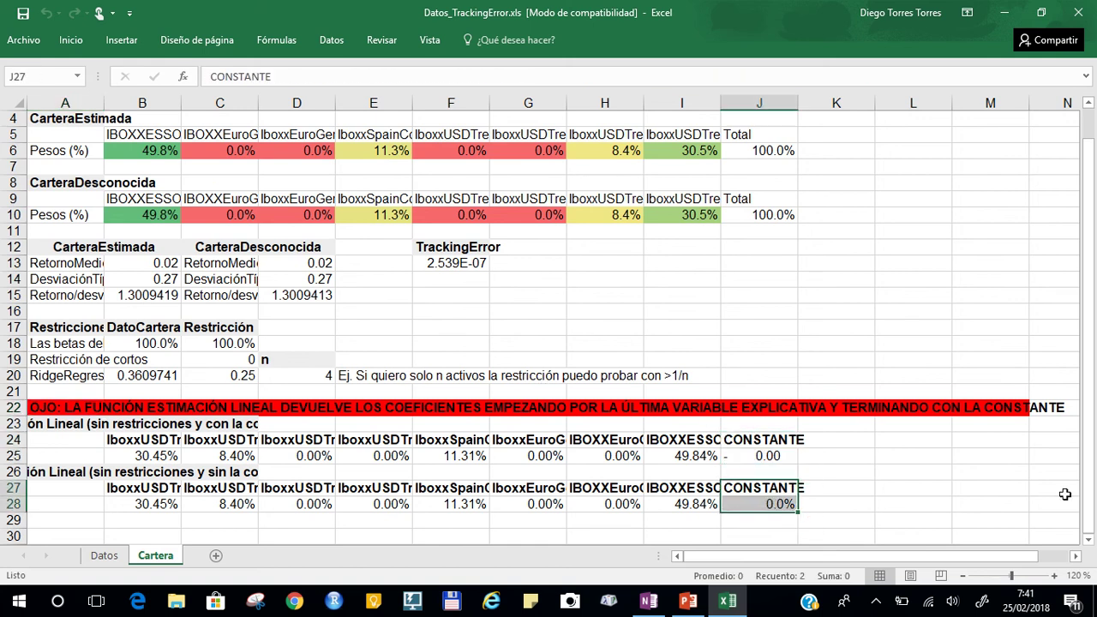
Examine the ESTIMACION.LINEAL array formula across row 25 and the order of its coefficients under the row 24 headers.
click(144, 454)
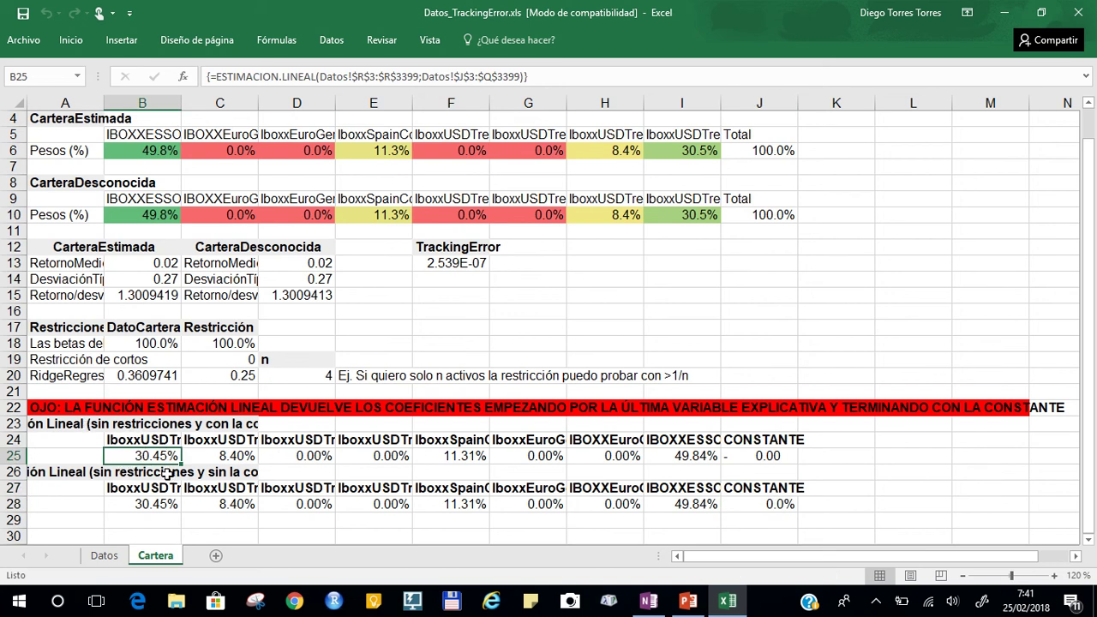
click(781, 454)
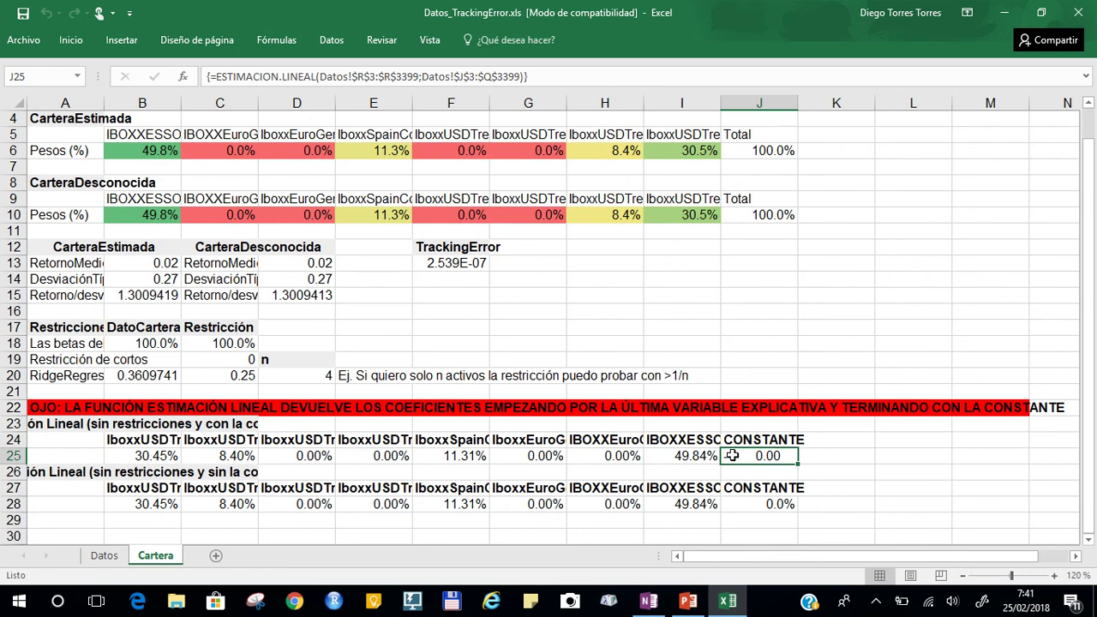
click(704, 456)
click(634, 439)
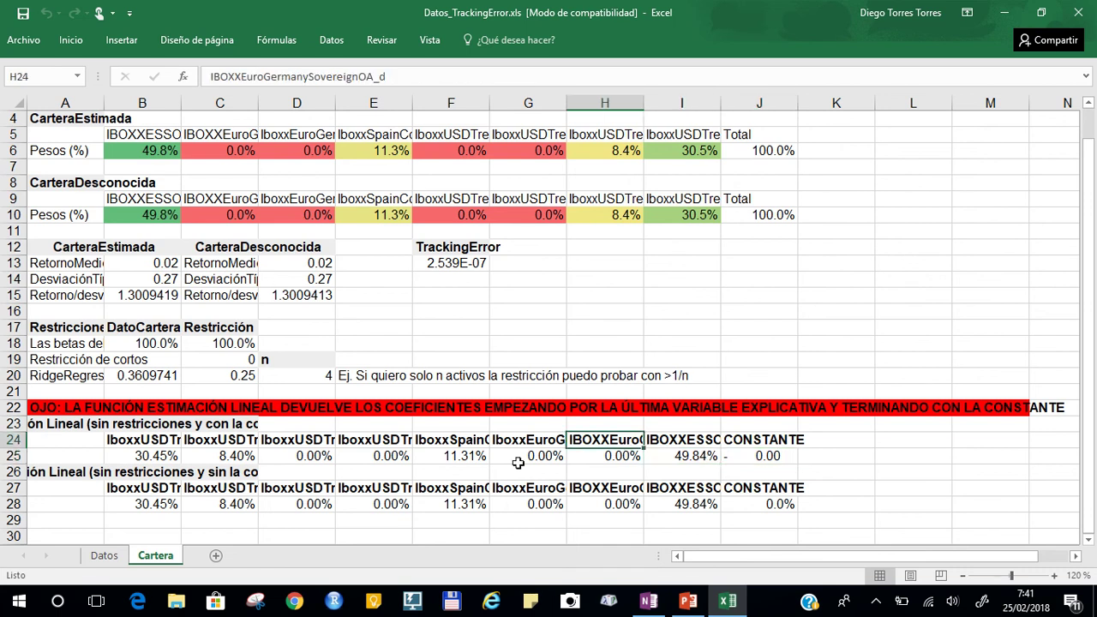
click(531, 456)
click(135, 453)
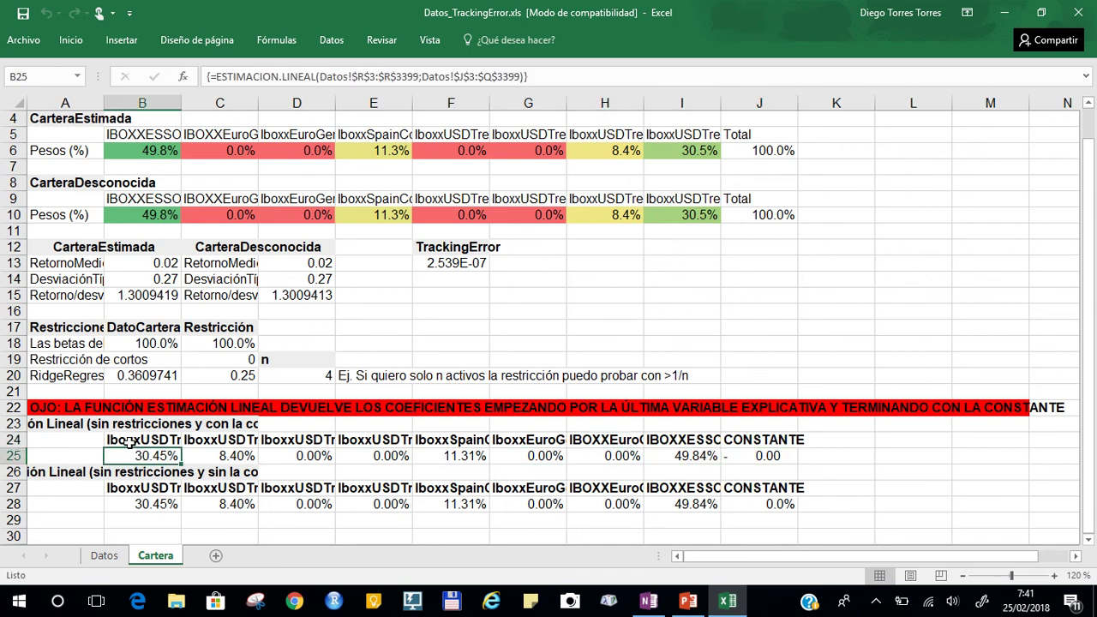
click(216, 455)
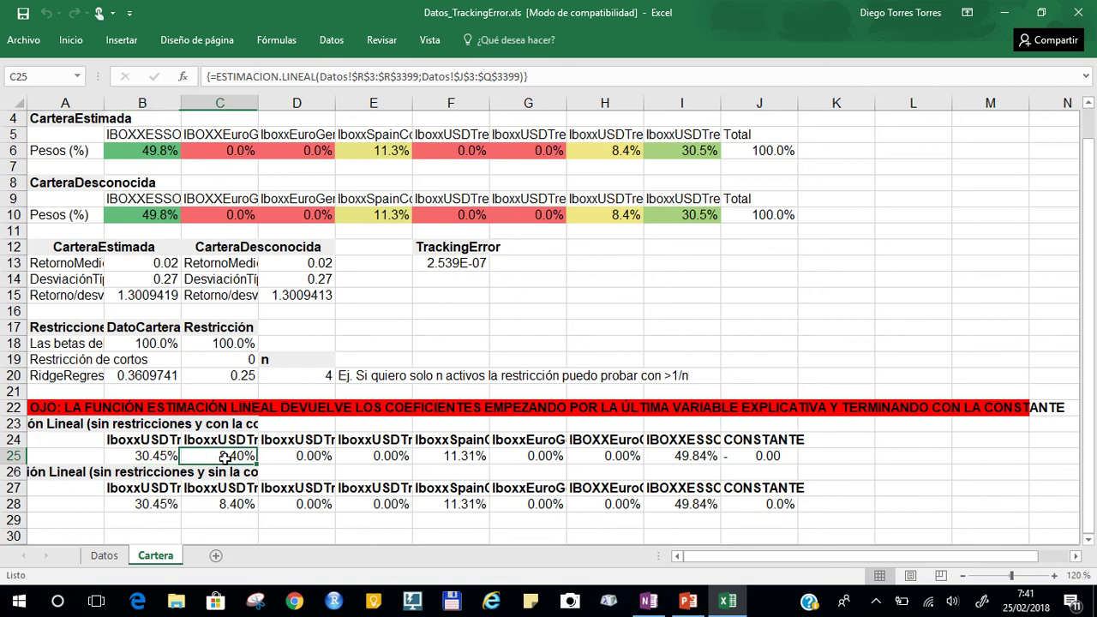
click(127, 457)
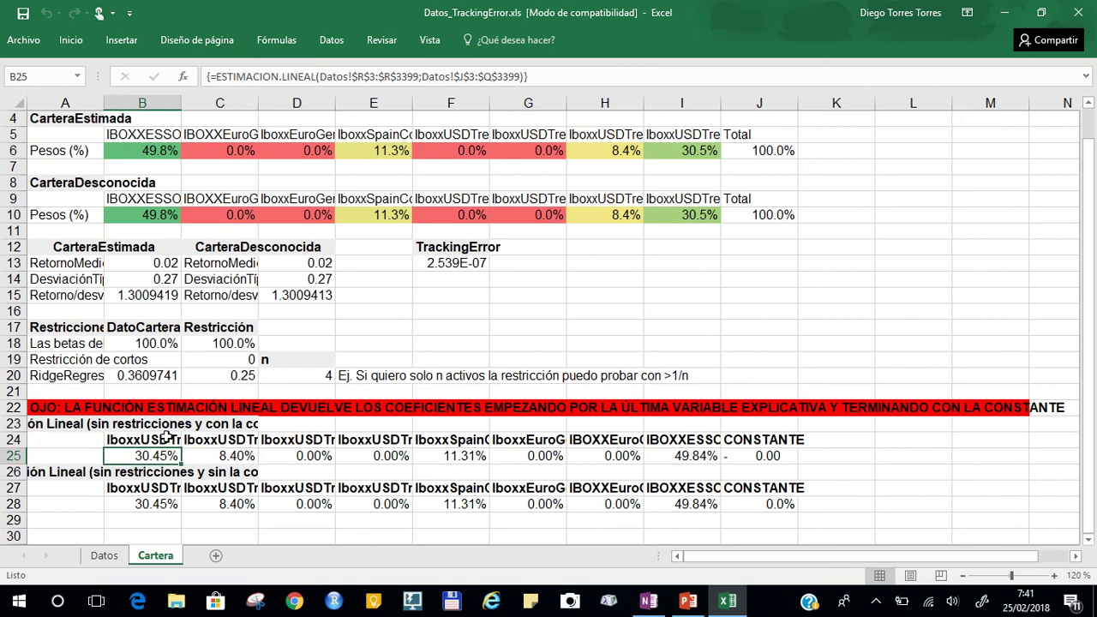
Match the coefficients in B25 and C25 with the portfolio weights in I6 and H10, and check the constant in J25.
click(697, 151)
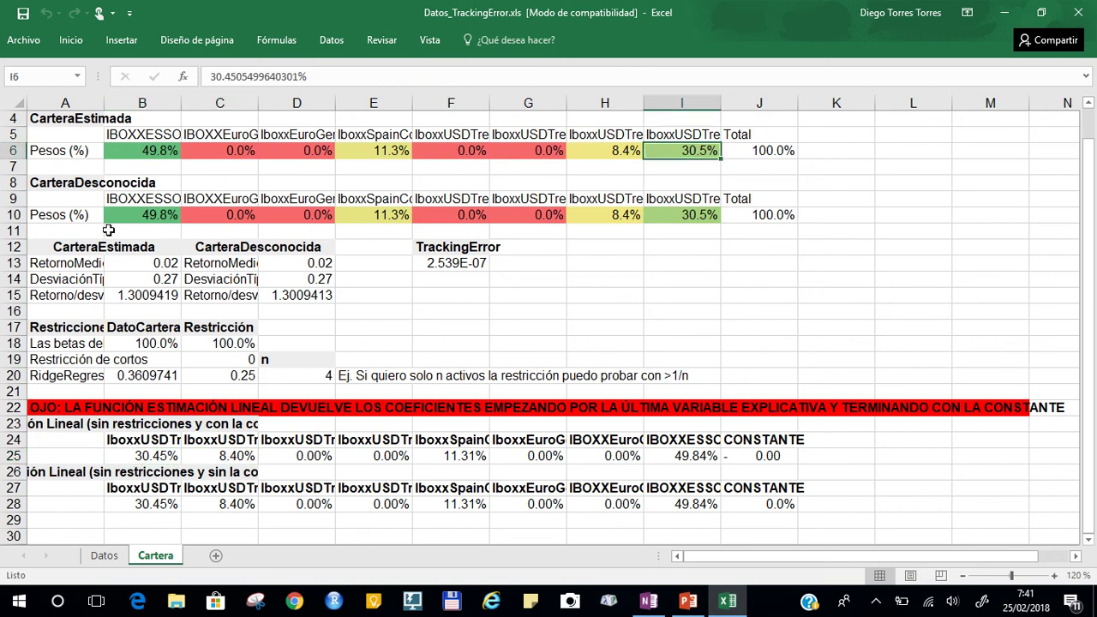
click(227, 458)
click(304, 455)
click(239, 463)
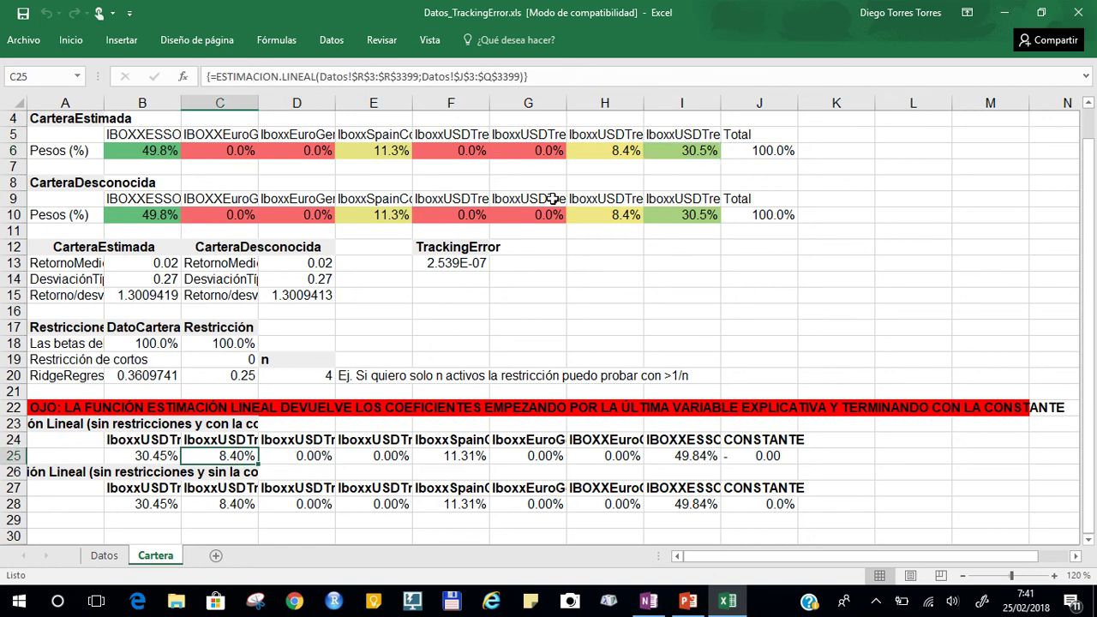
click(626, 214)
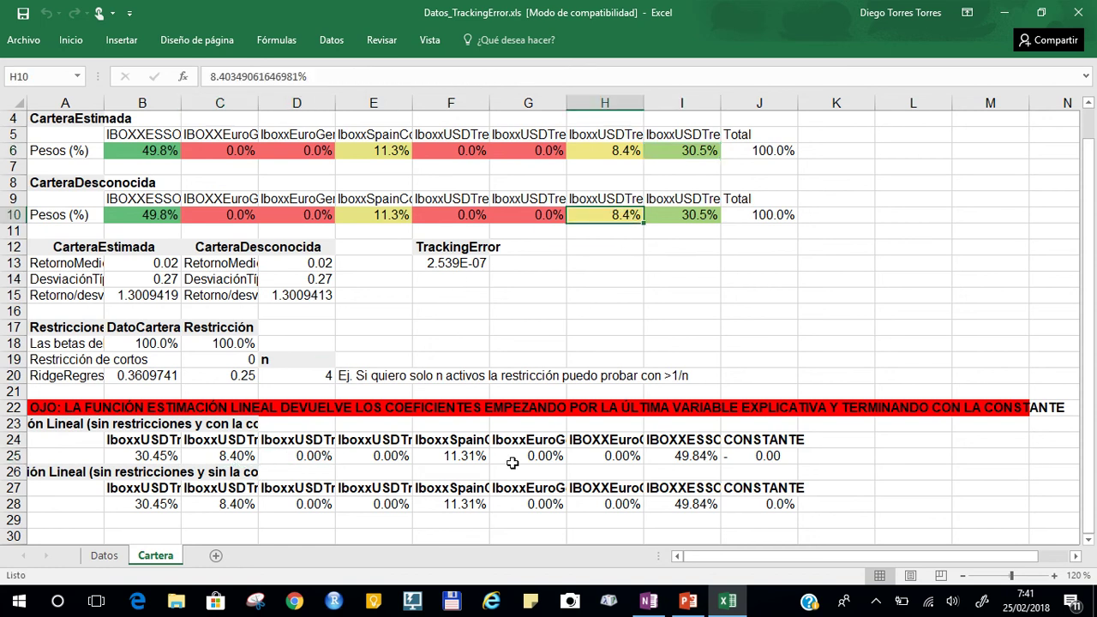
click(768, 457)
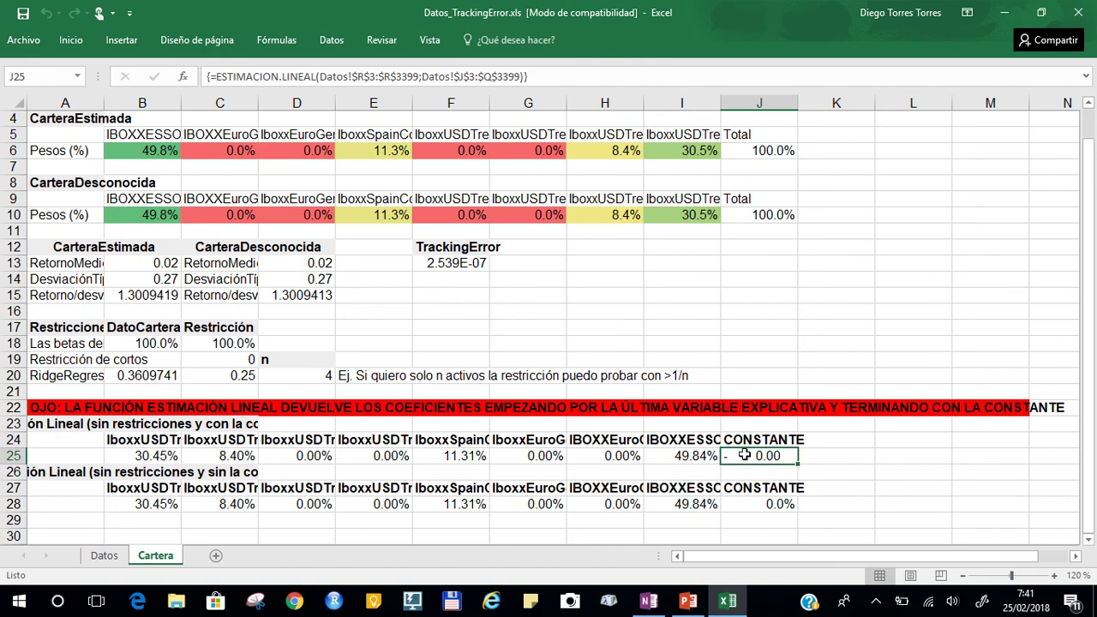
Clear the whole ESTIMACION.LINEAL array from B25:J25 and return to cell B25.
click(166, 457)
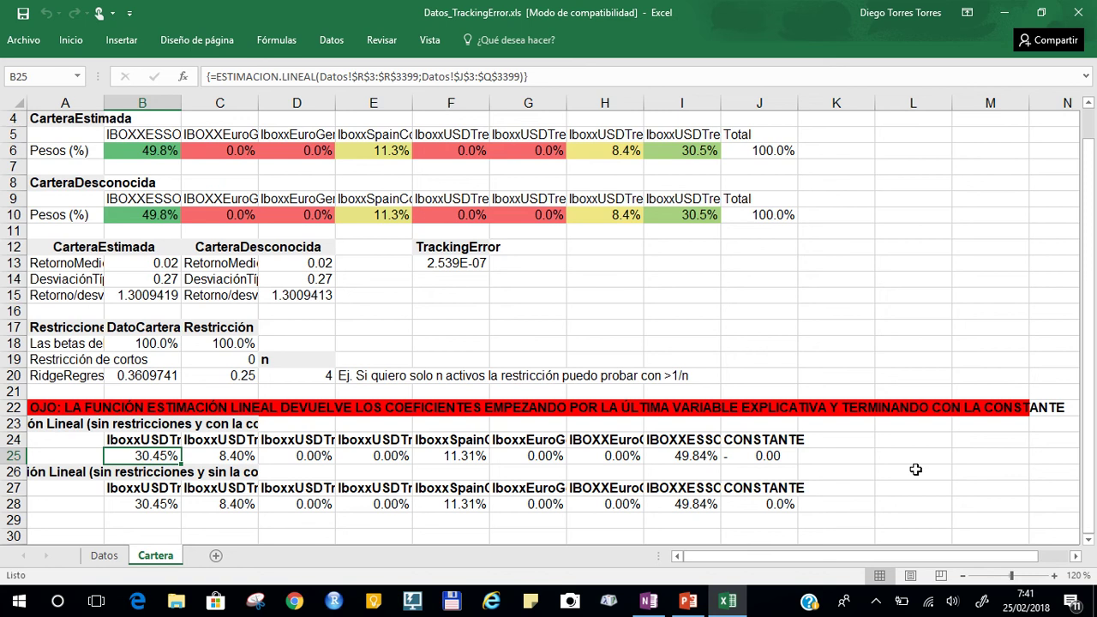
key(ctrl+shift+Right)
key(ctrl+q)
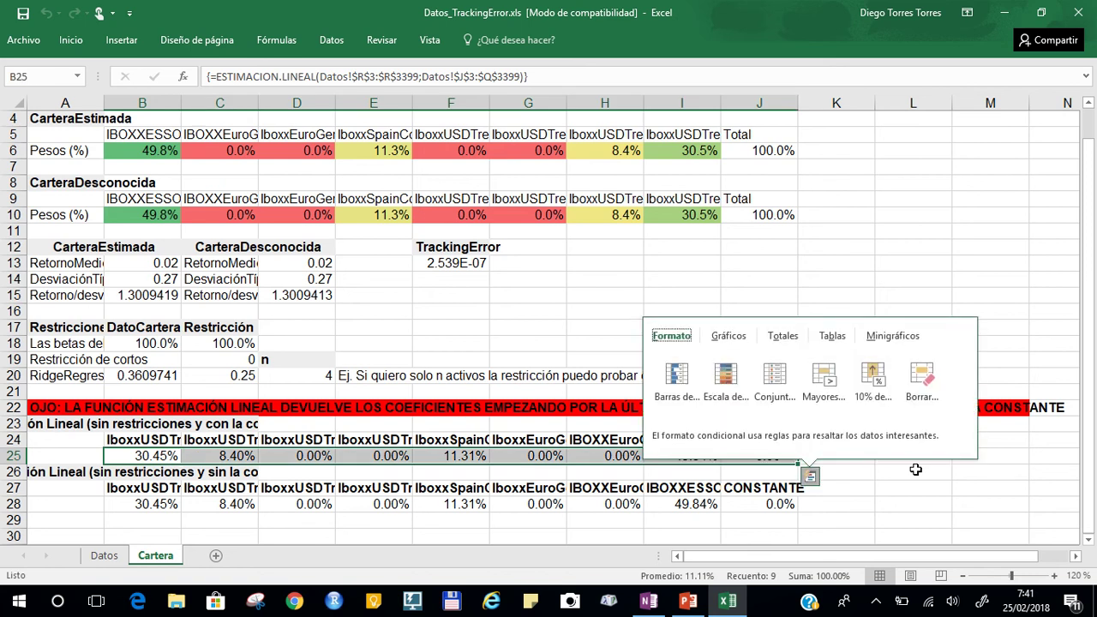
key(Escape)
key(Delete)
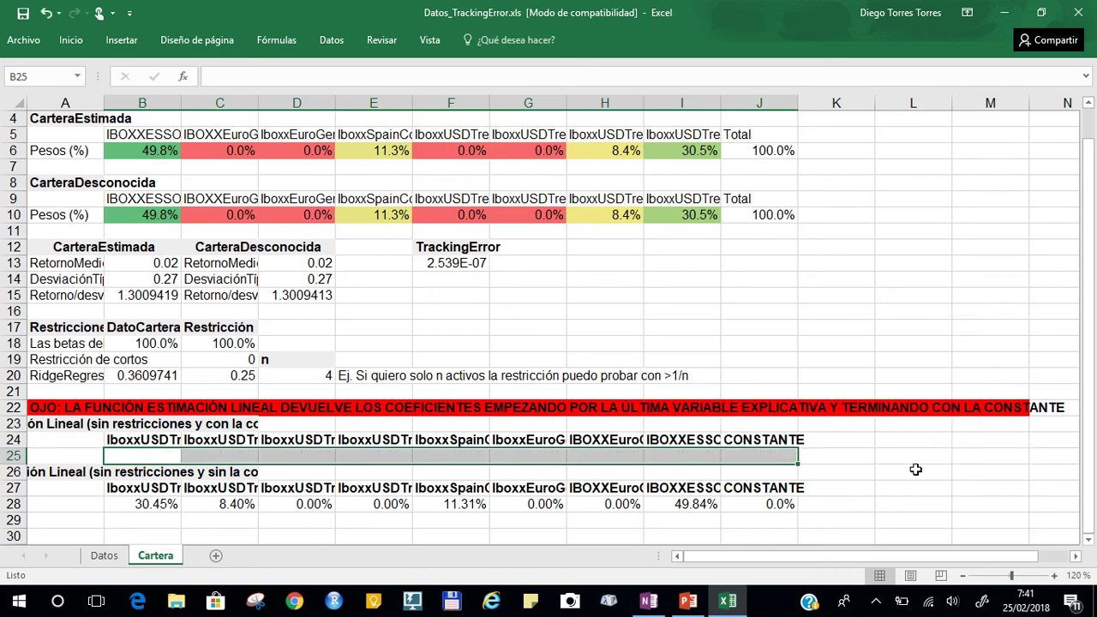
key(Left)
key(Right)
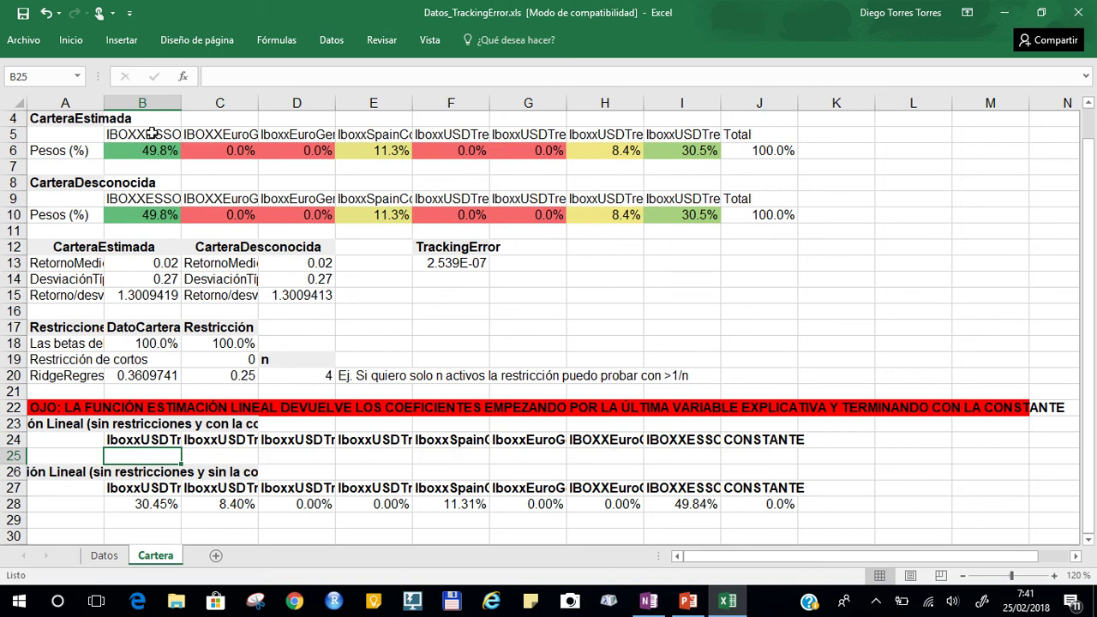
Start an ESTIMACION.LINEAL array formula across B25:J25, spanning one cell per index plus the constant.
drag(151, 137, 704, 127)
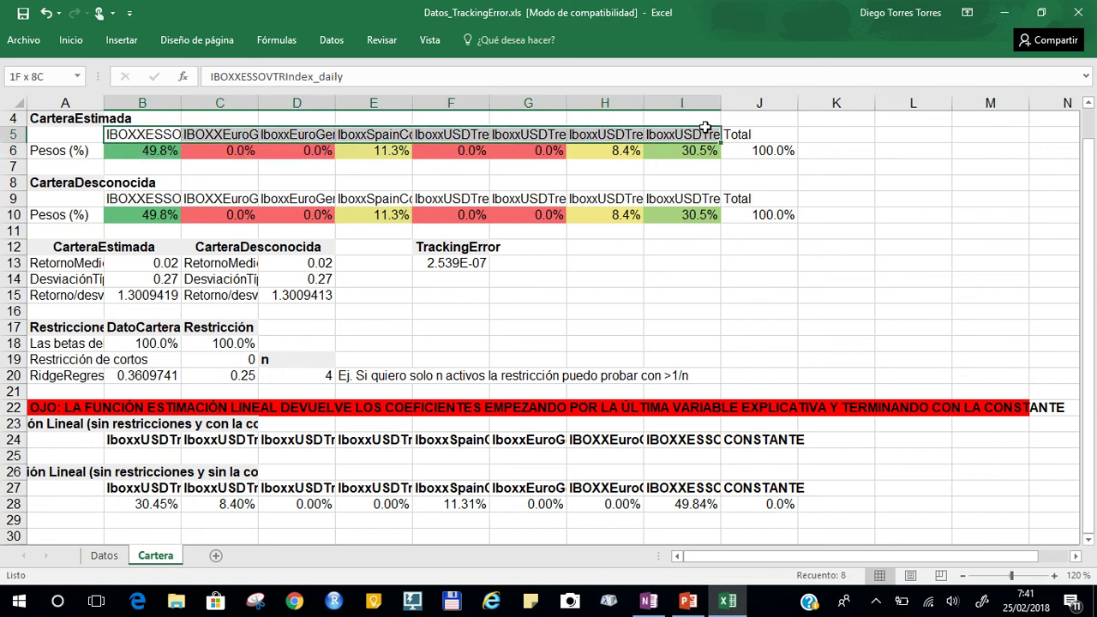
click(144, 454)
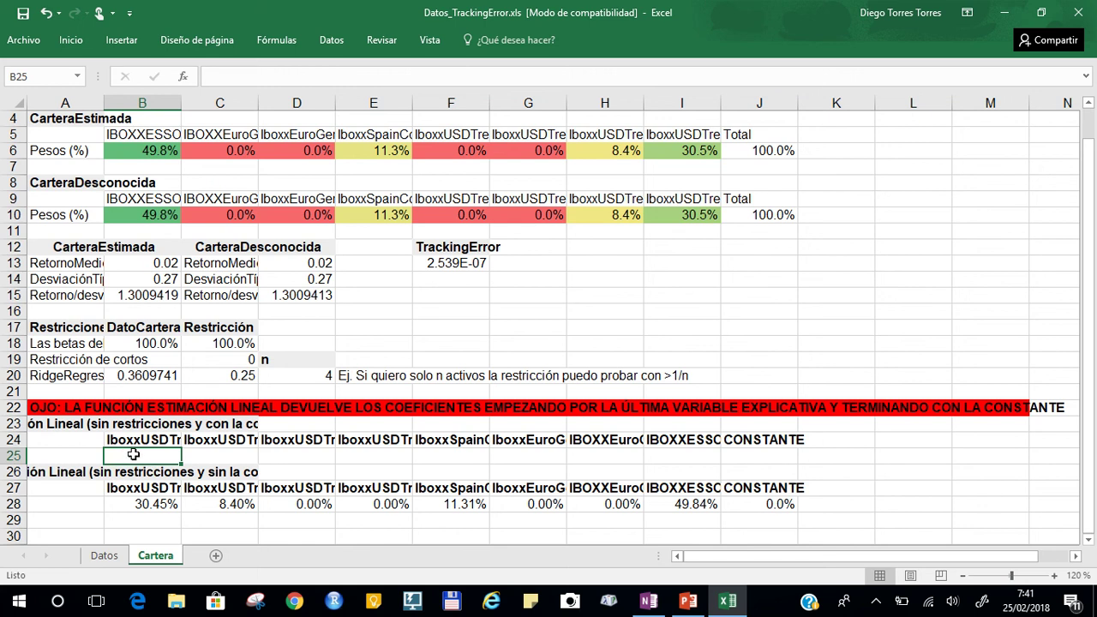
key(shift+Right)
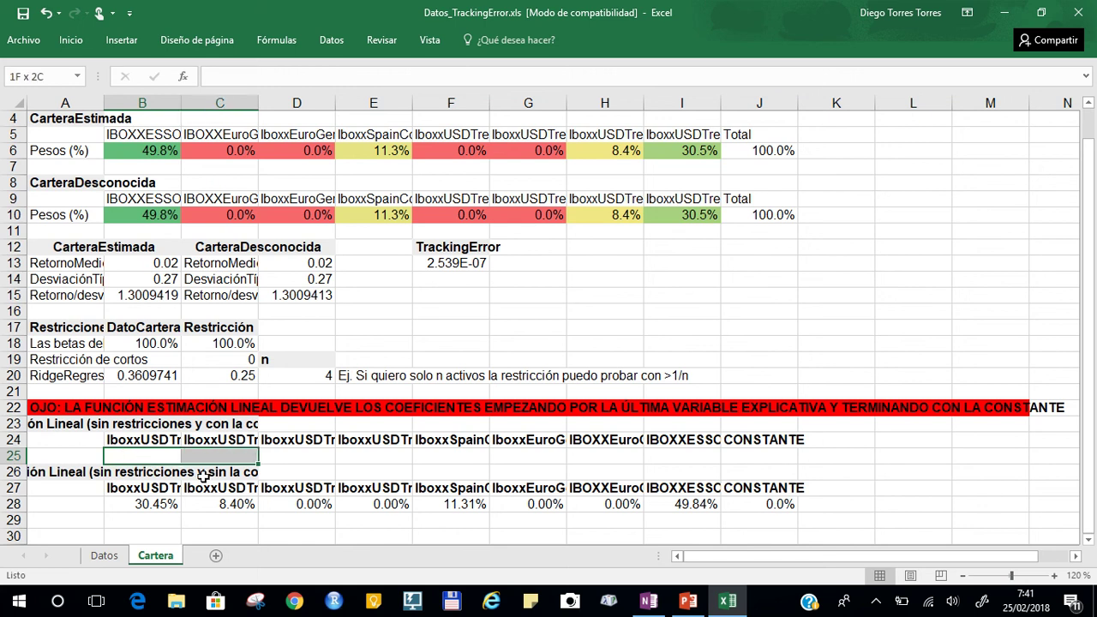
key(shift+Right)
key(shift+Right)
key(shift+Right)
key(shift+Right)
key(shift+Right)
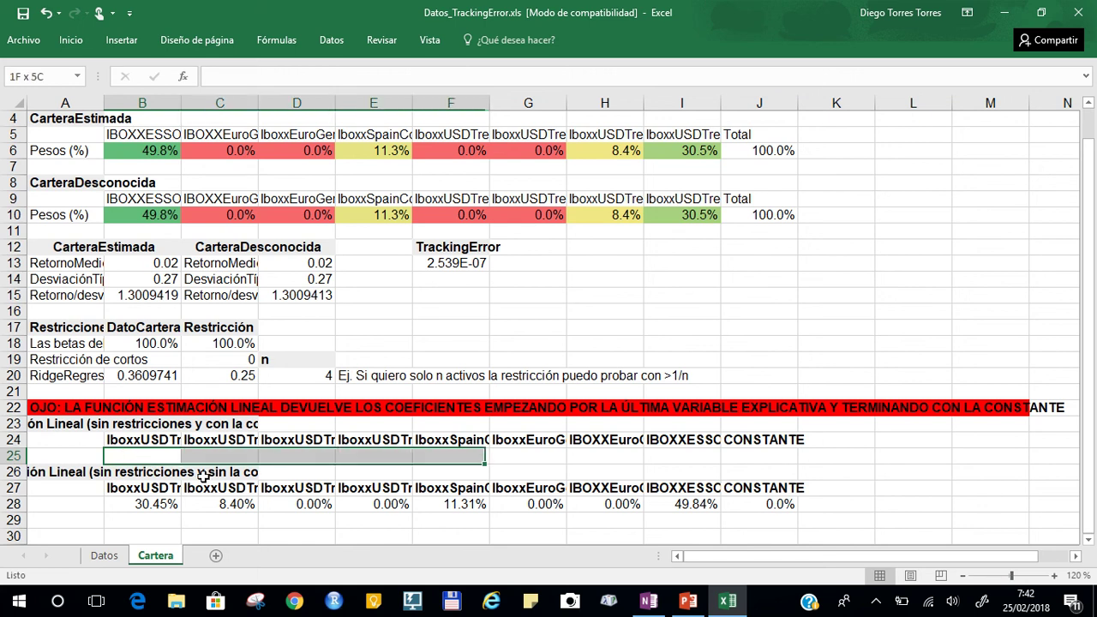
key(shift+Right)
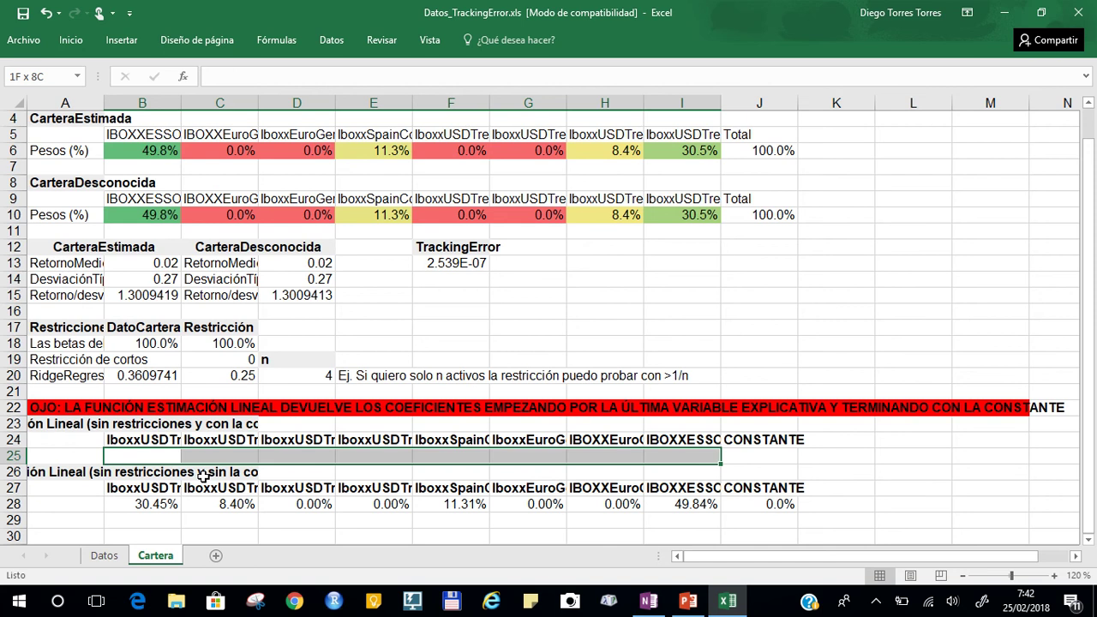
key(shift+Right)
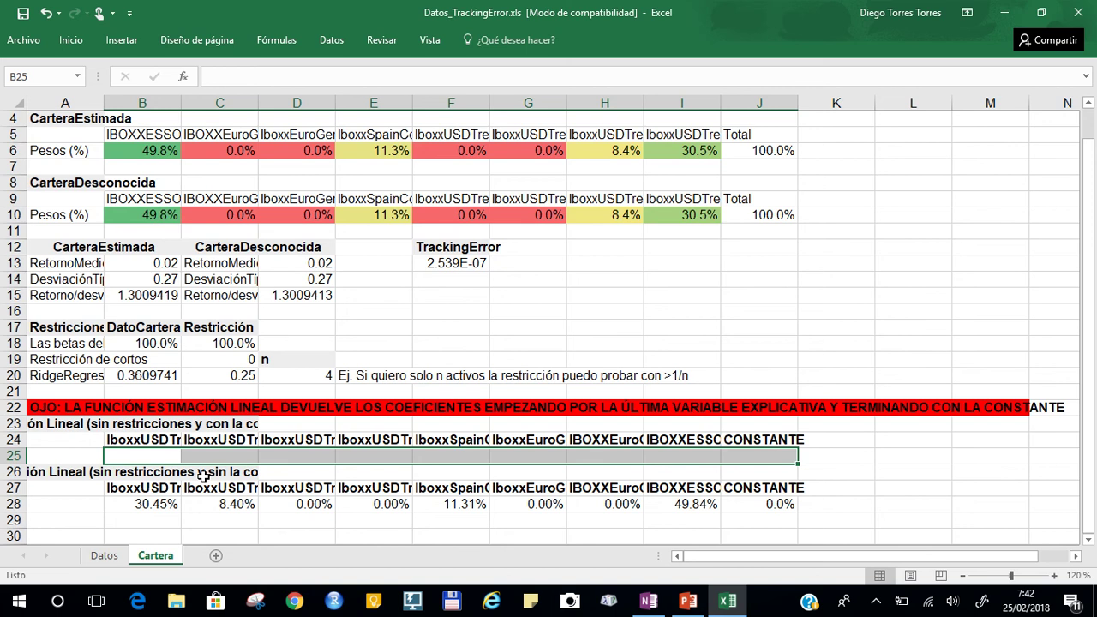
text(=)
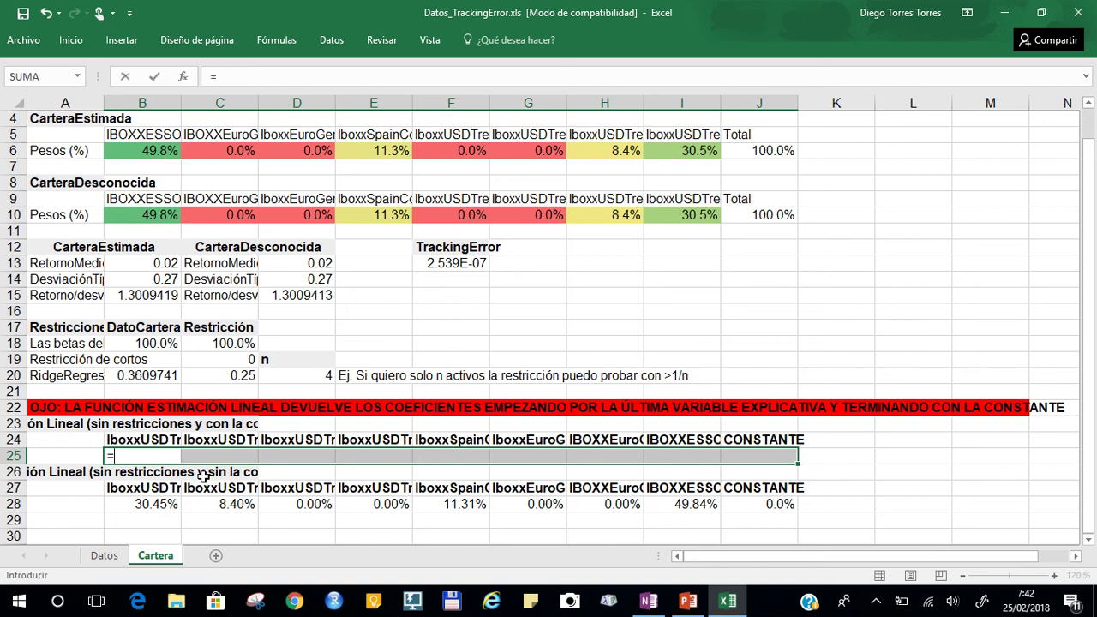
text(estim)
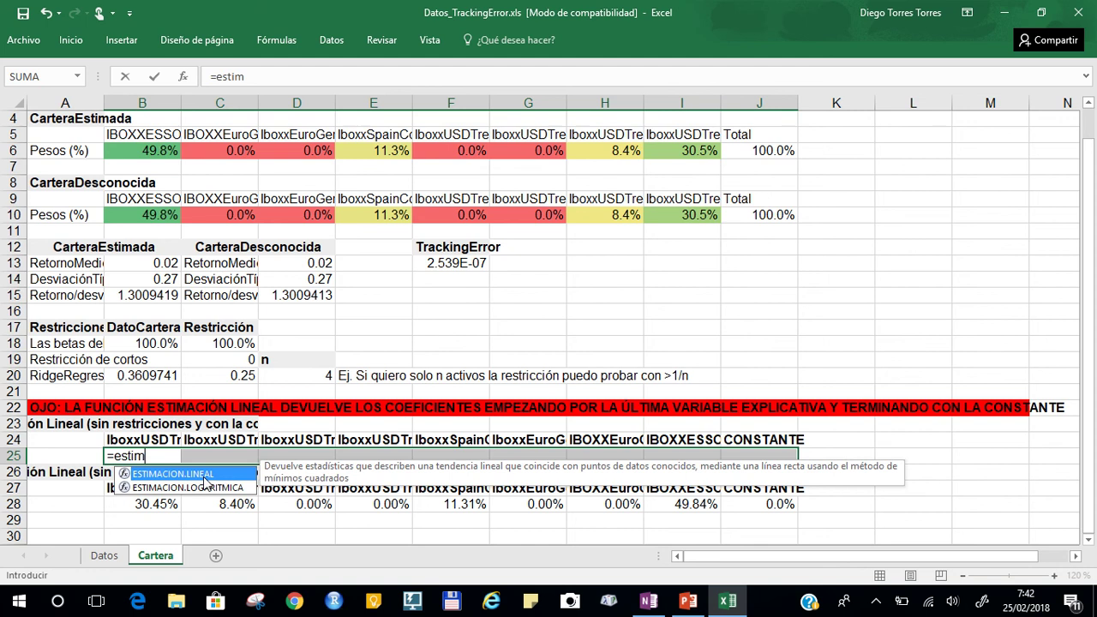
text(acion.line)
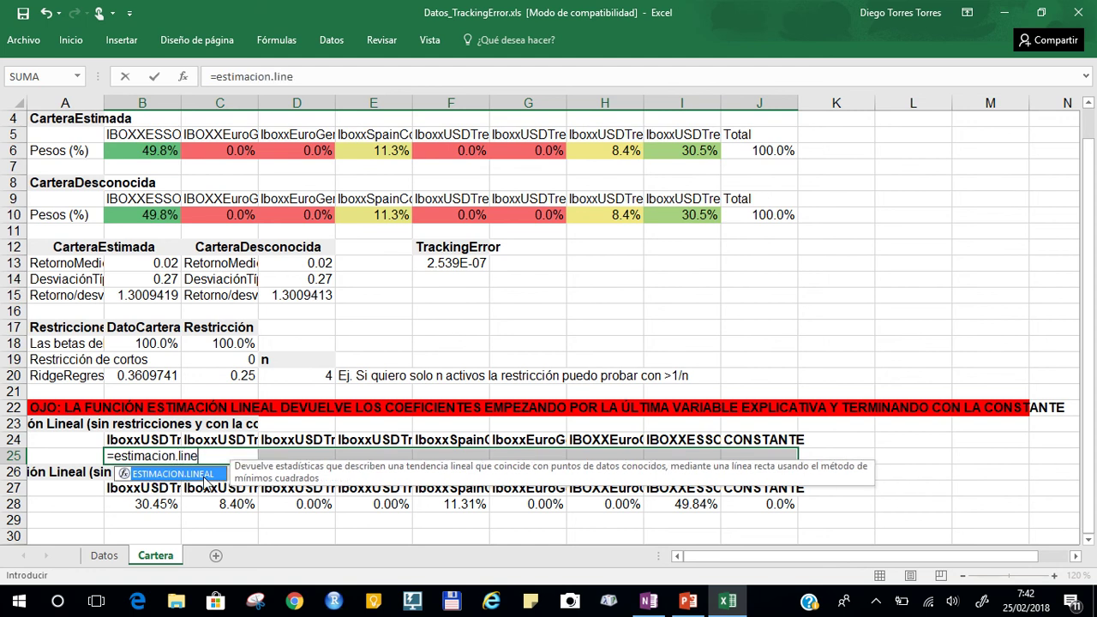
text(al()
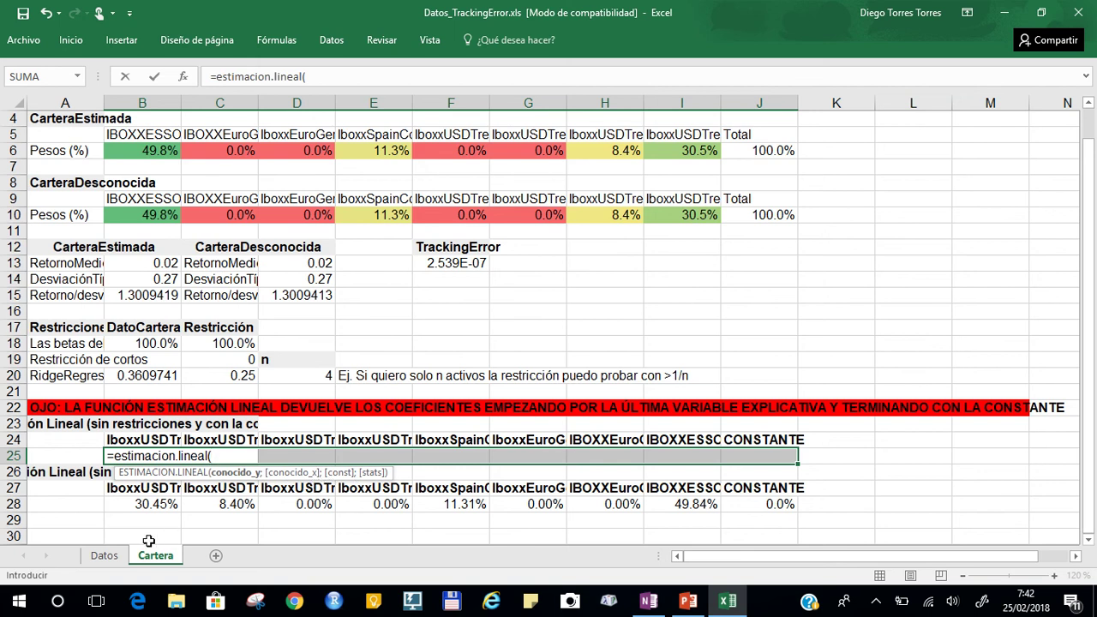
Supply the RetornoCarteraDesconocida returns, Datos!R3:R3399, as the formula's known y values.
click(104, 556)
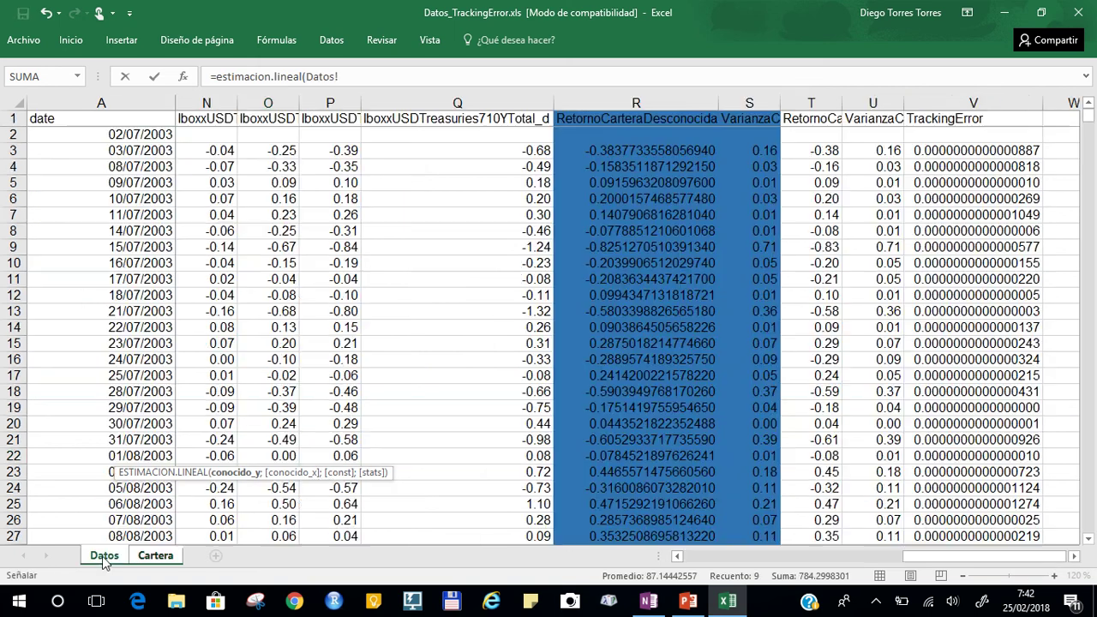
click(221, 150)
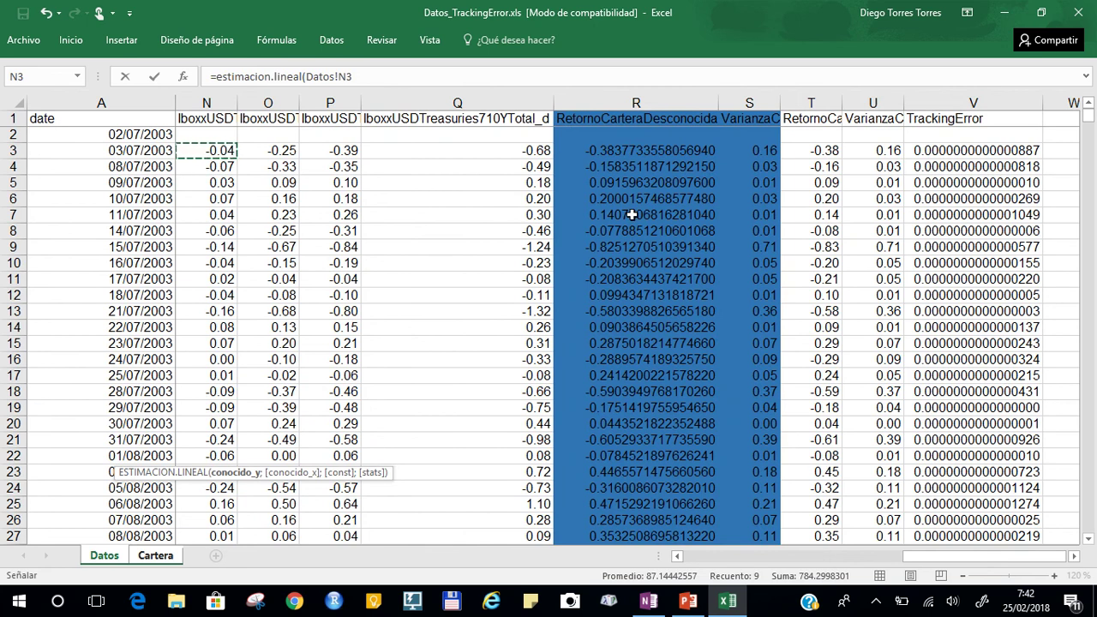
key(Left)
key(Left)
key(Right)
key(Right)
key(Right)
key(Right)
key(Right)
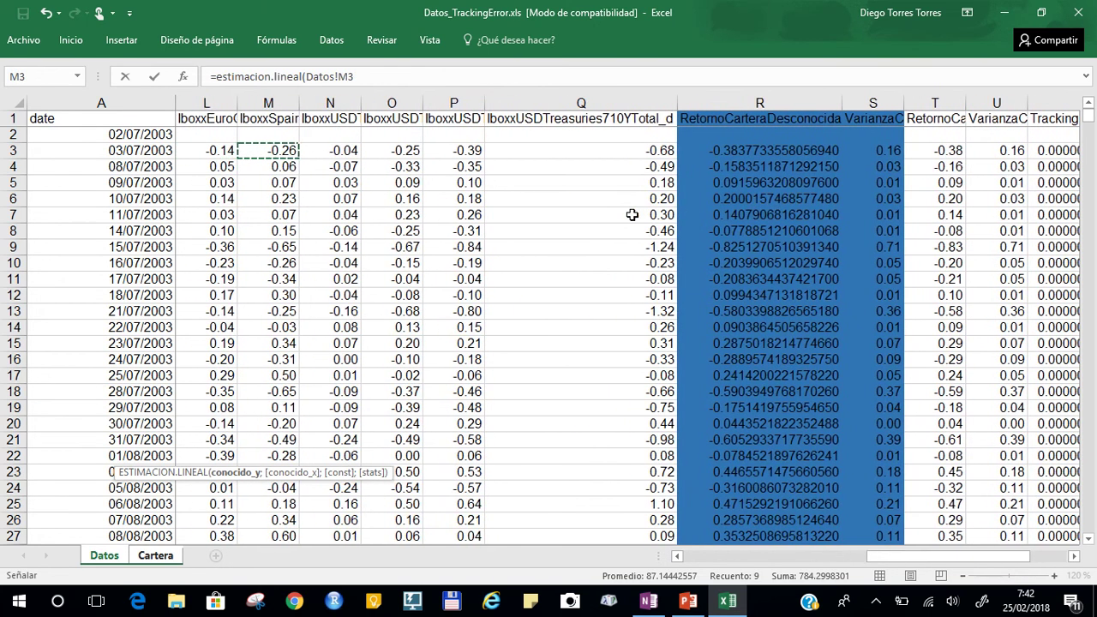
key(Right)
key(Right)
key(Right)
key(Left)
key(Left)
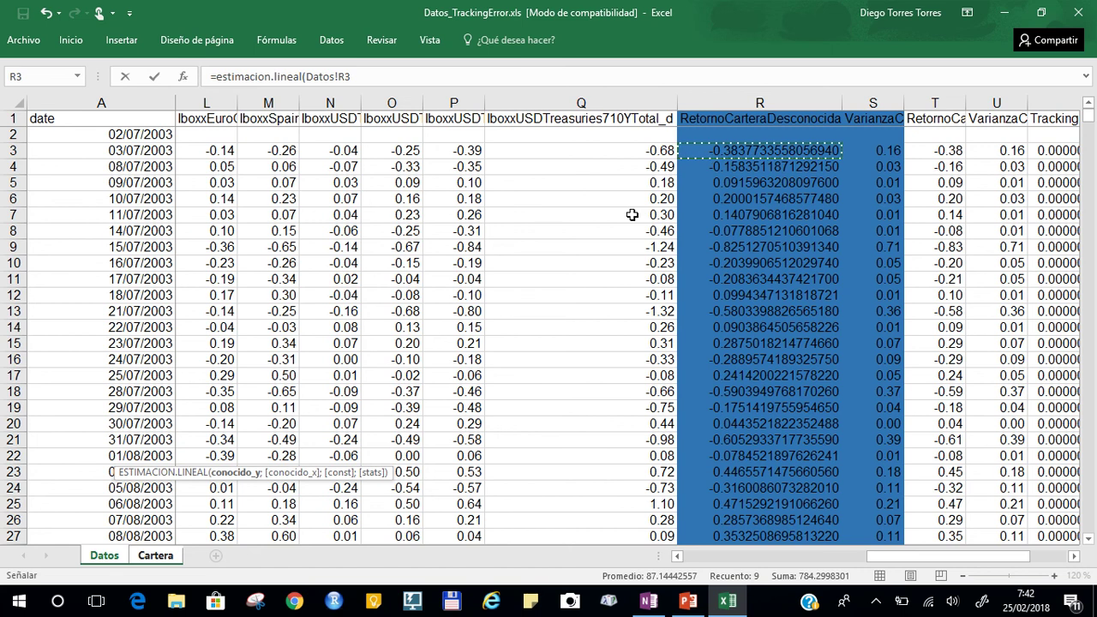
key(ctrl+shift+Down)
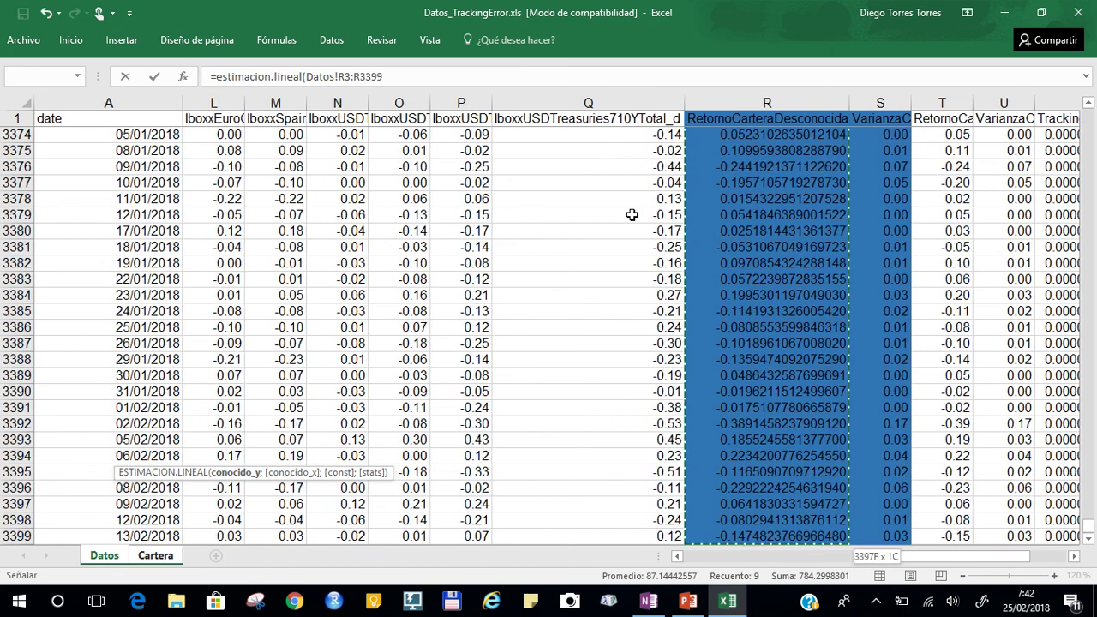
key(shift+Right)
key(shift+Right)
key(shift+Right)
key(shift+Left)
key(shift+Left)
key(shift+Left)
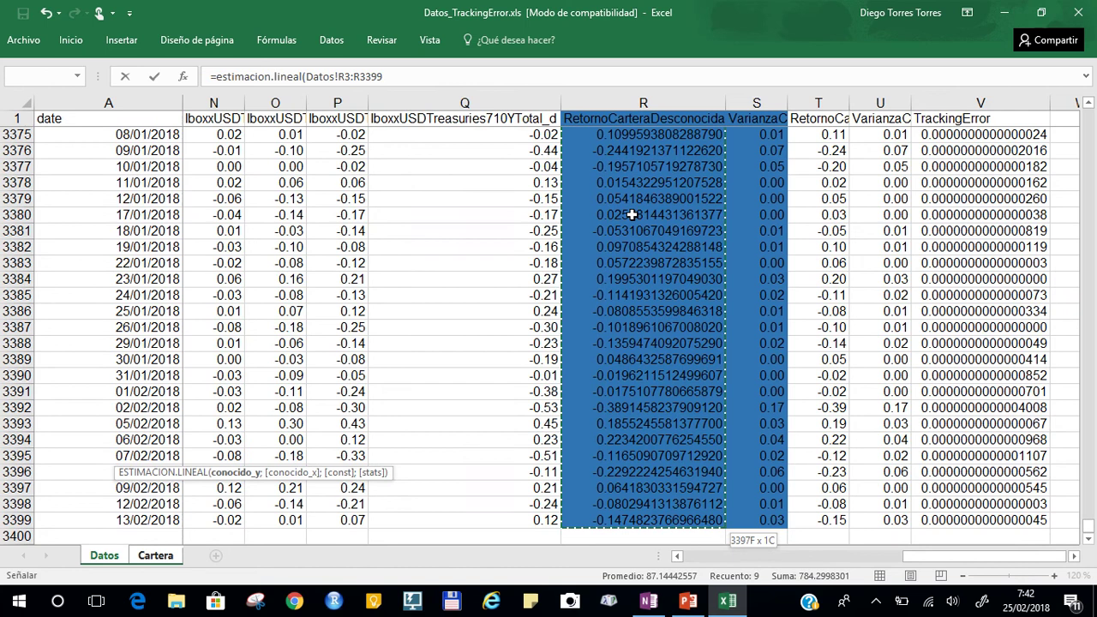
text(;)
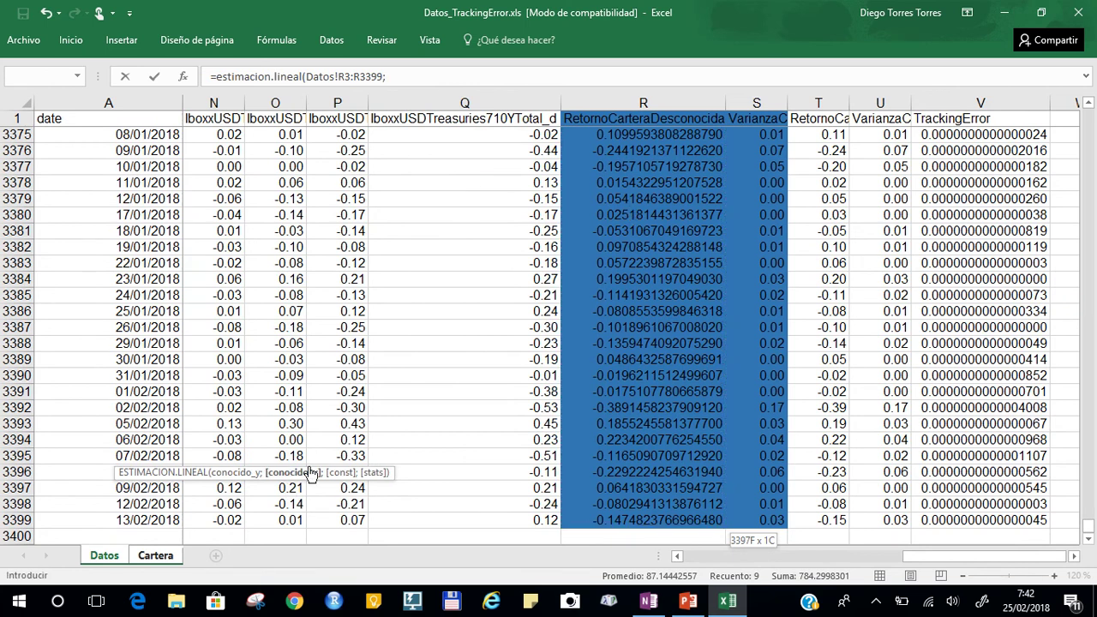
Supply the index returns in Datos!J3:P3399 as the formula's known x values.
click(347, 133)
key(ctrl+Up)
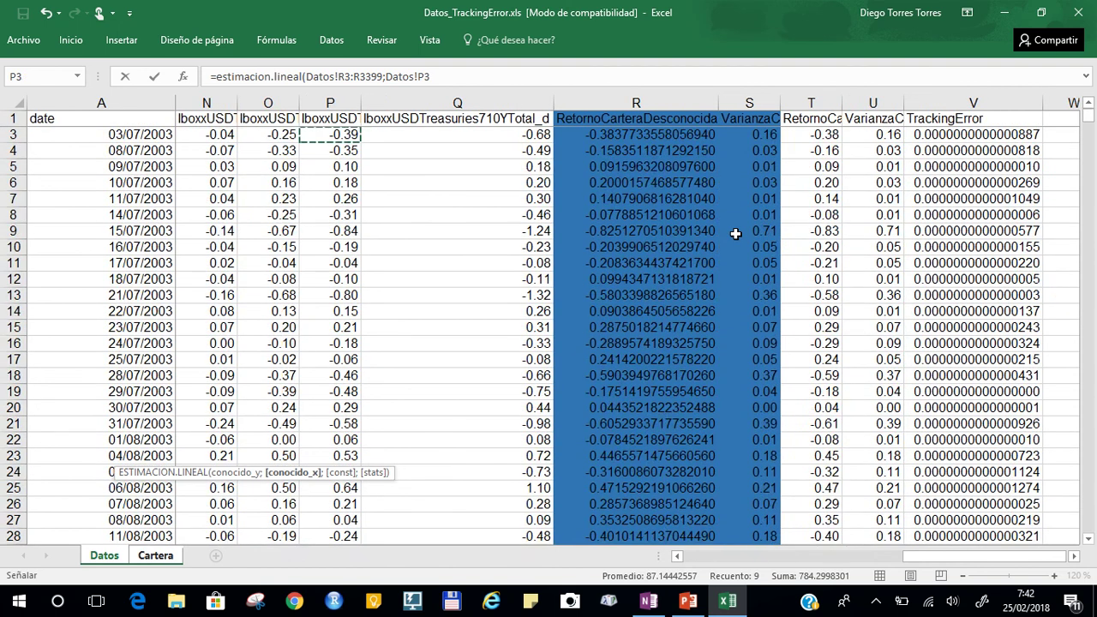
key(Left)
key(Left)
key(Left)
key(Left)
key(Left)
key(Left)
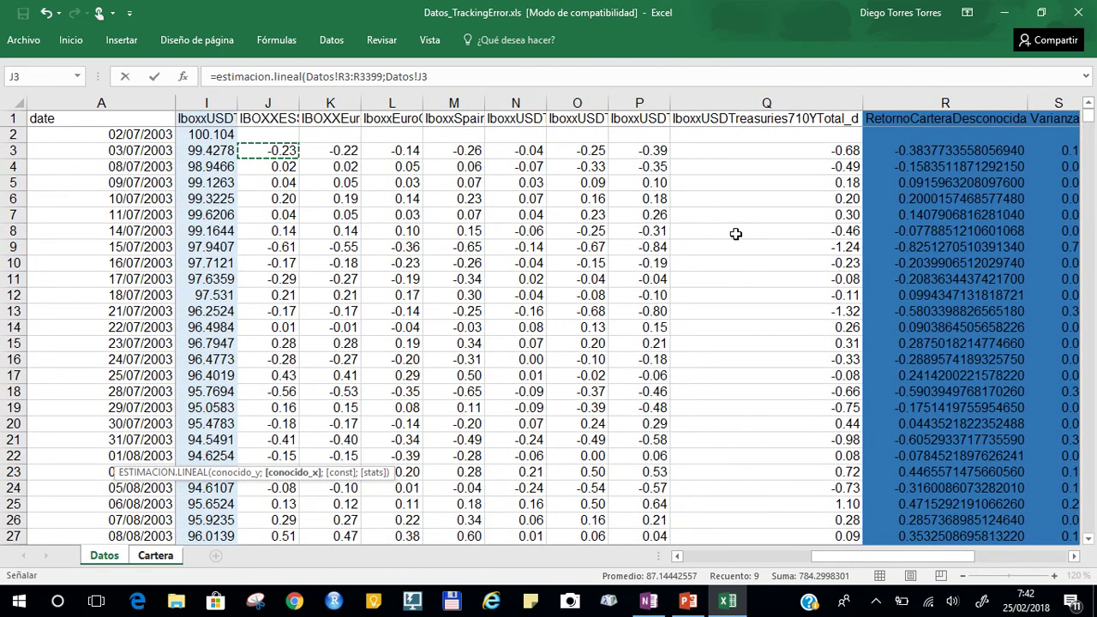
key(shift+Right)
key(shift+Right)
key(shift+Right)
key(shift+Left)
key(shift+Left)
key(shift+Left)
key(shift+Right)
key(shift+Right)
key(shift+Right)
key(shift+Right)
key(shift+Right)
key(shift+Right)
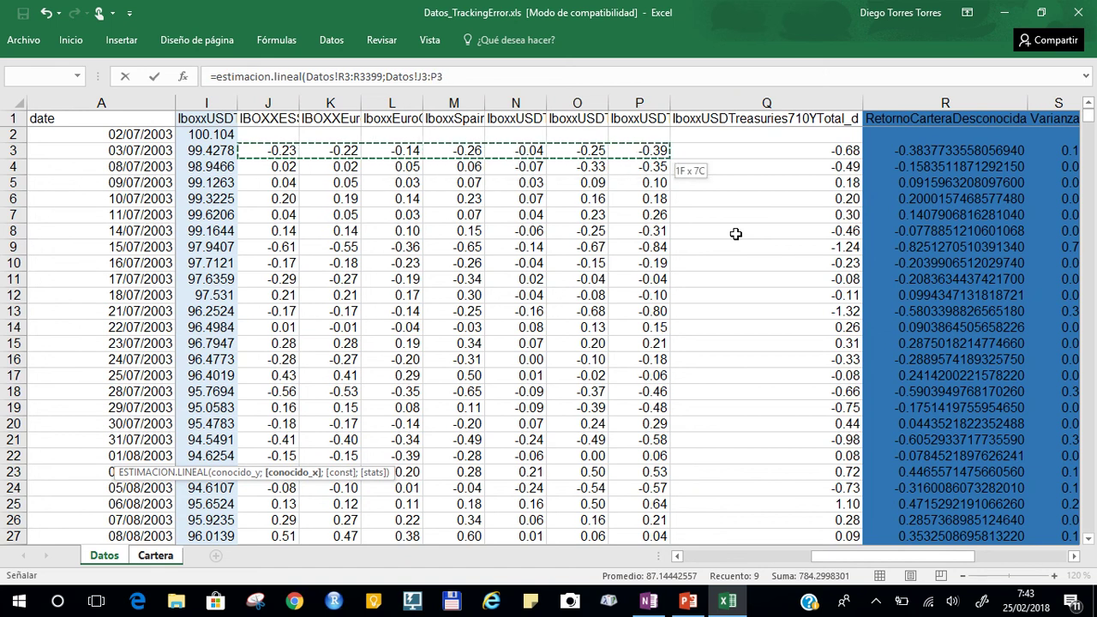
key(ctrl+shift+Down)
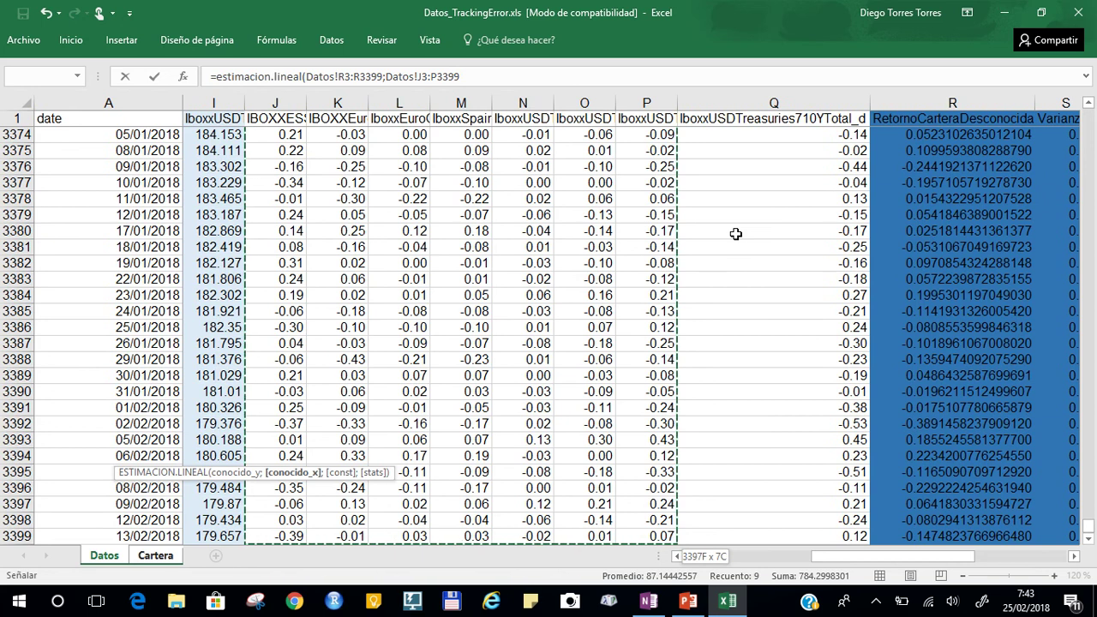
Set the formula's constant argument to 1, enter it as an array formula and check the coefficients in C25 and B25.
text(;)
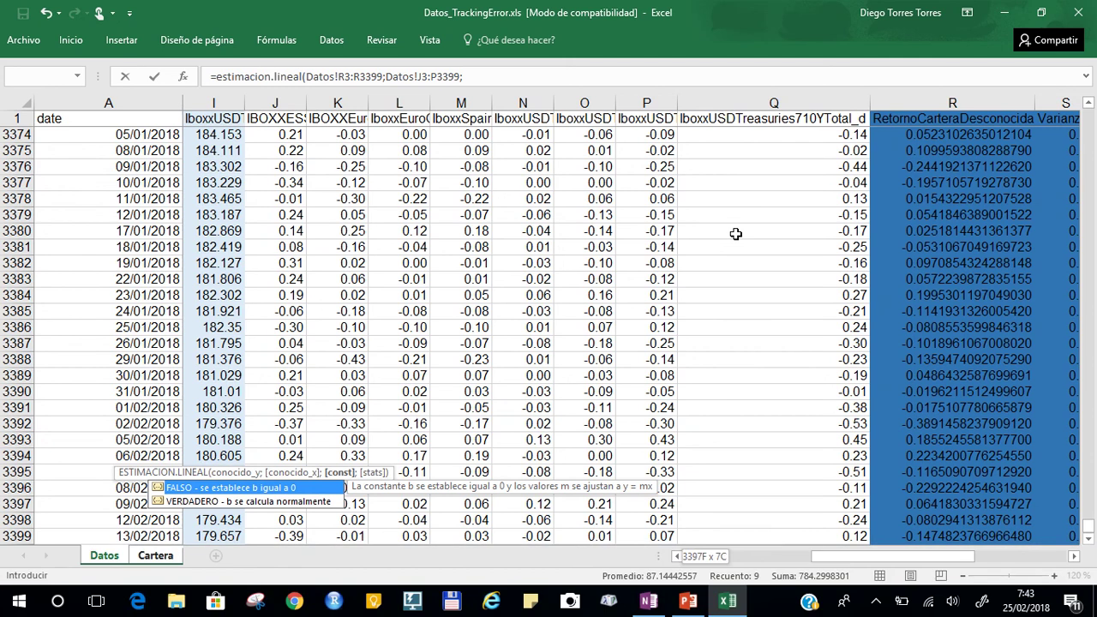
text(1))
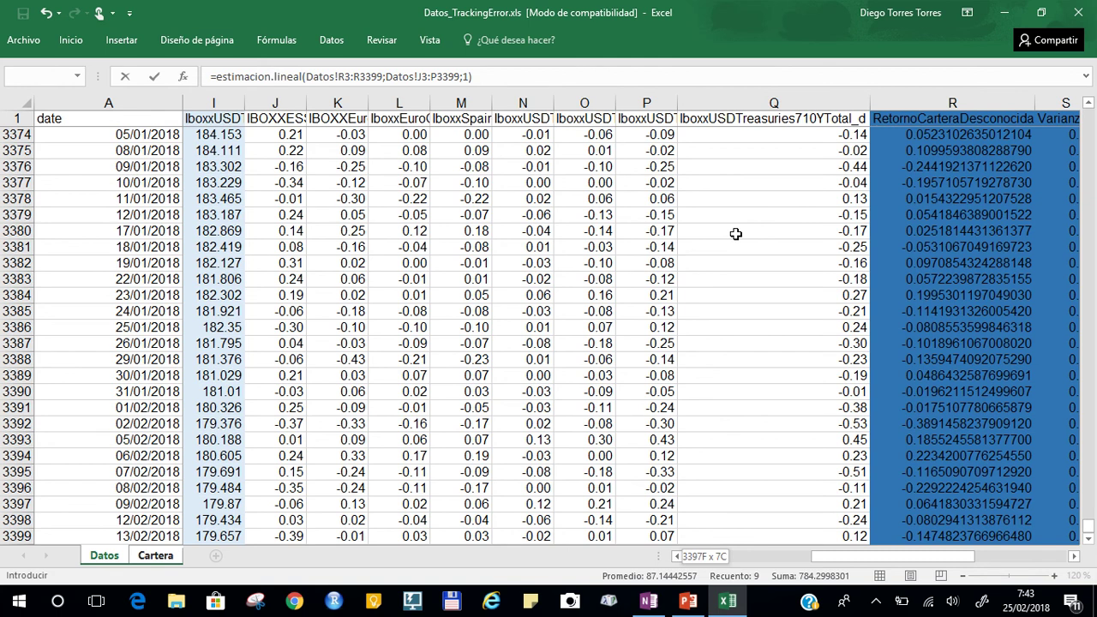
key(ctrl+shift+Return)
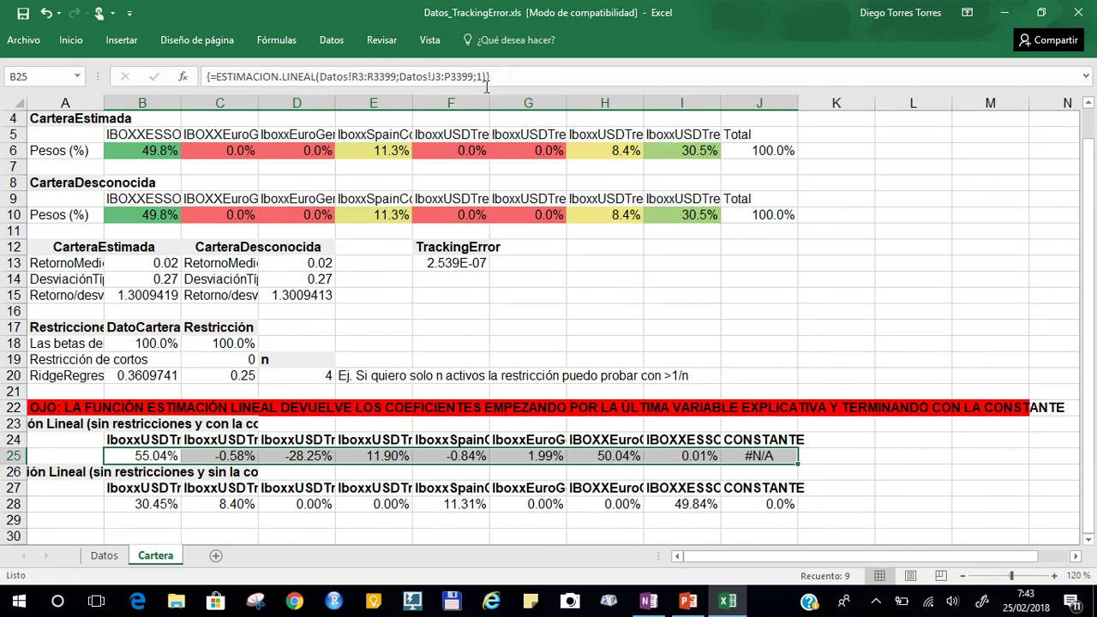
click(224, 456)
click(155, 460)
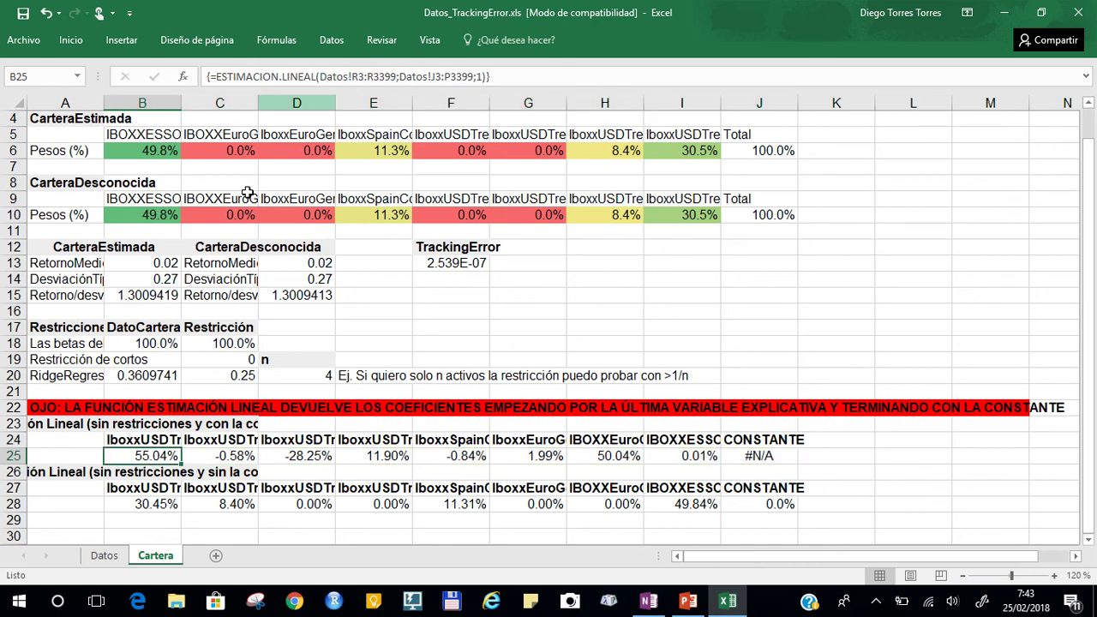
Clear the ESTIMACION.LINEAL array based on Datos!J3:P3399 from B25:J25.
drag(155, 456, 767, 455)
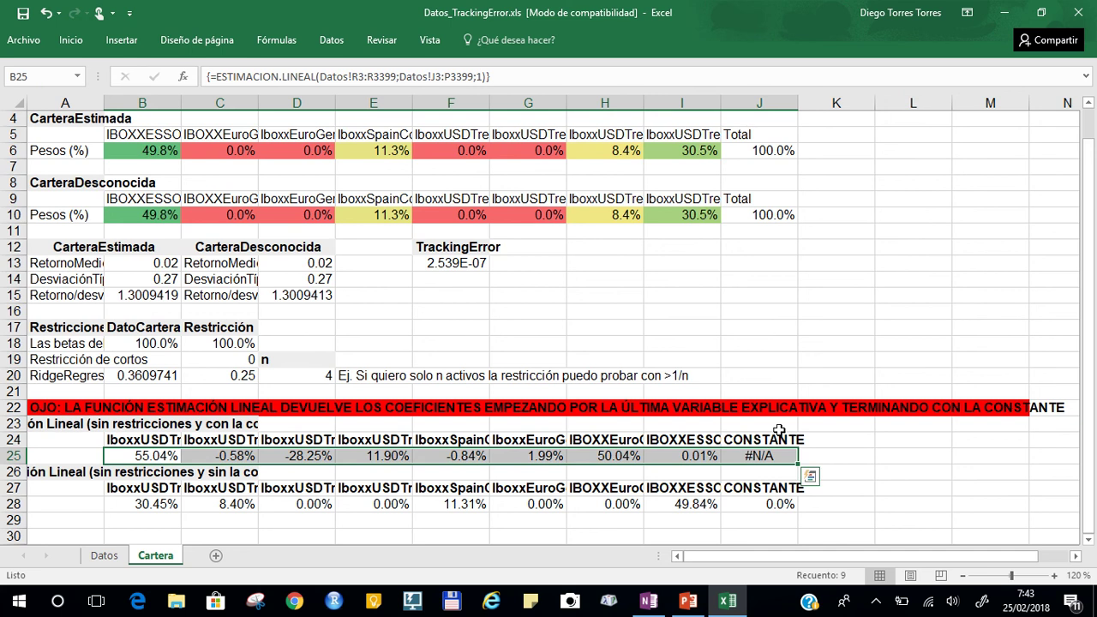
key(Left)
key(Right)
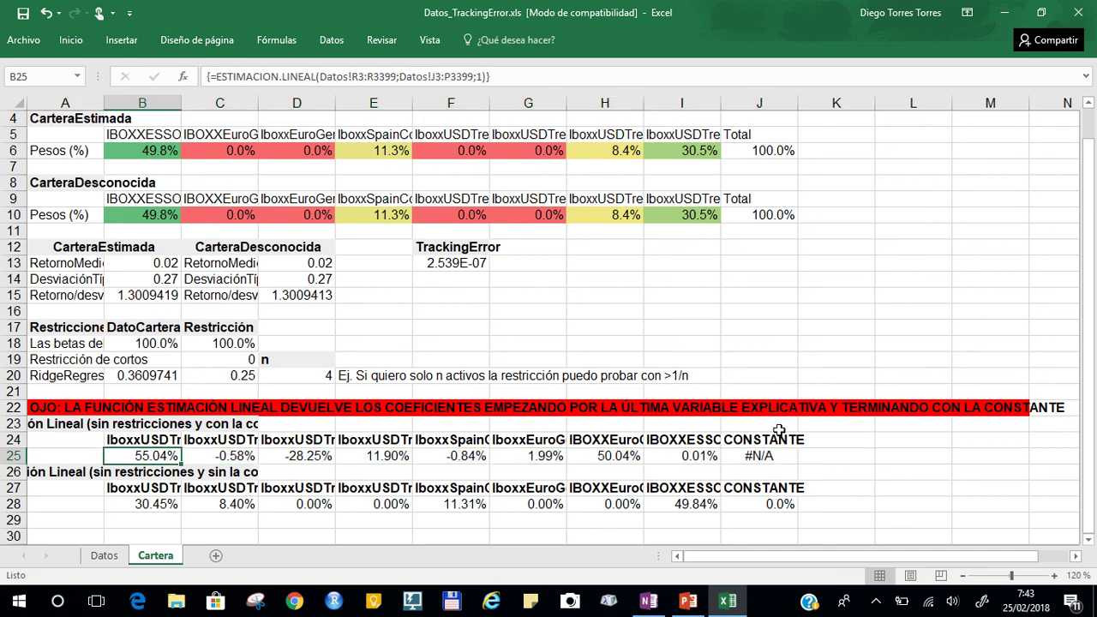
key(shift+Right)
key(shift+Left)
key(shift+Right)
key(ctrl+shift+Right)
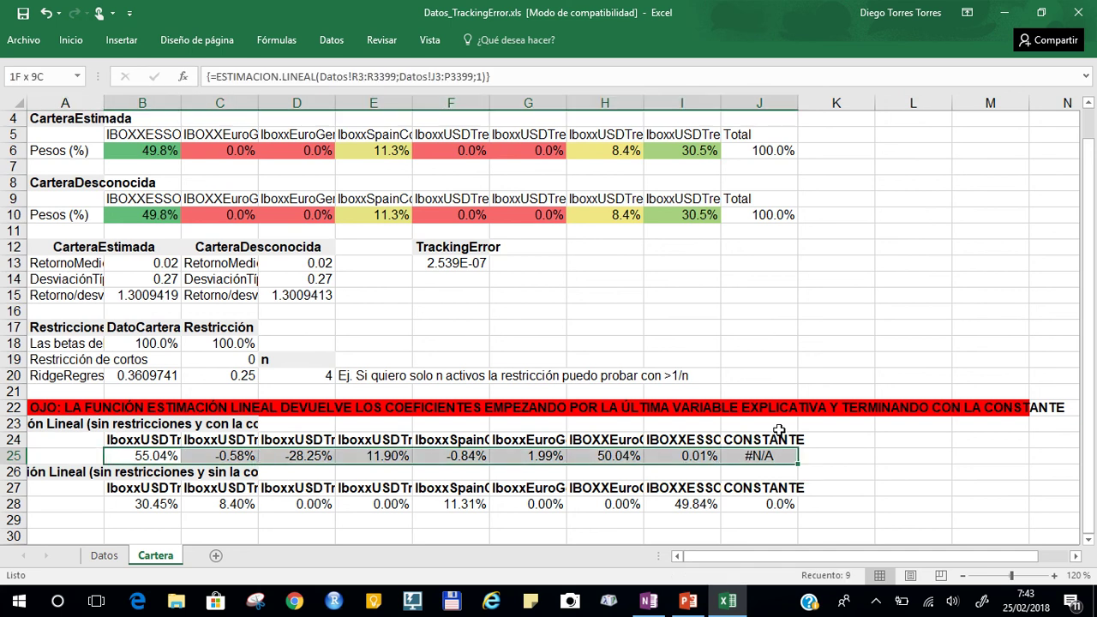
key(Delete)
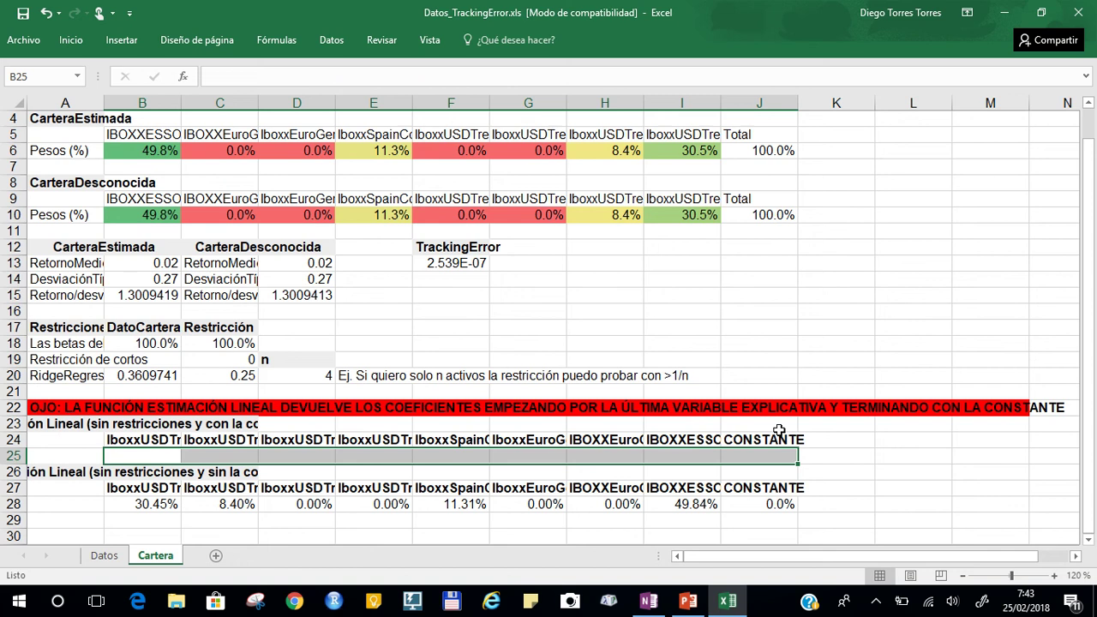
Begin an ESTIMACION.LINEAL formula across the selected range B25:J25.
text(=estimaciones)
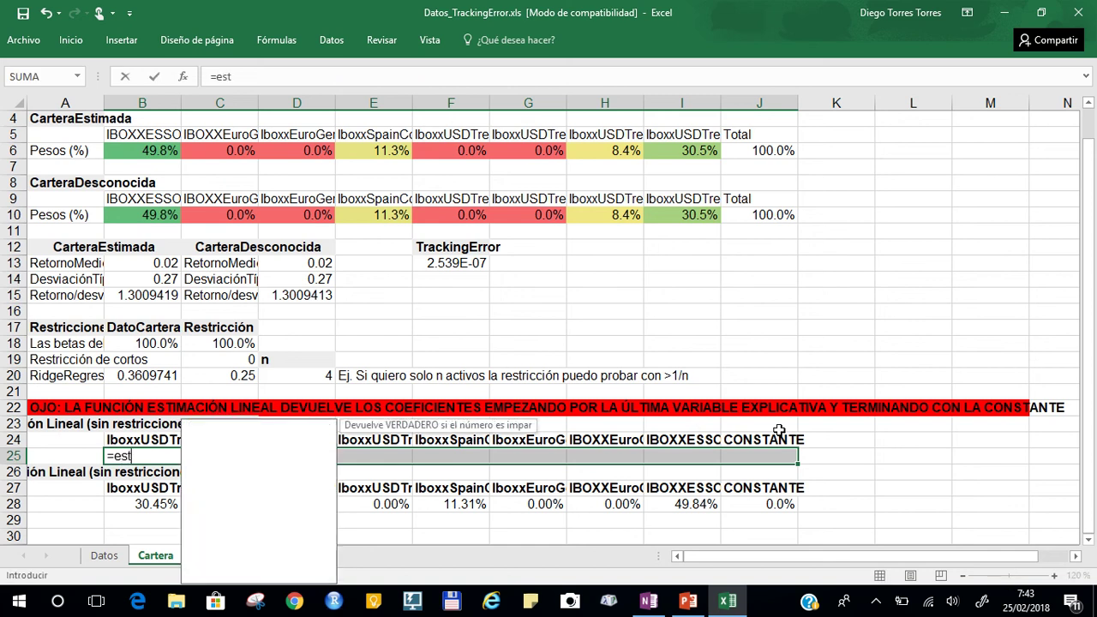
key(BackSpace)
key(BackSpace)
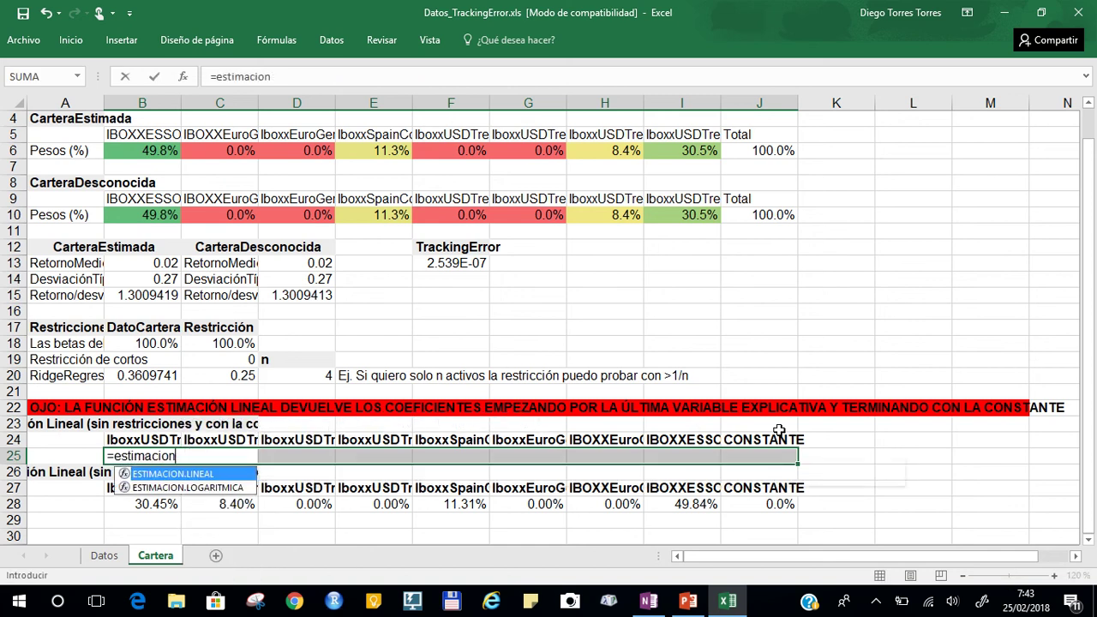
text(.lineal)
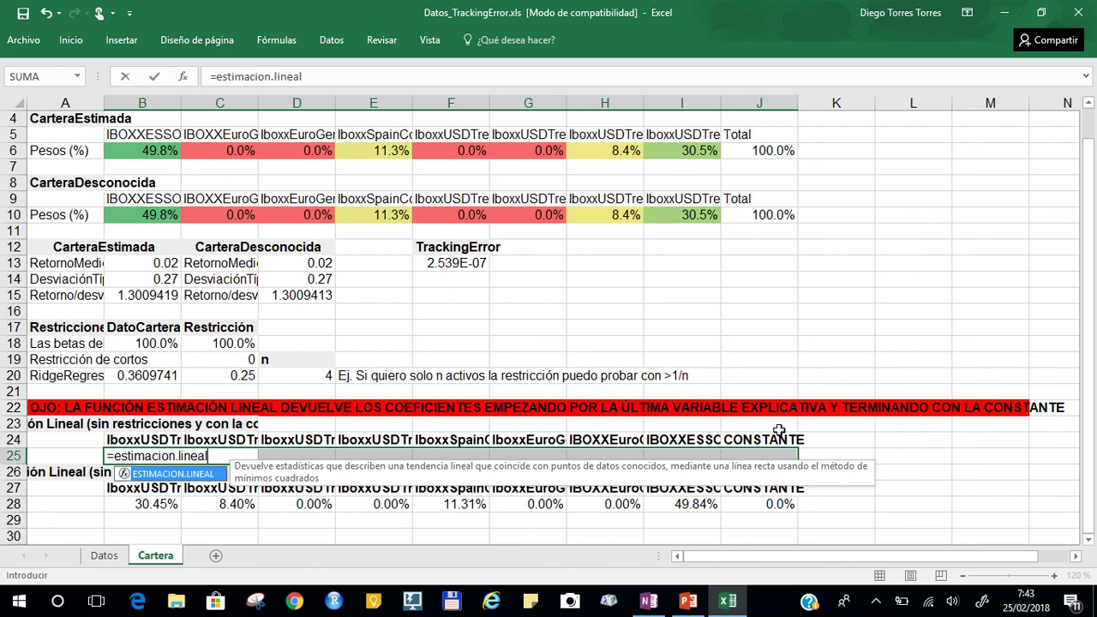
text(()
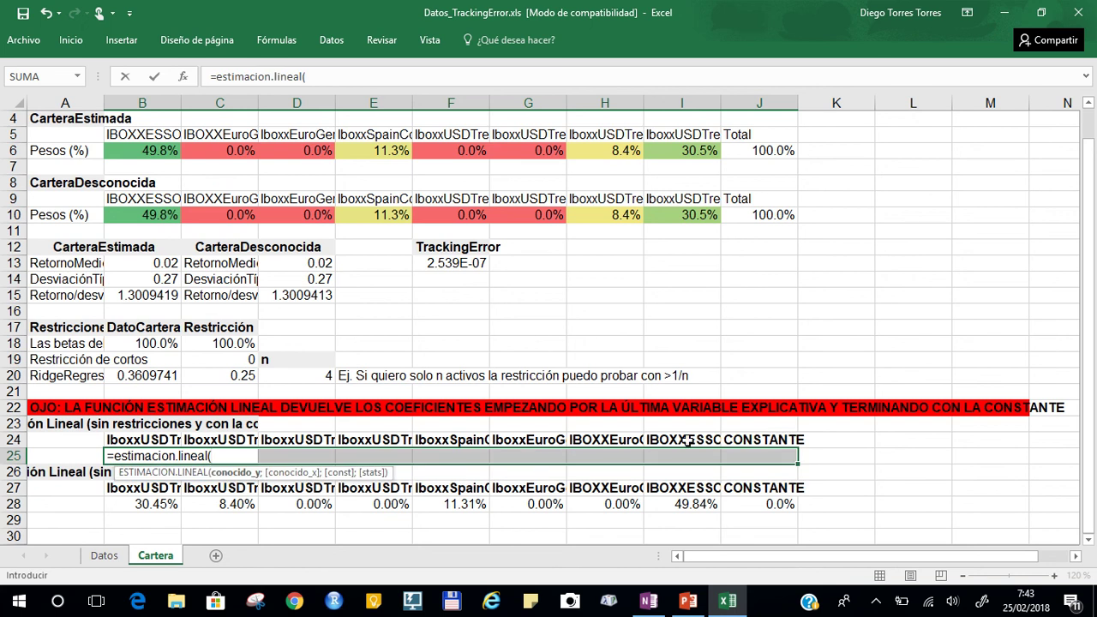
Supply the RetornoCarteraDesconocida returns as the known y values, with the absolute reference Datos!$R$3:$R$3399.
click(116, 557)
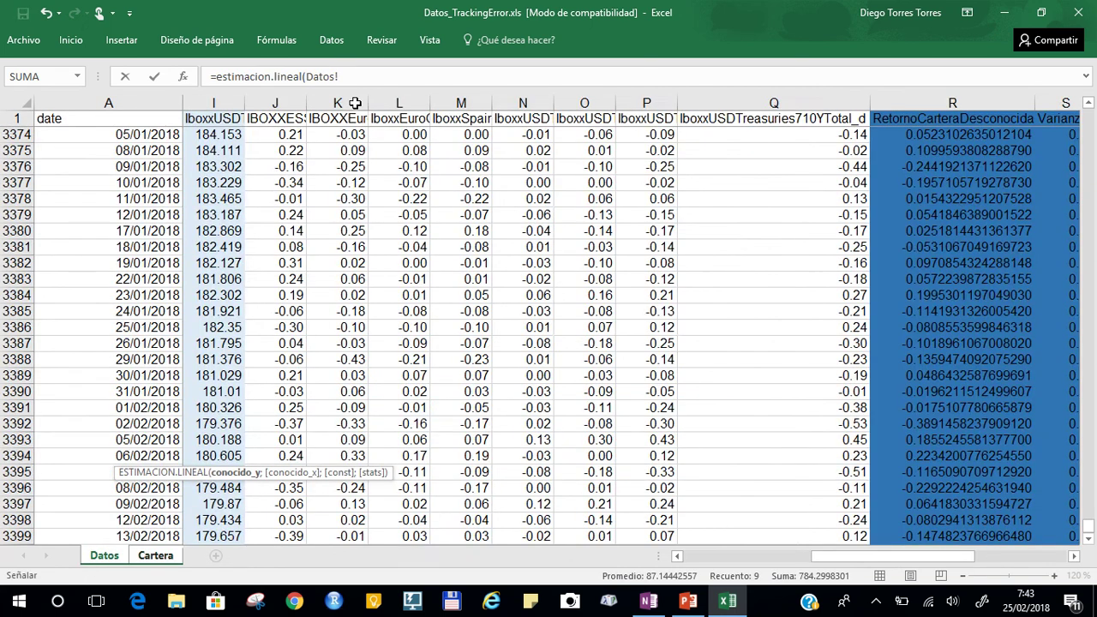
click(989, 149)
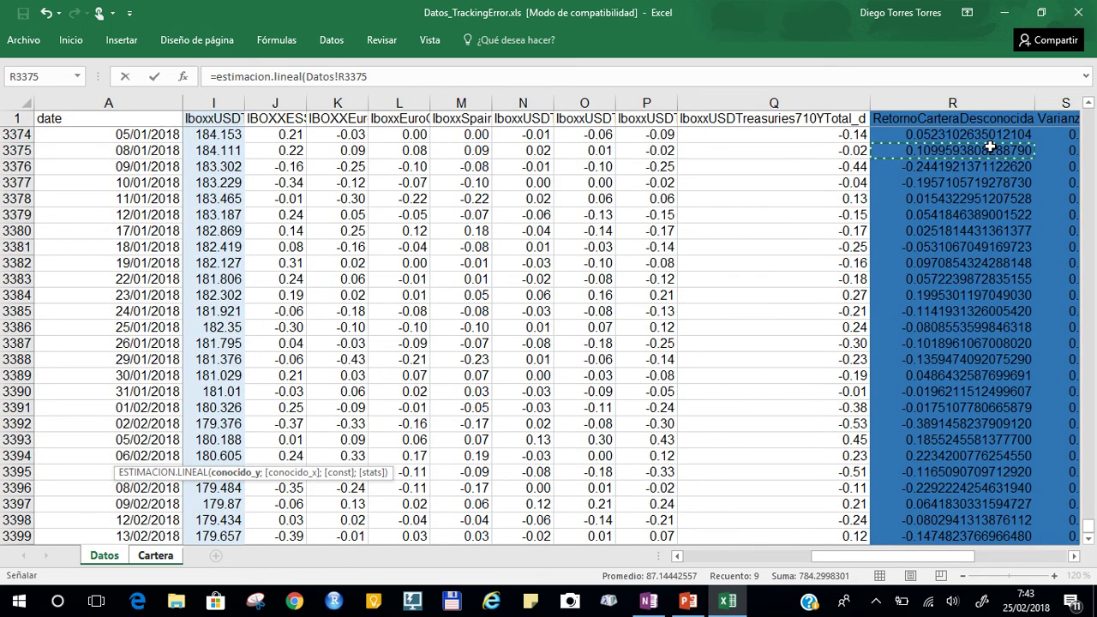
key(ctrl+Up)
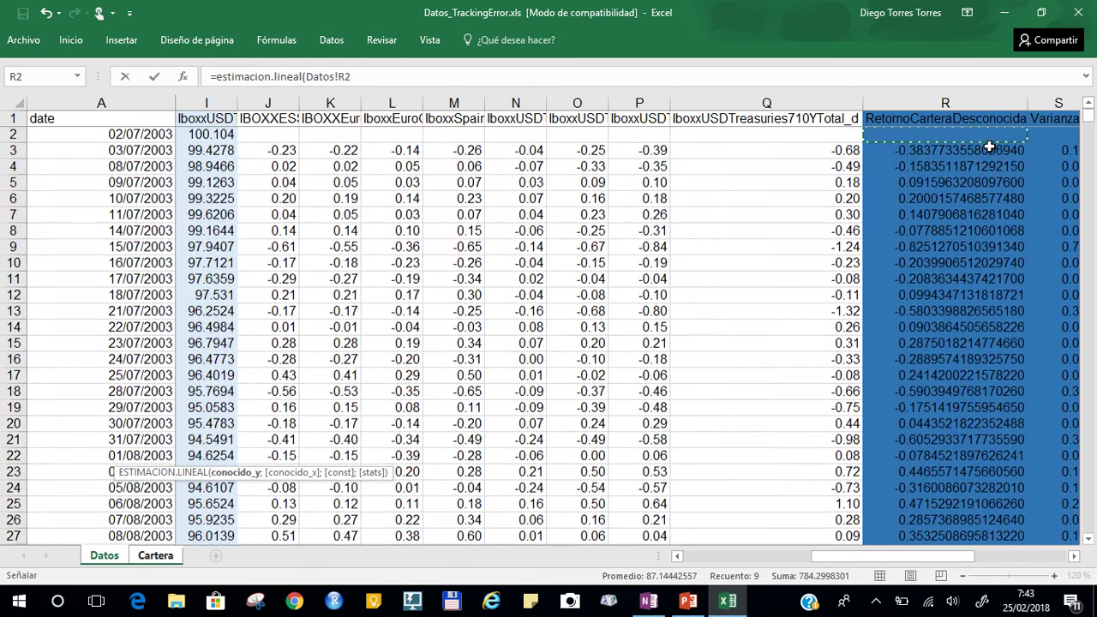
key(ctrl+shift+Down)
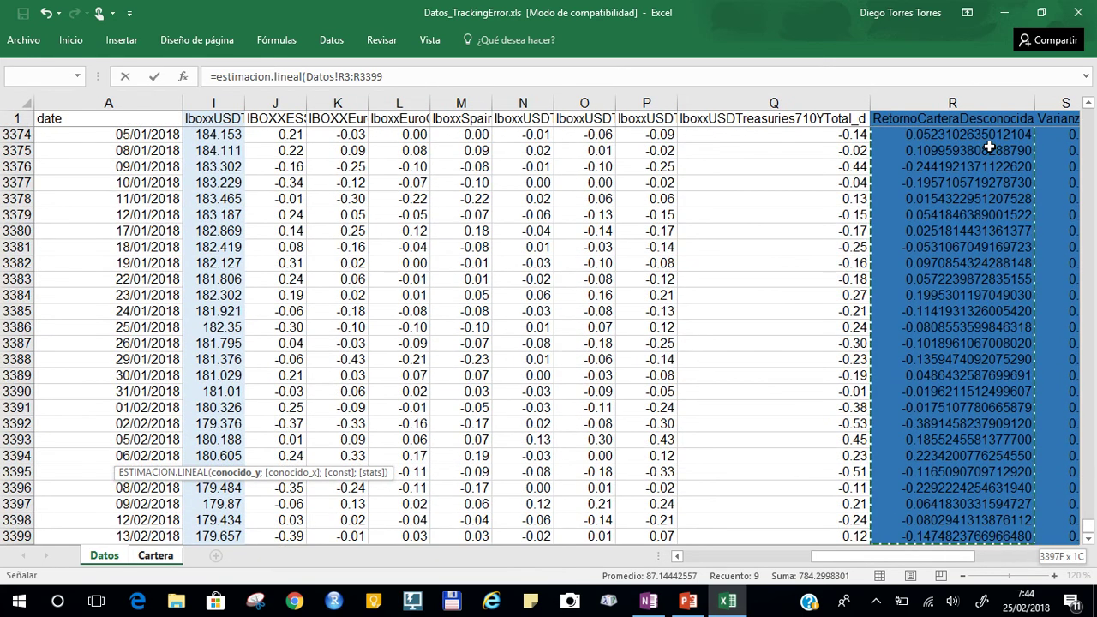
key(F4)
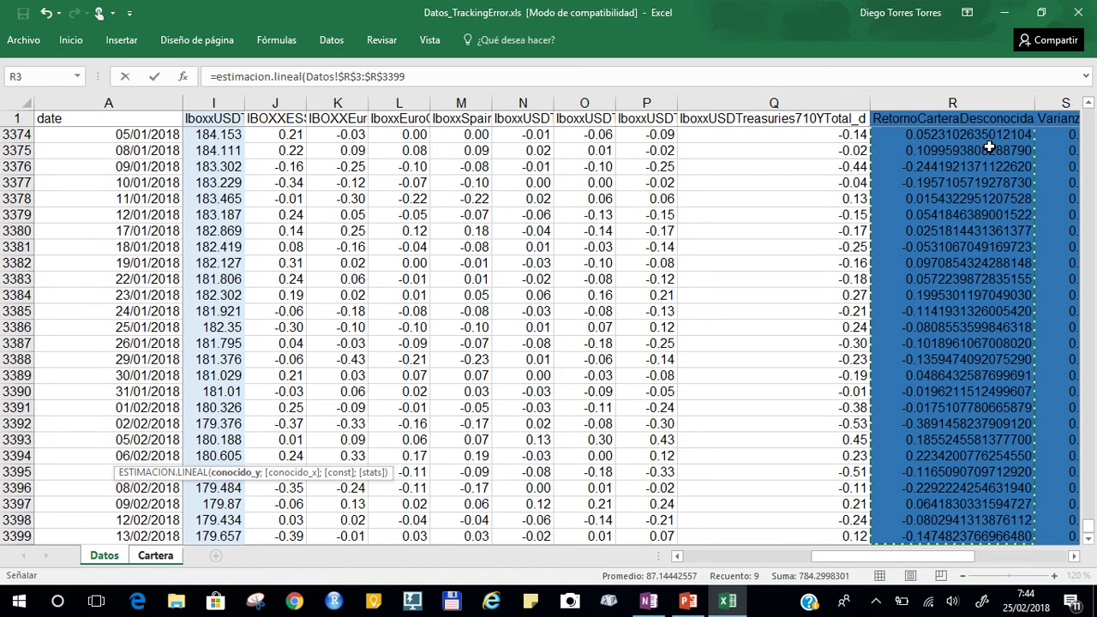
Supply all eight index return columns as the known x values, with the absolute reference Datos!$J$3:$Q$3399.
text(;)
click(556, 155)
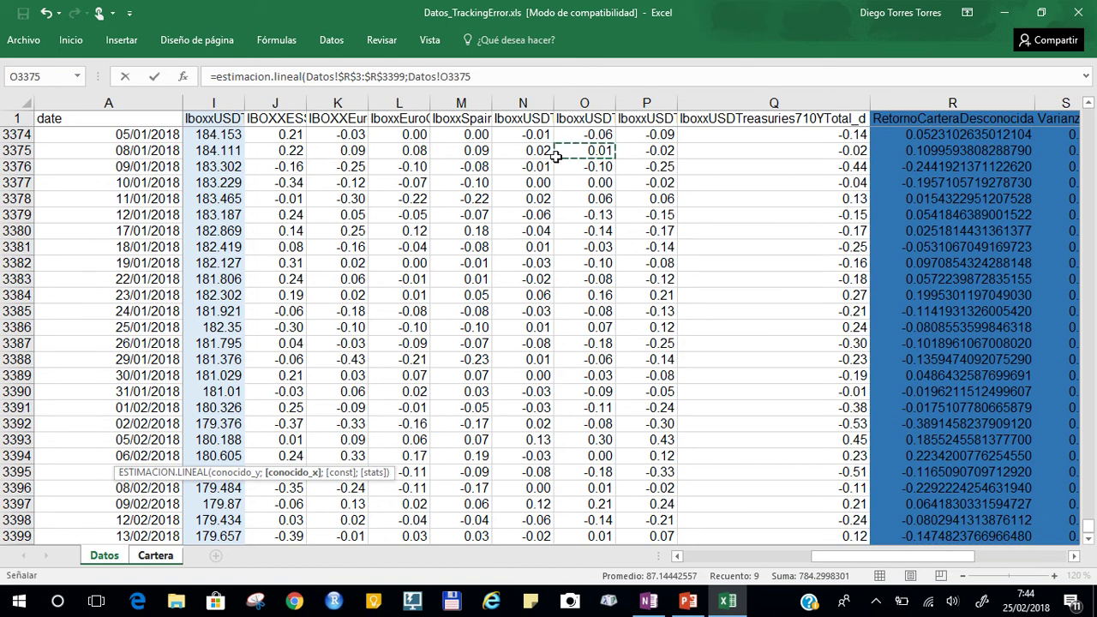
key(ctrl+Up)
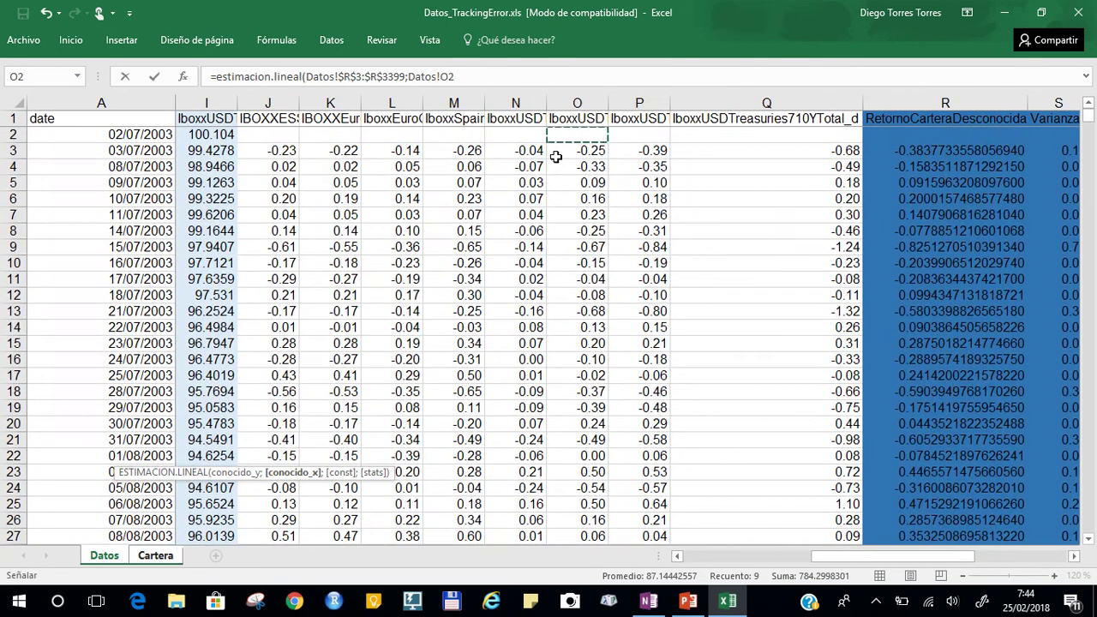
key(Left)
key(Left)
key(Left)
key(Left)
key(Left)
key(Left)
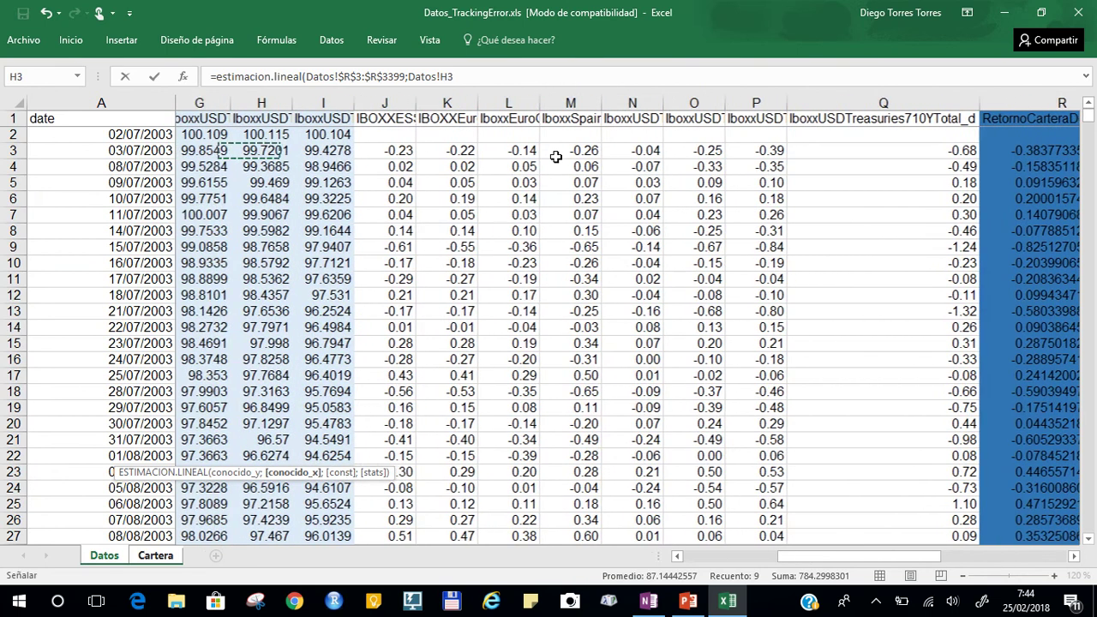
key(Right)
key(shift+Right)
key(shift+Right)
key(shift+Right)
key(shift+Right)
key(shift+Right)
key(shift+Right)
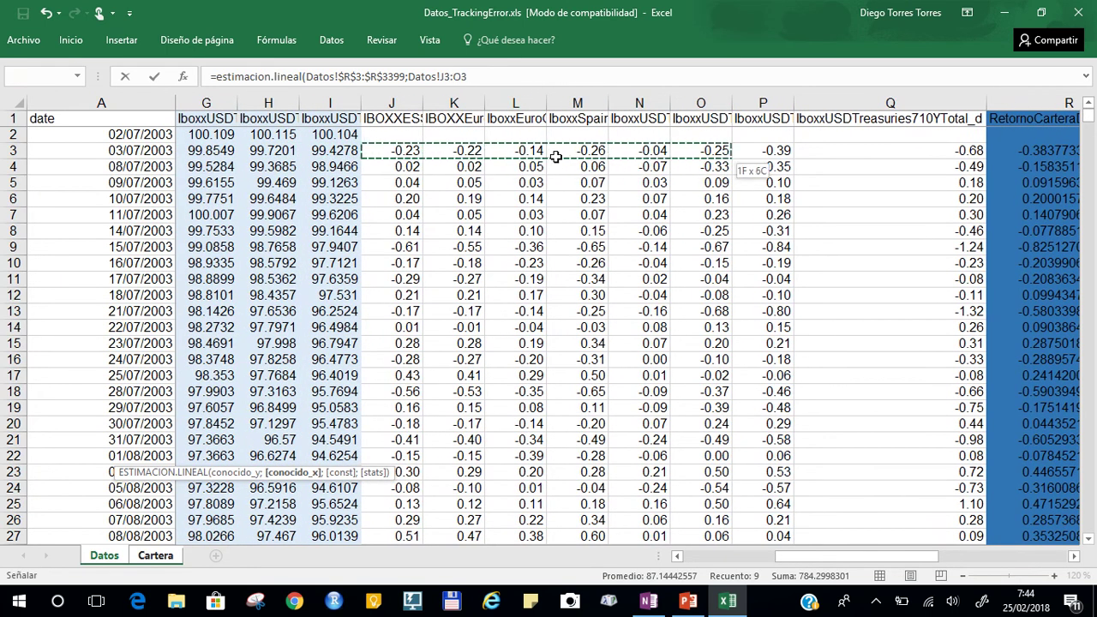
key(shift+Right)
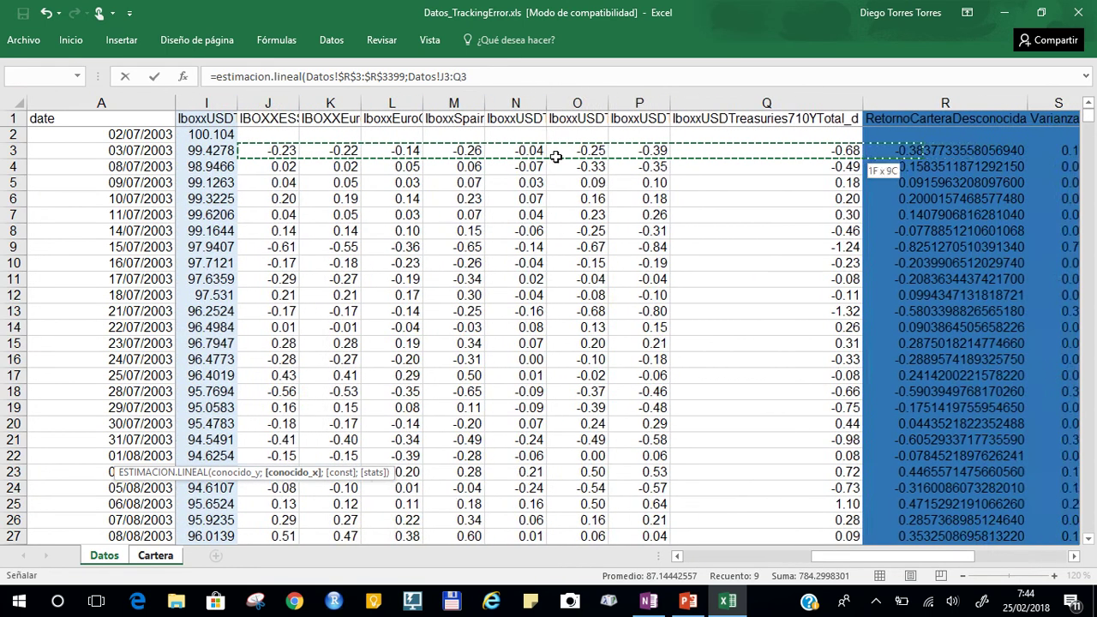
key(ctrl+shift+Down)
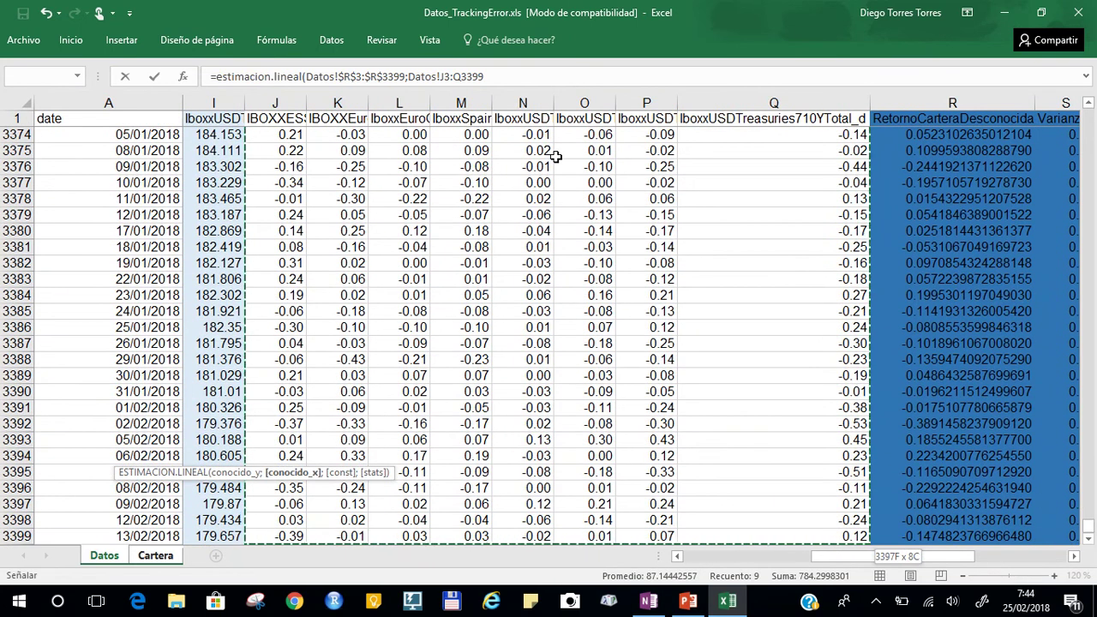
key(F4)
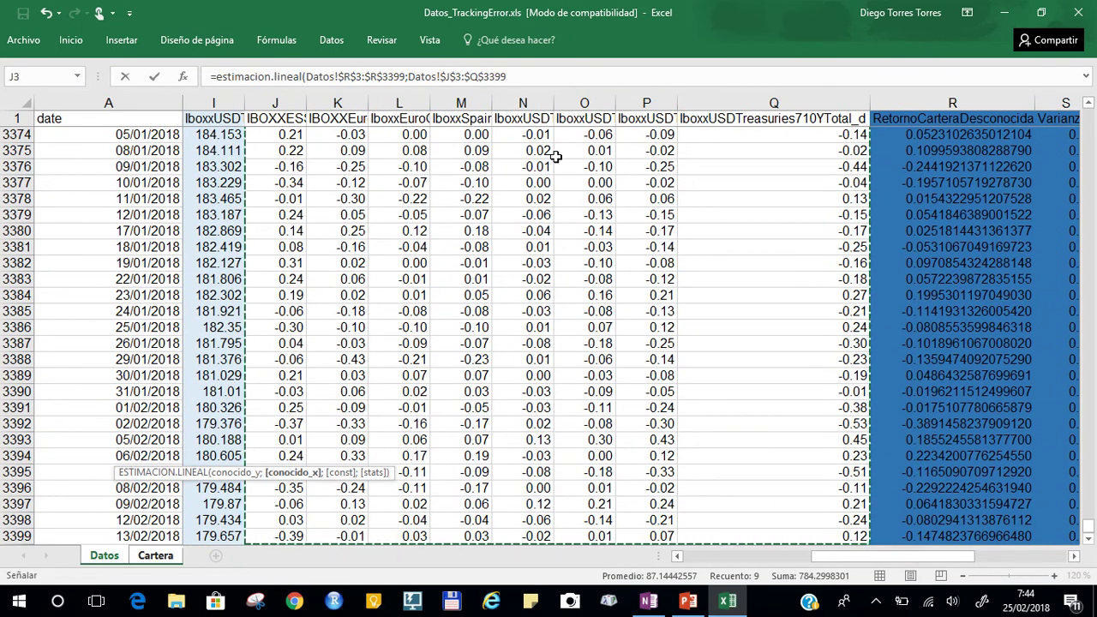
Set the constant argument to 1 and enter the ESTIMACION.LINEAL formula as an array formula in B25:J25.
text(;)
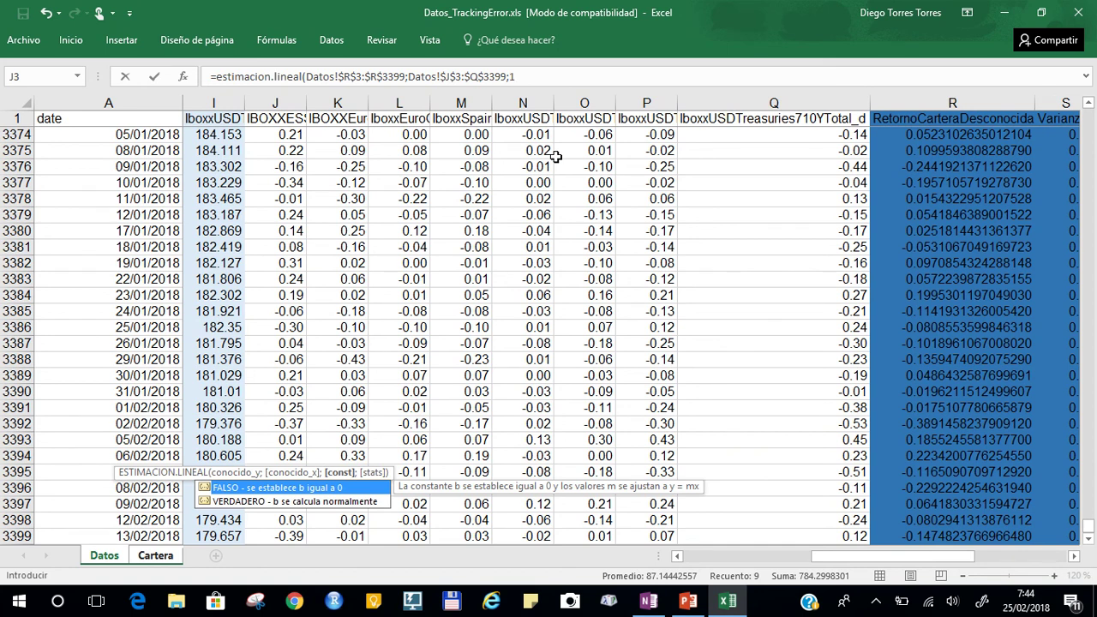
text(1)
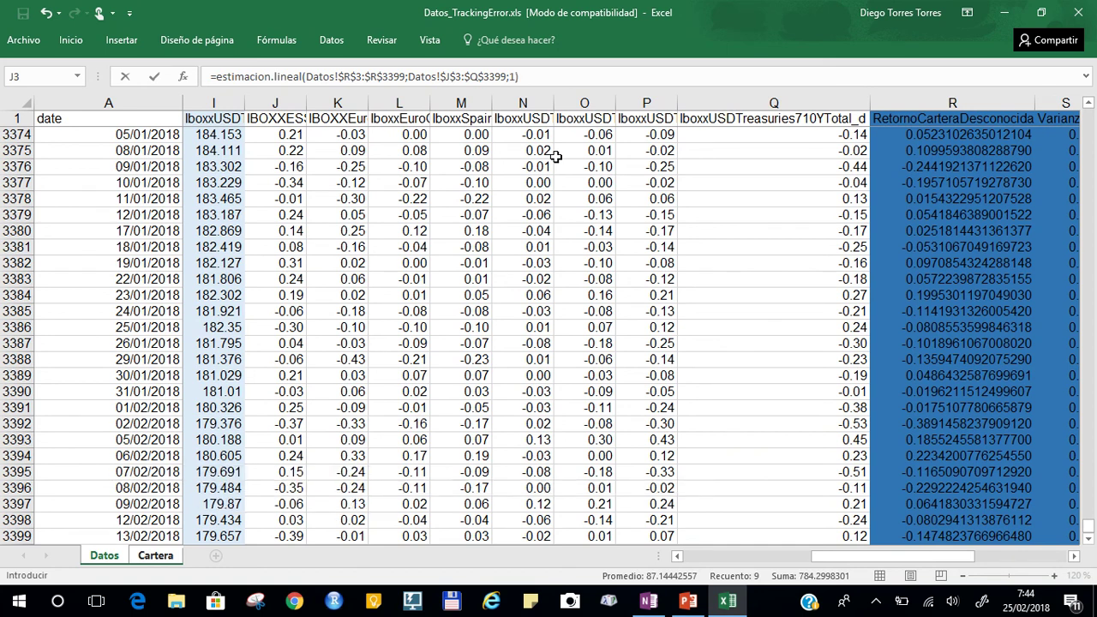
key(ctrl+shift+Return)
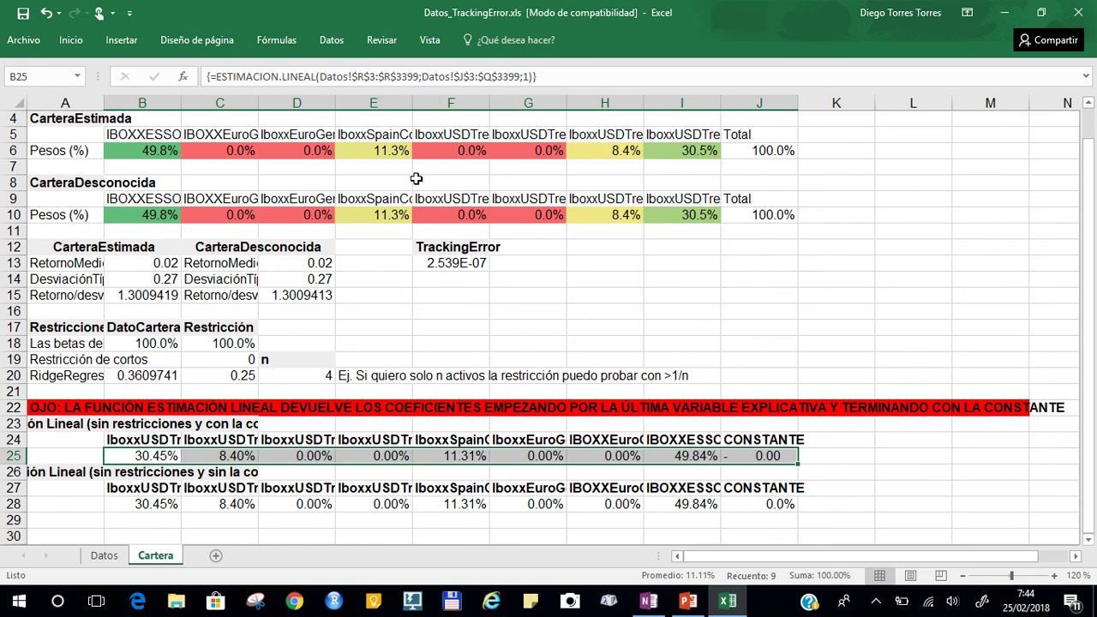
Compare the regression coefficients and constant in row 25 with the CarteraEstimada weights in row 6.
click(701, 455)
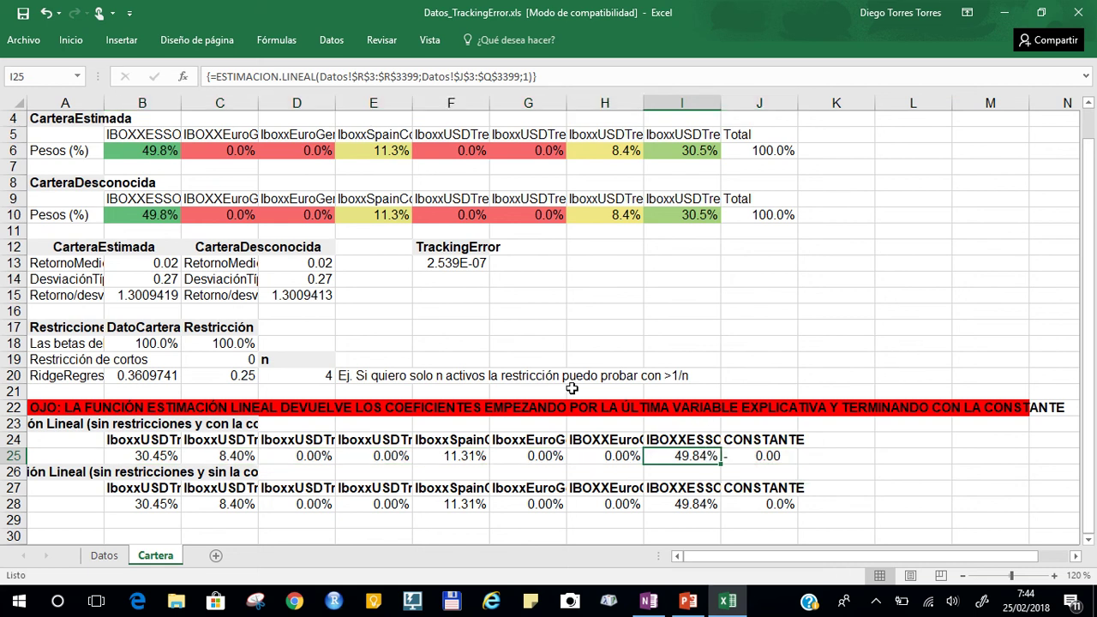
click(147, 151)
click(628, 457)
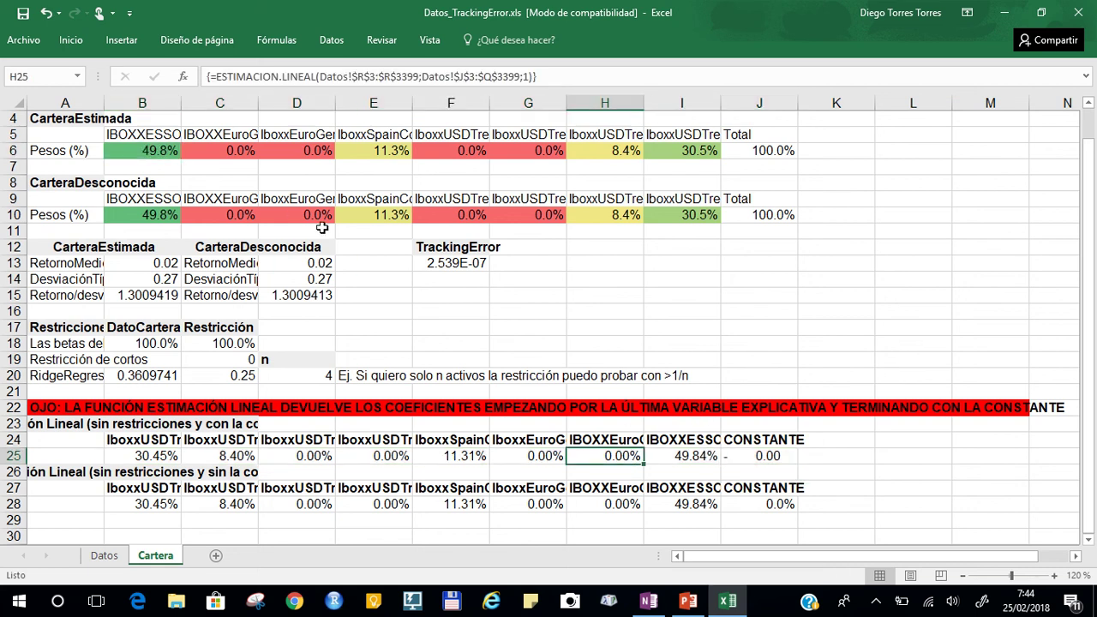
click(265, 152)
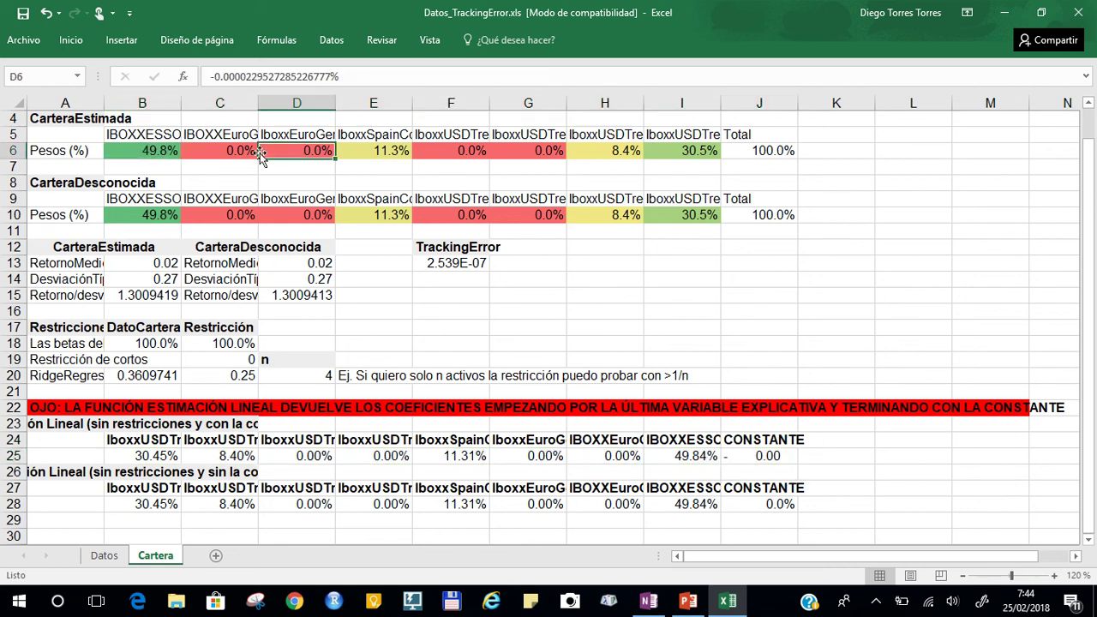
click(545, 453)
click(468, 461)
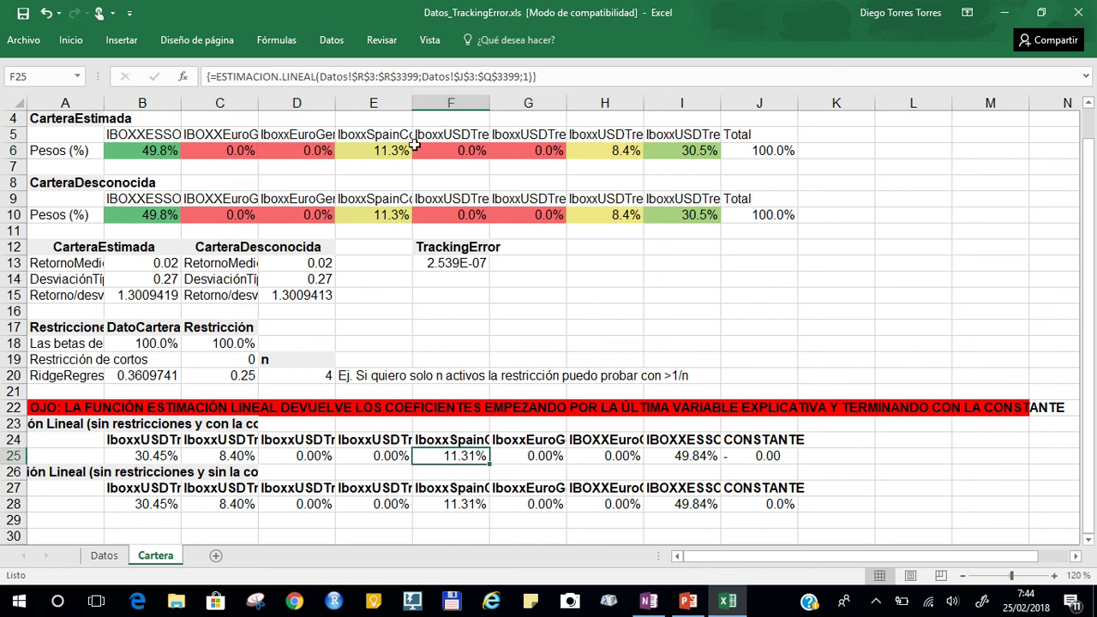
click(160, 454)
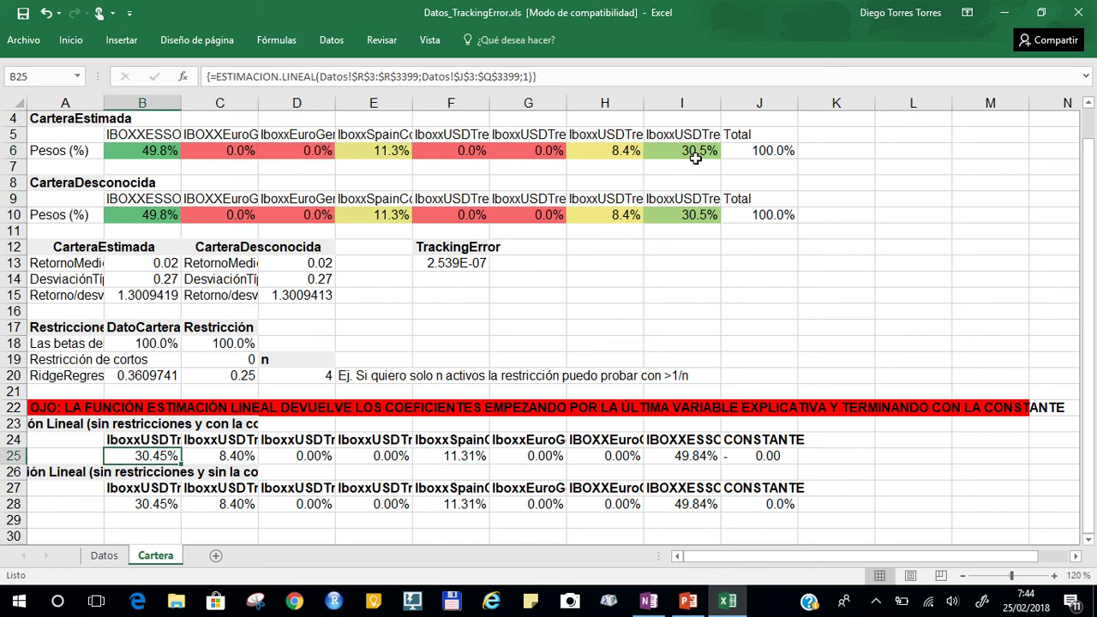
click(766, 457)
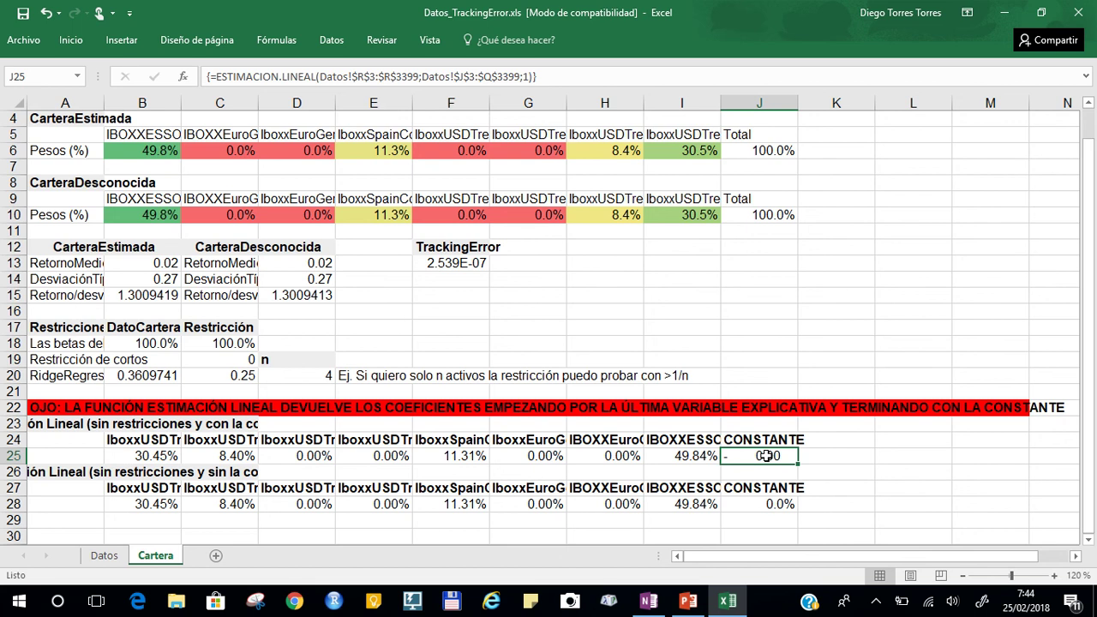
Compare the index order in the CarteraDesconocida headers B9:I9 with the reversed coefficient order in row 24.
drag(112, 193, 686, 205)
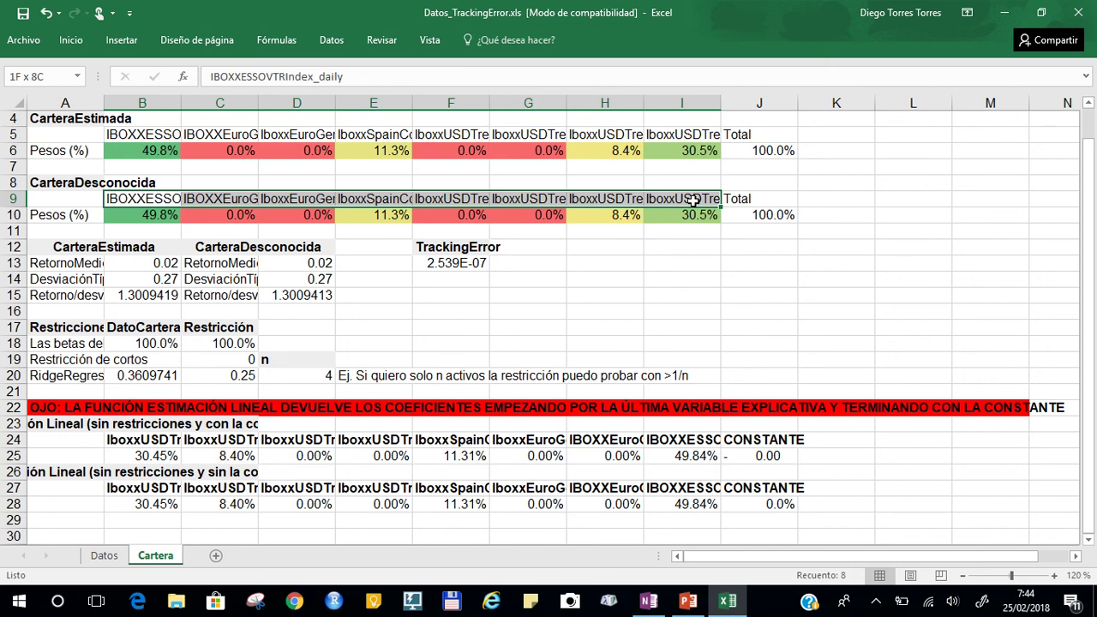
drag(692, 198, 692, 200)
click(682, 440)
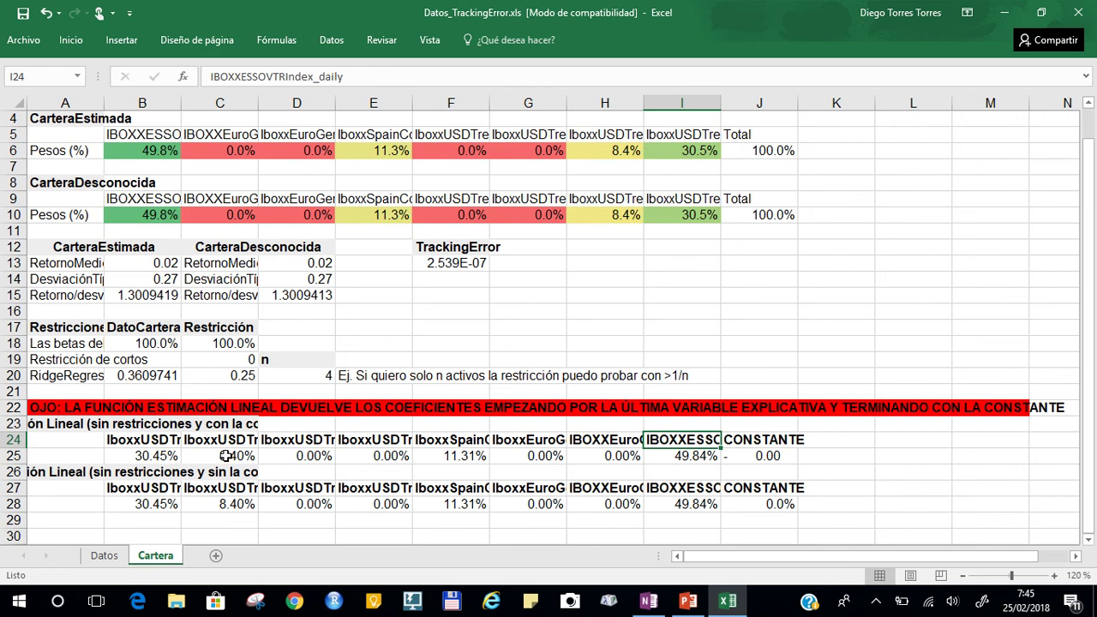
drag(163, 442, 306, 456)
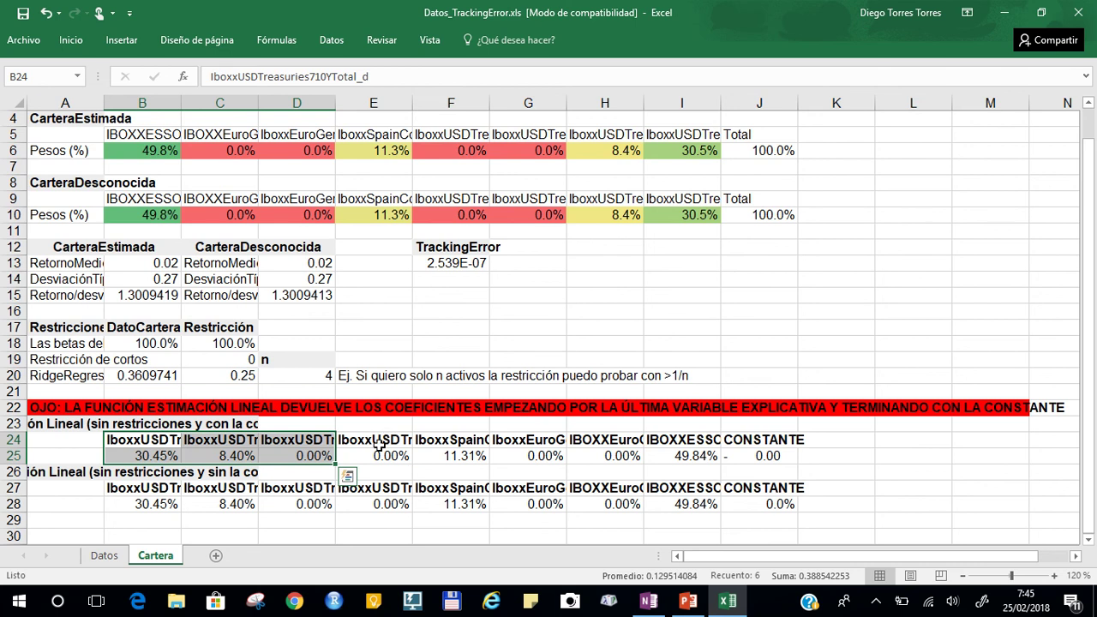
drag(381, 441, 681, 456)
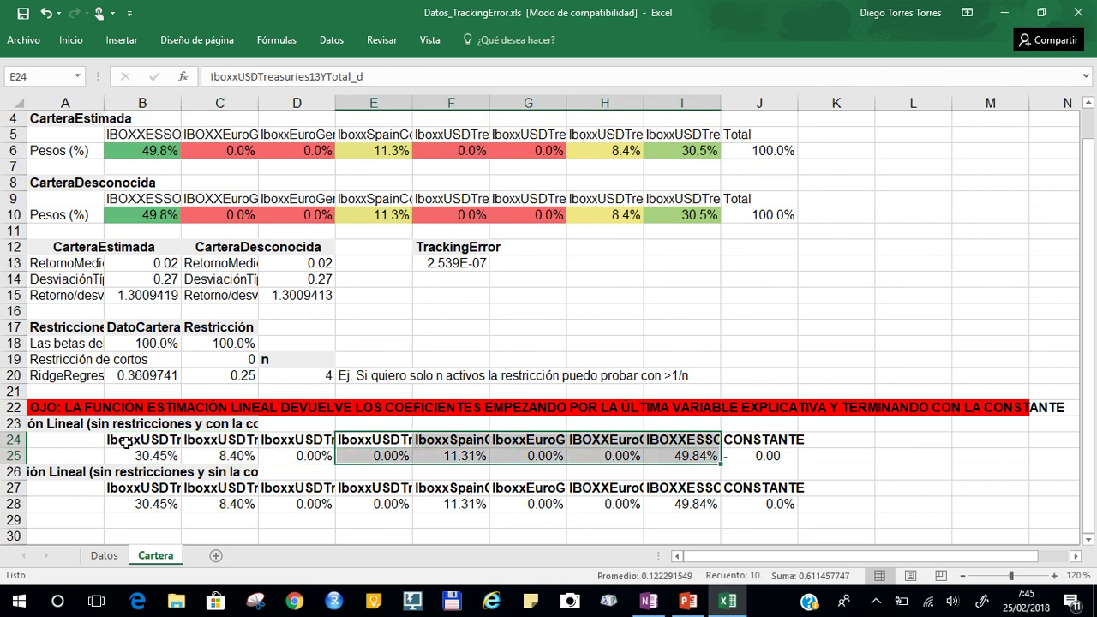
click(126, 442)
click(759, 455)
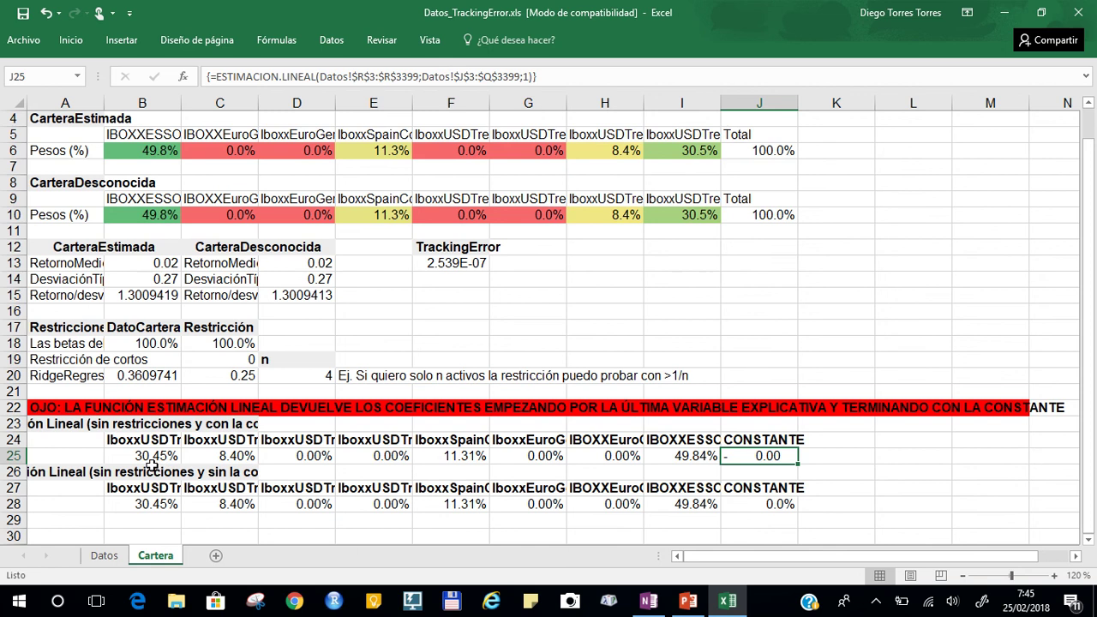
Check the sum of the coefficients in B25:I25, and review the constant in J25 and the first and last coefficients.
drag(142, 456, 773, 456)
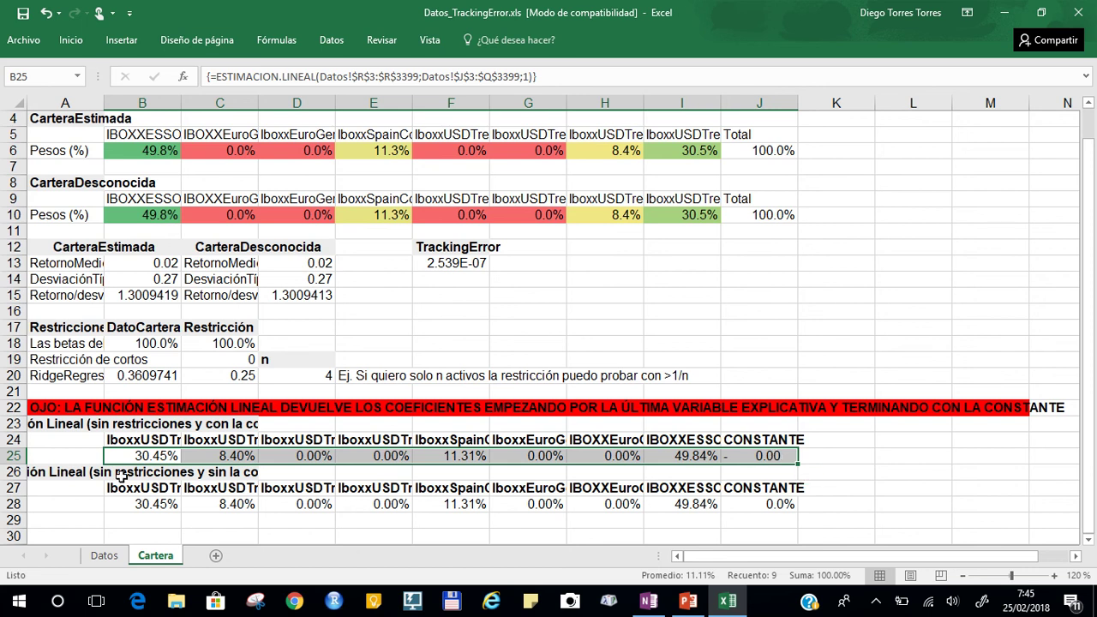
drag(151, 461, 690, 456)
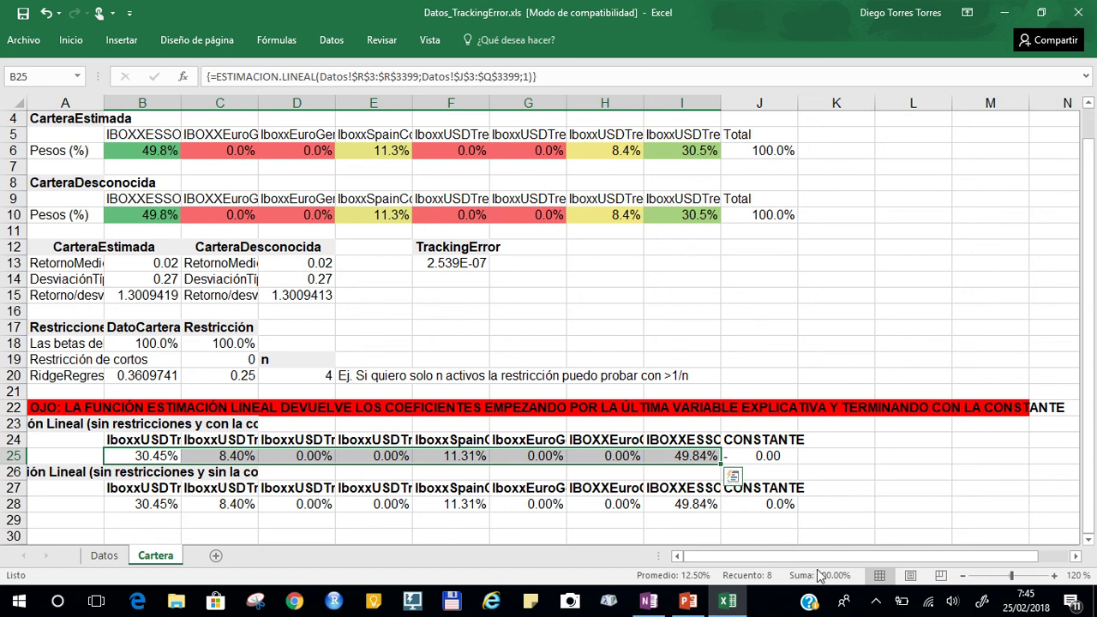
click(676, 440)
click(749, 457)
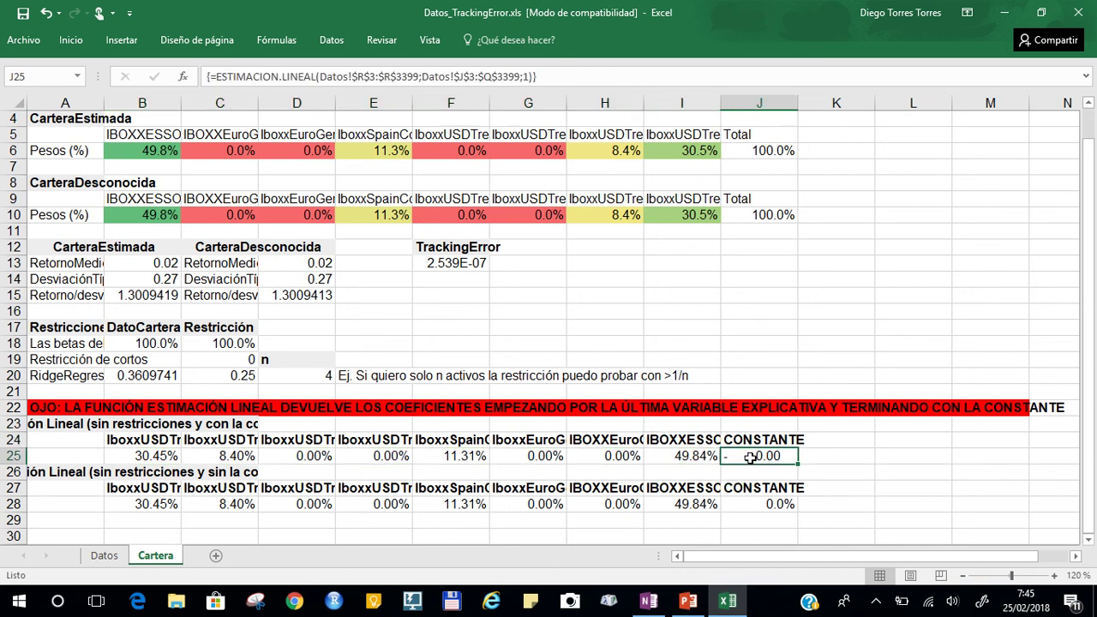
click(690, 454)
click(744, 456)
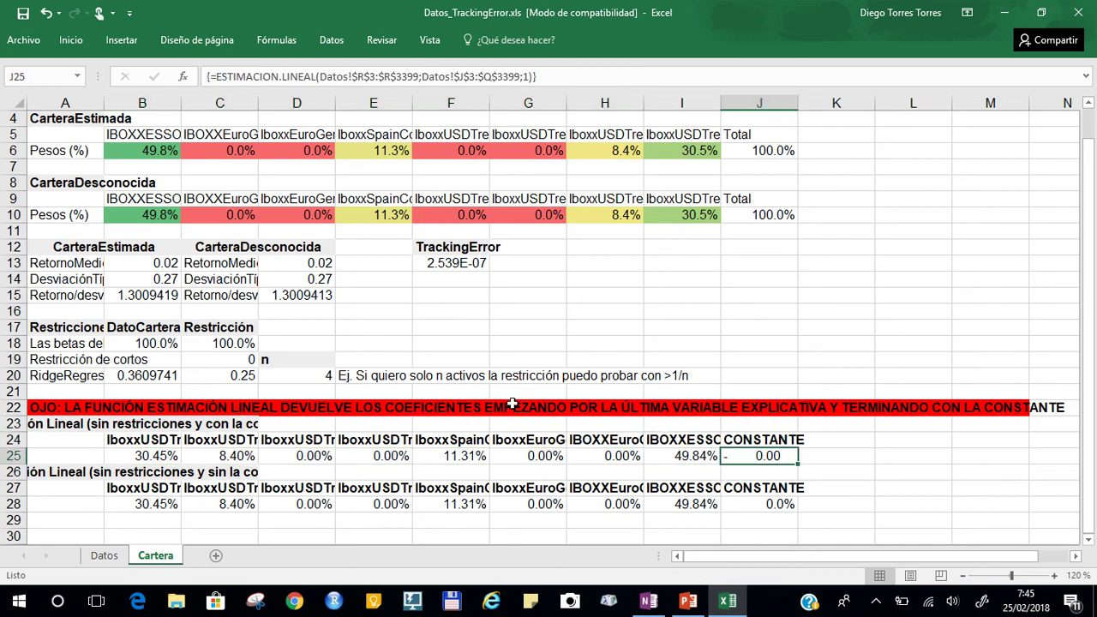
click(120, 440)
click(149, 456)
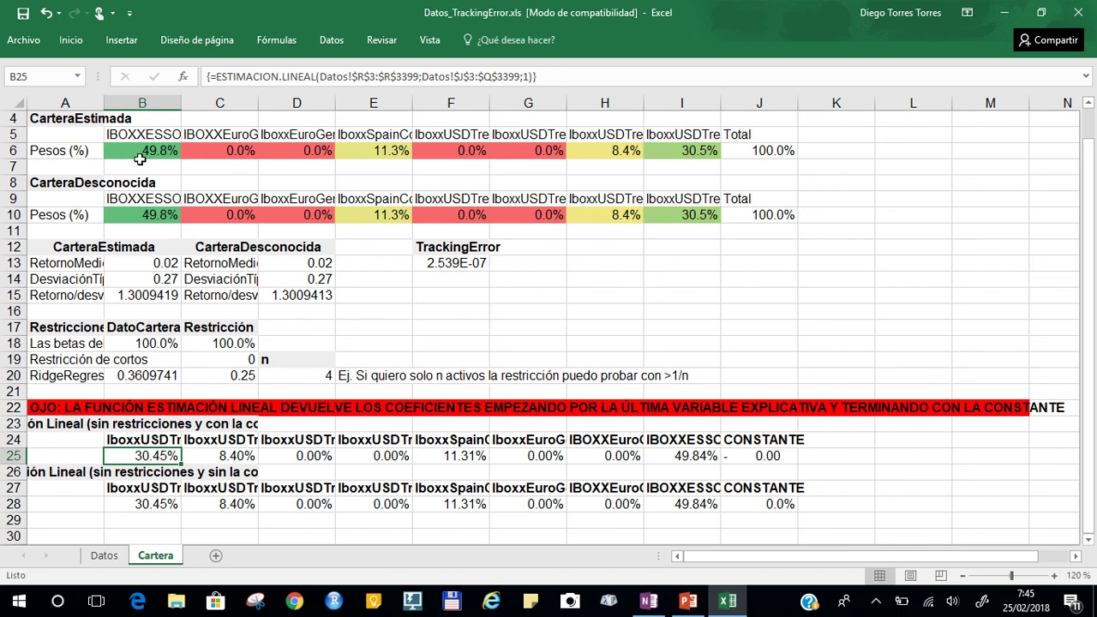
Compare the CarteraEstimada weights in B6:I6 with the regression coefficients, constant and index headers in rows 24 and 25.
drag(142, 152, 696, 150)
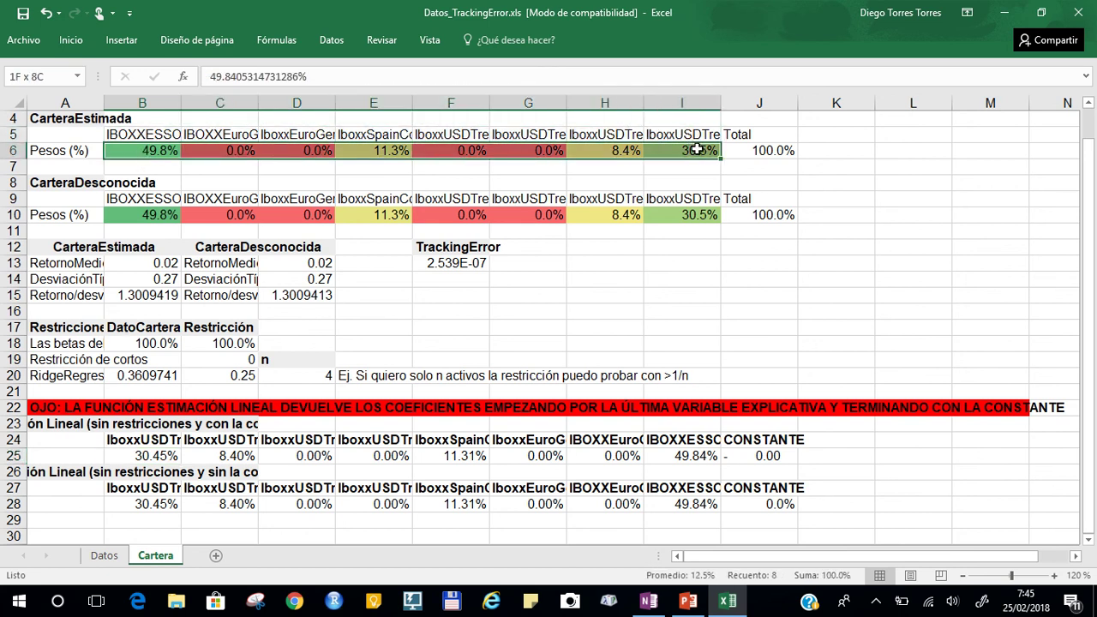
click(697, 149)
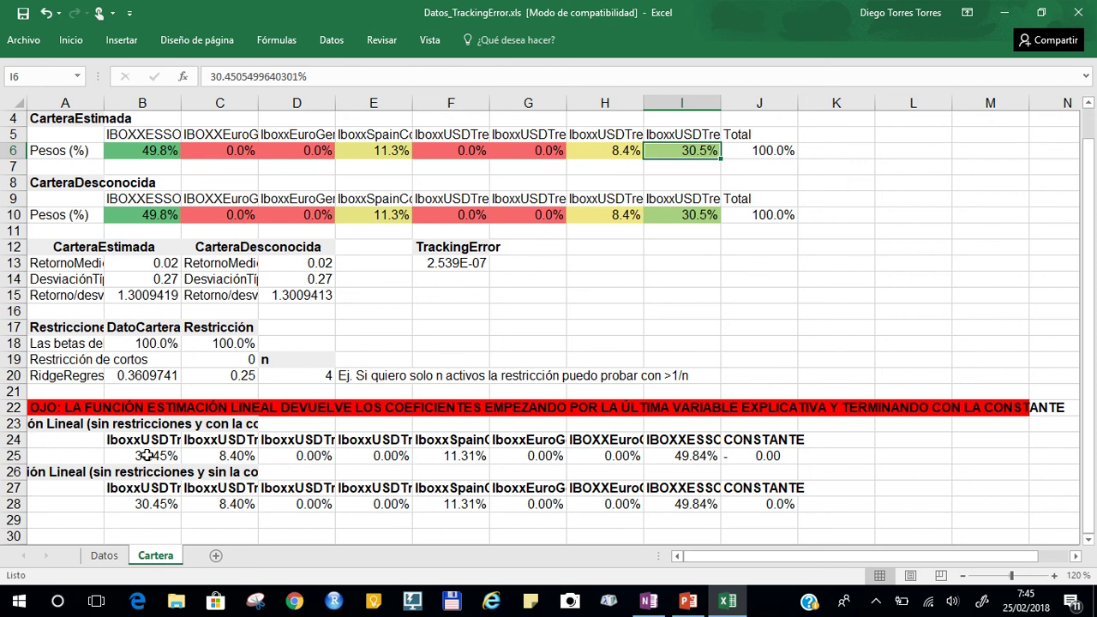
click(147, 455)
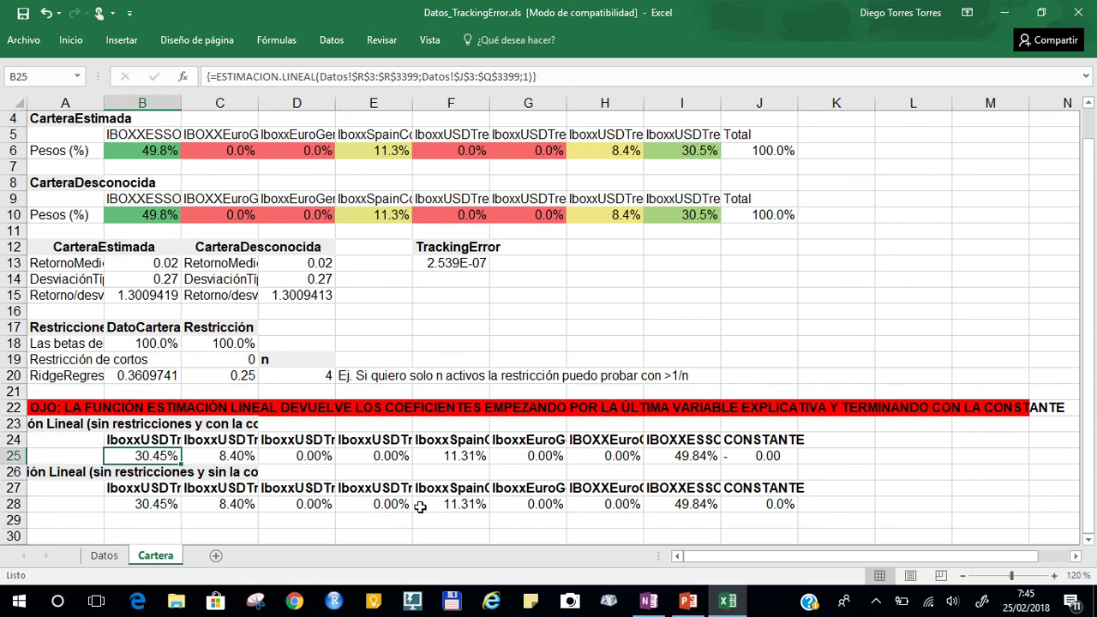
click(771, 451)
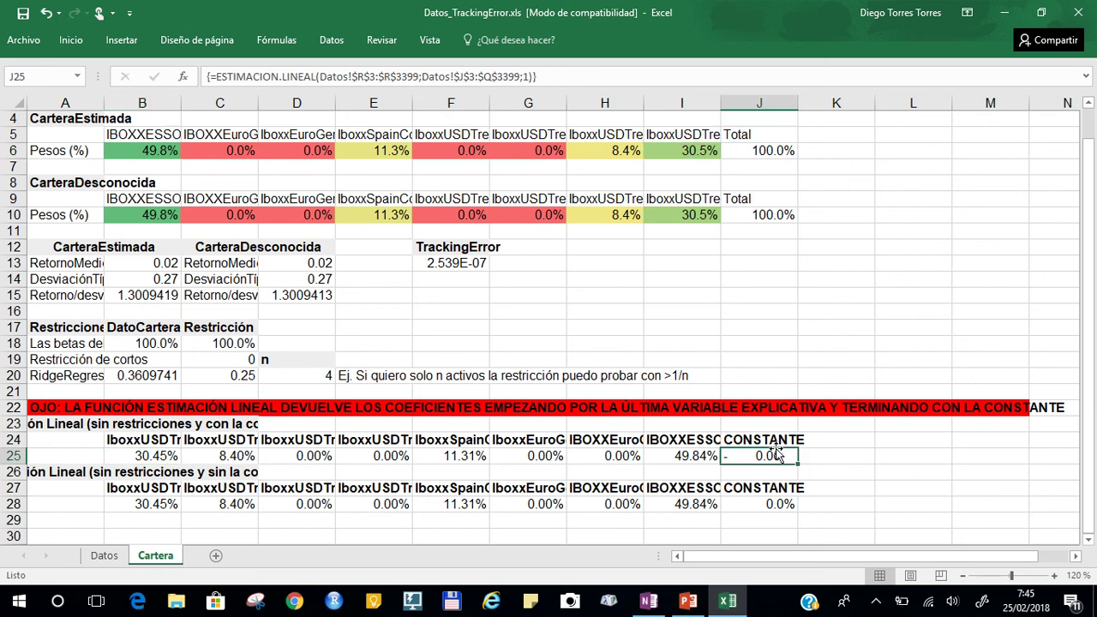
drag(129, 462, 660, 446)
click(361, 442)
click(159, 442)
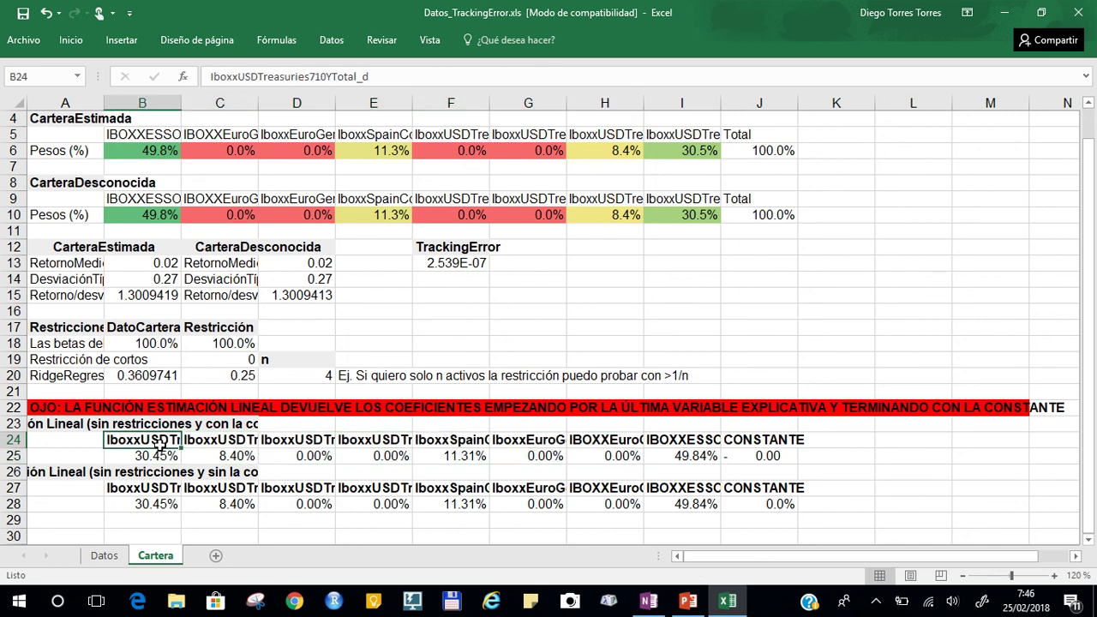
click(238, 443)
Clear the index headers in E24:I24, keeping only the first three in B24:D24.
drag(150, 439, 309, 446)
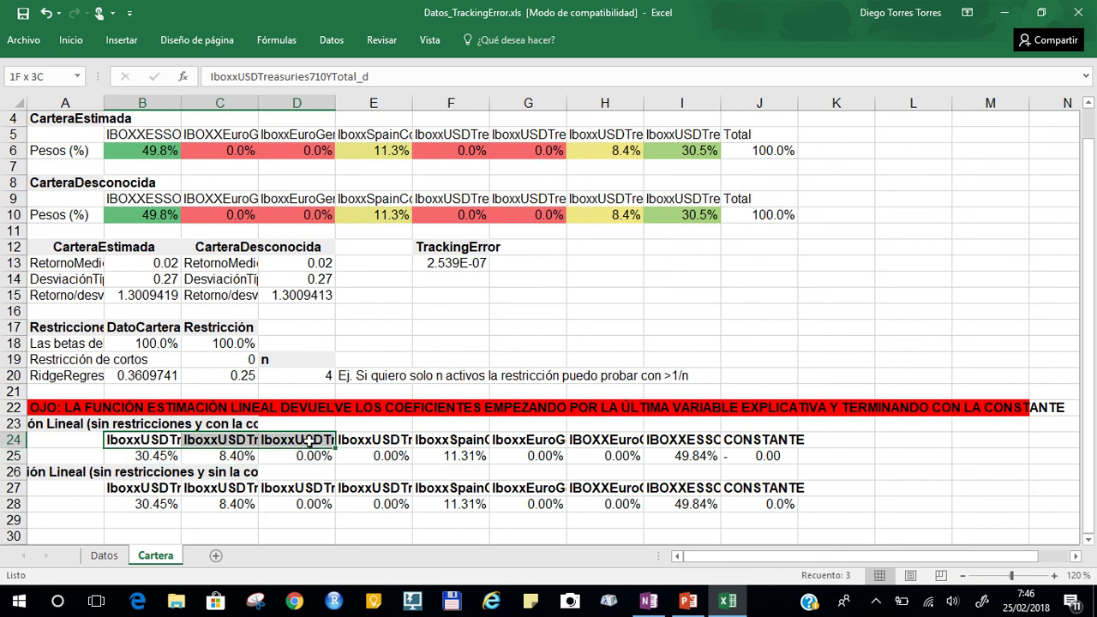
drag(308, 442, 309, 443)
drag(377, 439, 702, 441)
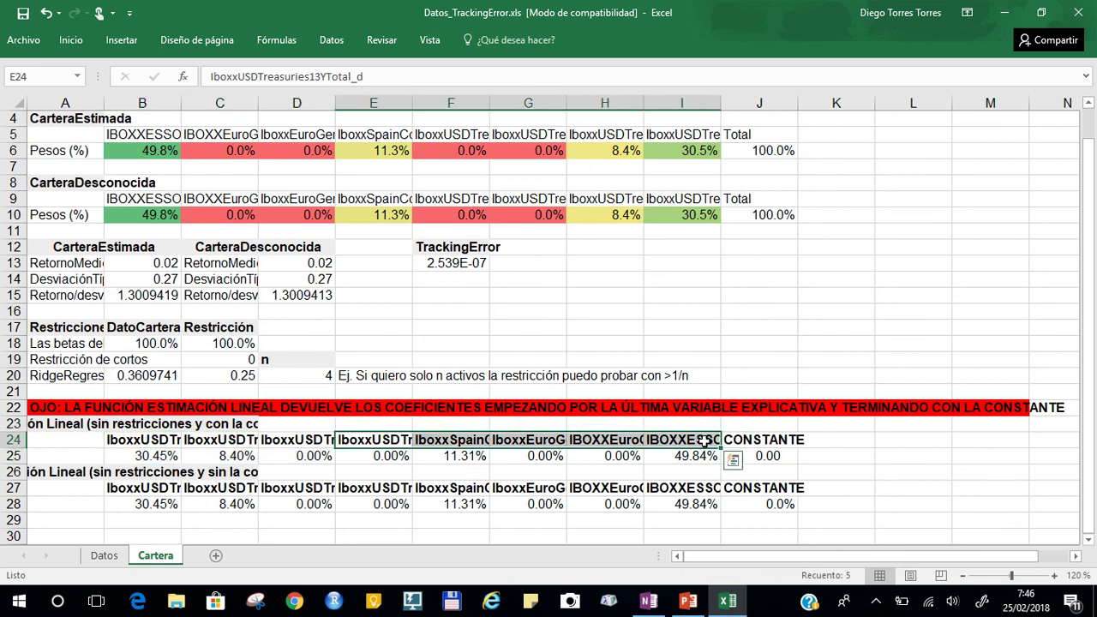
key(Delete)
Copy the CONSTANTE header from J24 into E24, right after the three remaining index headers.
key(Right)
key(Right)
key(Right)
key(Right)
key(Right)
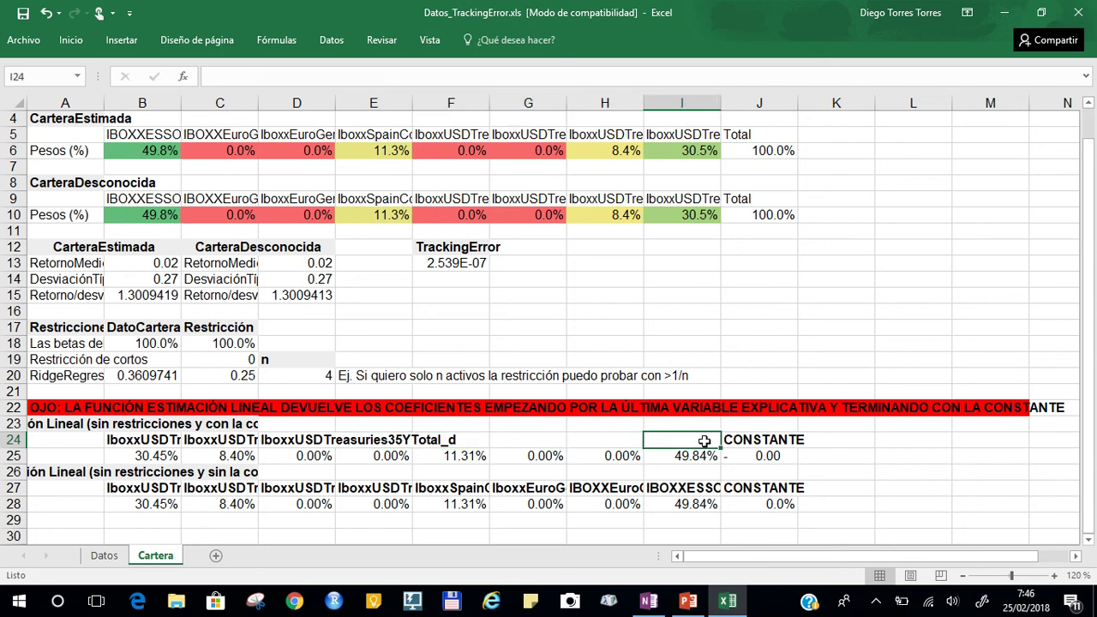
key(ctrl+c)
key(ctrl+Left)
key(ctrl+Left)
key(Right)
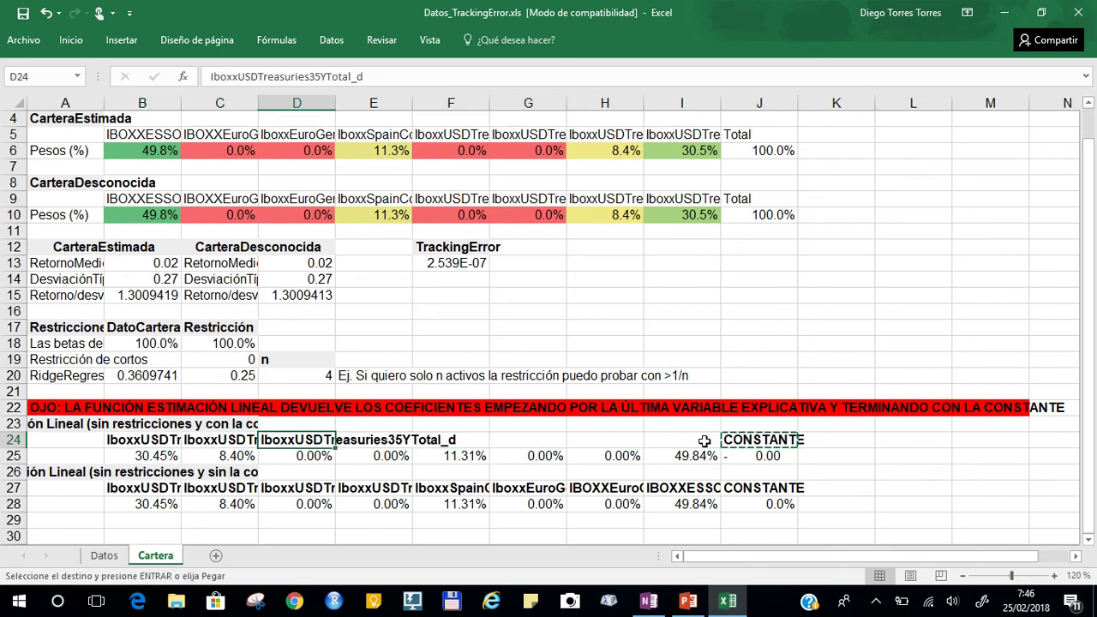
key(Right)
key(Right)
key(ctrl+v)
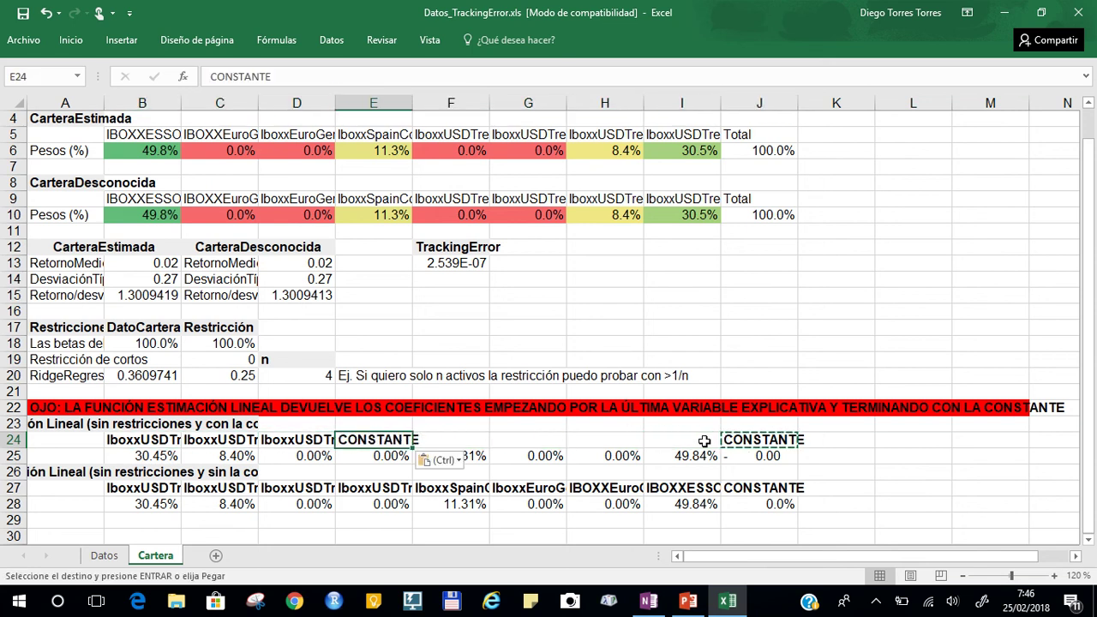
Clear the original CONSTANTE header in J24.
key(Right)
key(Right)
key(Right)
key(Right)
key(Right)
key(Down)
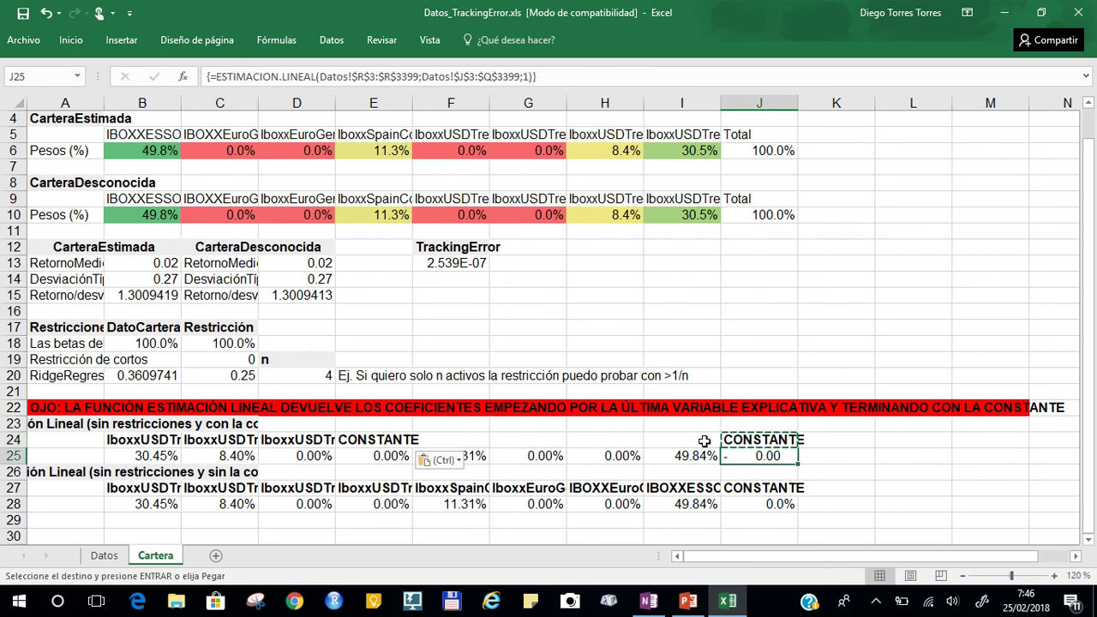
key(Up)
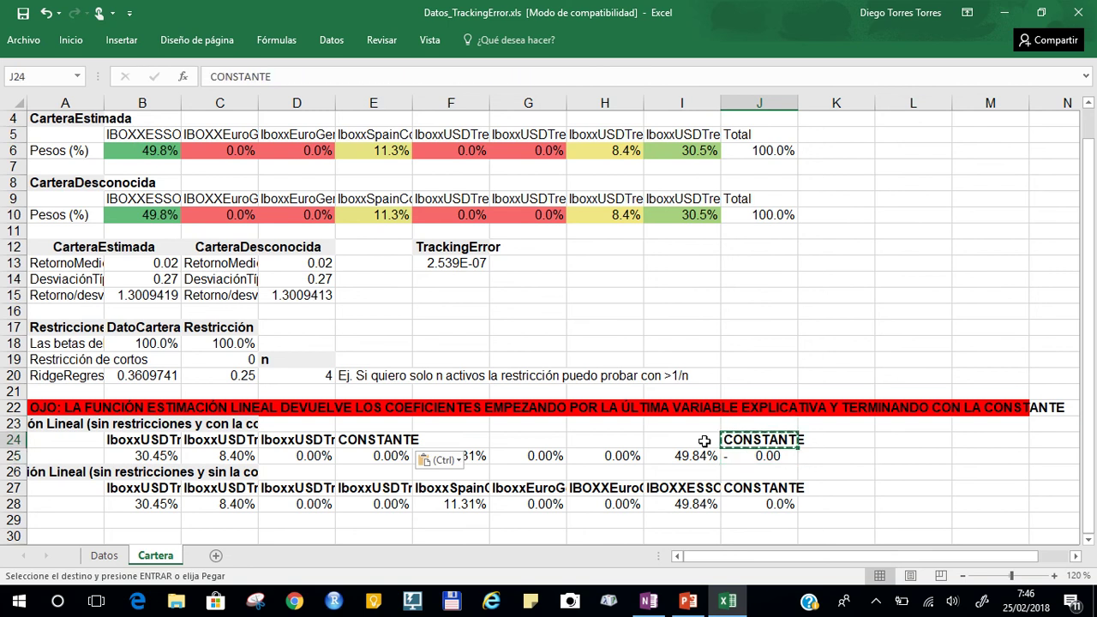
key(Delete)
Delete the whole ESTIMACION.LINEAL array formula from B25:J25.
key(Down)
key(Left)
key(ctrl+shift+Left)
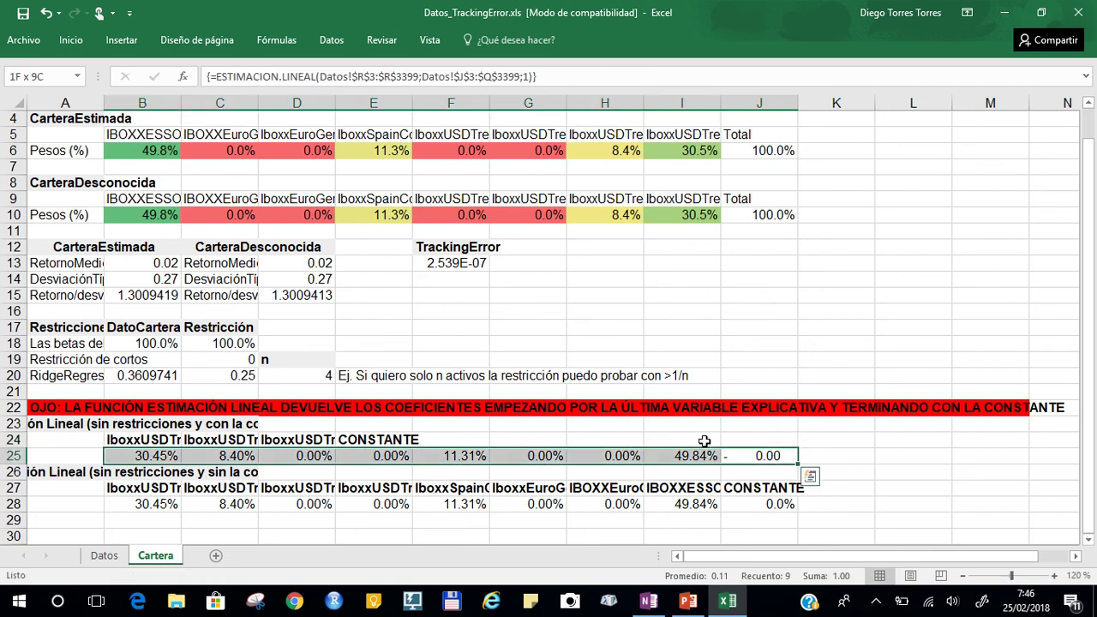
key(Delete)
key(Left)
key(Left)
key(Left)
key(Left)
key(Left)
key(Left)
key(Left)
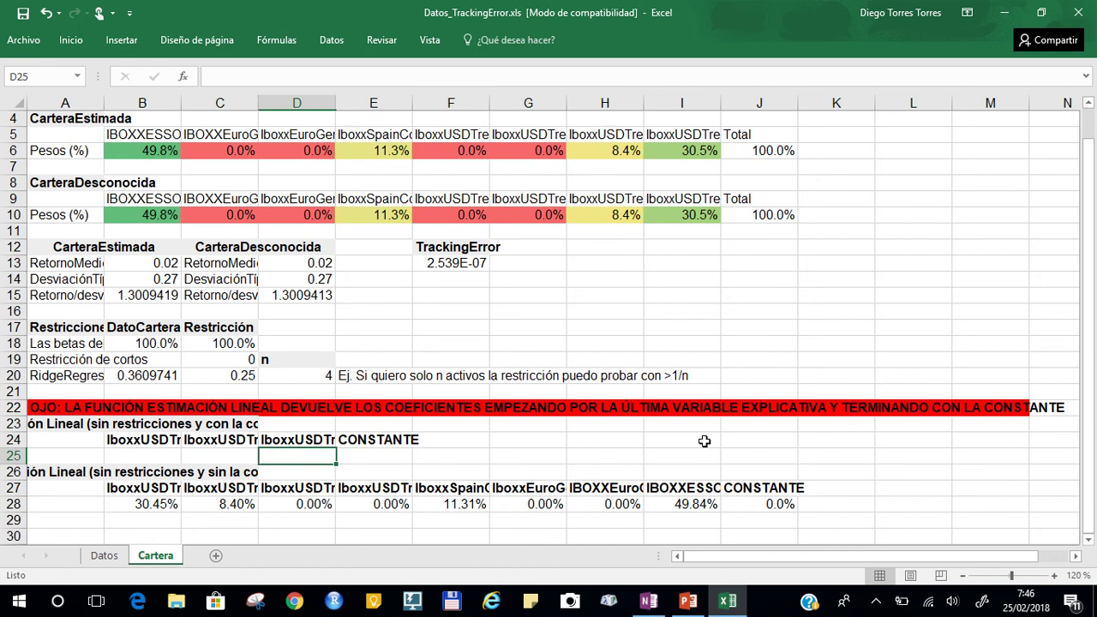
Review the cells B25:D25 against the first three CarteraDesconocida index headers in B9:D9.
key(shift+Right)
key(shift+Right)
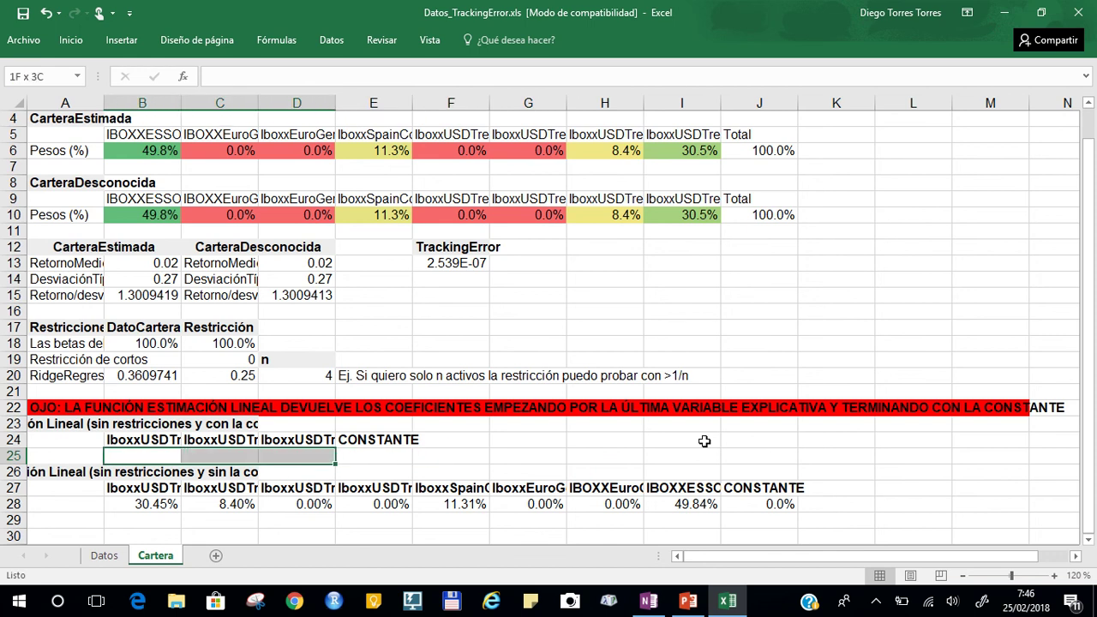
click(72, 183)
click(156, 202)
drag(156, 202, 291, 200)
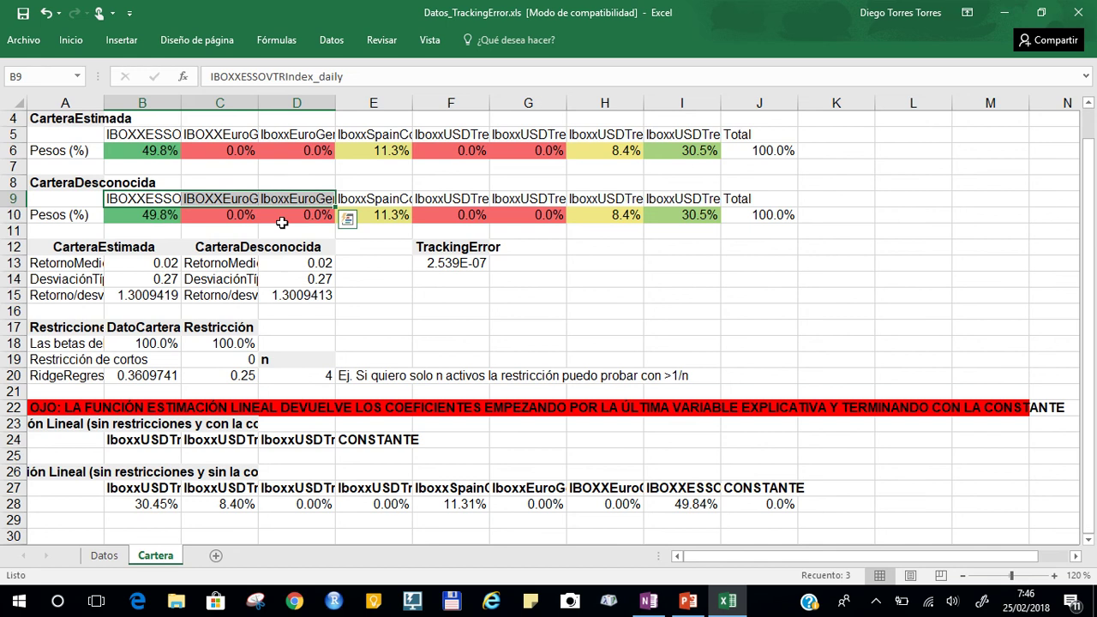
Start an ESTIMACION.LINEAL formula across B25:E25 for three coefficients and the constant.
click(154, 459)
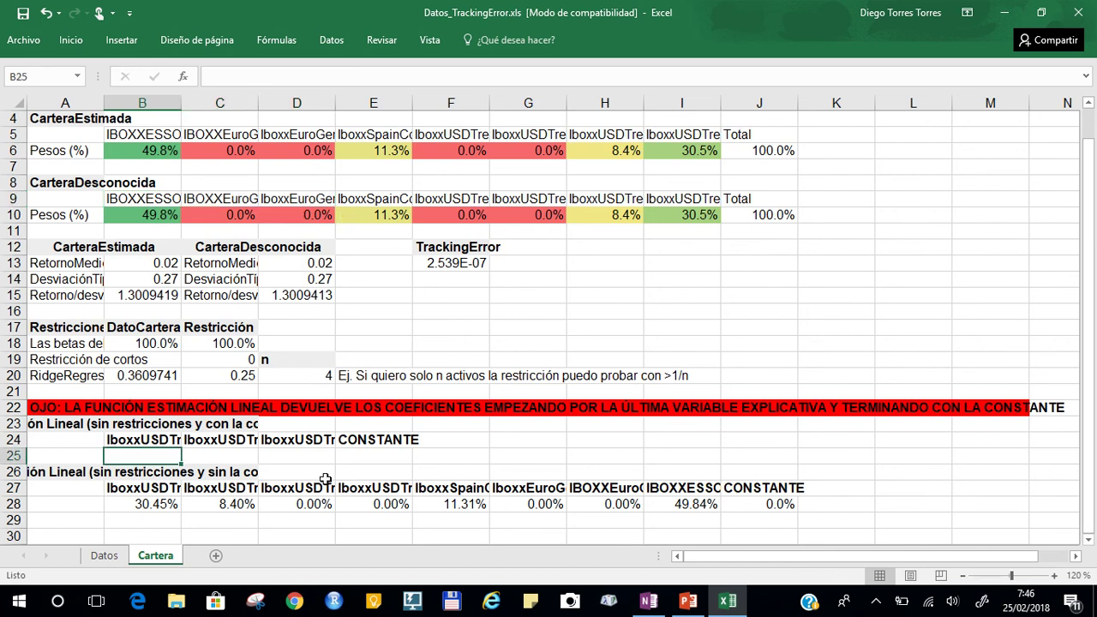
drag(155, 460, 325, 478)
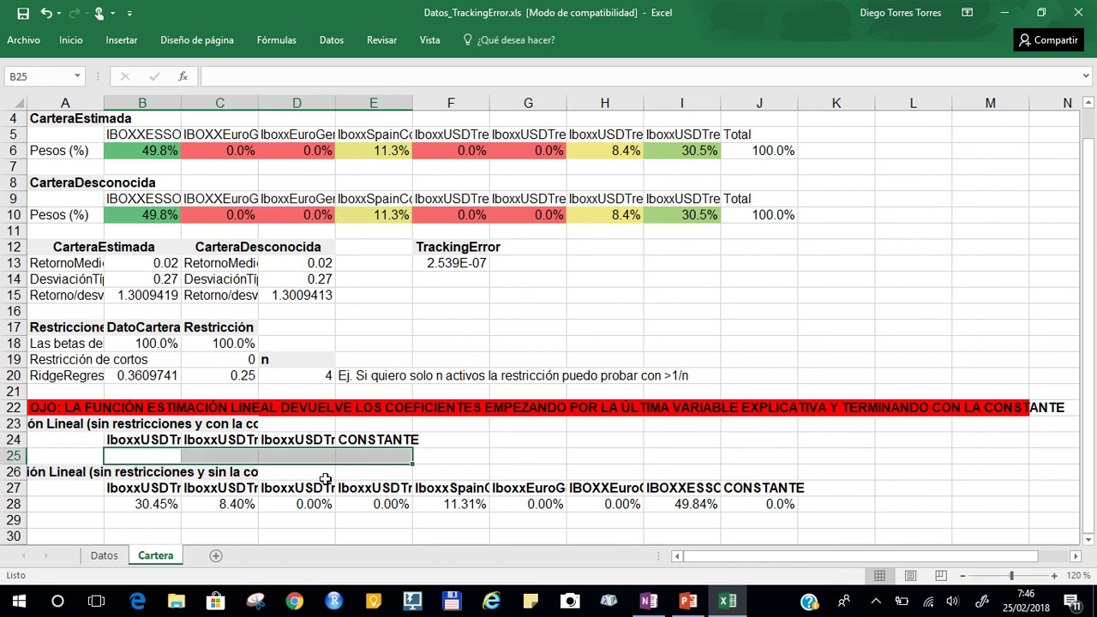
text(=es)
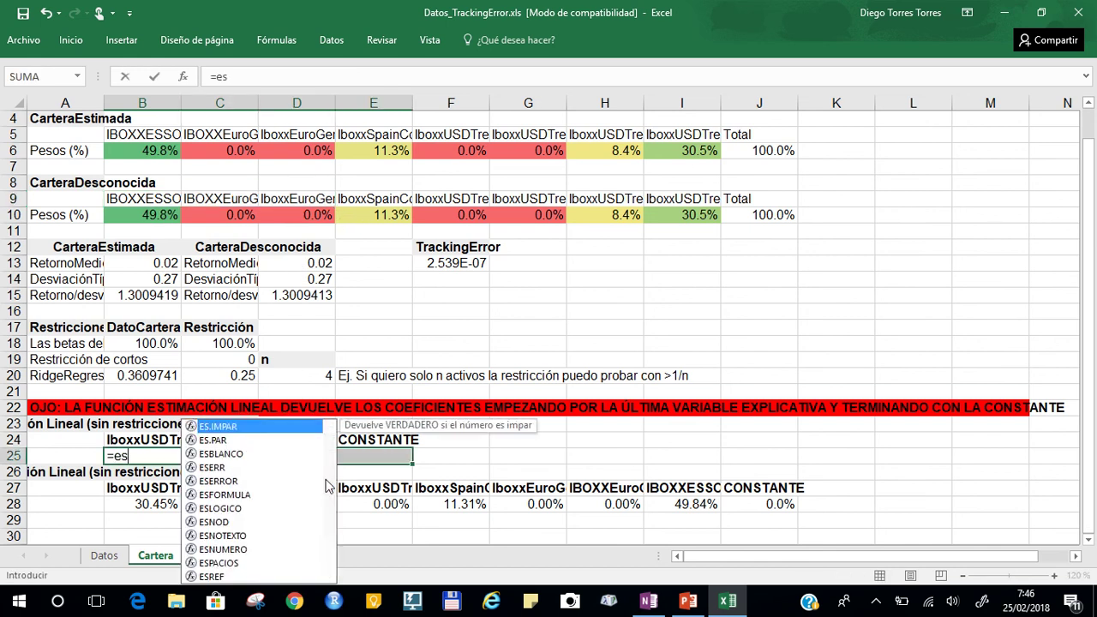
text(timacion.line)
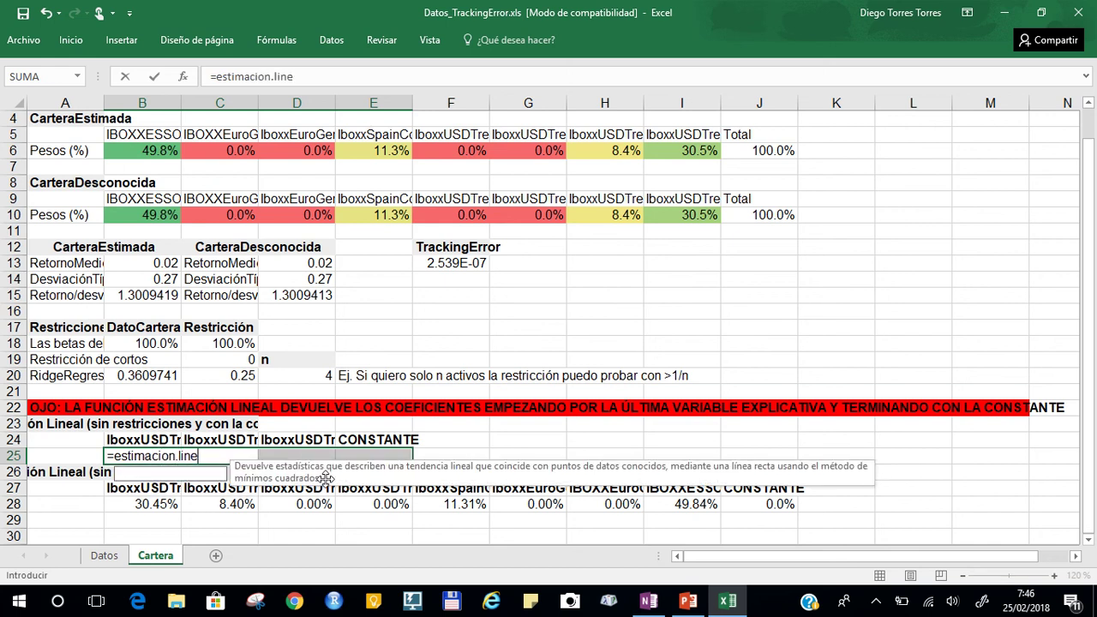
key(Tab)
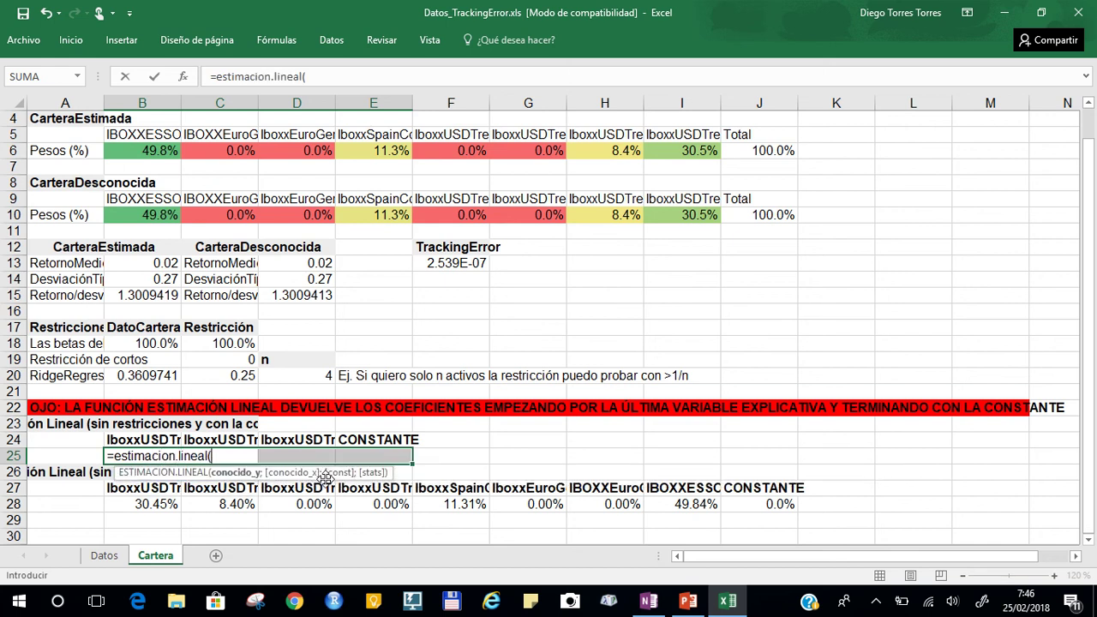
Set the known-y argument to the RetornoCarteraDesconocida data in Datos R3:R3399 as an absolute reference.
click(117, 558)
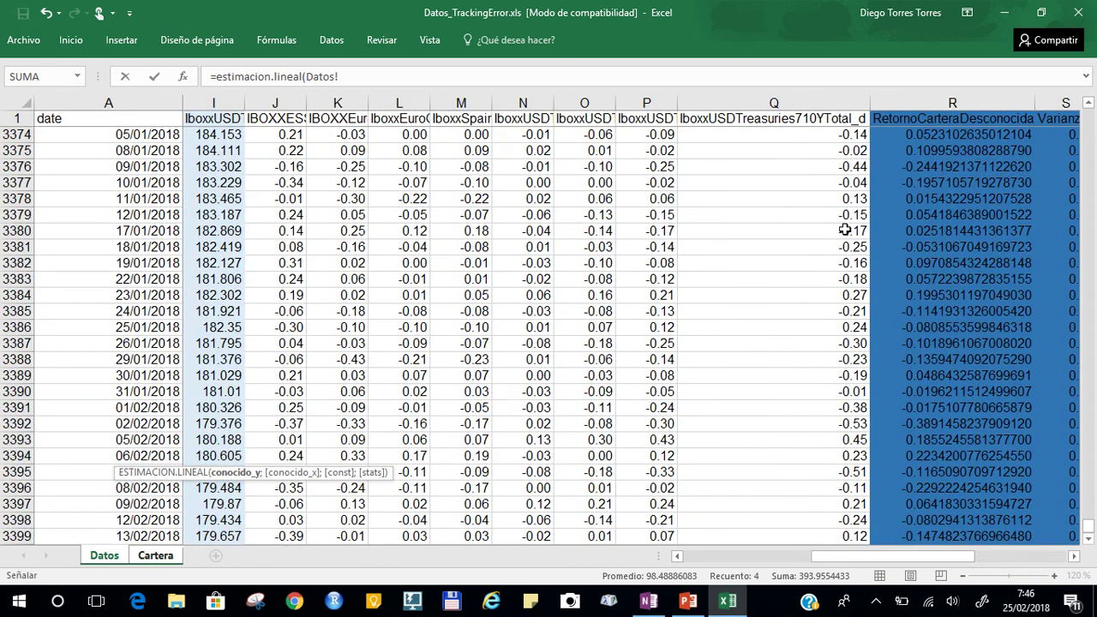
click(937, 169)
key(ctrl+shift+Up)
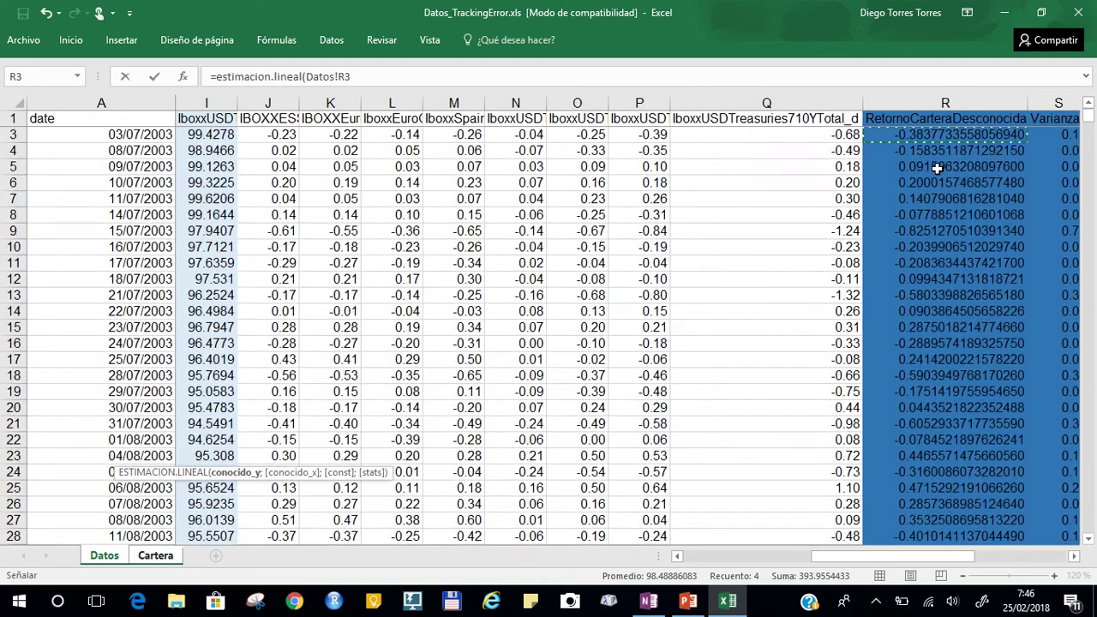
key(ctrl+shift+Down)
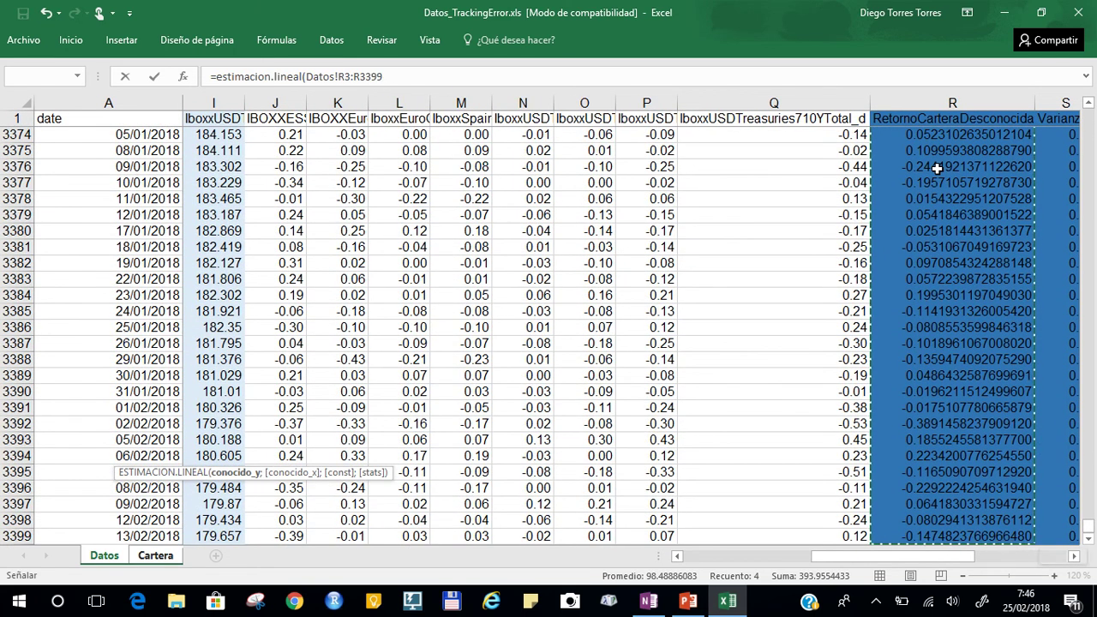
key(F4)
text(;)
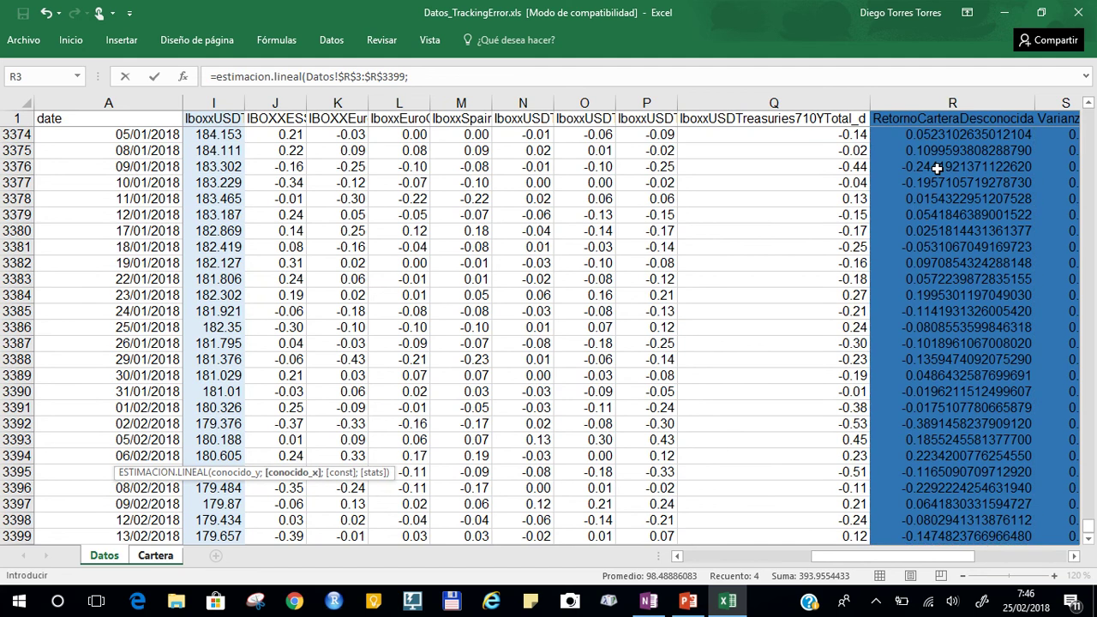
Set the known-x argument to the first three index return columns, Datos J3:L3399, as an absolute reference.
click(324, 134)
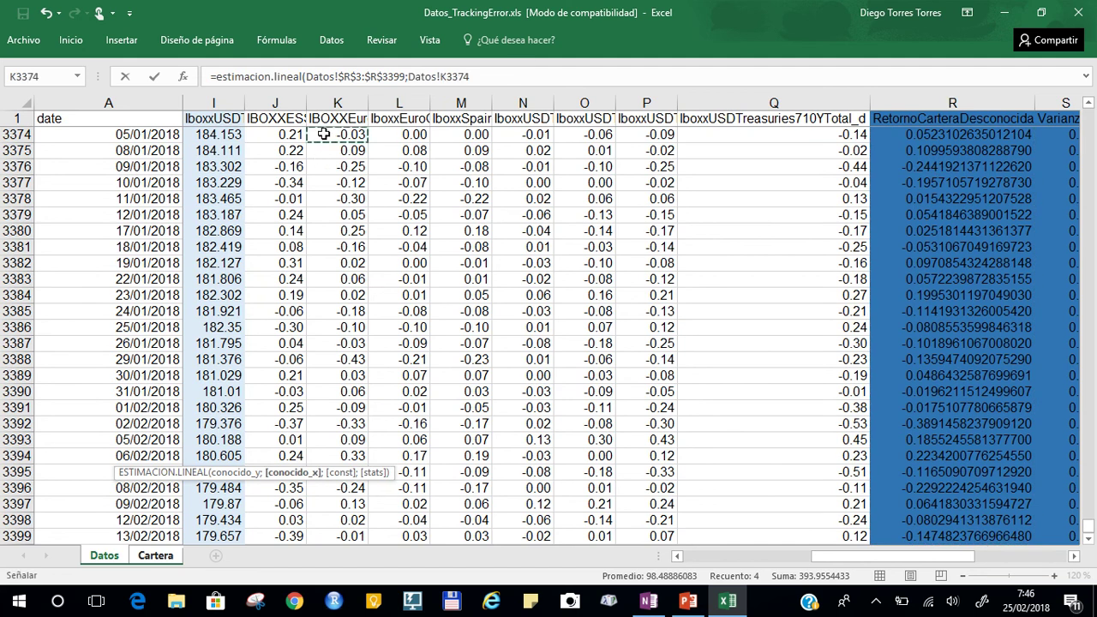
key(ctrl+Up)
key(Left)
key(Left)
key(Up)
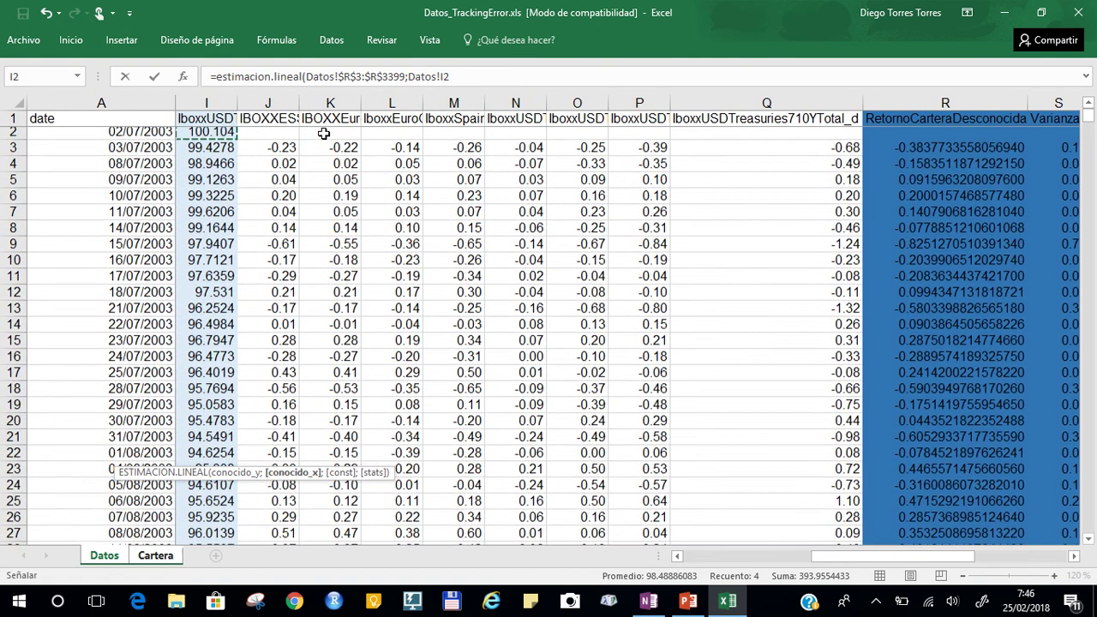
key(Right)
key(Down)
key(shift+Right)
key(shift+Right)
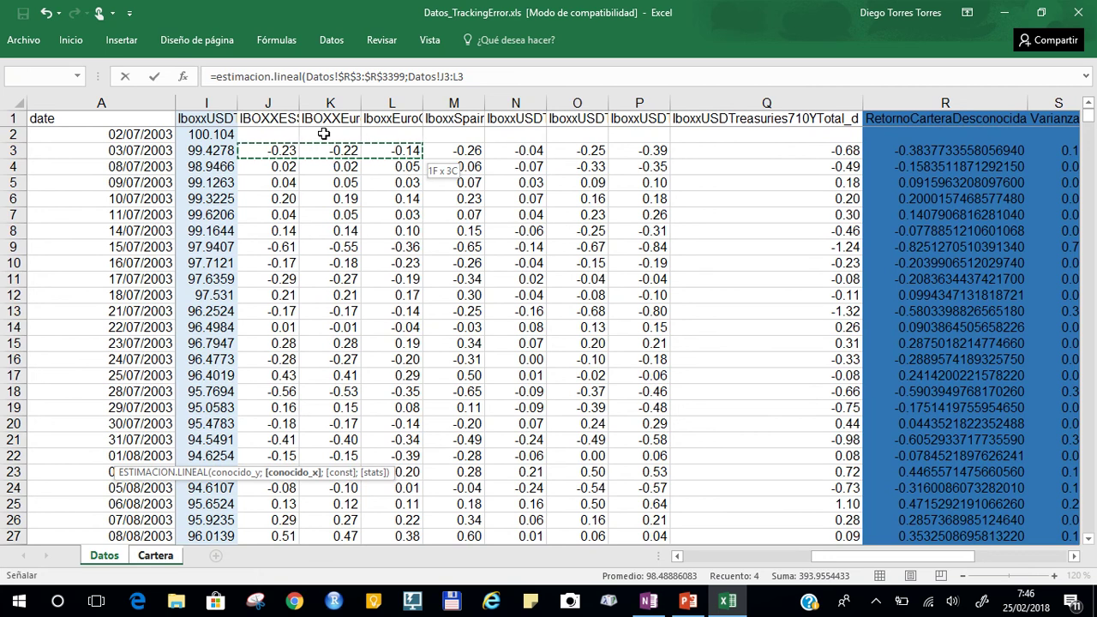
key(ctrl+shift+Down)
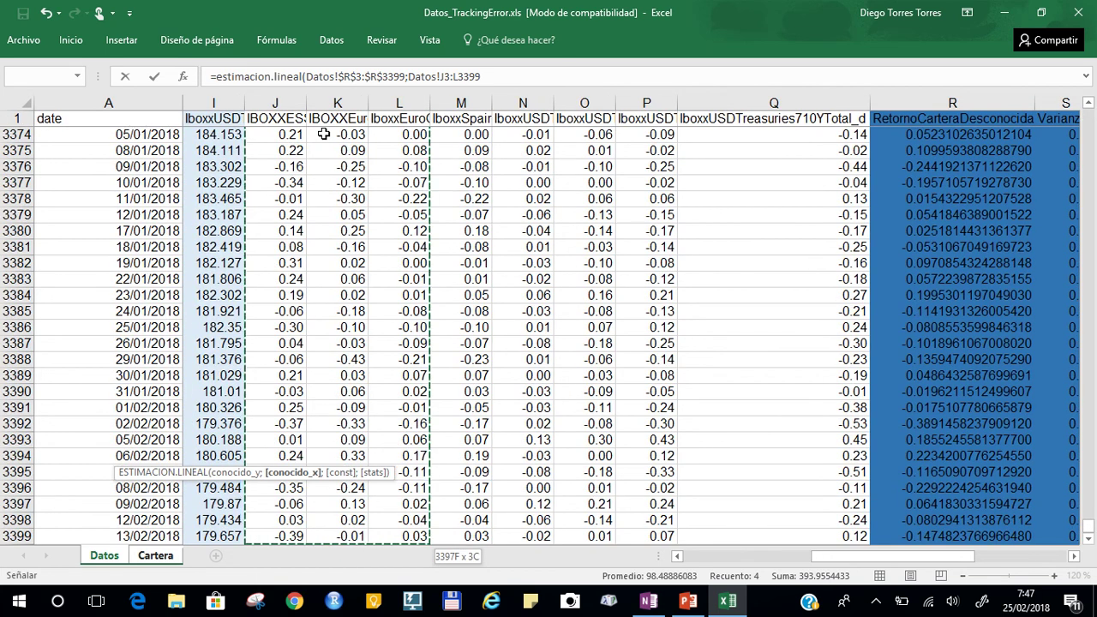
key(F4)
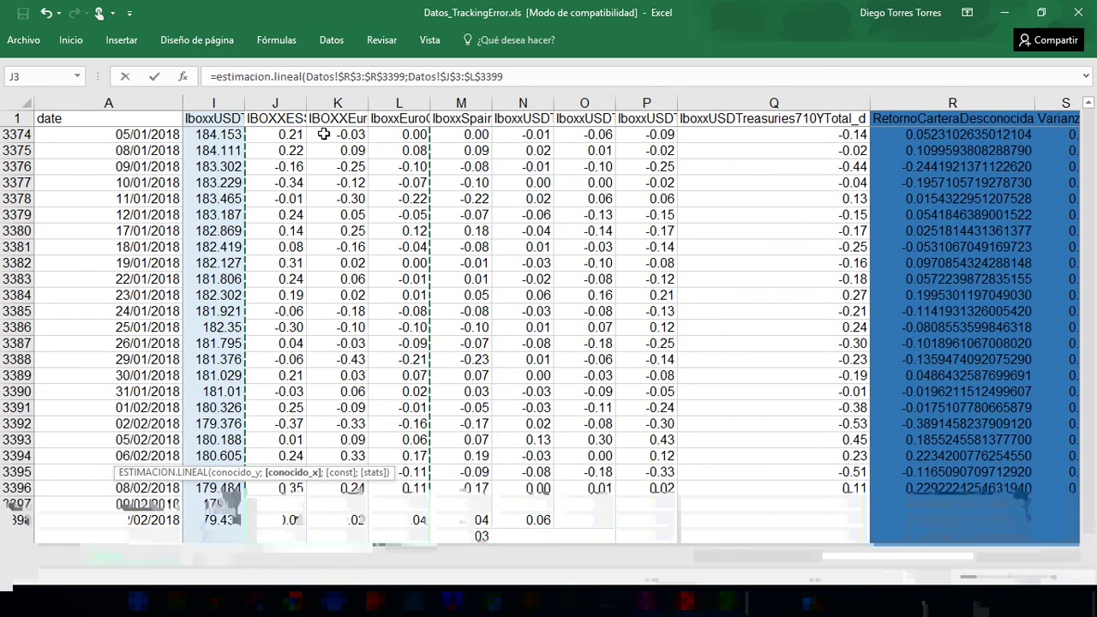
Set the constant argument to 1 and enter the formula as an array formula in B25:E25.
text(;)
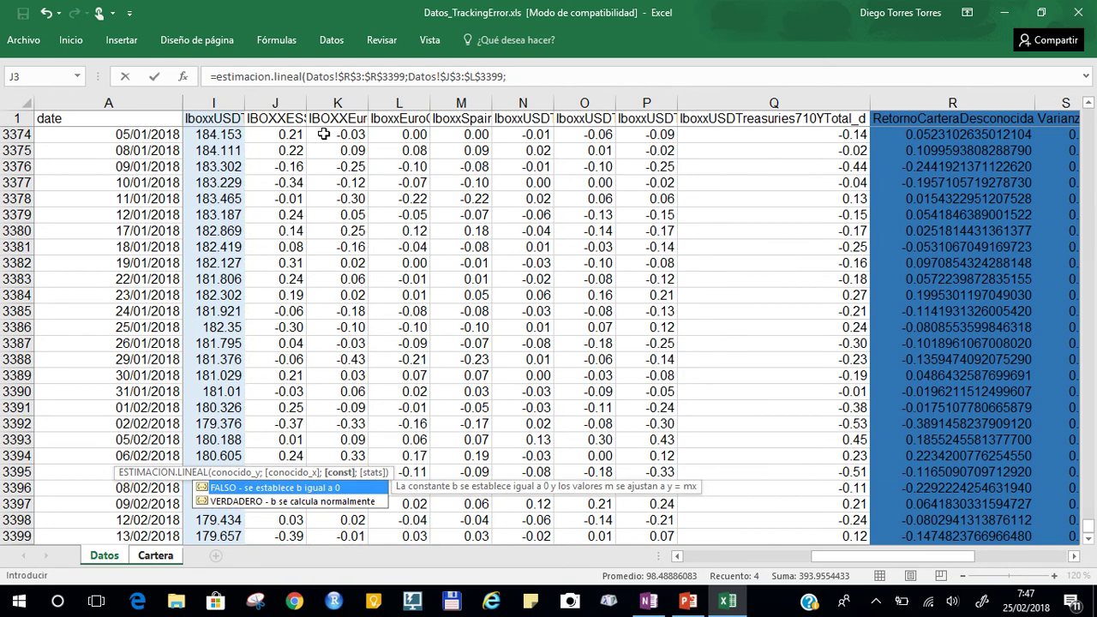
text(1))
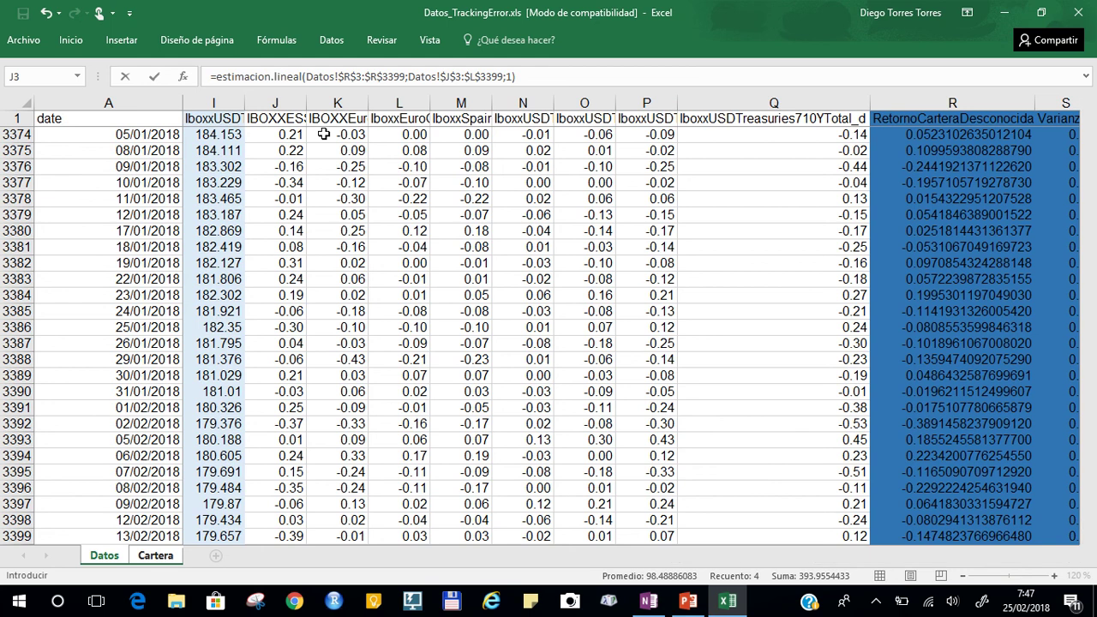
key(ctrl+shift+Return)
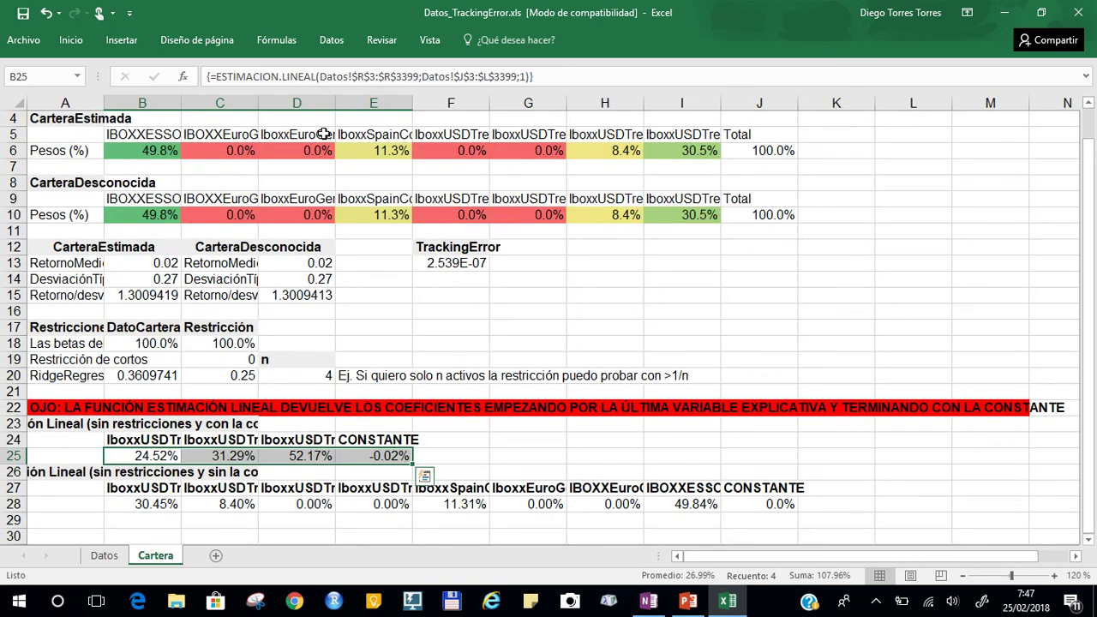
Review the three regression coefficients and the constant in B25:E25.
key(Right)
key(Right)
key(Right)
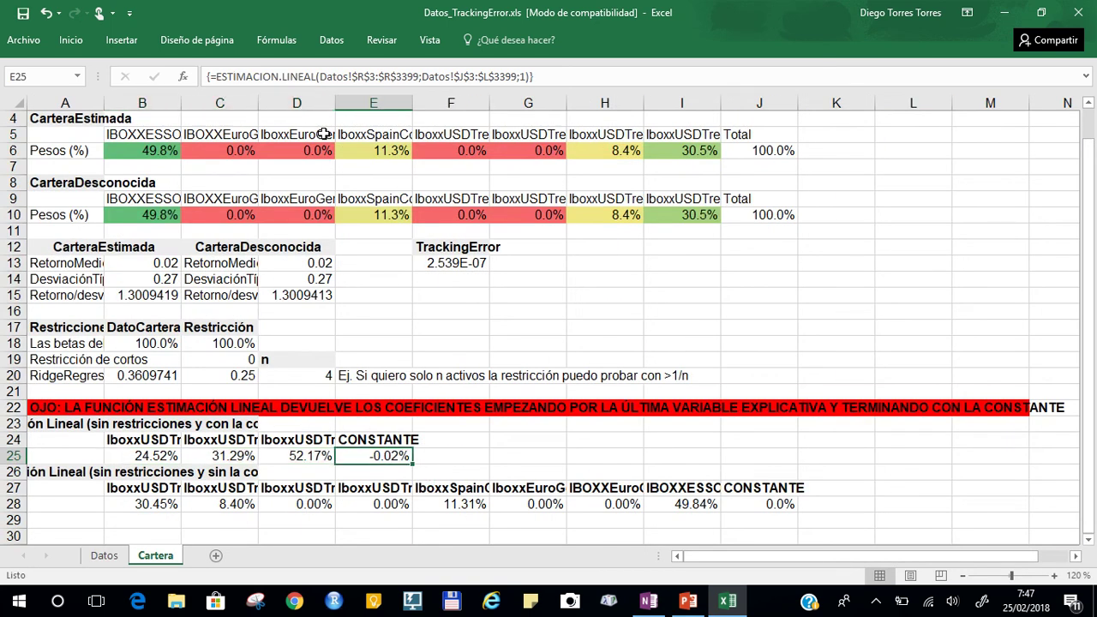
key(Left)
key(Left)
key(Left)
key(Right)
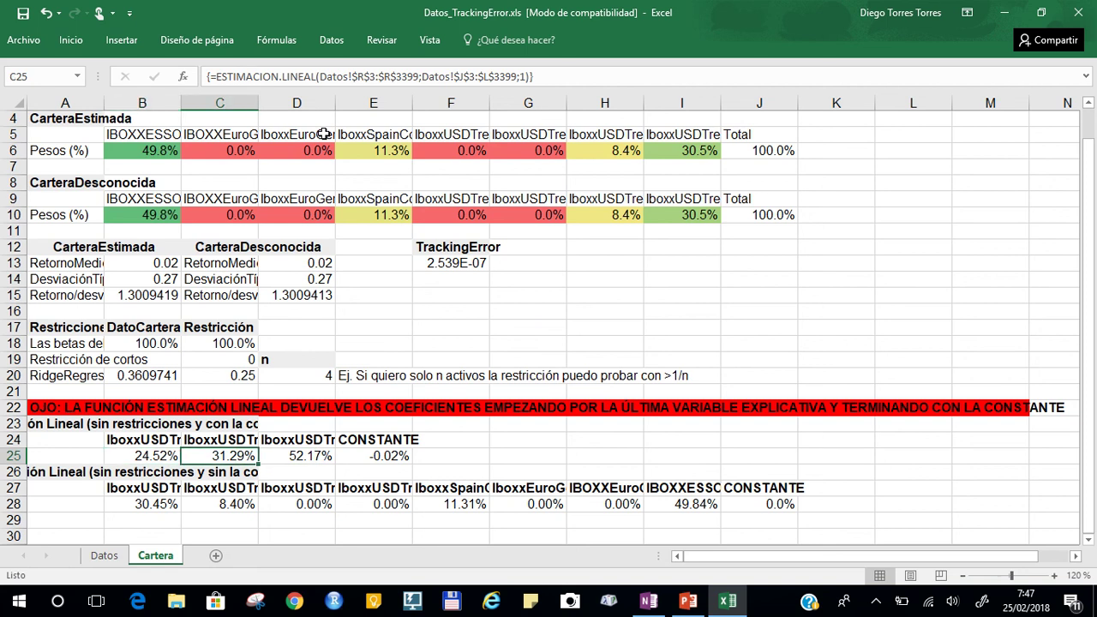
Check the sum of the three index coefficients in B25:D25 against a fully invested portfolio.
key(Left)
key(shift+Right)
key(shift+Right)
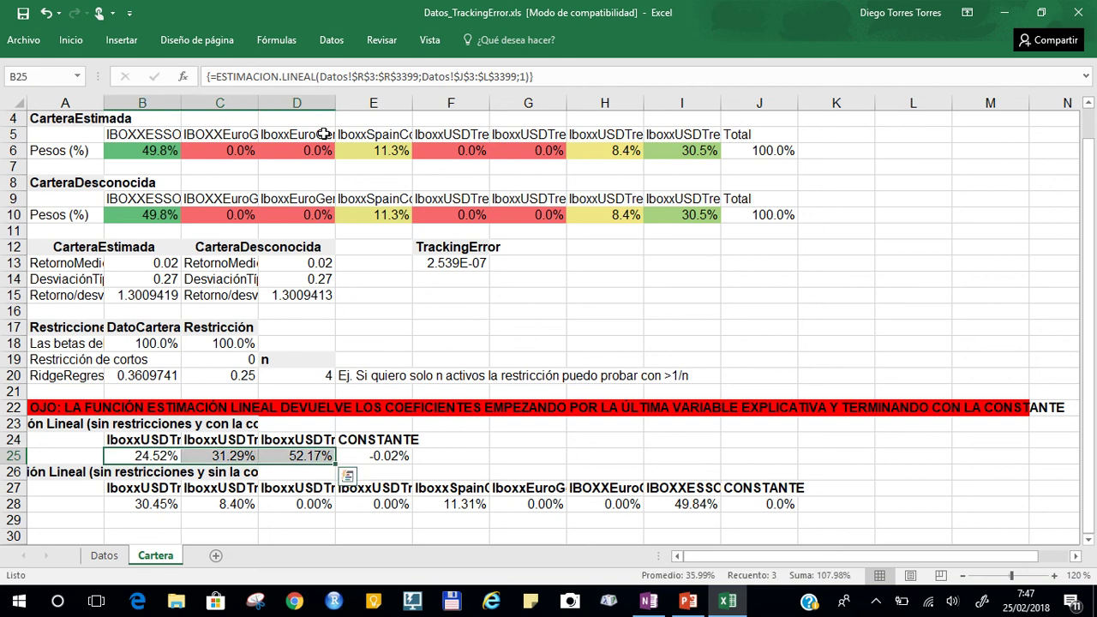
key(Right)
key(Right)
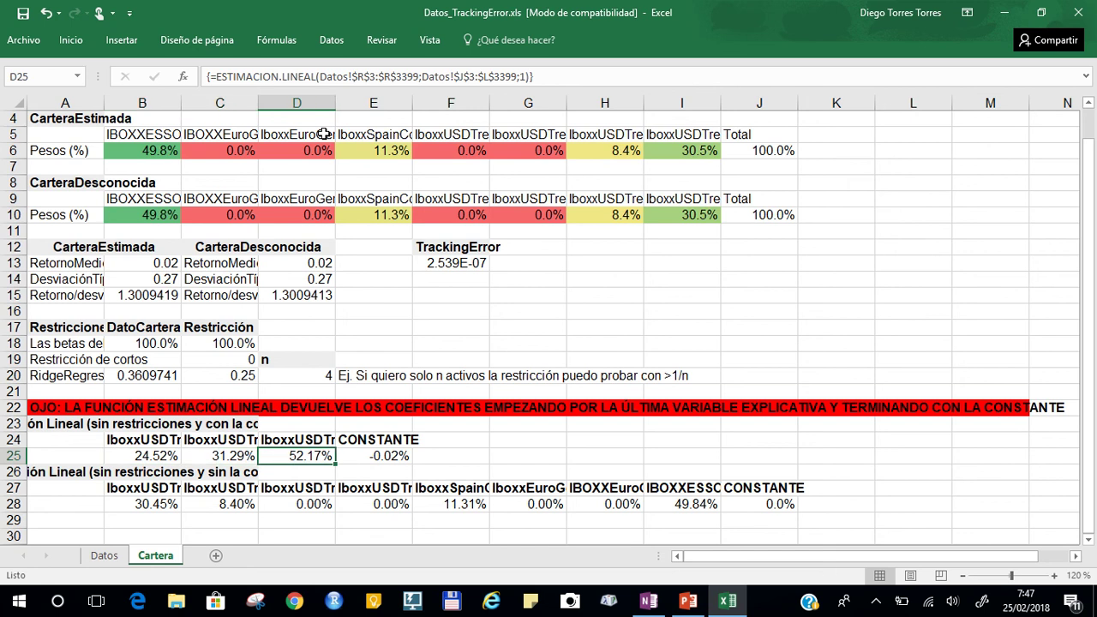
key(Left)
key(Left)
Examine the regression constant in E25 together with its CONSTANTE header.
key(Right)
key(Right)
key(Right)
key(Right)
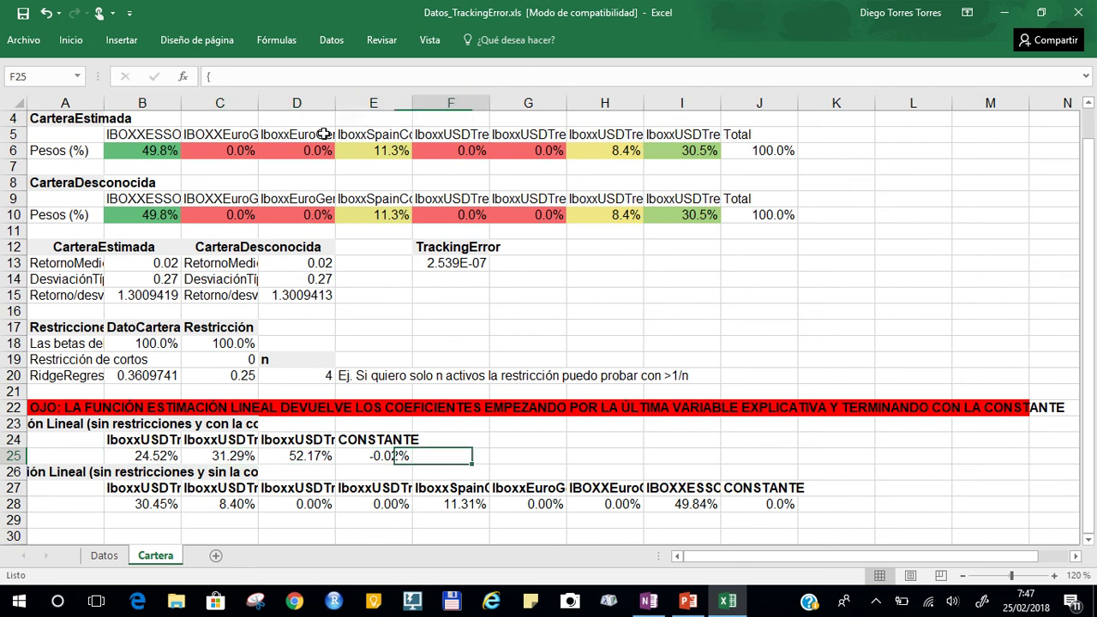
key(Left)
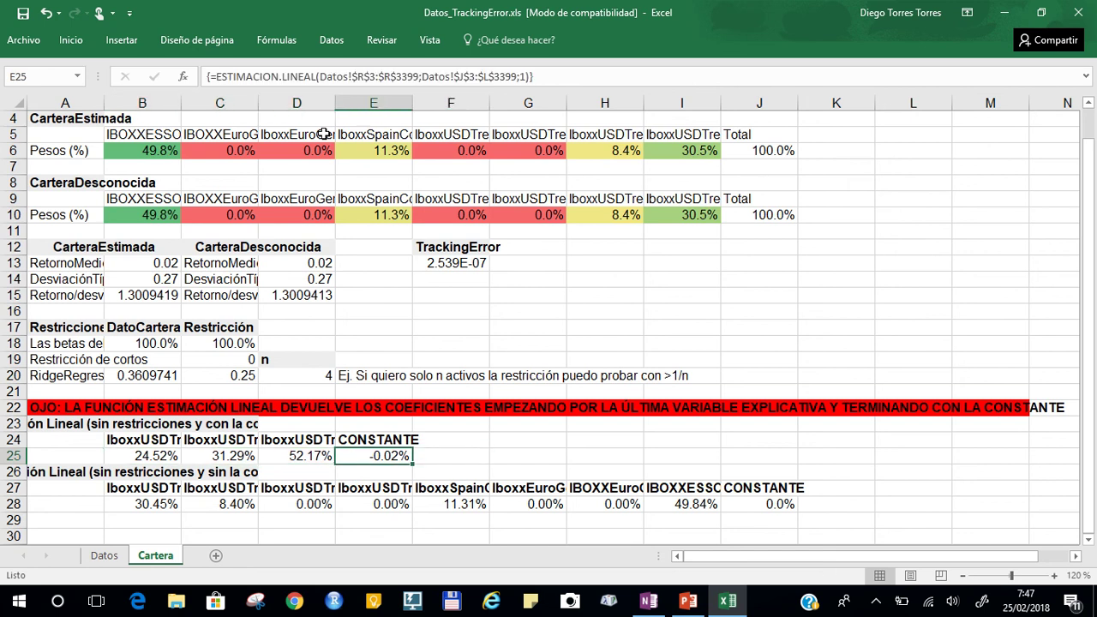
key(Left)
key(Right)
key(Right)
key(Left)
key(Up)
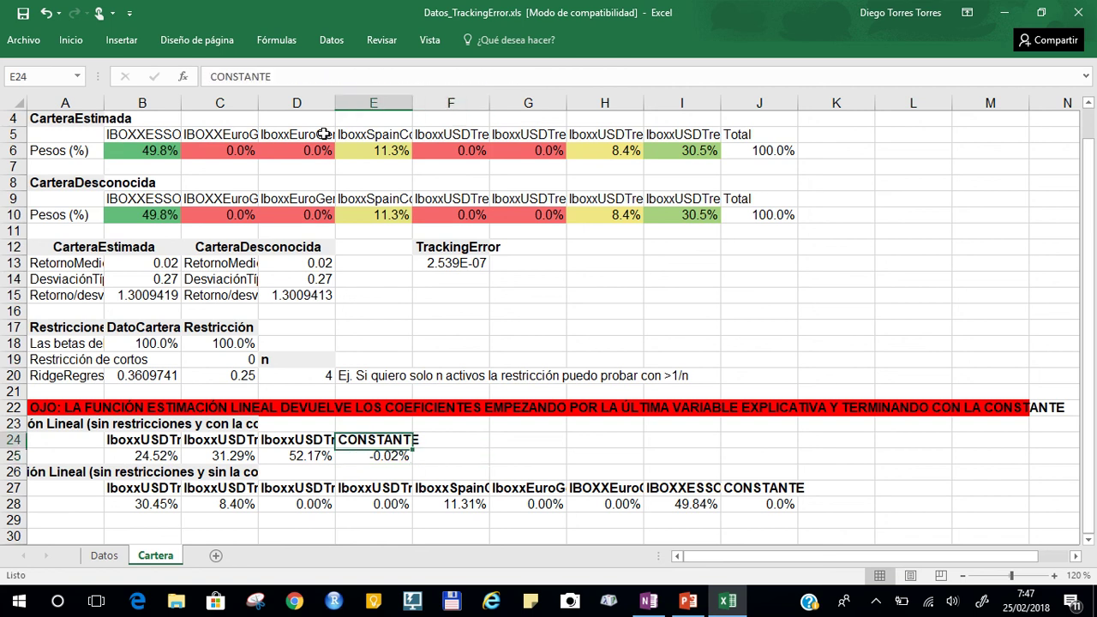
key(Down)
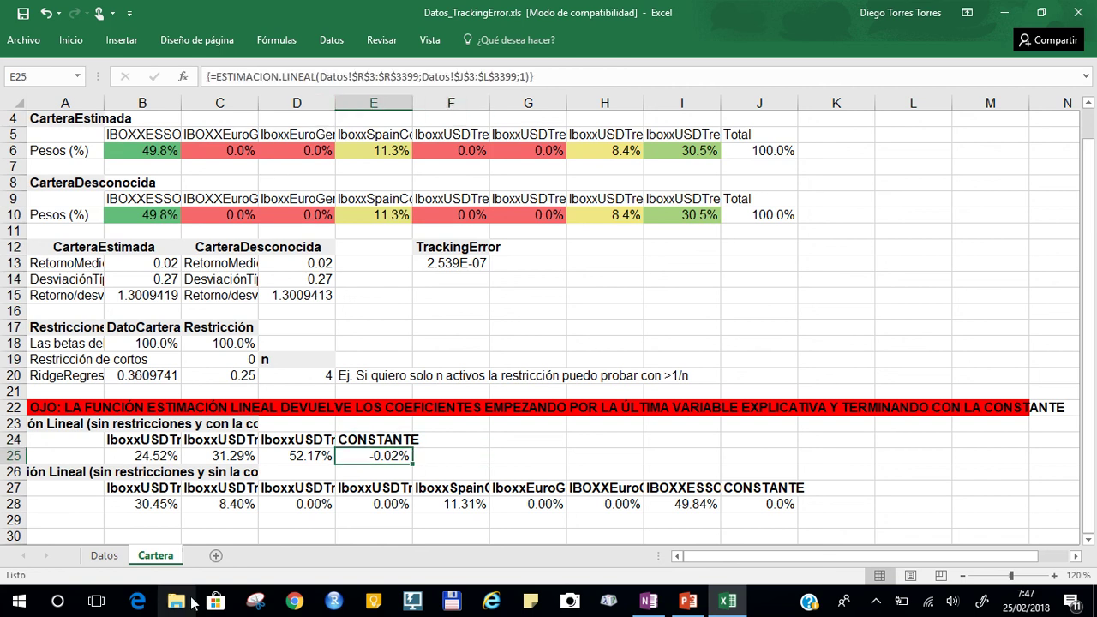
Go to M3 on the Datos sheet, the first return of the indices left out of the regression.
click(104, 556)
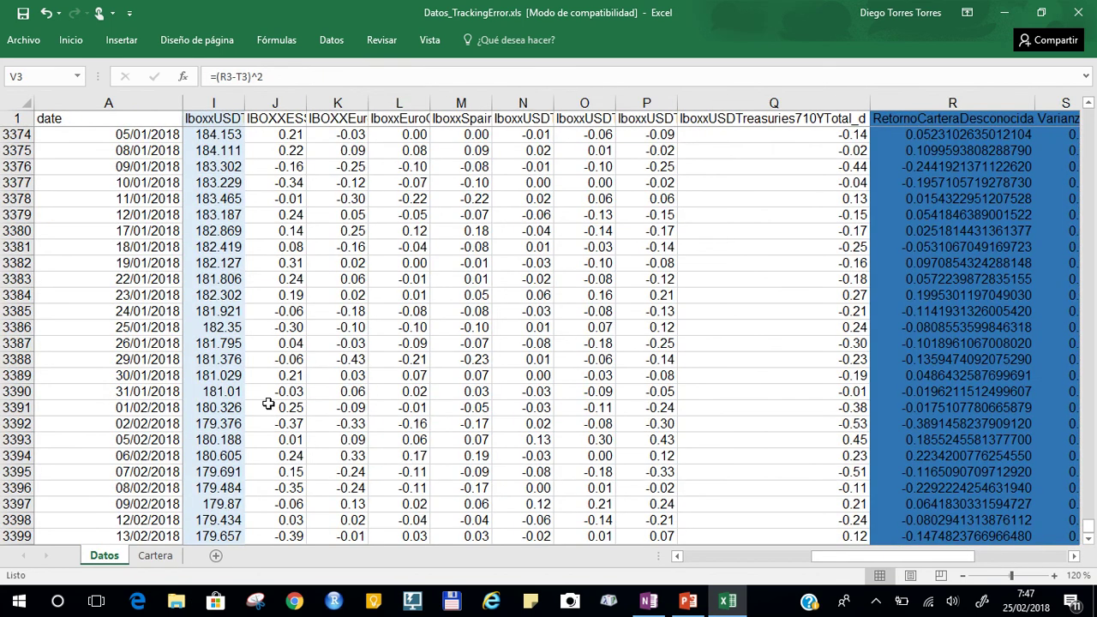
click(330, 133)
key(Up)
key(Up)
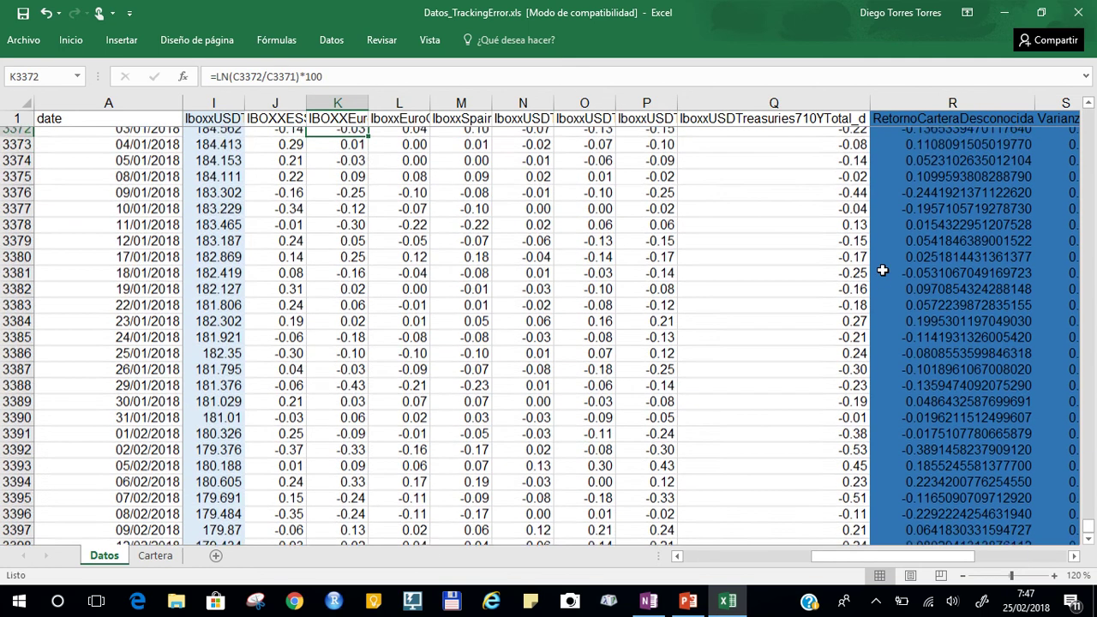
key(ctrl+Up)
key(Right)
key(Right)
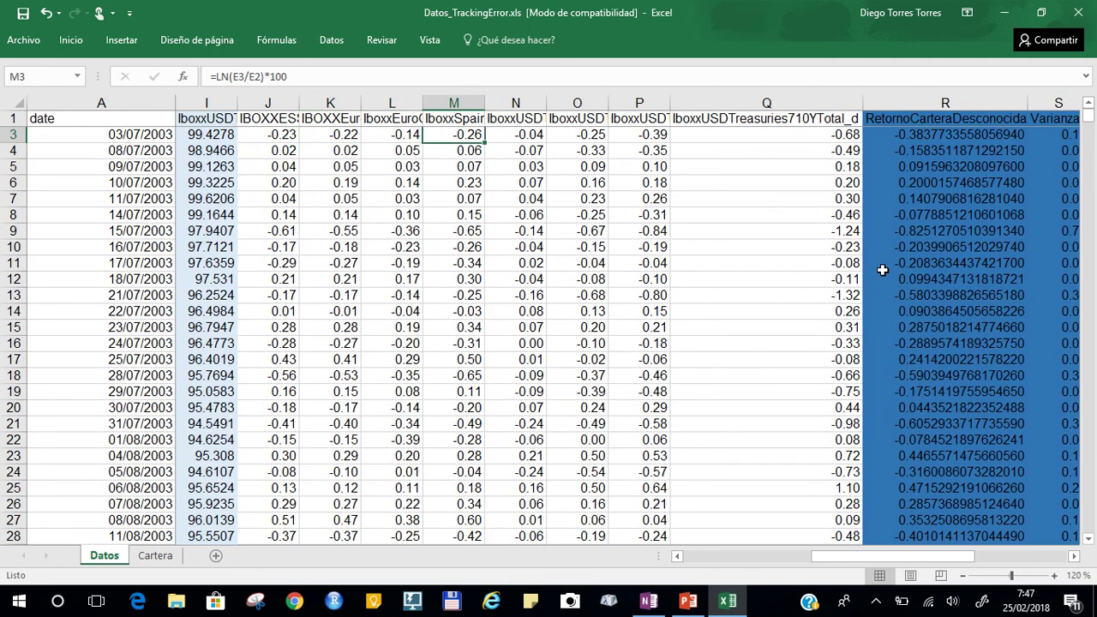
key(Up)
key(Down)
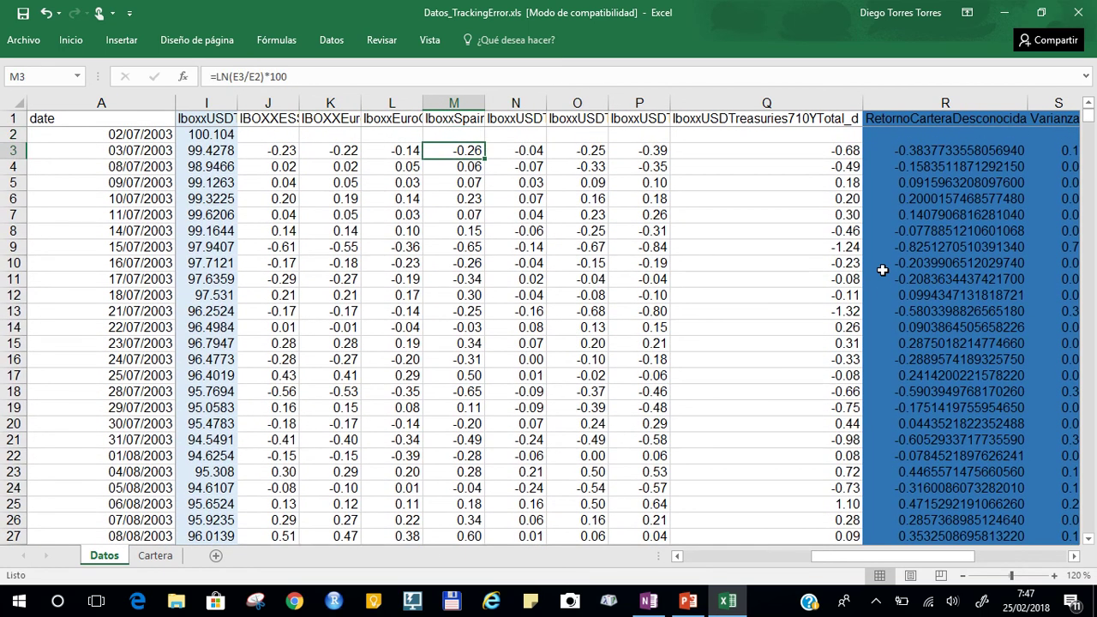
Highlight the five index return columns omitted from the regression, M3:Q3399, and inspect them.
key(shift+Right)
key(shift+Right)
key(shift+Right)
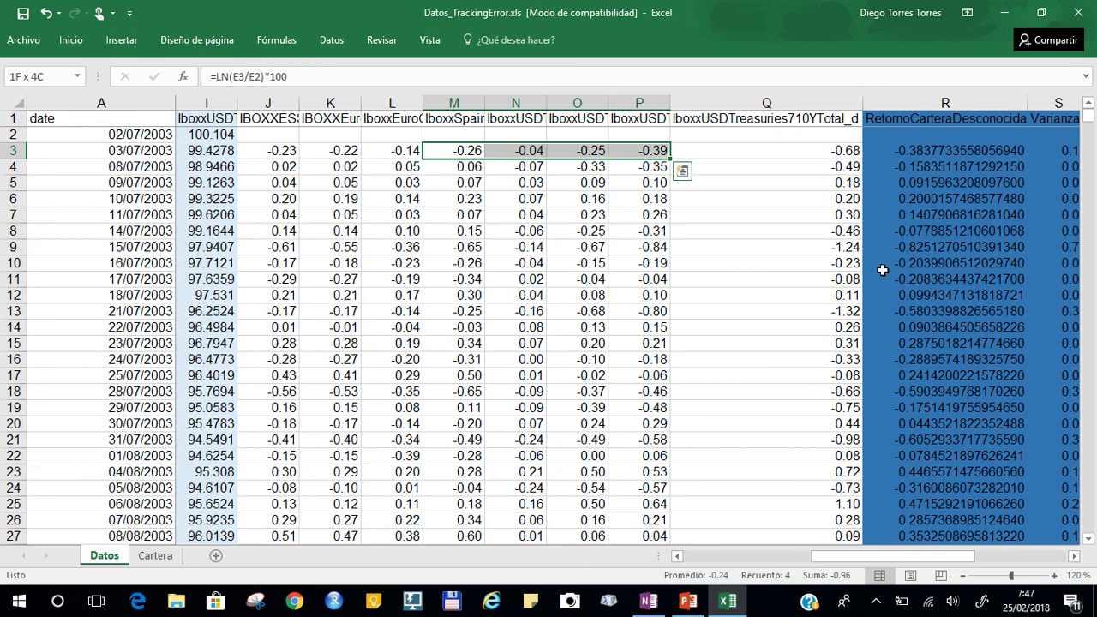
key(shift+Left)
key(shift+Left)
key(shift+Left)
key(shift+Left)
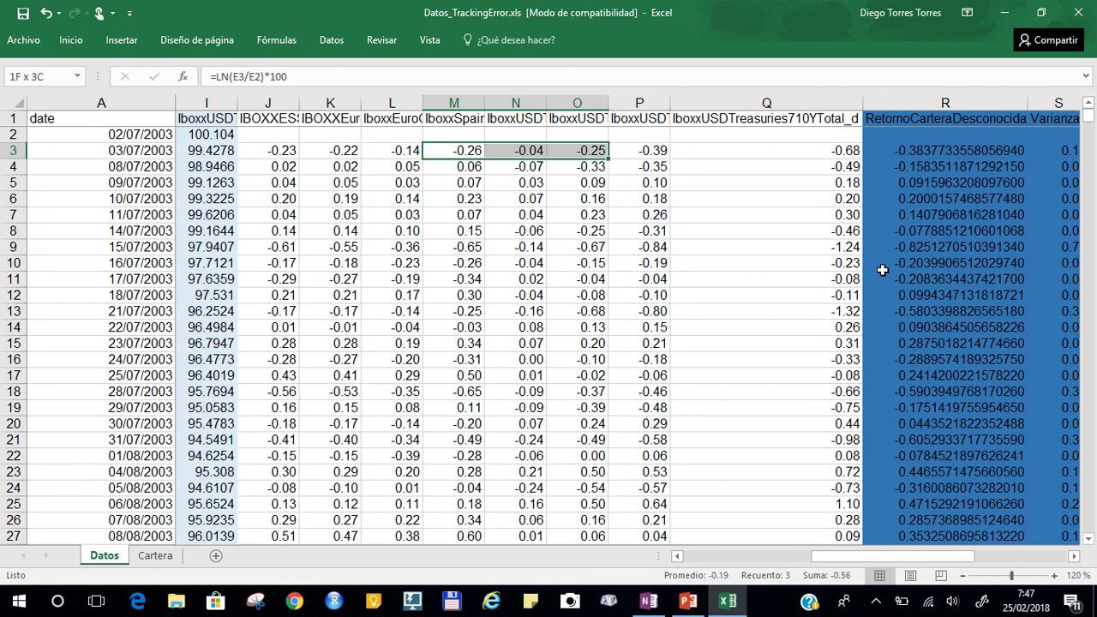
key(shift+Right)
key(shift+Right)
key(shift+Right)
key(shift+Right)
key(shift+Right)
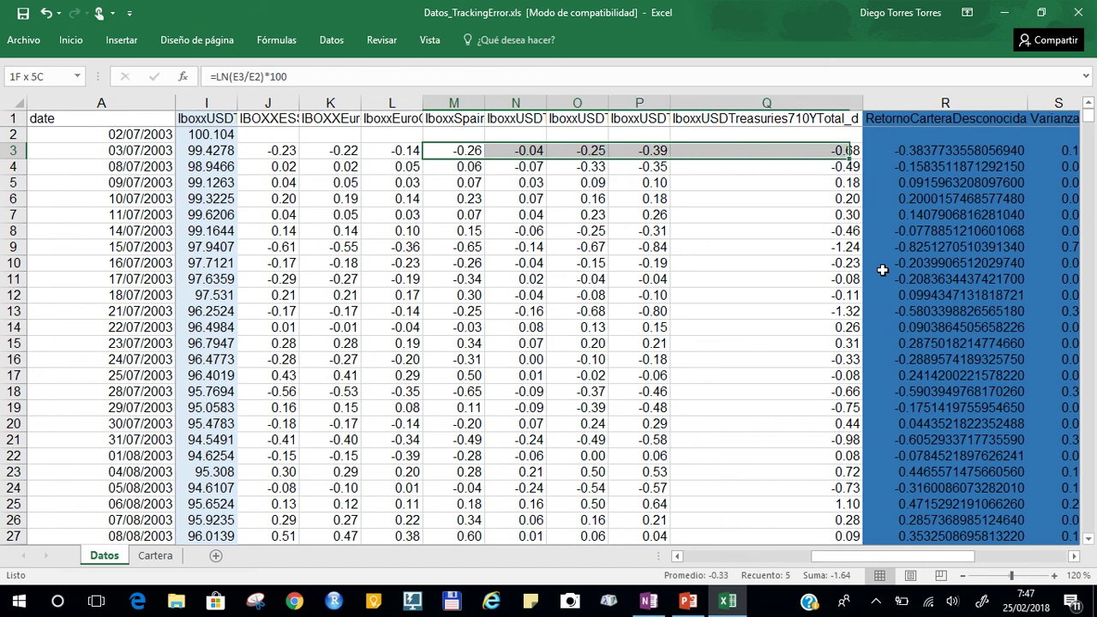
key(ctrl+shift+Down)
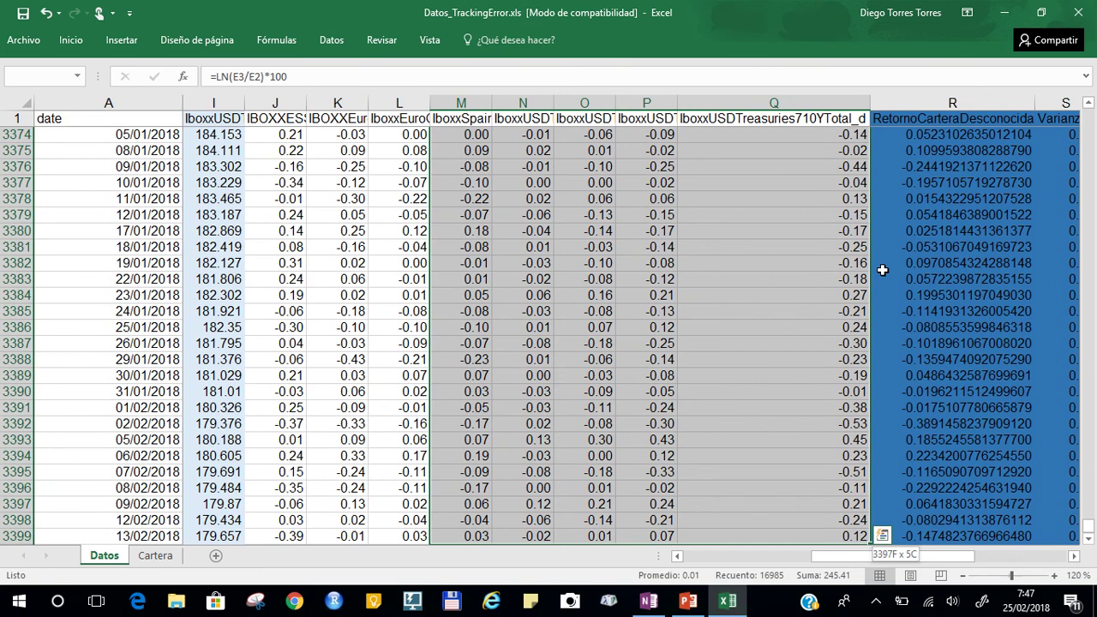
key(ctrl+q)
click(610, 313)
scroll(555, 533, down, 1)
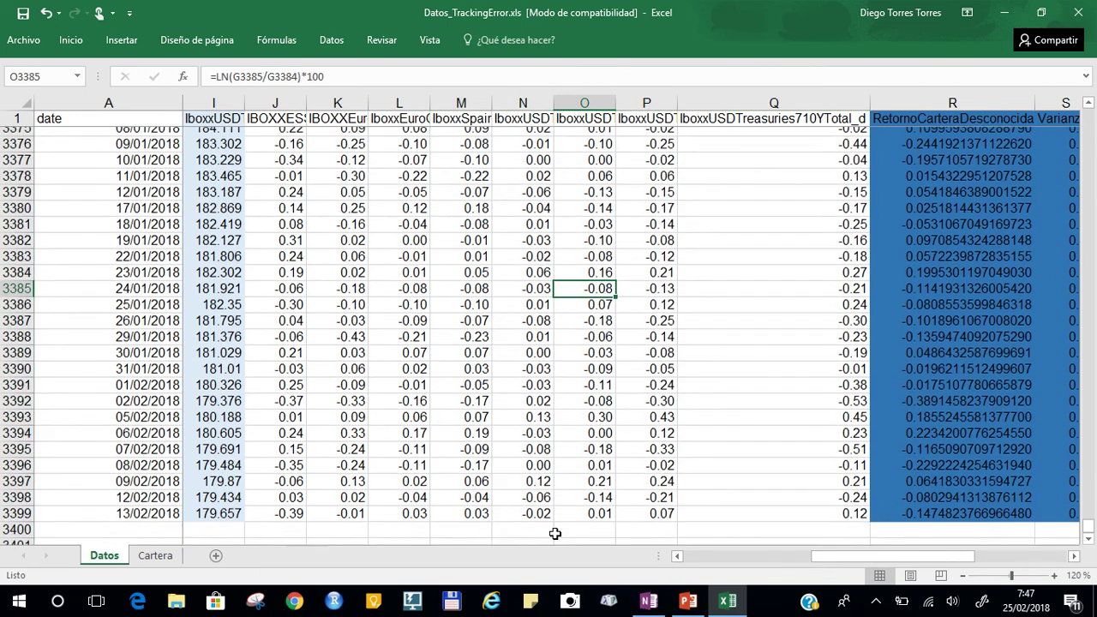
Return to the Cartera sheet and compare the constant in E25 with the sum of the coefficients in B25:D25.
click(157, 556)
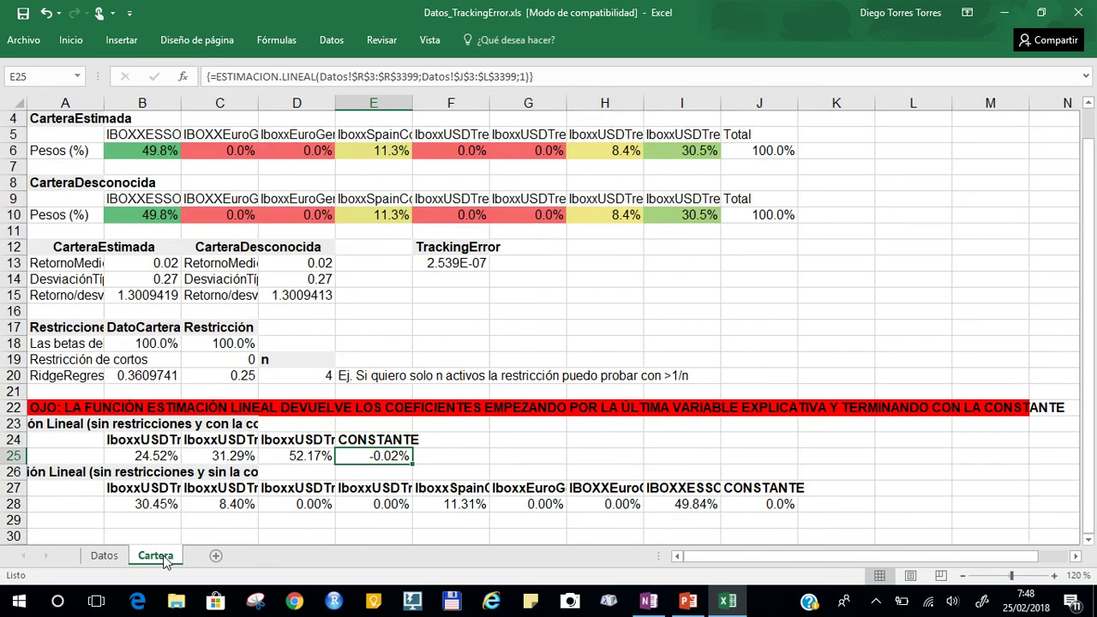
click(418, 459)
click(376, 456)
drag(164, 456, 327, 456)
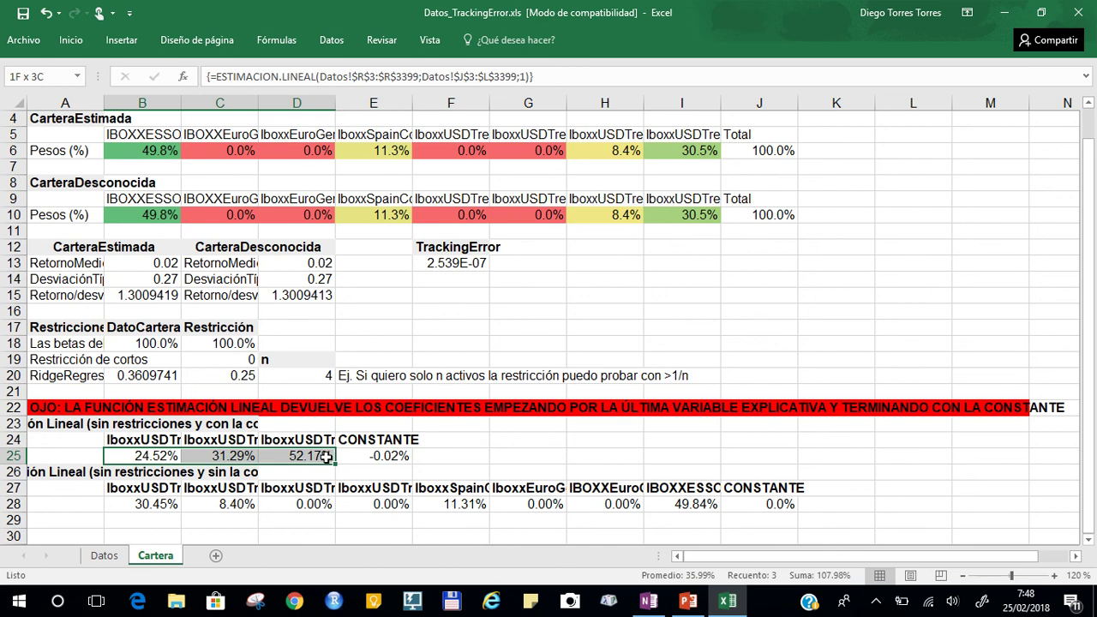
drag(327, 456, 329, 458)
click(130, 439)
key(Down)
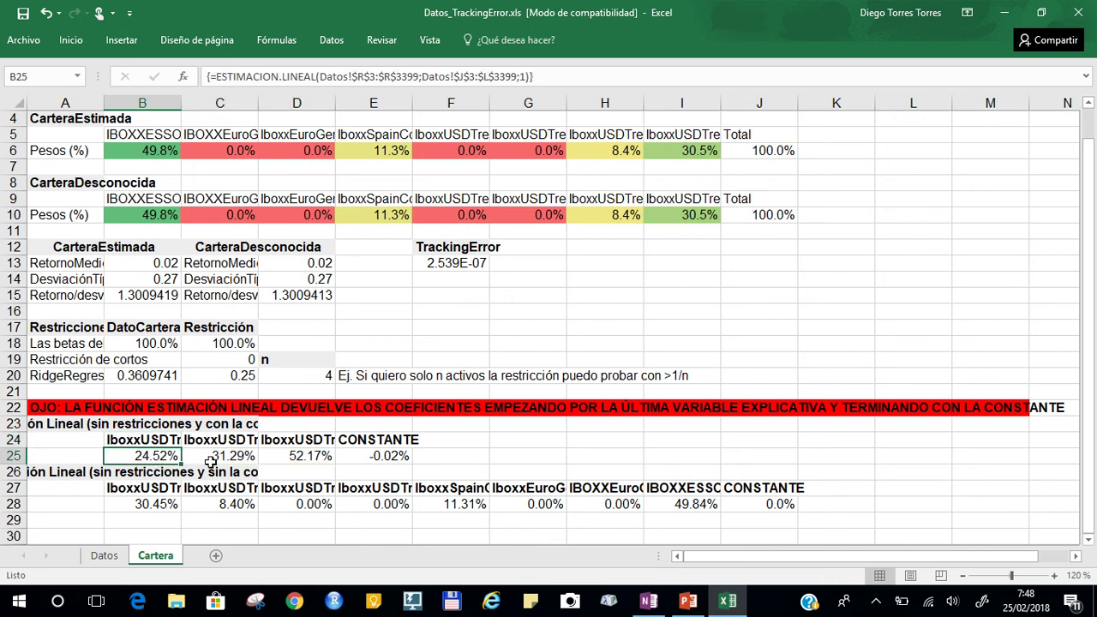
drag(209, 462, 316, 463)
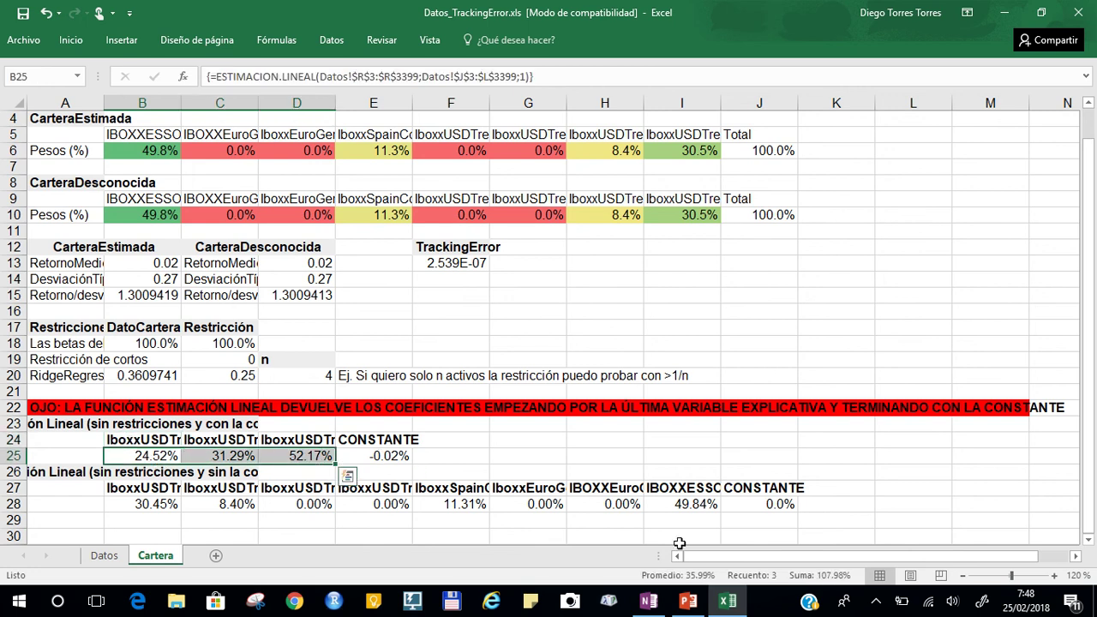
Limit Solver's variable cells to the first three weights, B6:D6, solve for the minimum of F13 and keep the solution.
click(299, 217)
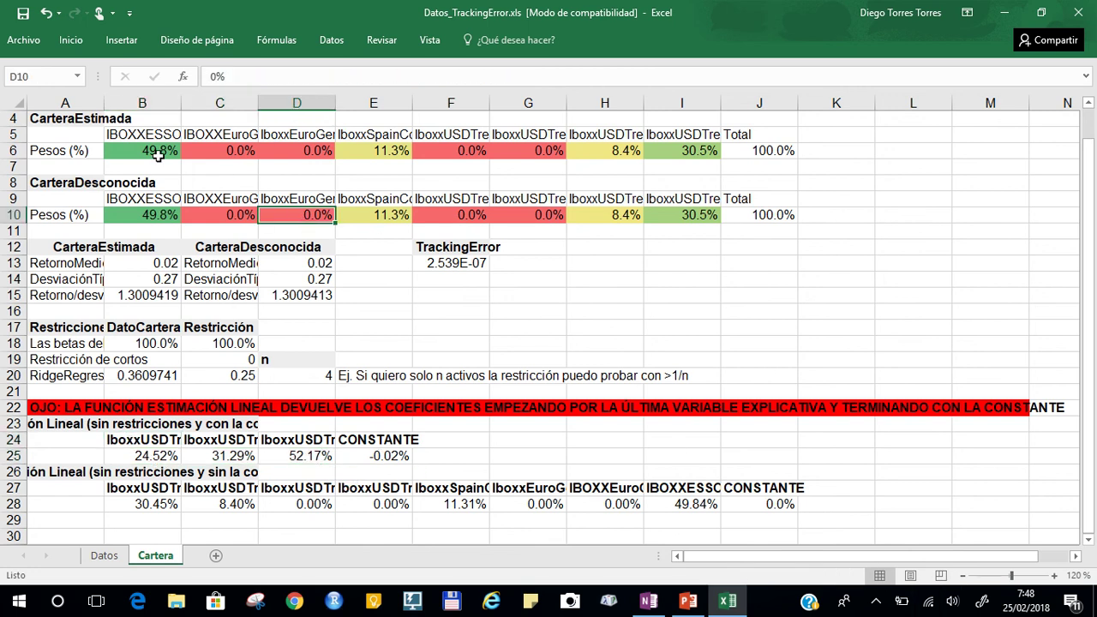
click(158, 155)
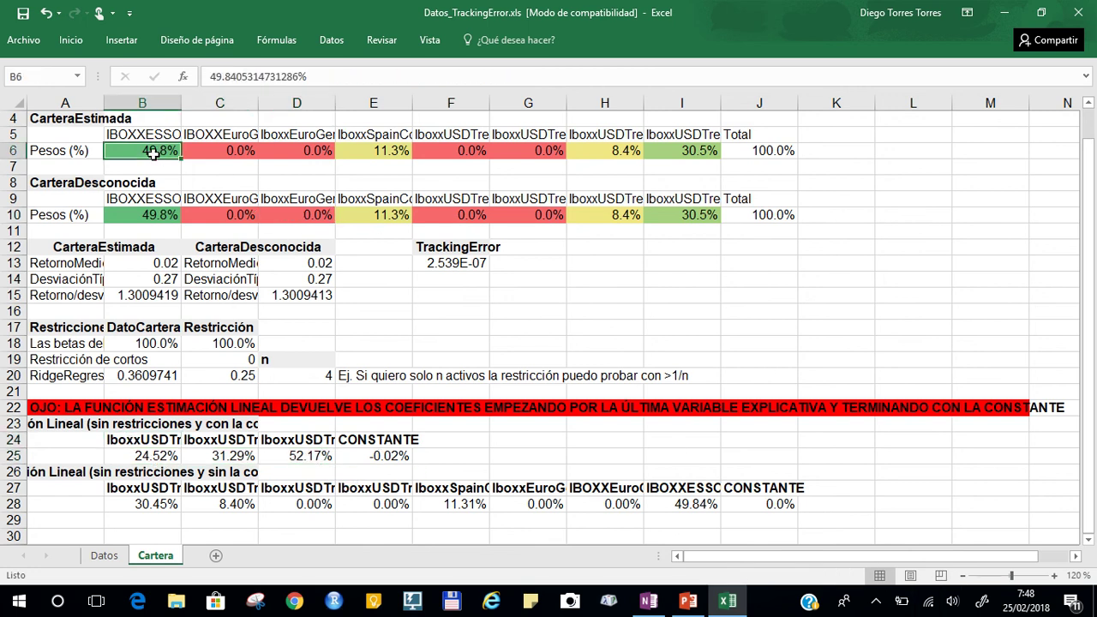
click(331, 40)
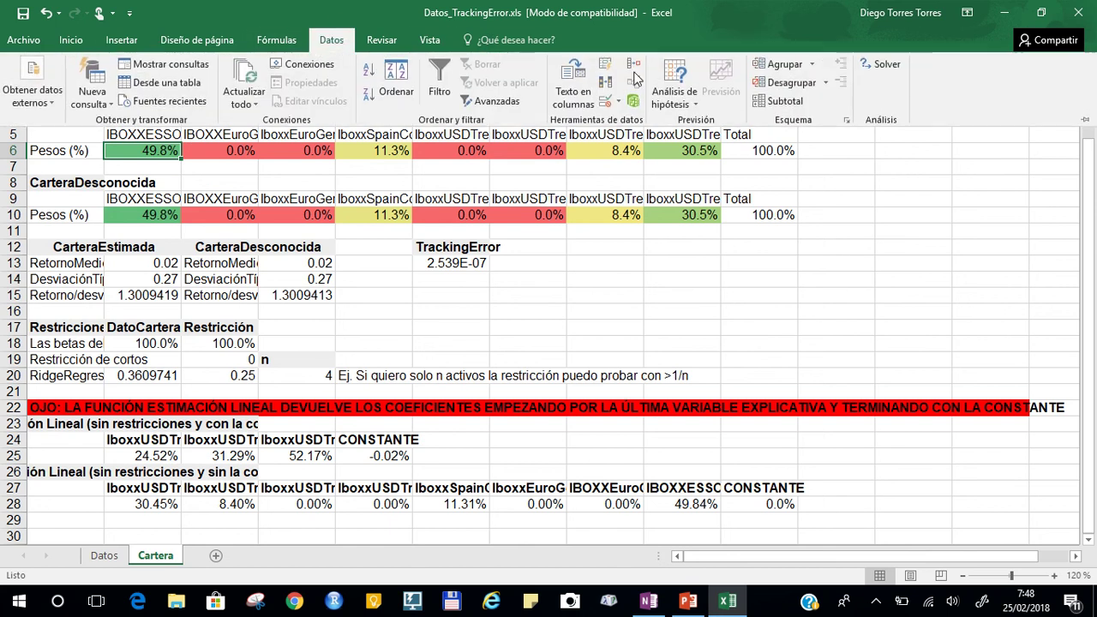
click(881, 61)
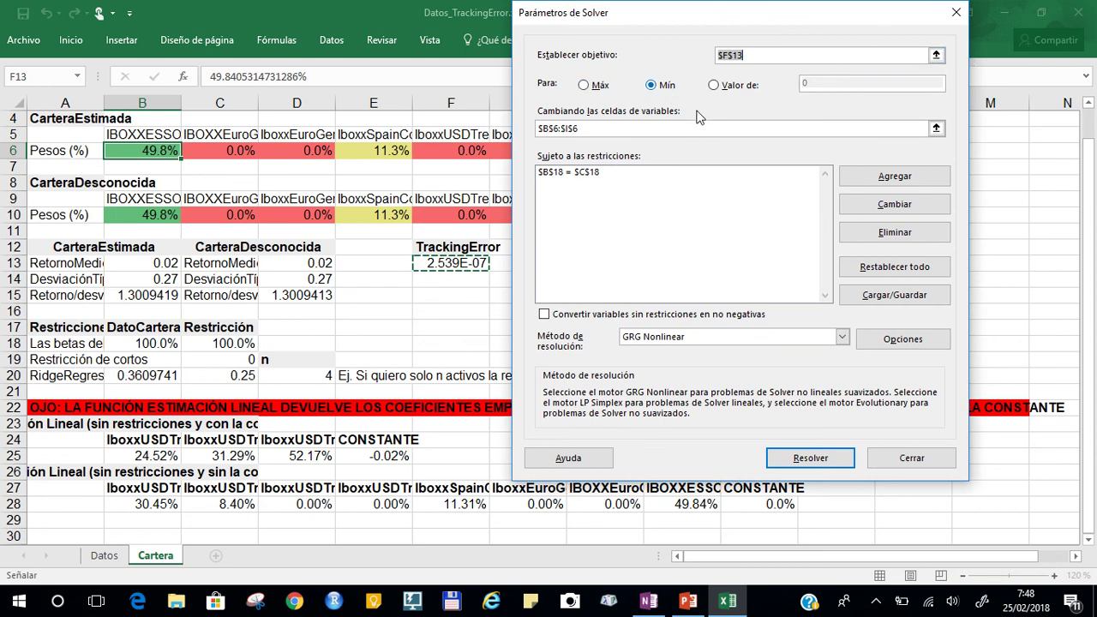
click(936, 128)
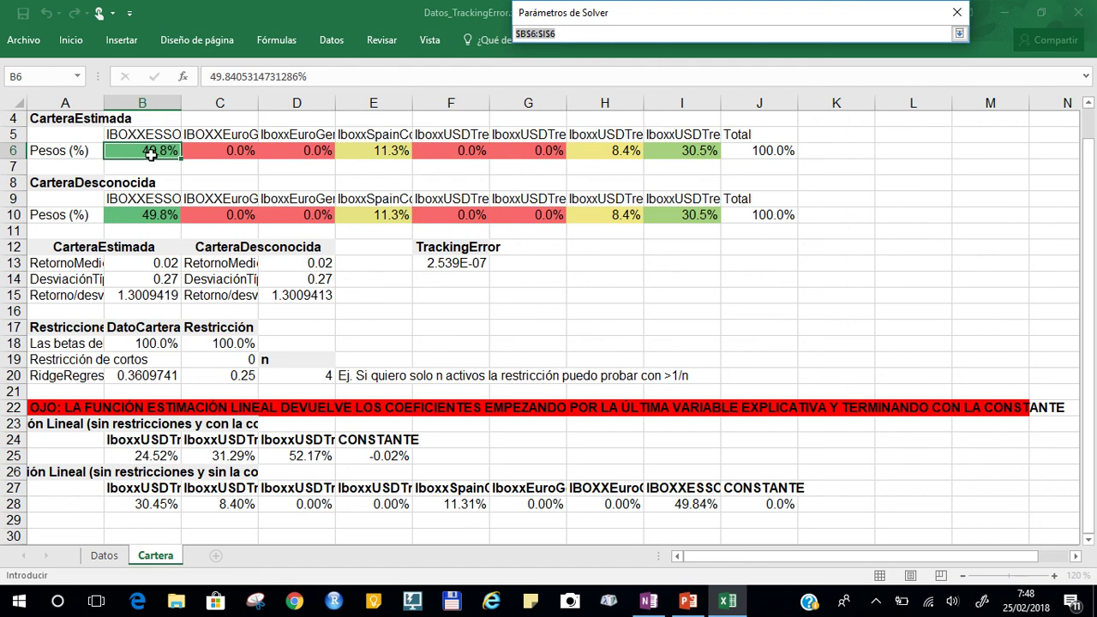
drag(147, 152, 295, 150)
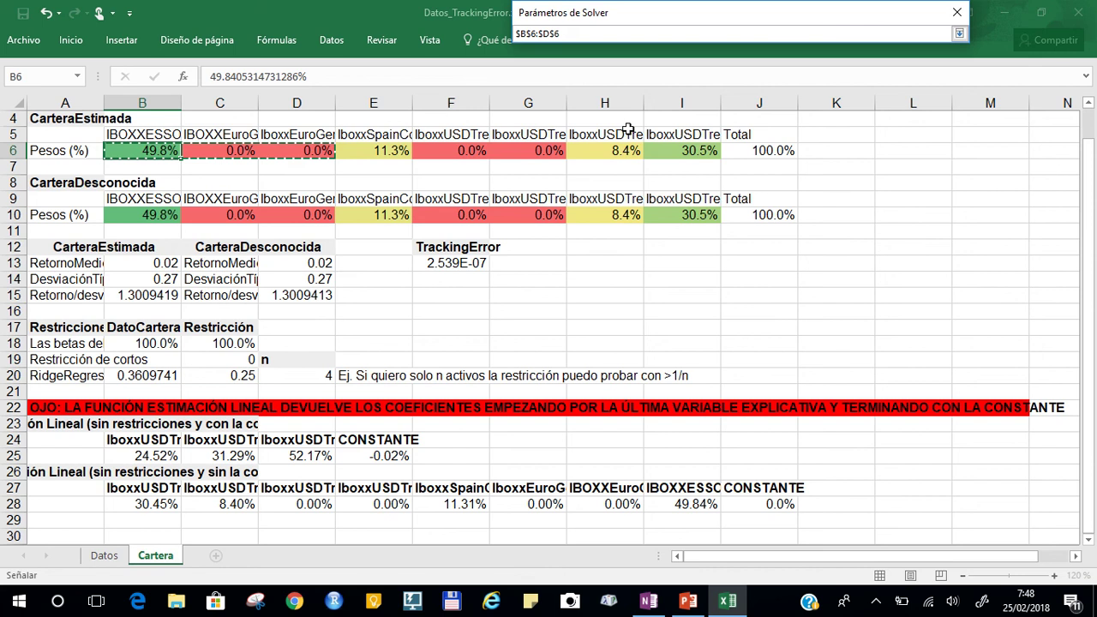
click(960, 34)
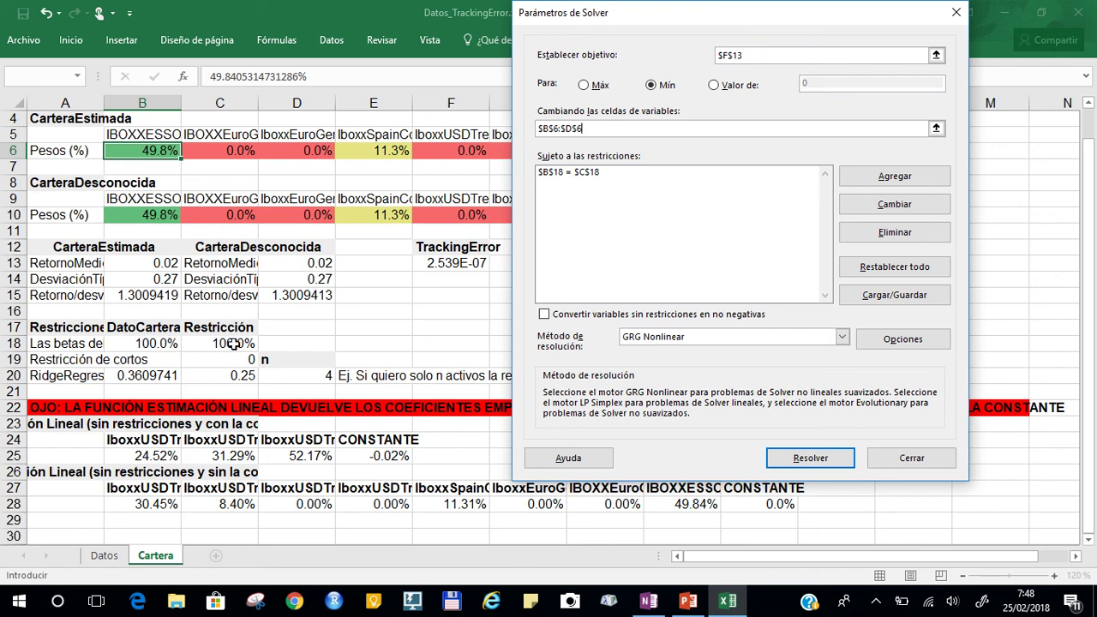
click(785, 457)
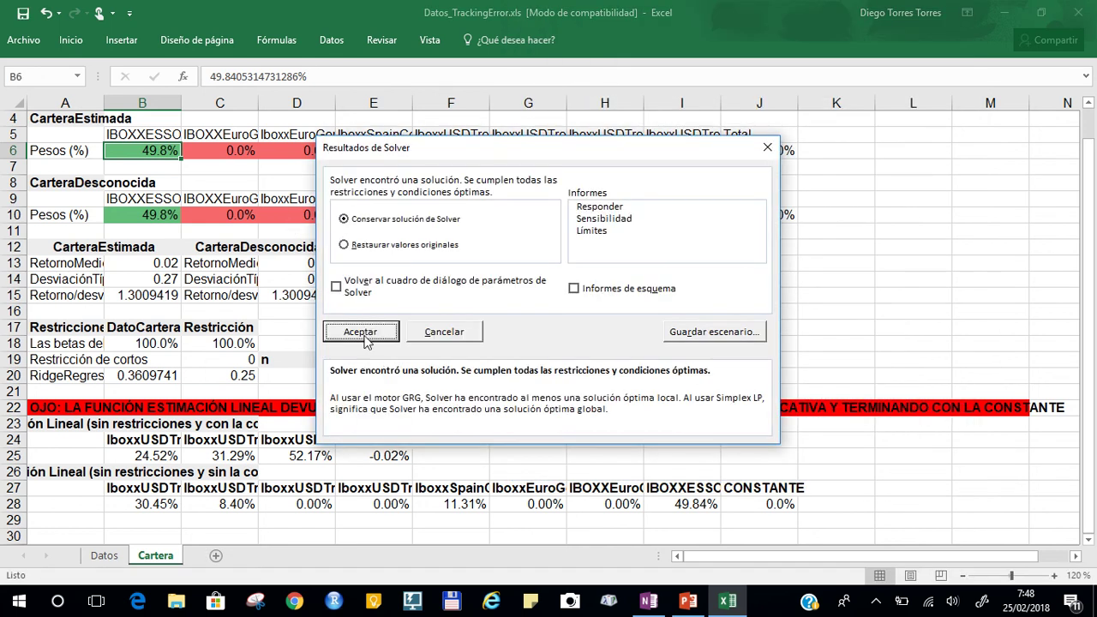
click(366, 331)
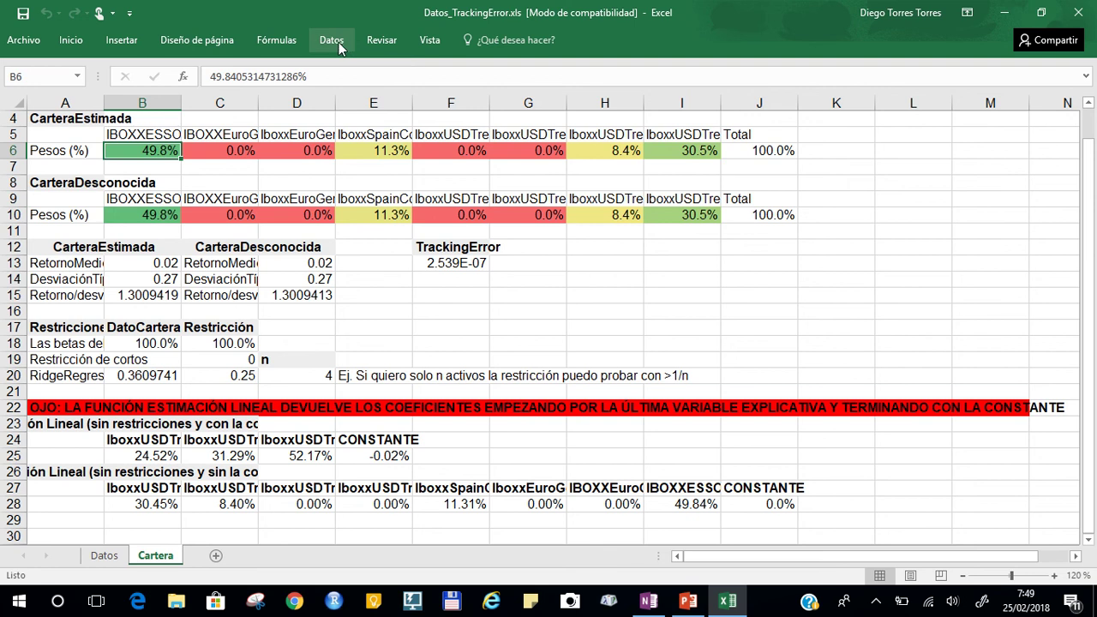
Change the beta-sum formula in B18 to =SUMA(B6:D6) so it adds only the first three weights.
click(161, 342)
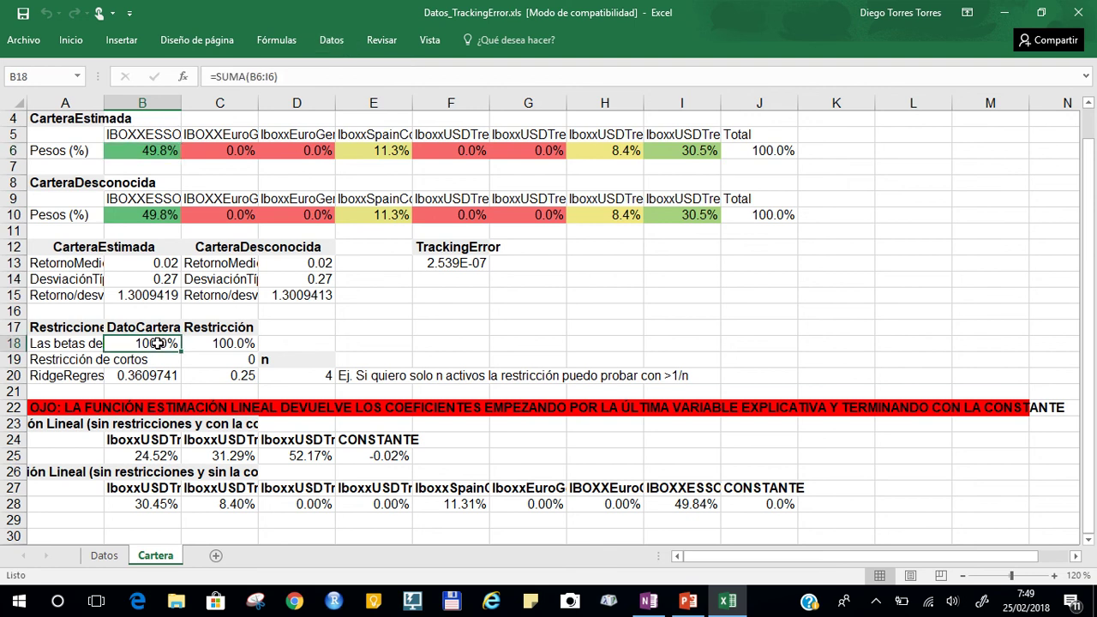
key(F2)
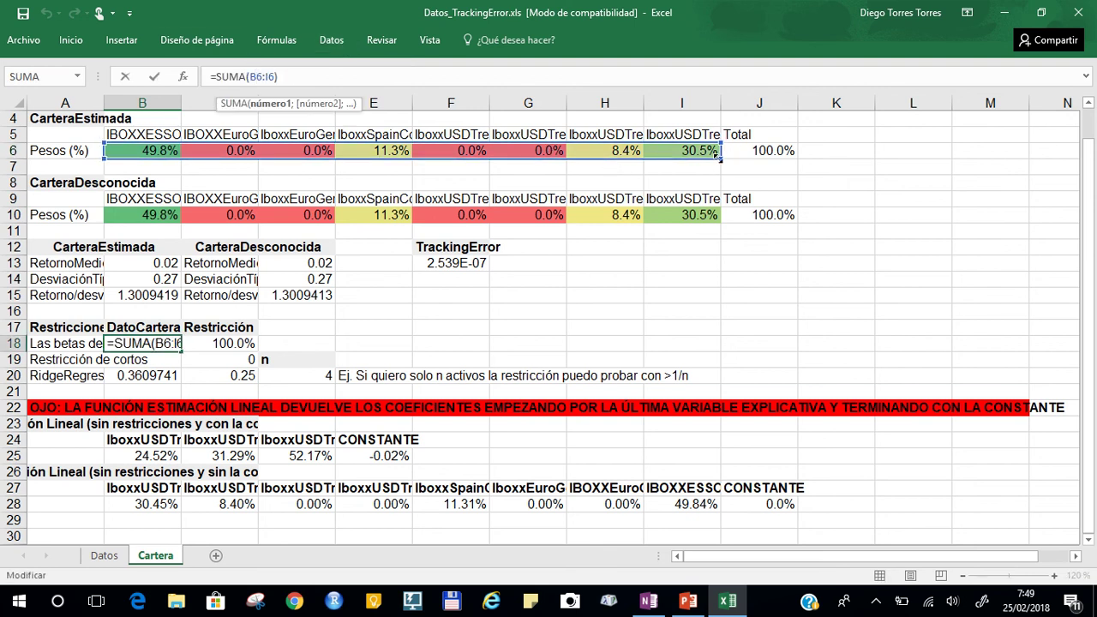
drag(722, 158, 661, 159)
drag(511, 152, 312, 153)
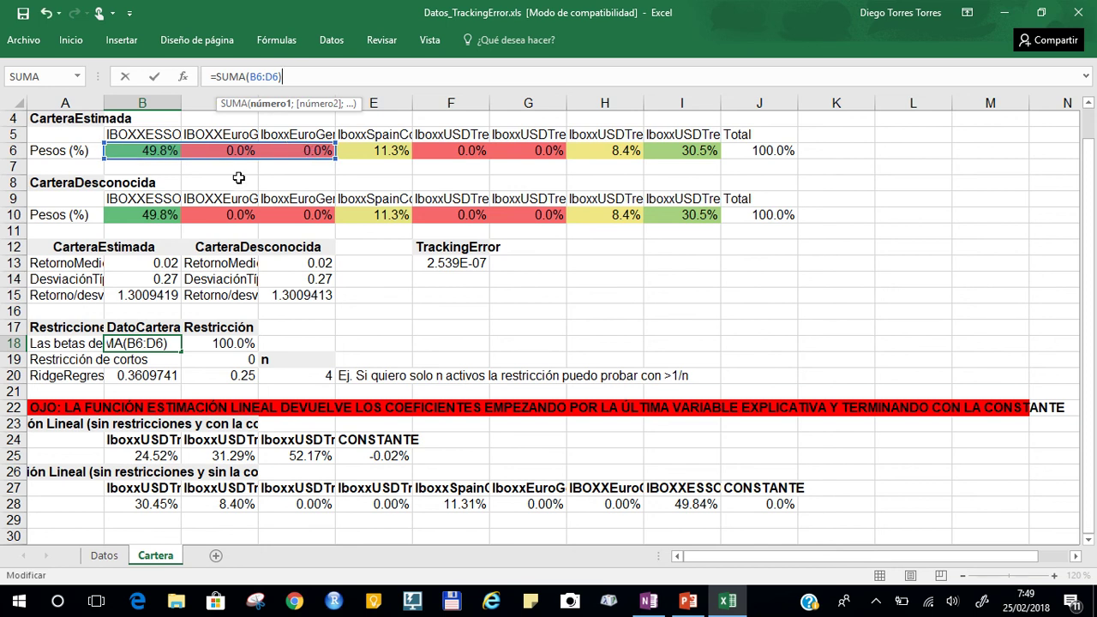
key(Return)
key(Up)
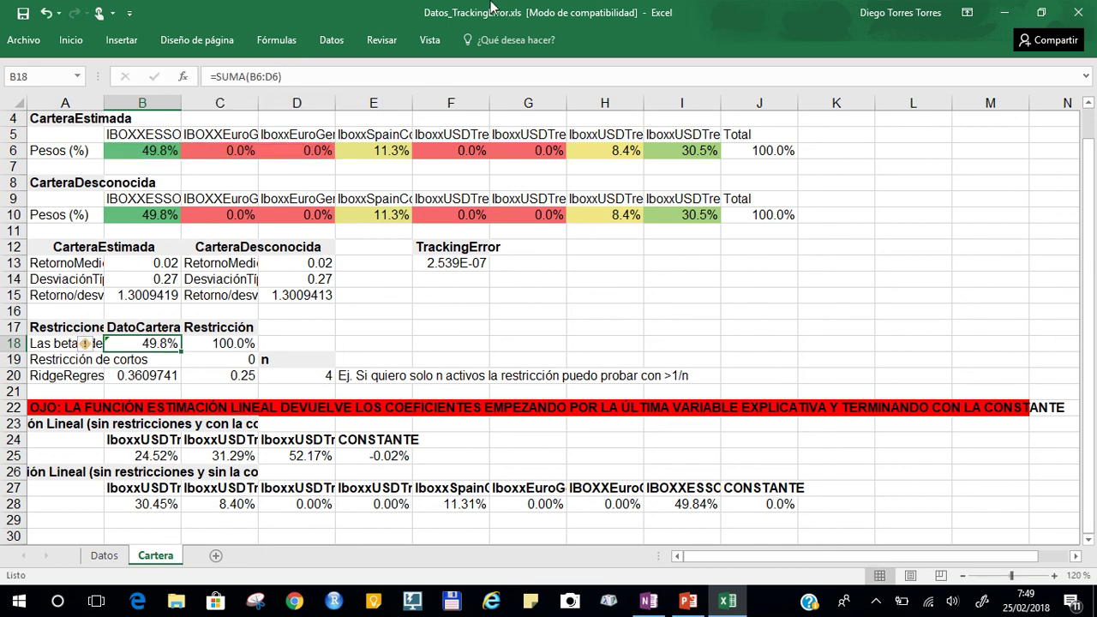
Run Solver to minimize F13 by changing B6:D6, subject to B18 = C18, and keep the solution.
click(331, 40)
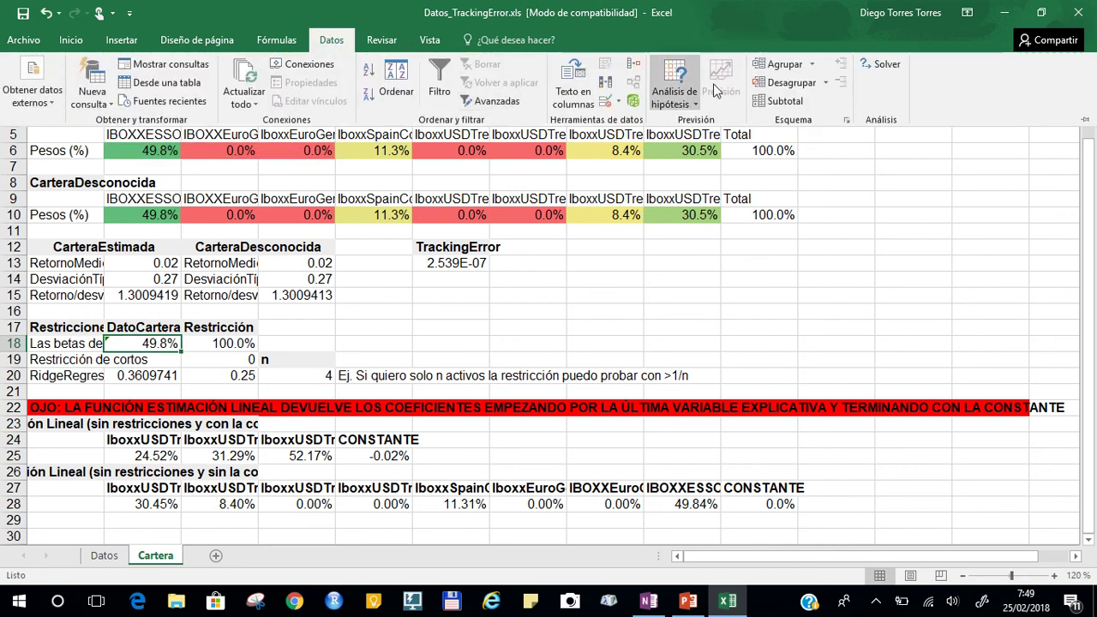
click(882, 62)
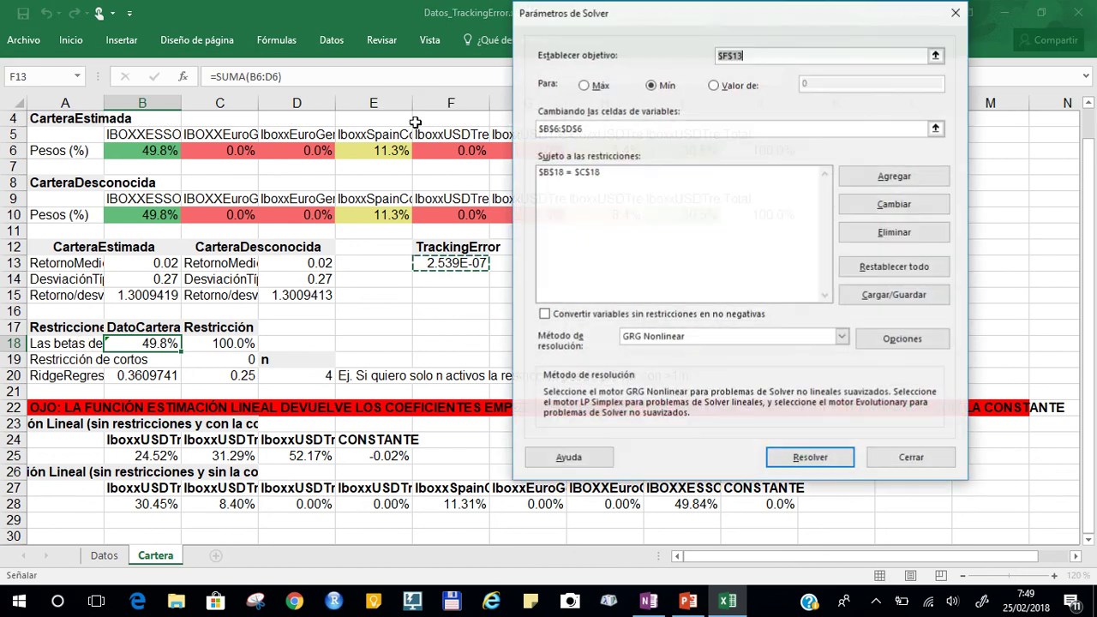
click(936, 127)
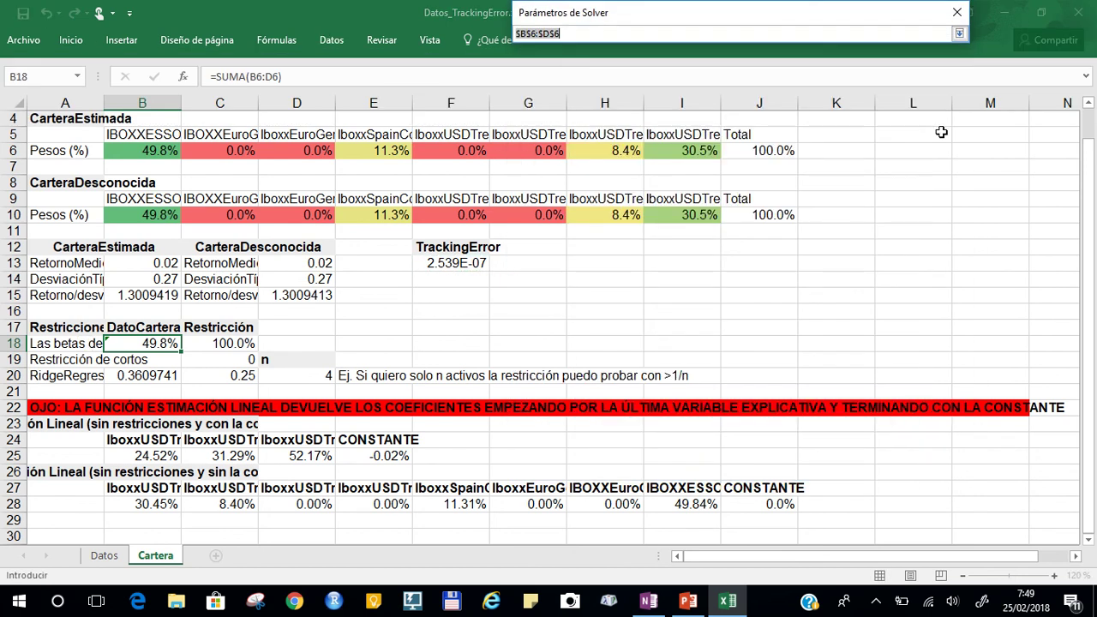
drag(161, 149, 296, 150)
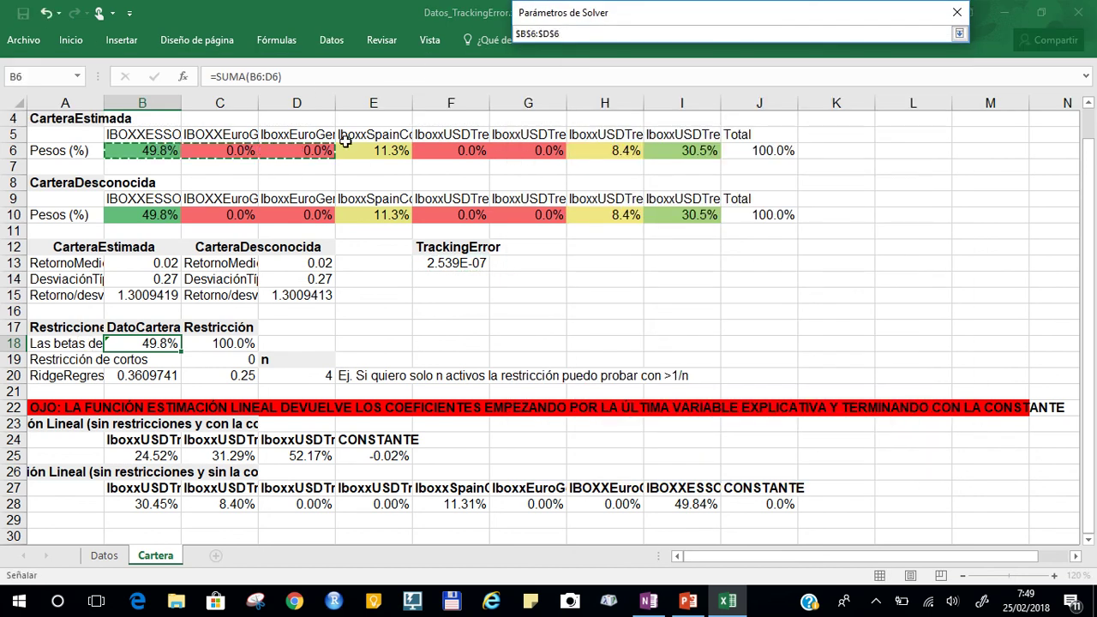
click(958, 33)
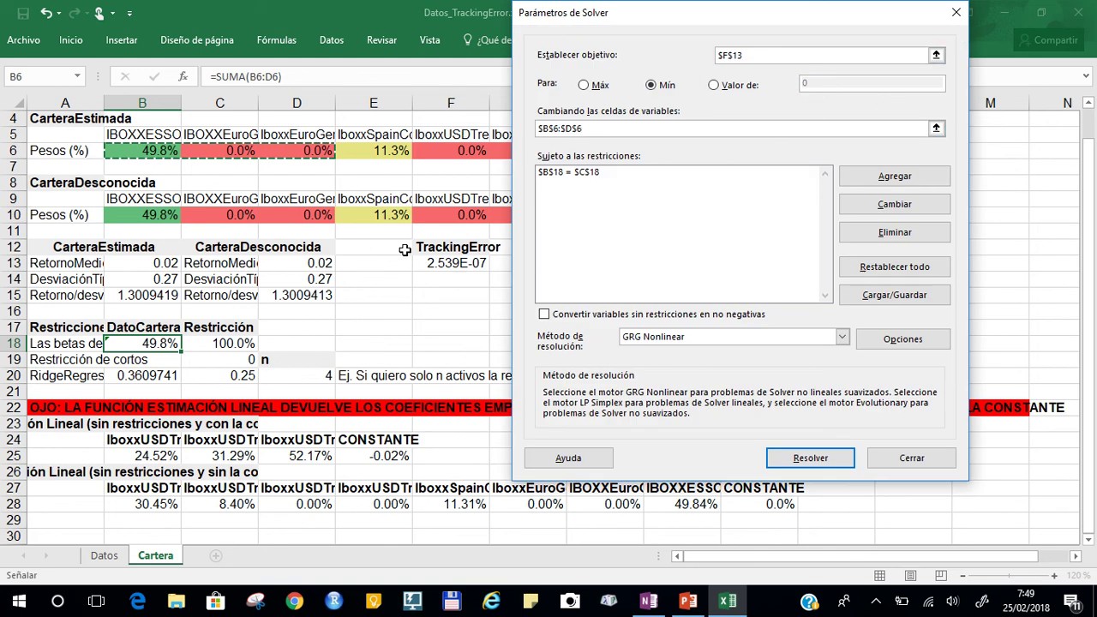
click(810, 457)
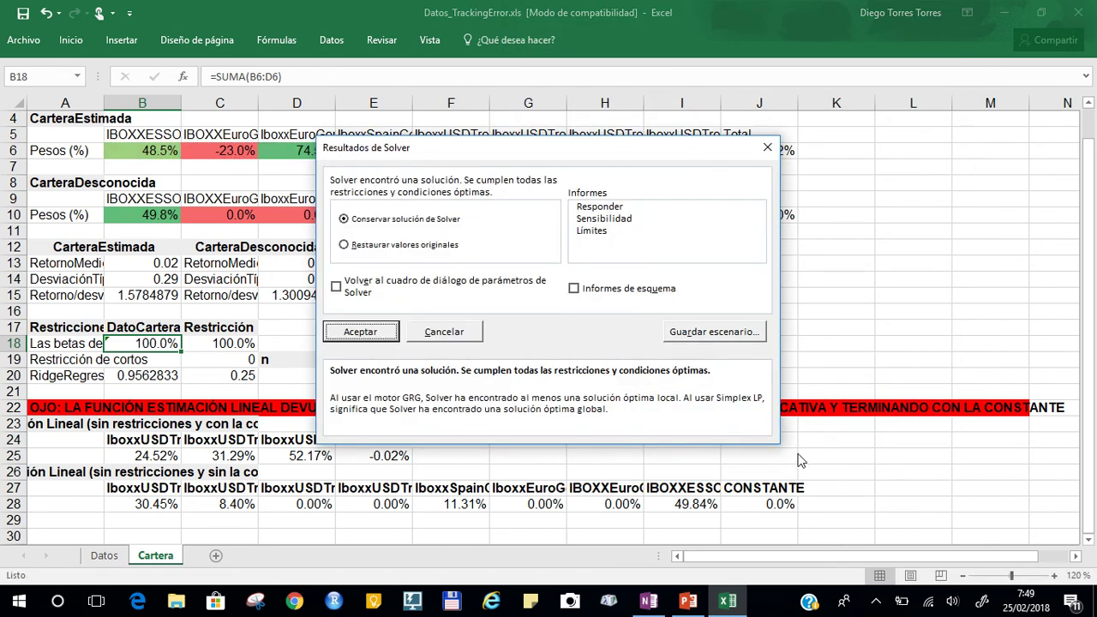
click(367, 334)
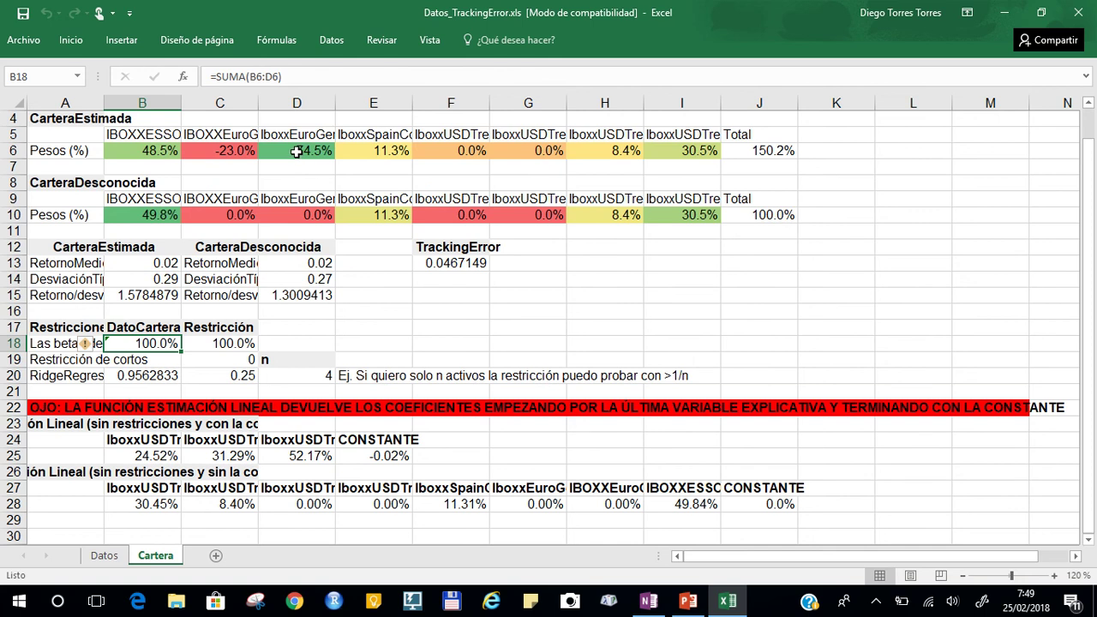
Compare the Solver weight and index name in B5:B6 with the regression coefficient in D25, checking the beta sum in B18.
click(326, 279)
click(142, 347)
drag(133, 152, 231, 151)
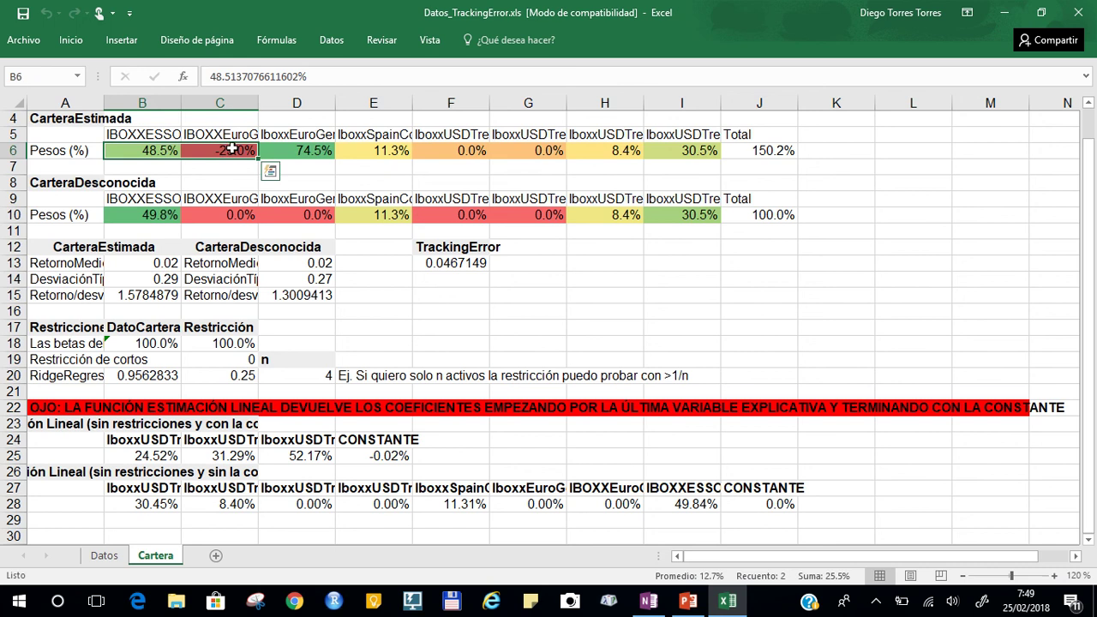
click(149, 150)
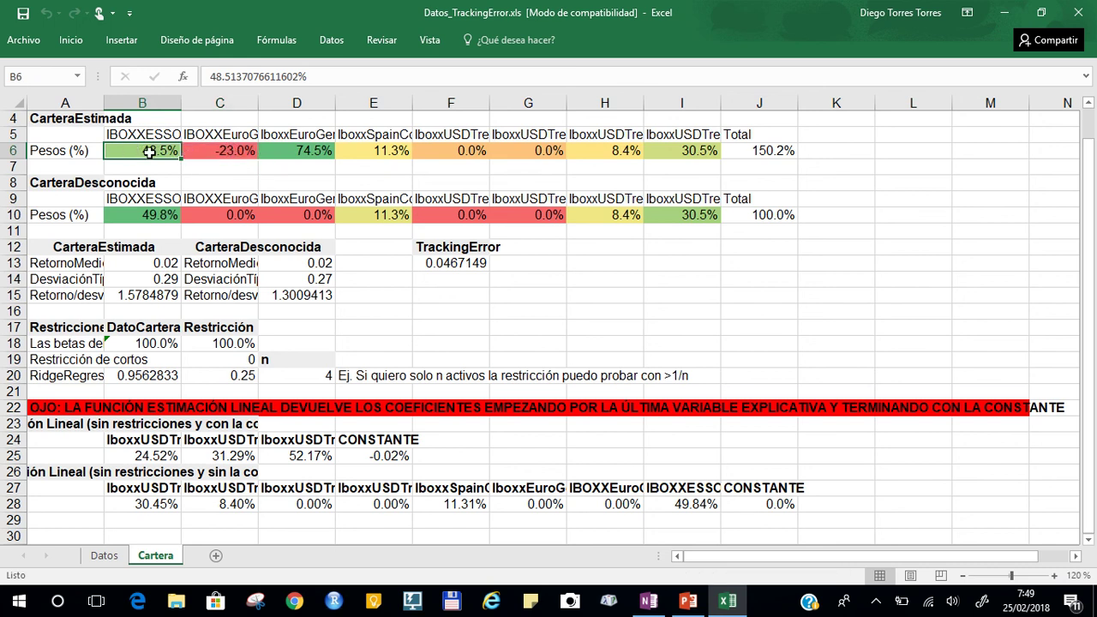
click(155, 135)
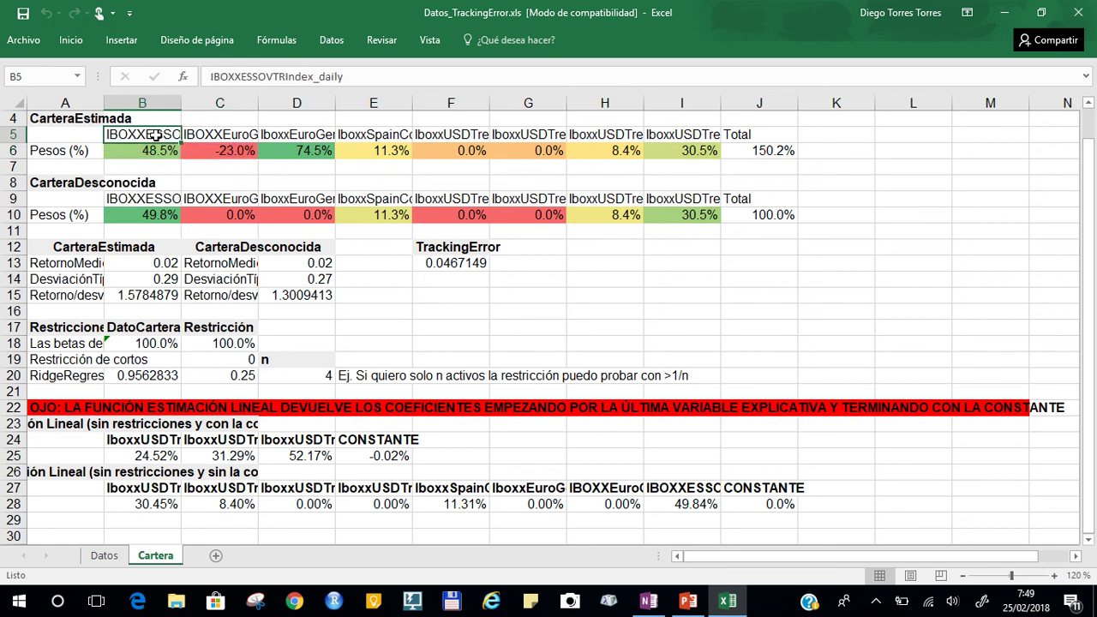
click(315, 457)
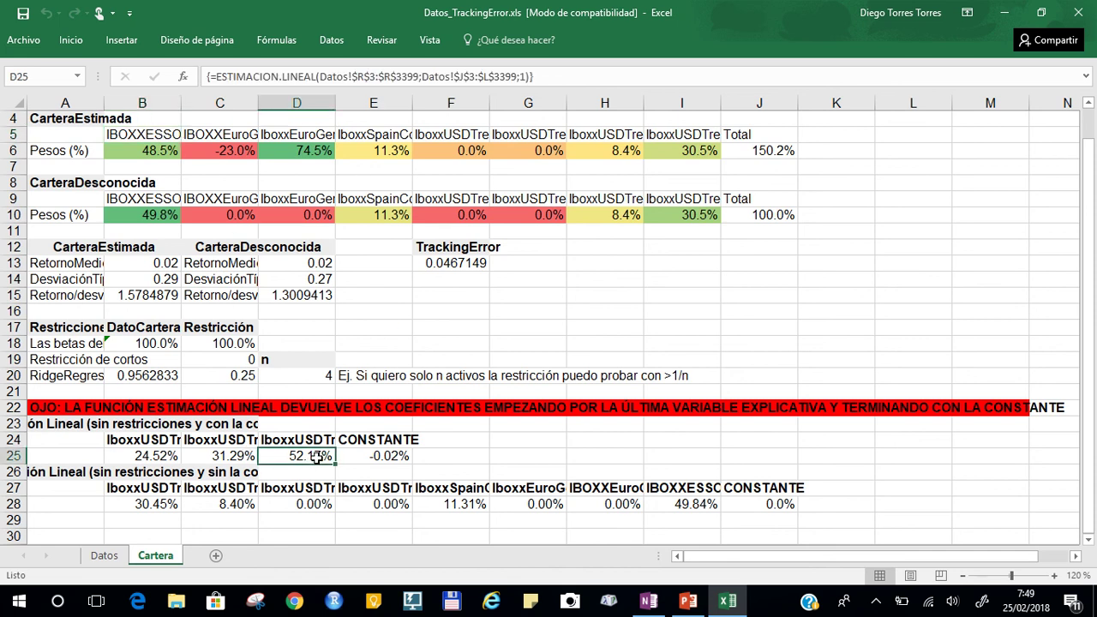
click(133, 144)
click(319, 455)
mouse_move(507, 5)
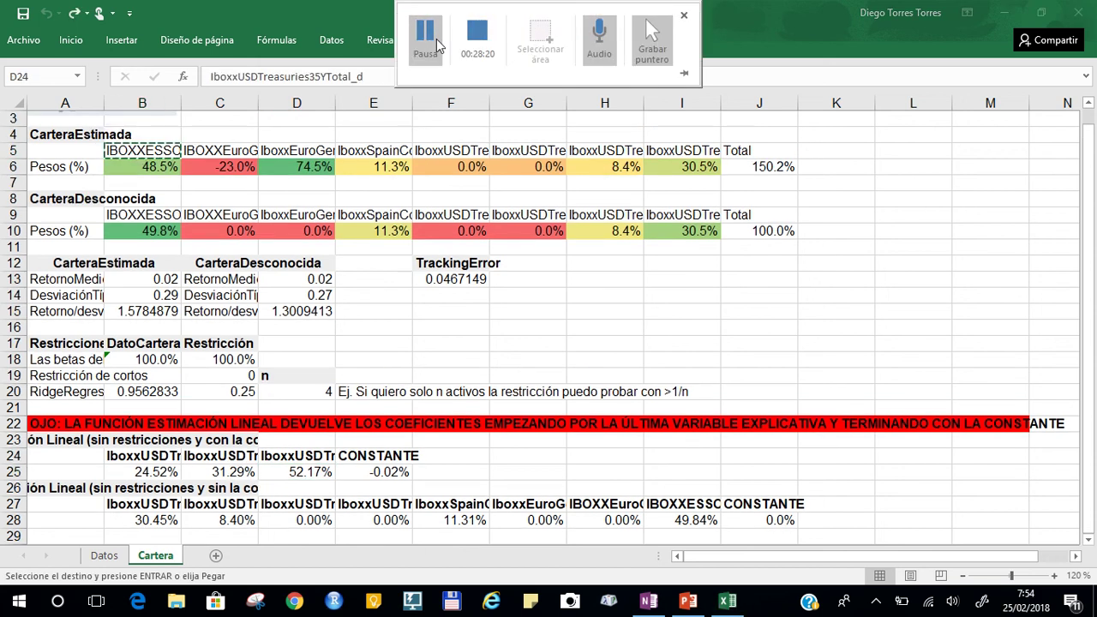
Compare the Solver weights in C6 and D6 with the regression coefficients in C25 and B25.
click(231, 168)
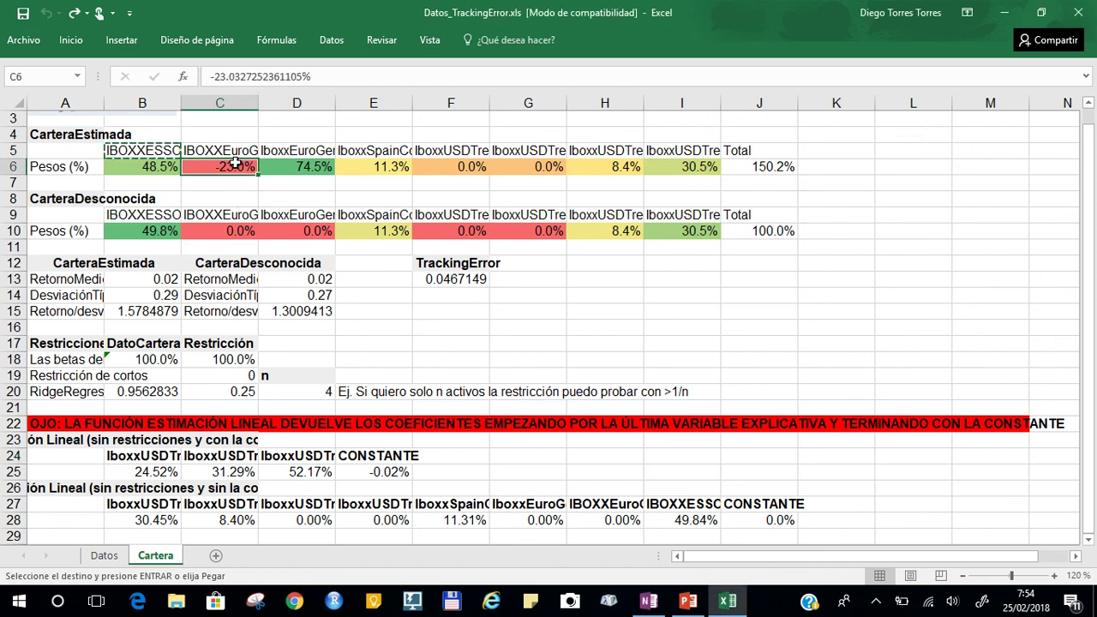
click(233, 474)
click(148, 471)
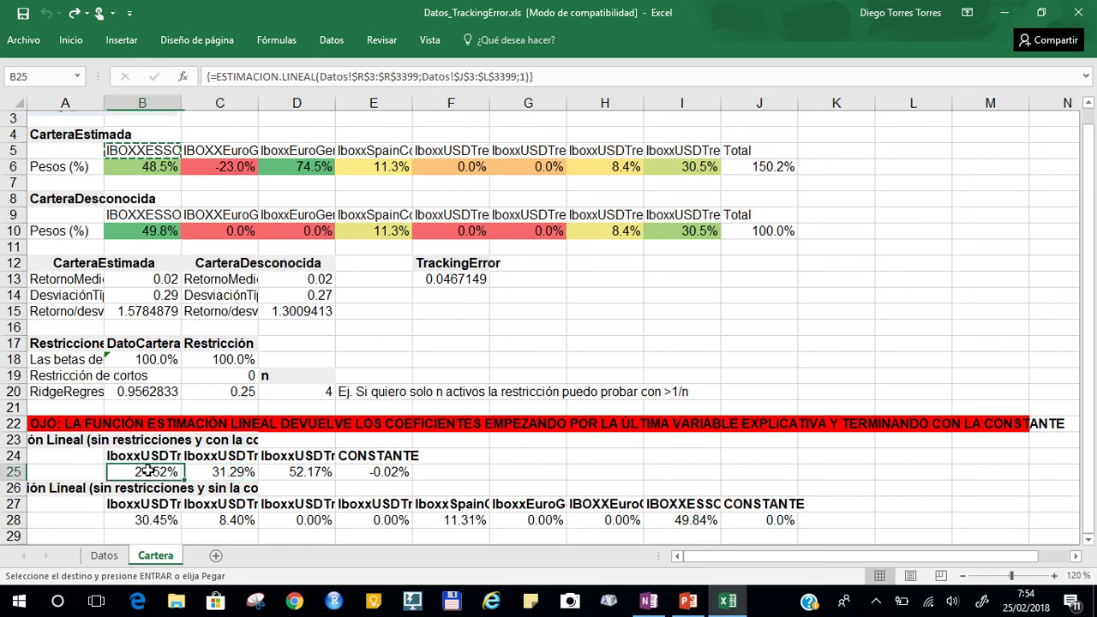
click(299, 167)
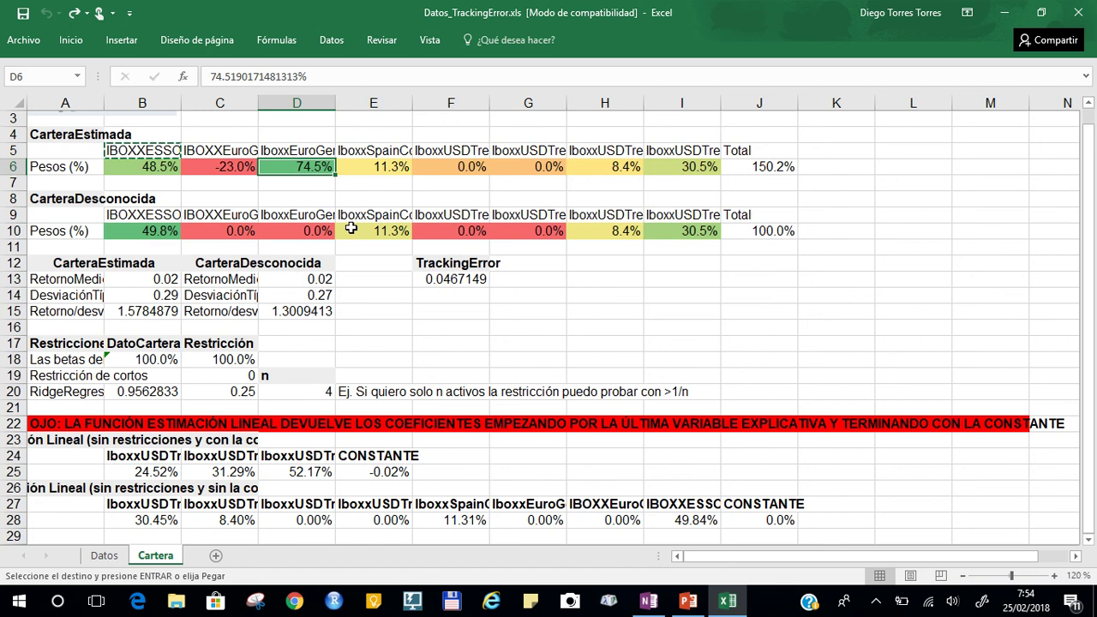
Compare the regression headings in B24:D24 with the index names in B5:D5, matching them in reverse order.
click(160, 457)
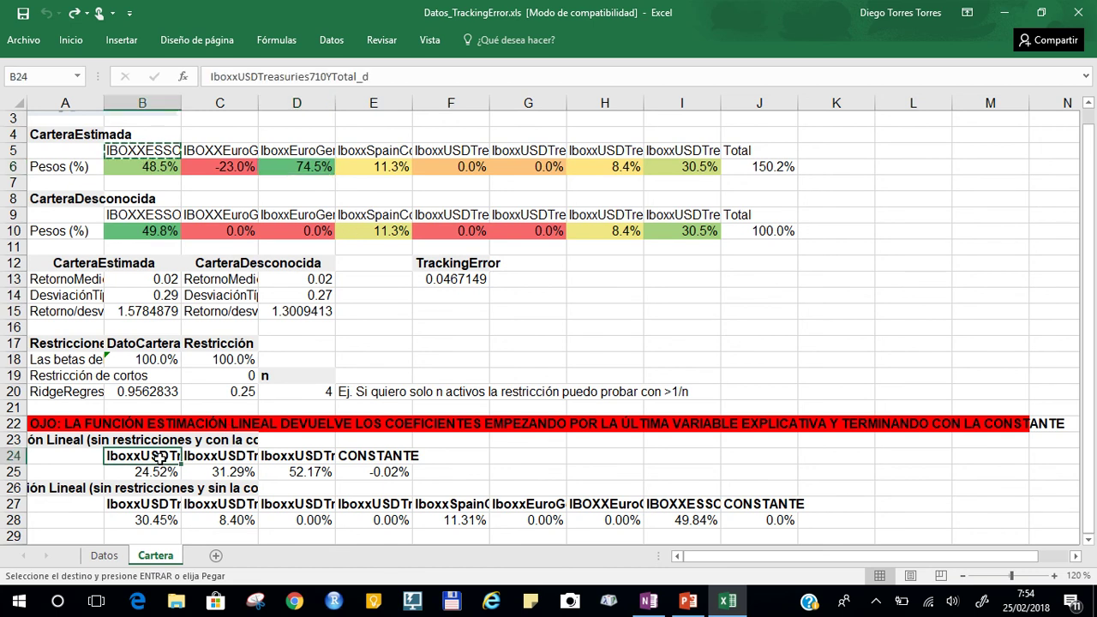
key(Right)
key(Right)
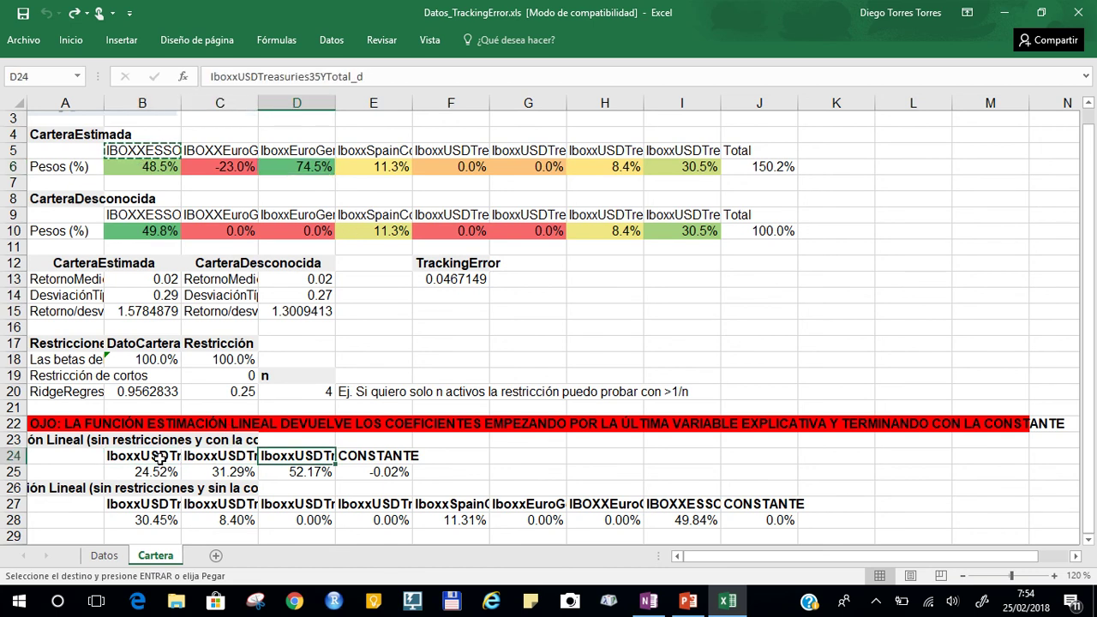
key(Left)
key(Right)
click(147, 152)
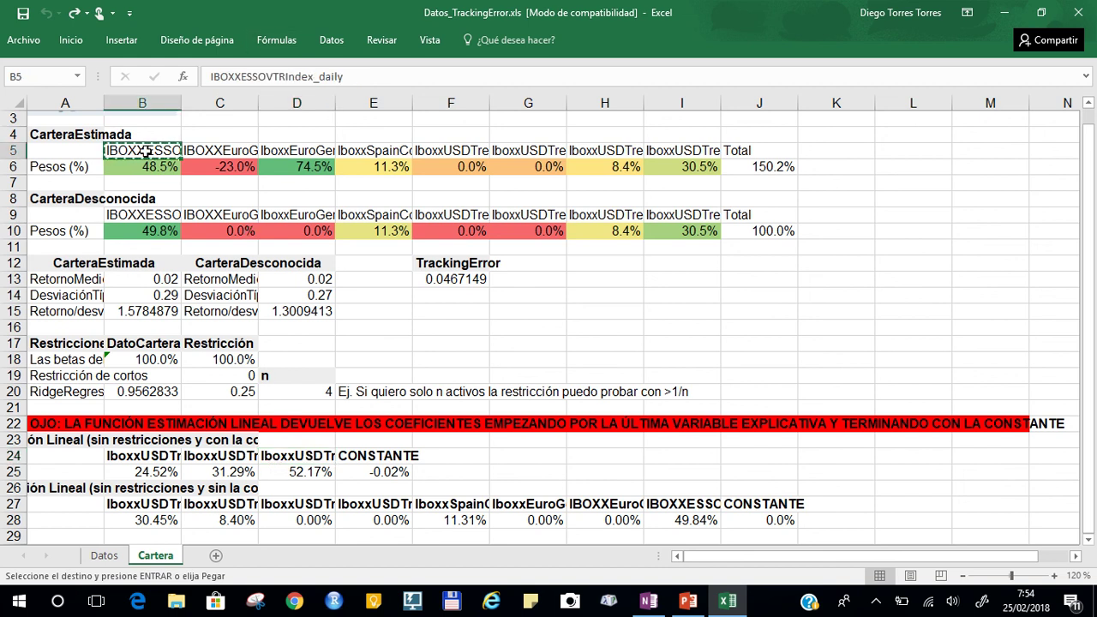
click(247, 454)
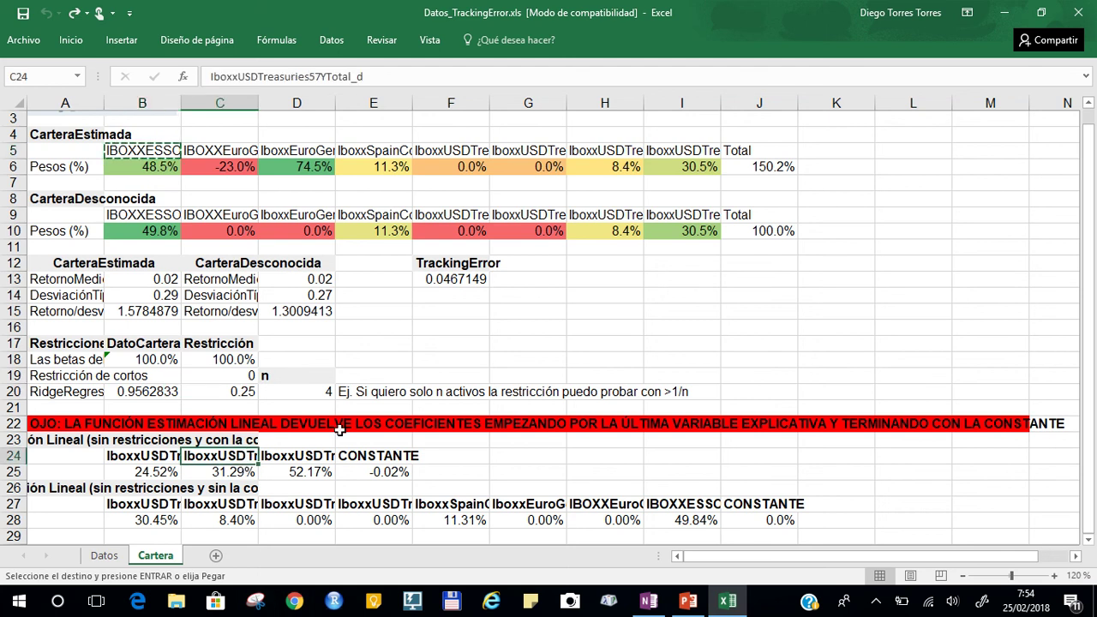
click(225, 150)
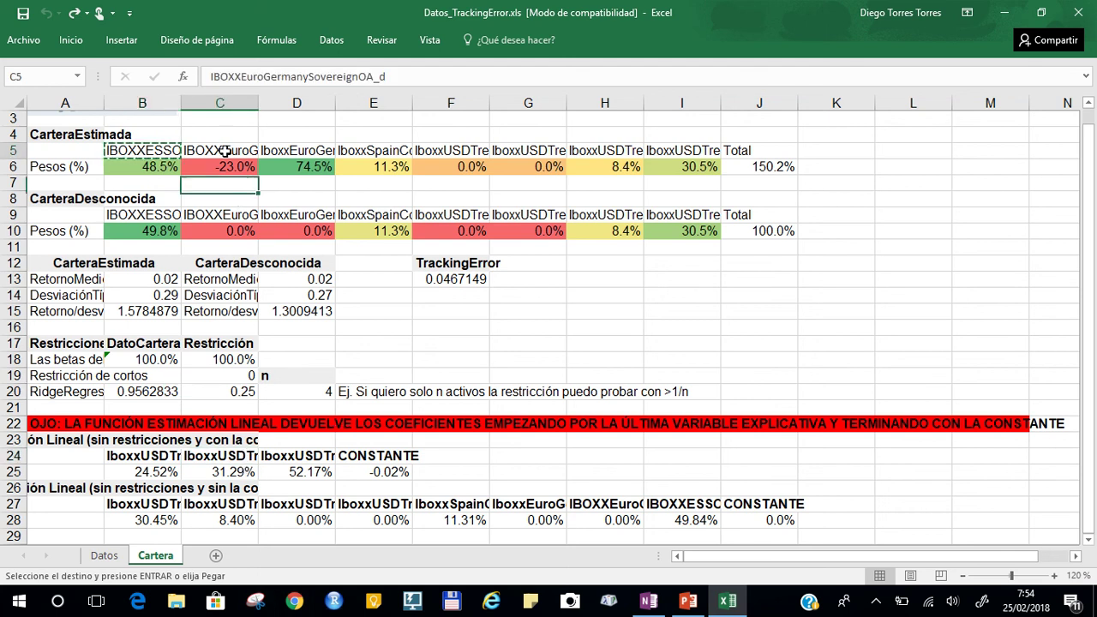
click(145, 456)
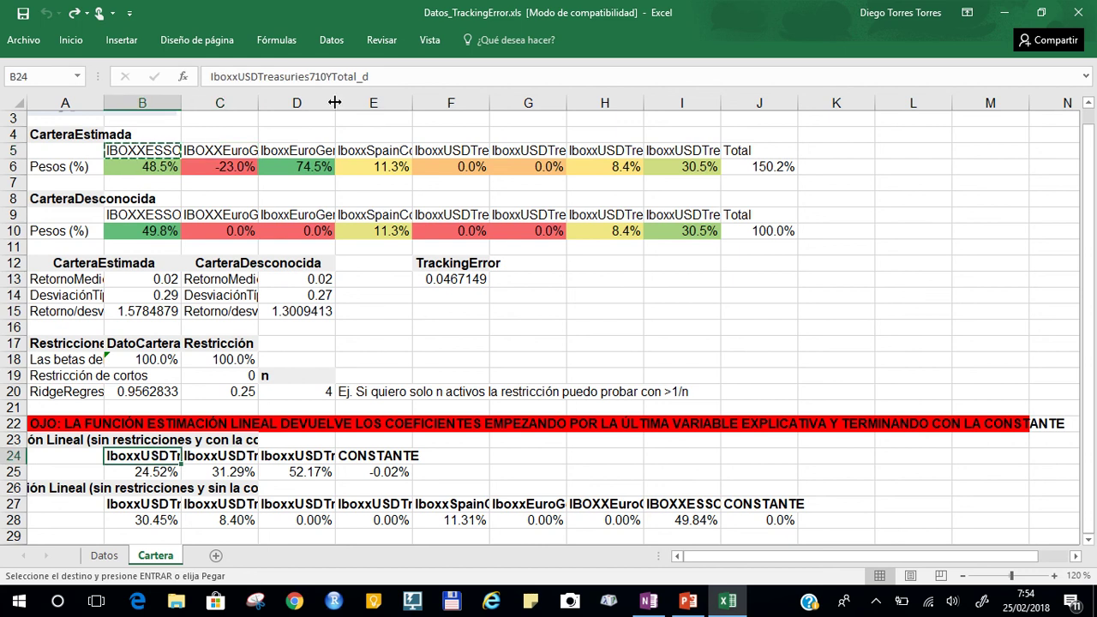
click(285, 151)
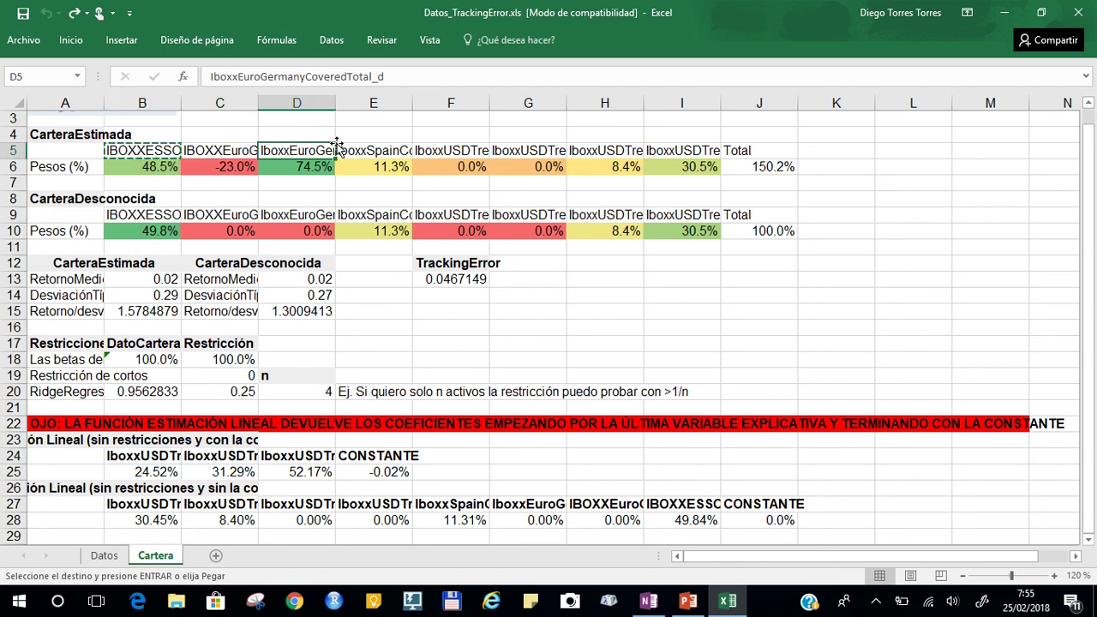
Follow column D down to the regression block, then check its headings in row 24 and the constant in E25.
key(Down)
key(Down)
key(Down)
key(Down)
key(Down)
key(Down)
key(Down)
key(Down)
key(Down)
key(Down)
key(Down)
key(Down)
key(Down)
key(Down)
key(Down)
key(Down)
key(Down)
key(Down)
key(Down)
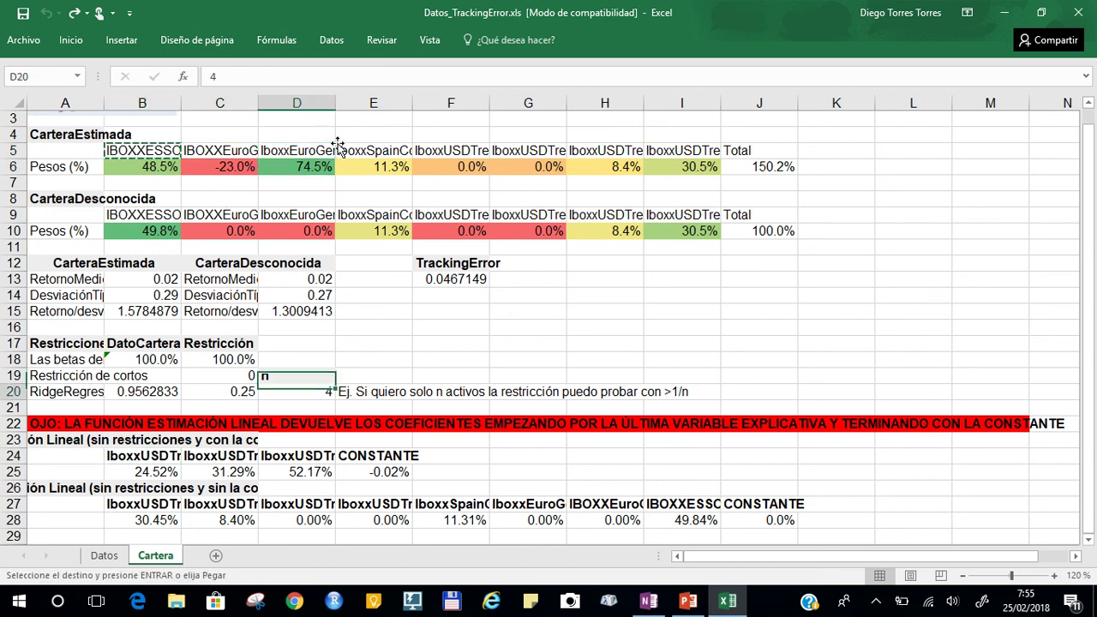
key(Left)
key(Left)
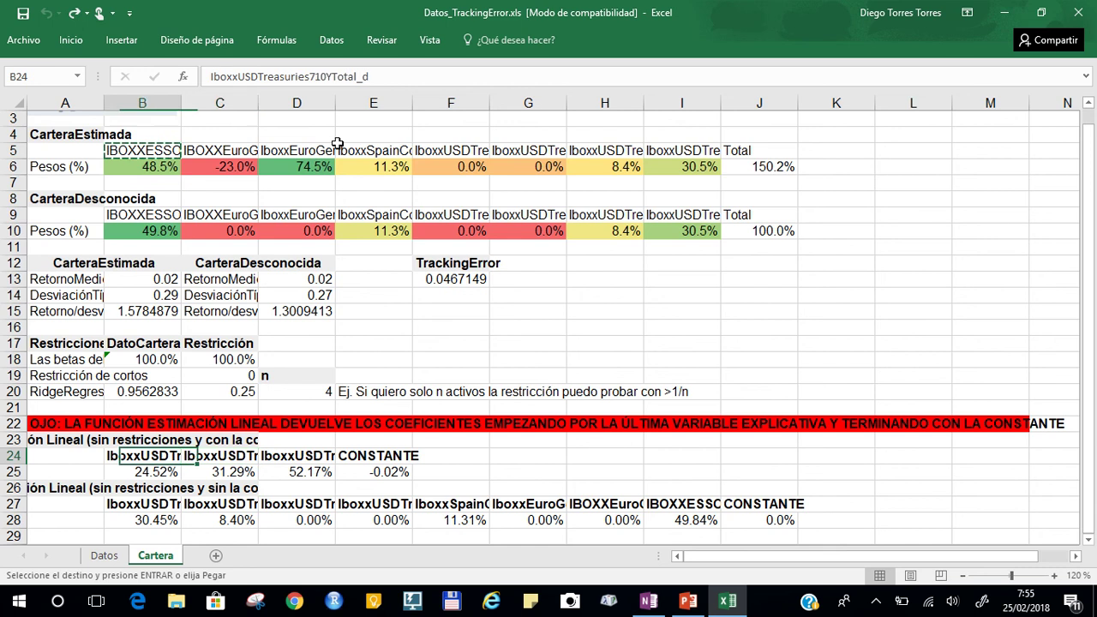
key(Right)
key(Right)
key(Right)
key(Down)
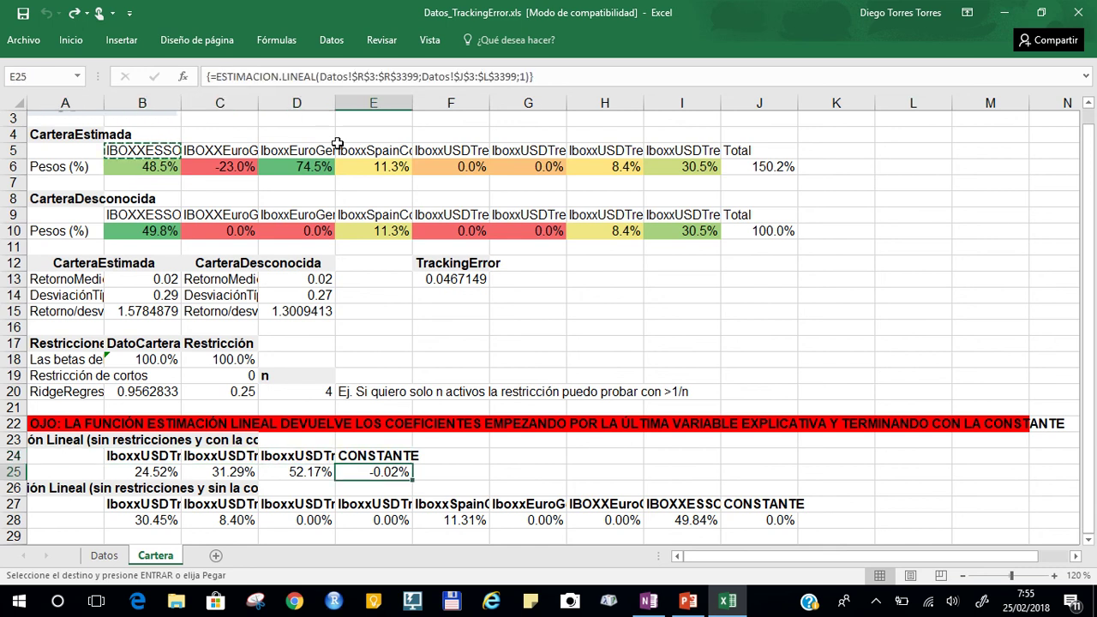
Review the headings in B24:E24 and the title in A23 of the linear estimation with the constant.
key(Left)
key(Home)
key(Right)
key(Up)
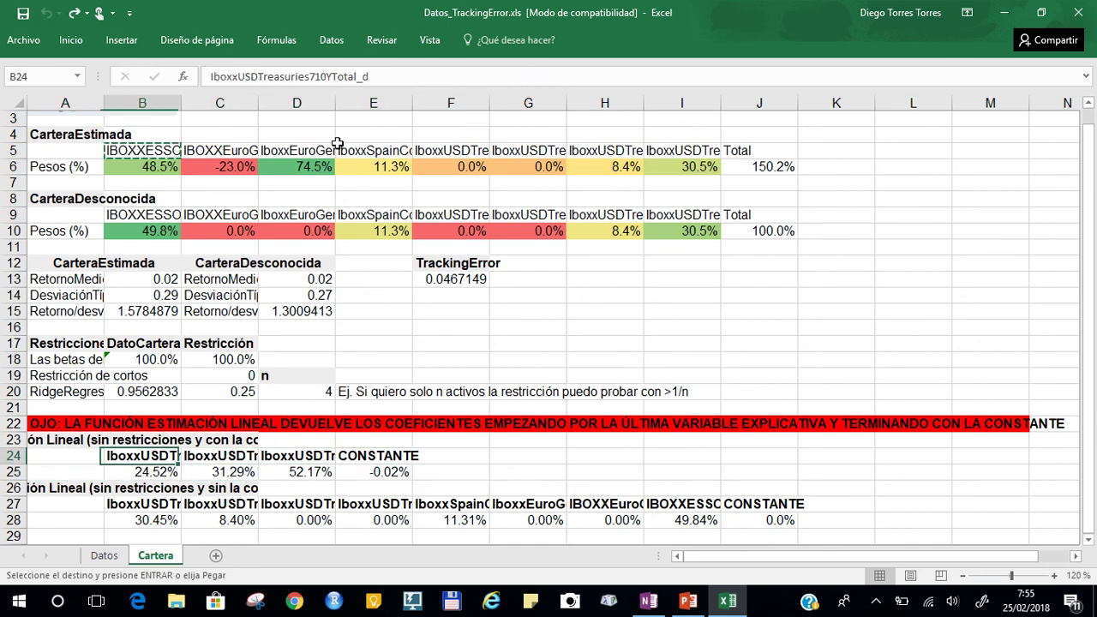
key(Right)
key(Right)
key(Right)
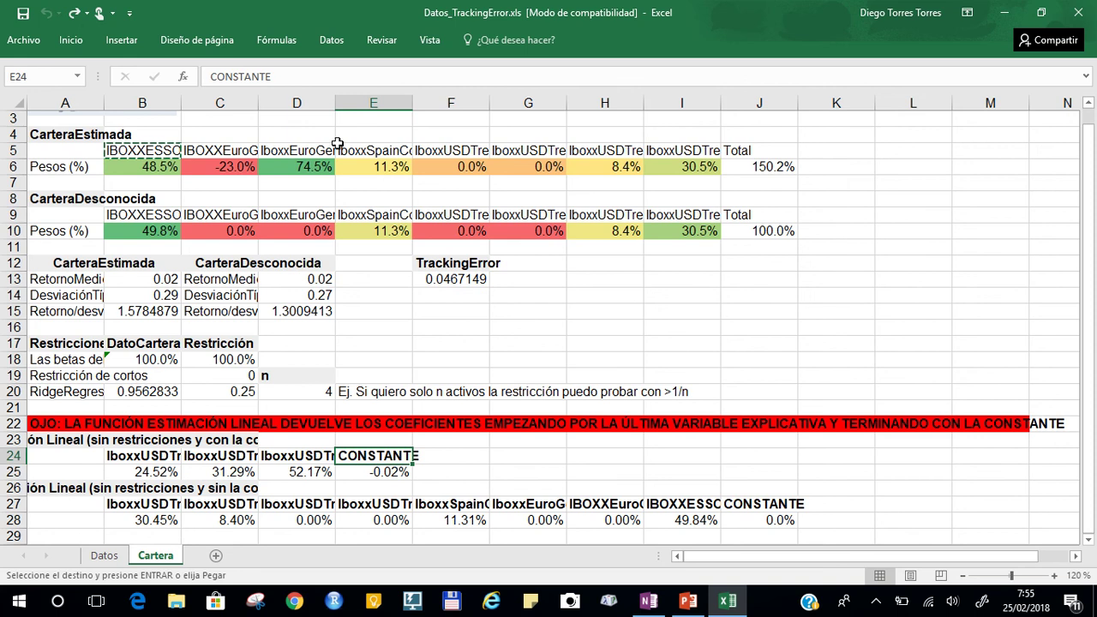
key(Left)
key(Left)
key(Left)
key(Left)
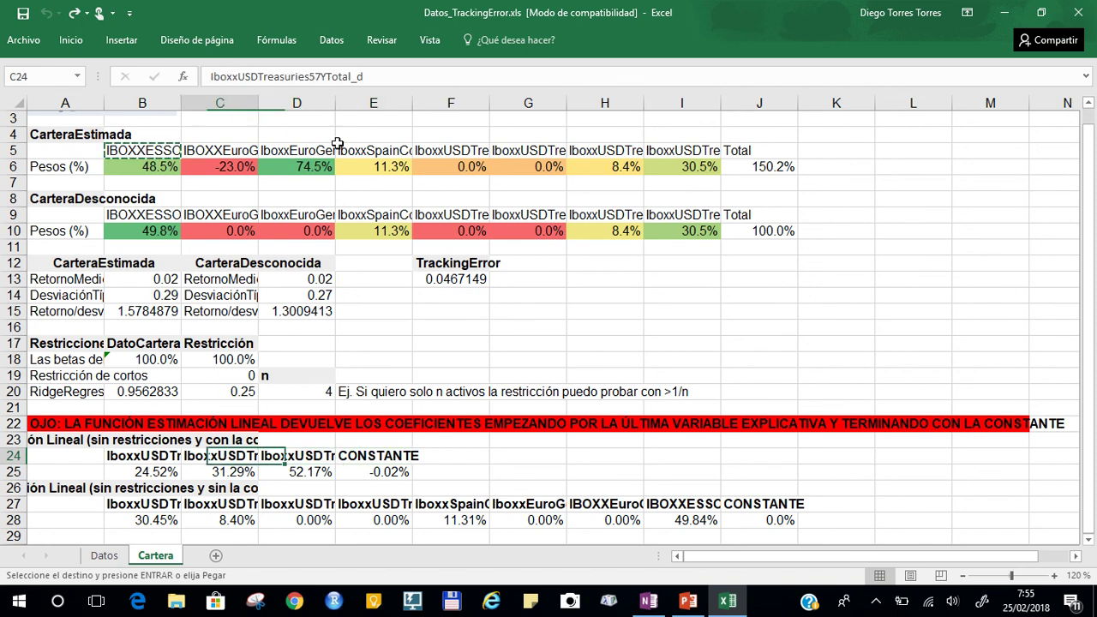
key(Up)
key(Right)
key(Right)
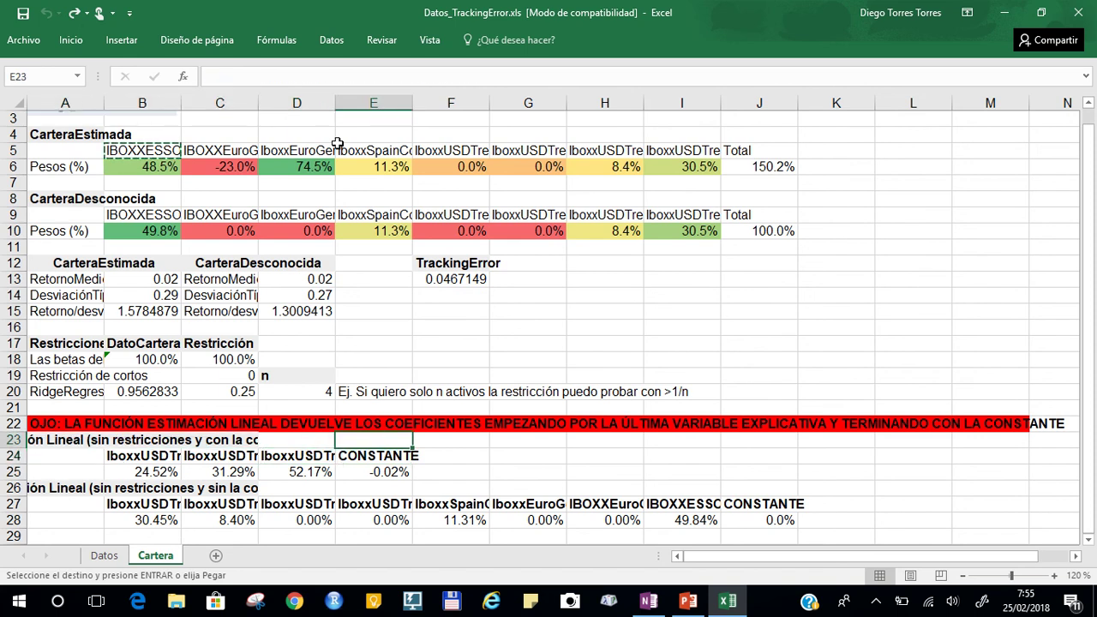
key(Left)
key(Left)
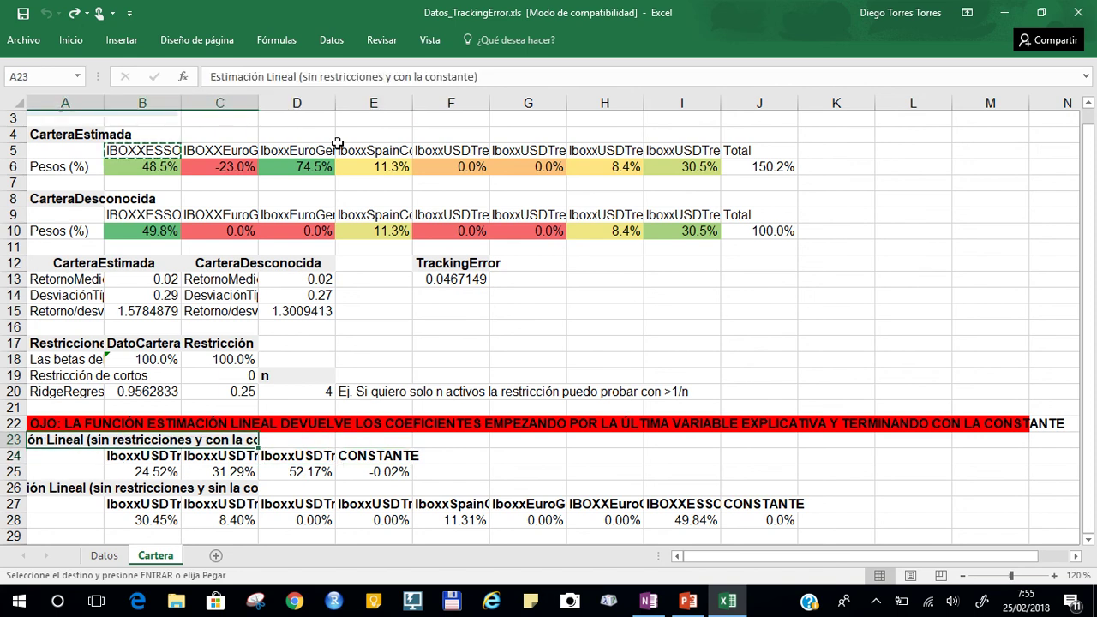
Highlight both linear estimation result blocks, A23:J28.
key(shift+Right)
key(shift+Right)
key(shift+Down)
key(shift+Down)
key(shift+Right)
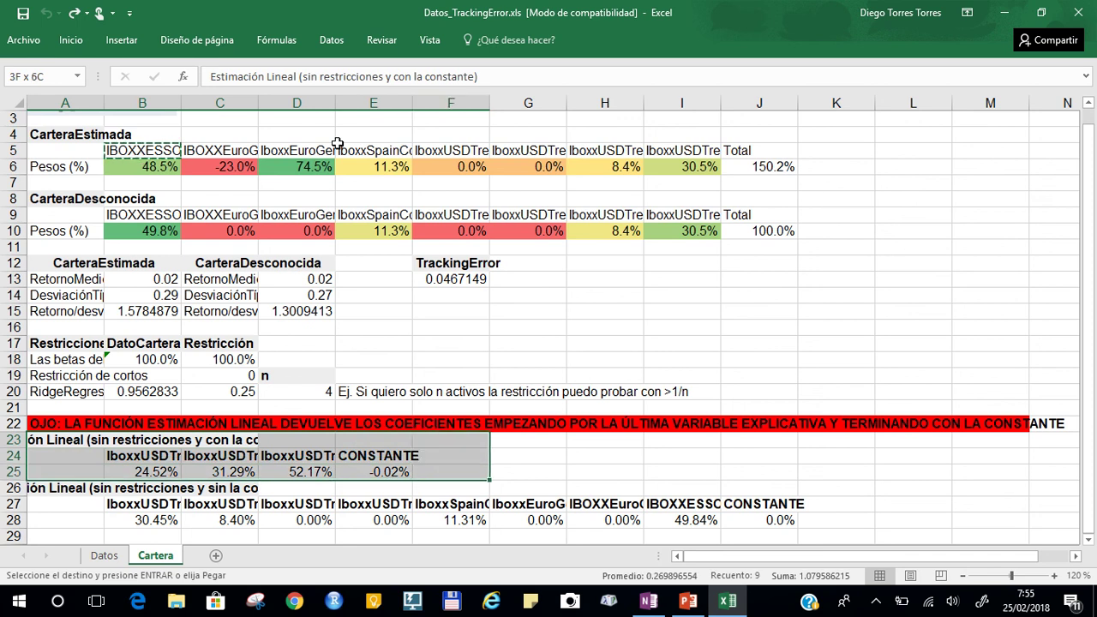
key(shift+Right)
key(shift+Right)
key(shift+Right)
key(shift+Right)
key(shift+Down)
key(shift+Down)
key(shift+Down)
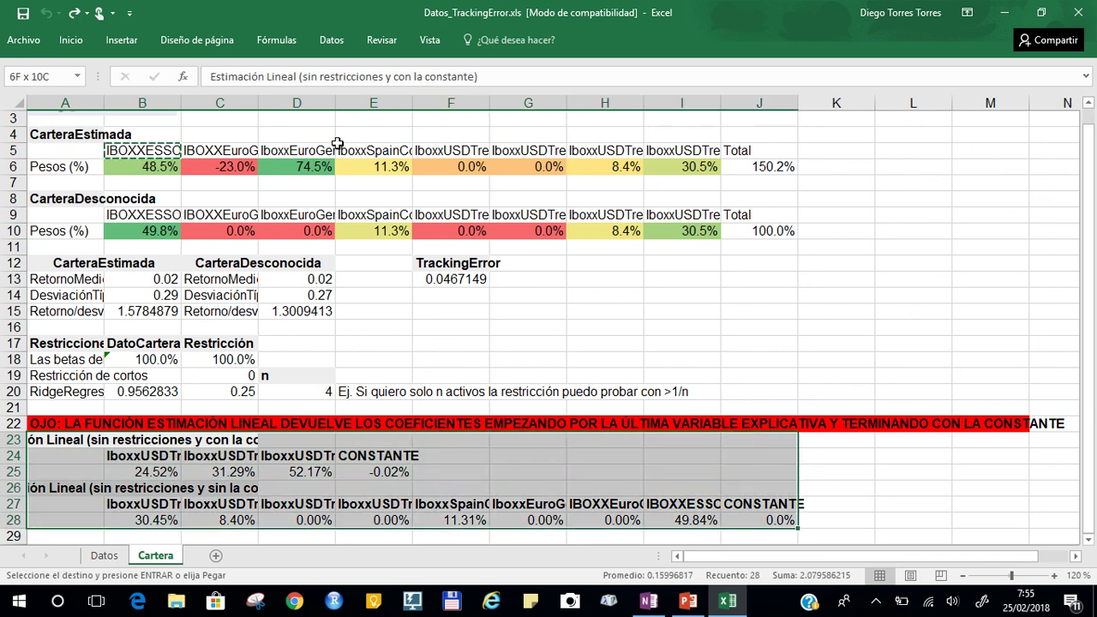
Inspect the ESTIMACION.LINEAL array formula across row 25, ending on the constant in E25 and its heading.
key(Up)
key(Down)
key(Down)
key(Down)
key(Left)
key(Right)
key(Right)
key(Right)
key(Right)
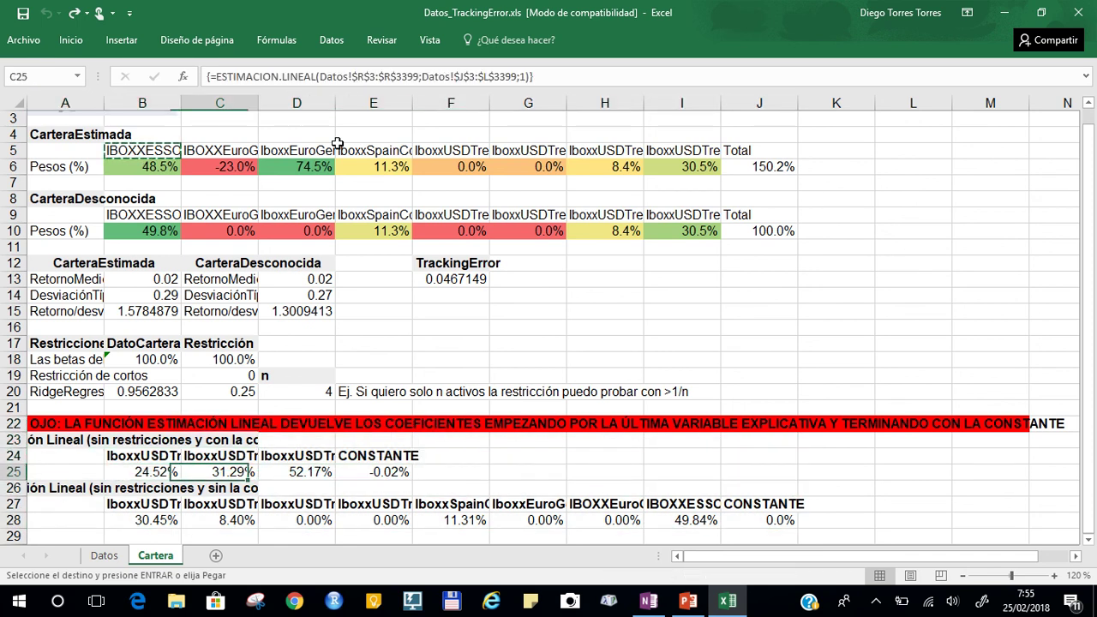
key(Left)
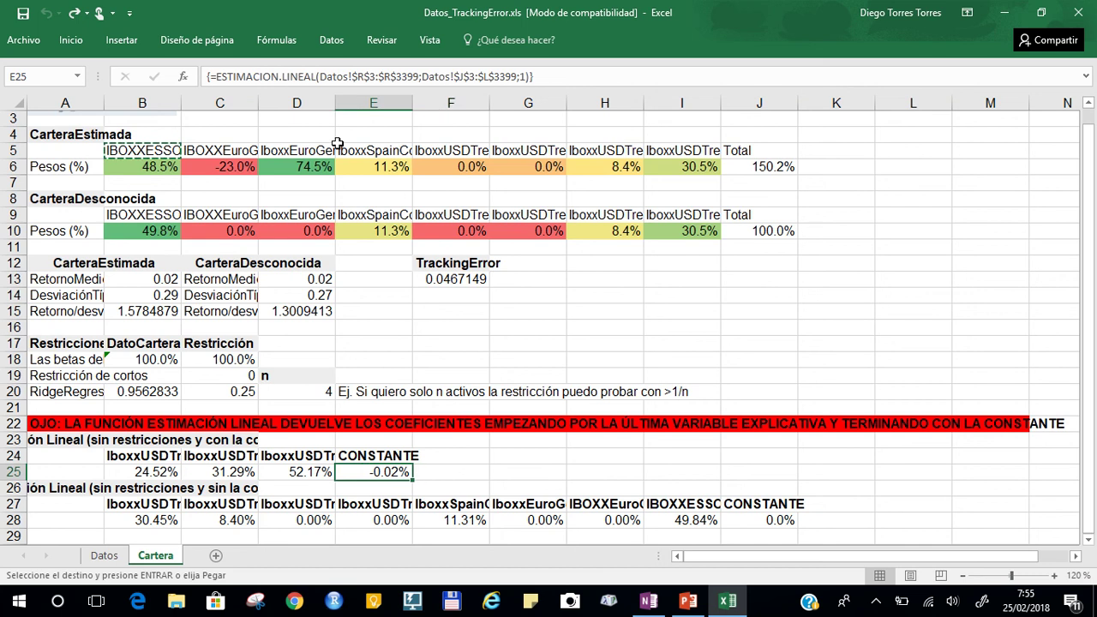
key(Up)
key(Down)
key(Up)
key(Down)
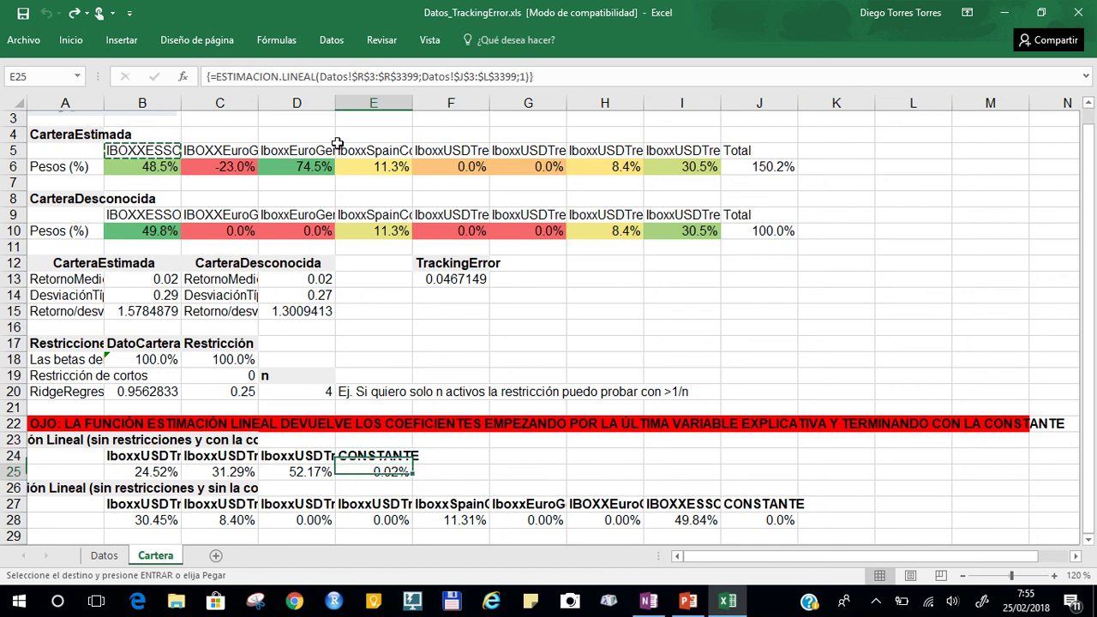
Review the index headings in B24:E24 against the row 25 coefficients, ending on the constant in E25.
key(Left)
key(Right)
key(Left)
key(Left)
key(Up)
key(Left)
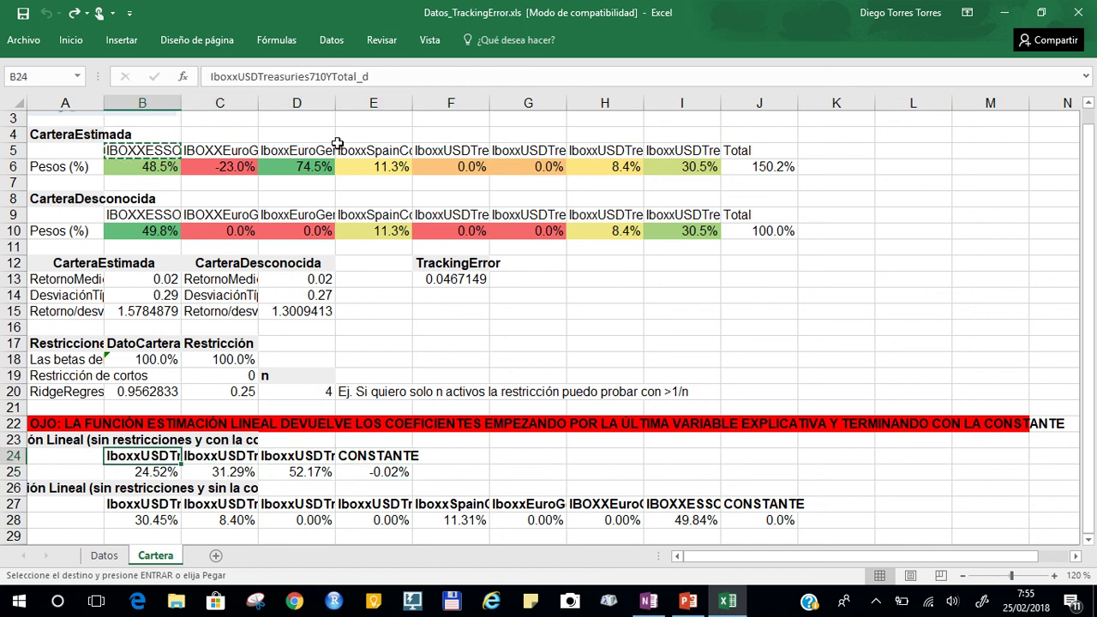
key(Right)
key(Right)
key(Right)
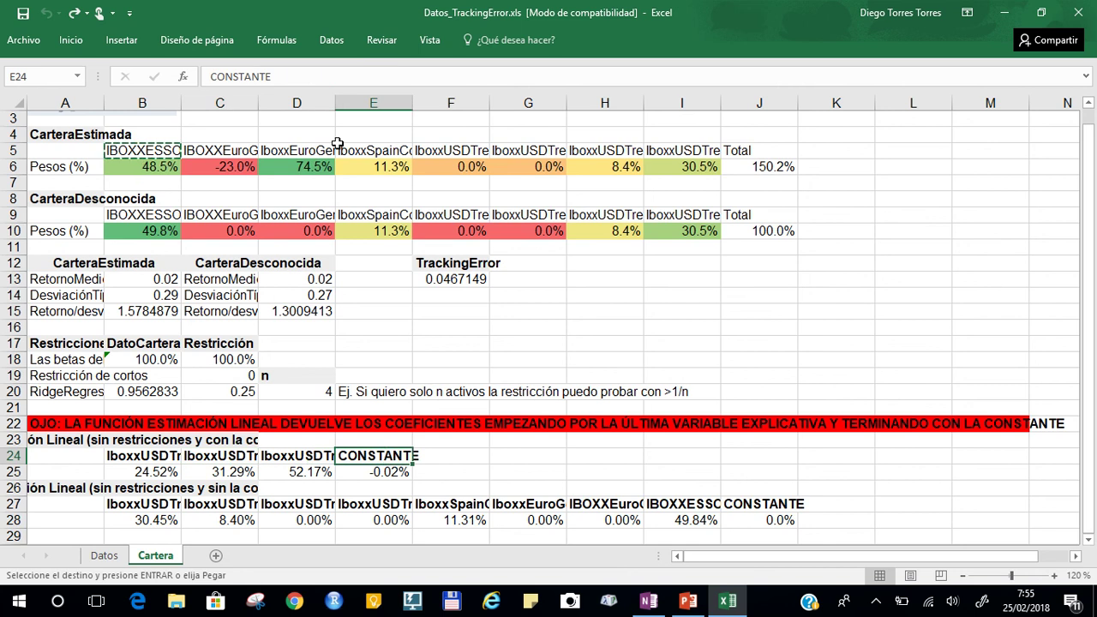
key(Down)
key(Left)
key(Up)
key(Right)
key(Down)
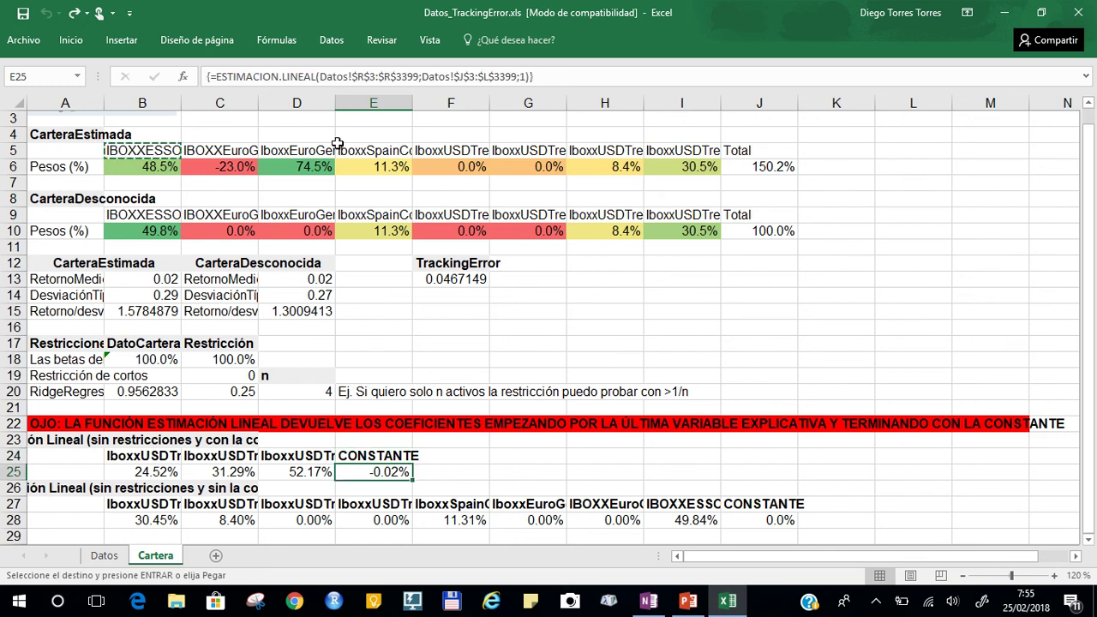
Go back and forth across the ESTIMACION.LINEAL coefficients in B25:E25, finishing on the index heading in C24.
key(Left)
key(Left)
key(Left)
key(Right)
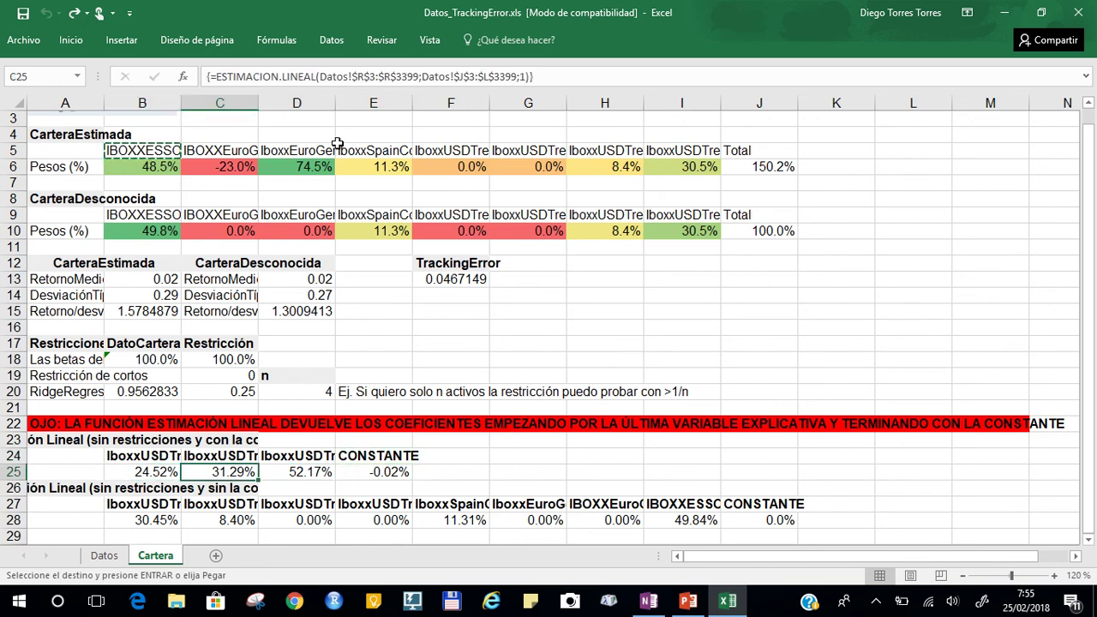
key(Left)
key(Right)
key(Right)
key(Right)
key(Left)
key(Left)
key(Left)
key(Right)
key(Right)
key(Right)
key(Up)
key(Down)
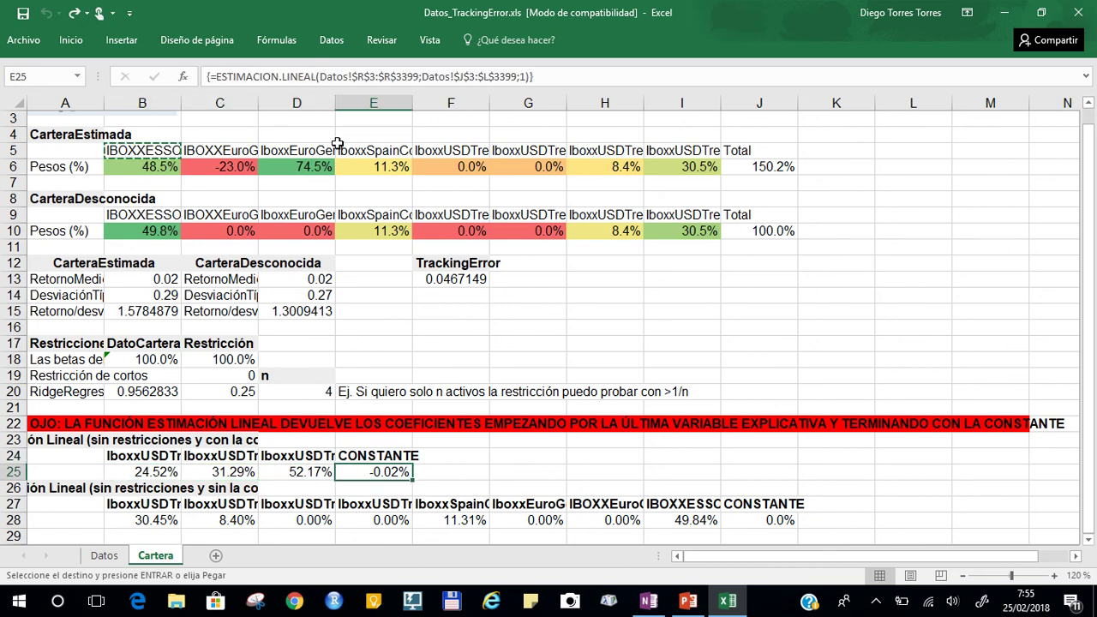
key(Left)
key(Left)
key(Left)
key(Up)
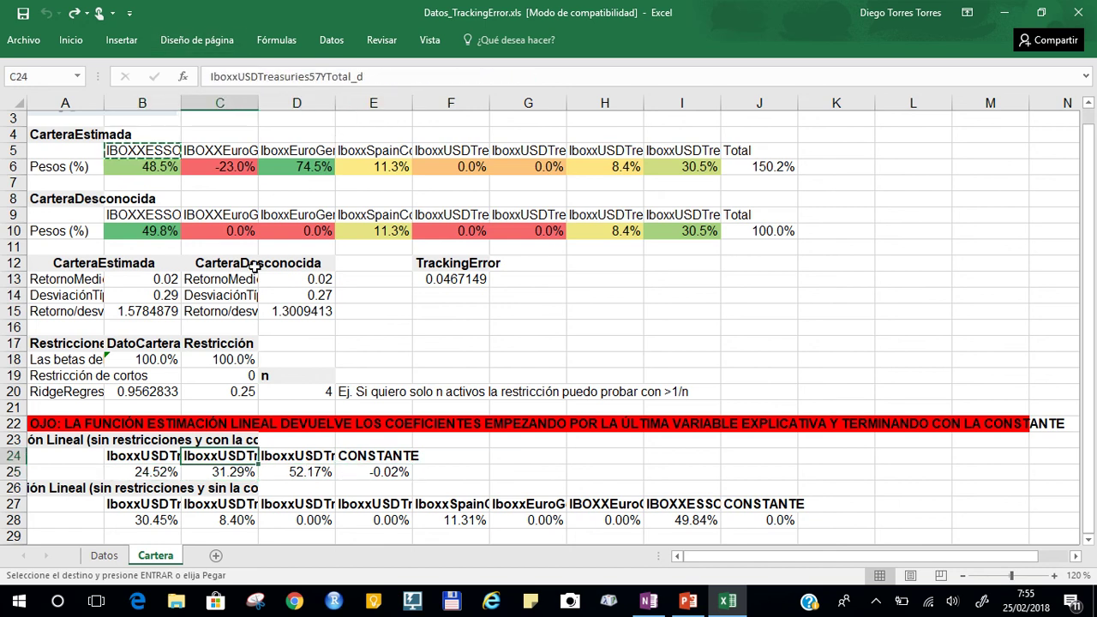
Inspect the estimated portfolio's first weight and heading, the deviation formulas in D14 and B14, and the return/deviation ratio in B15.
click(129, 164)
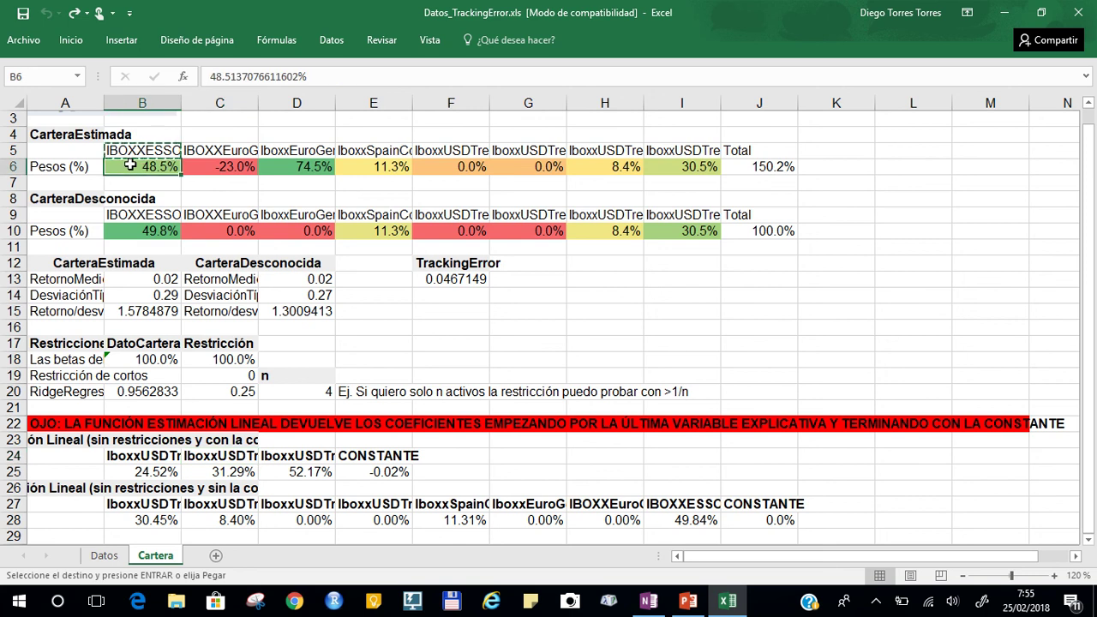
key(Up)
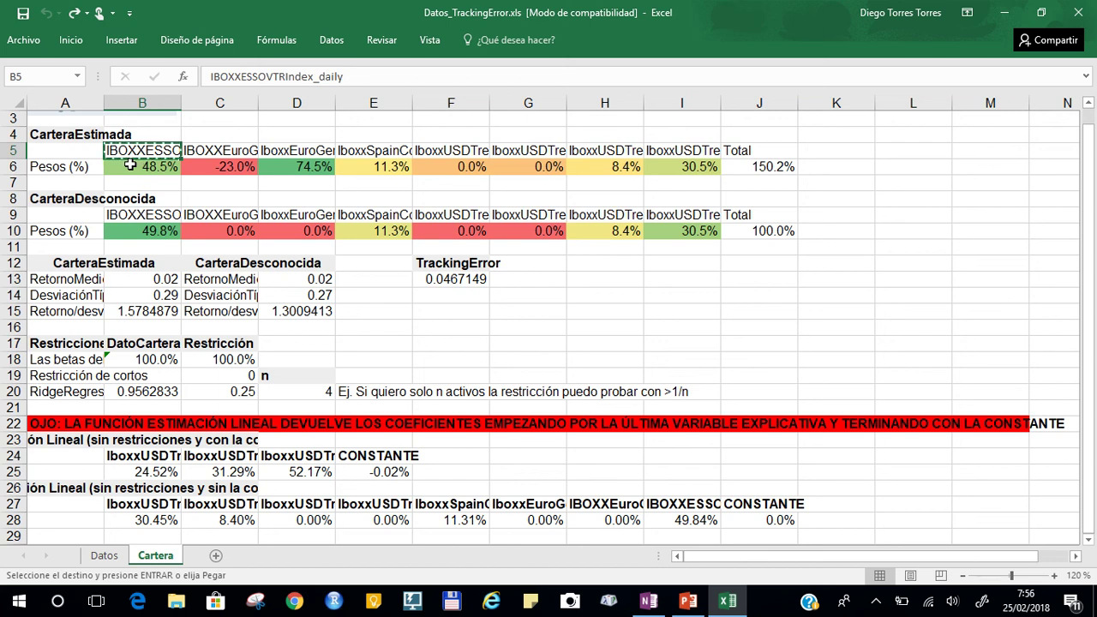
click(291, 295)
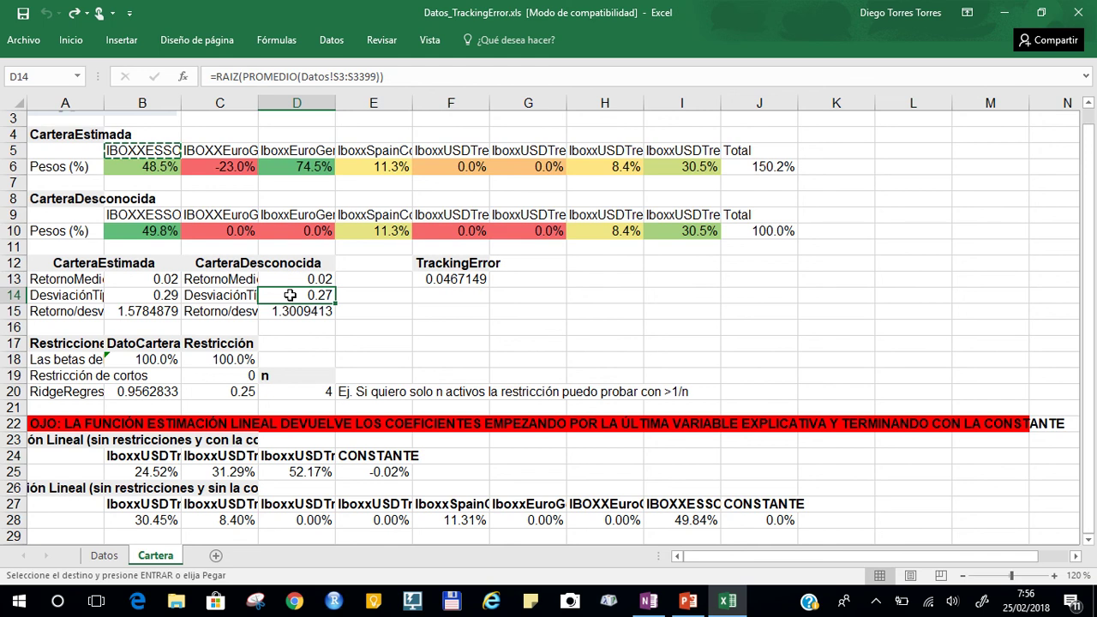
click(143, 295)
click(133, 263)
click(128, 294)
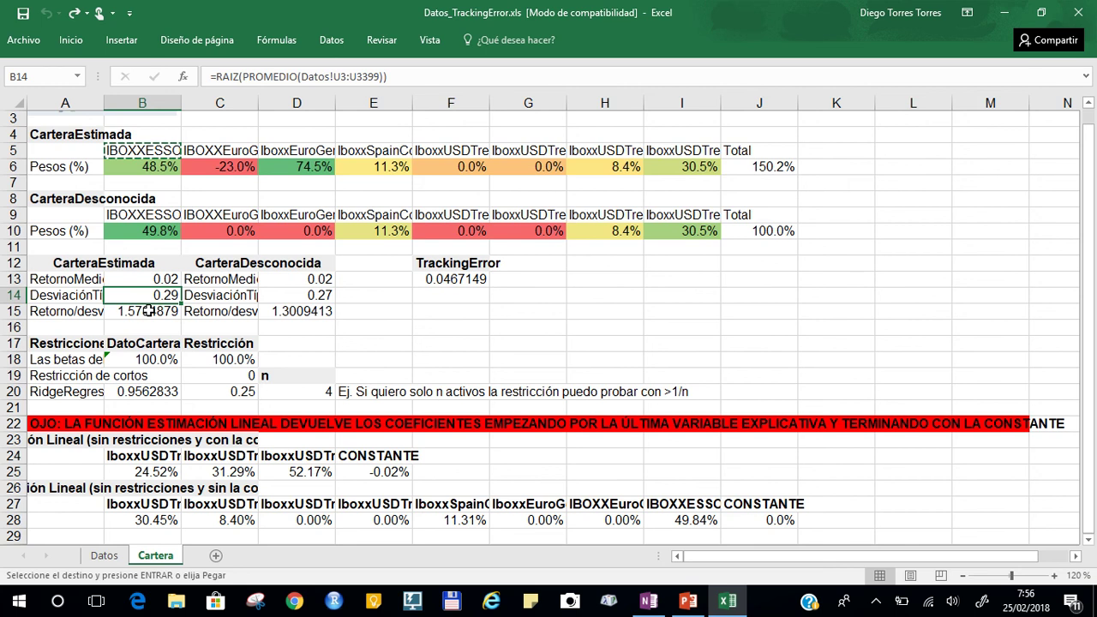
click(149, 310)
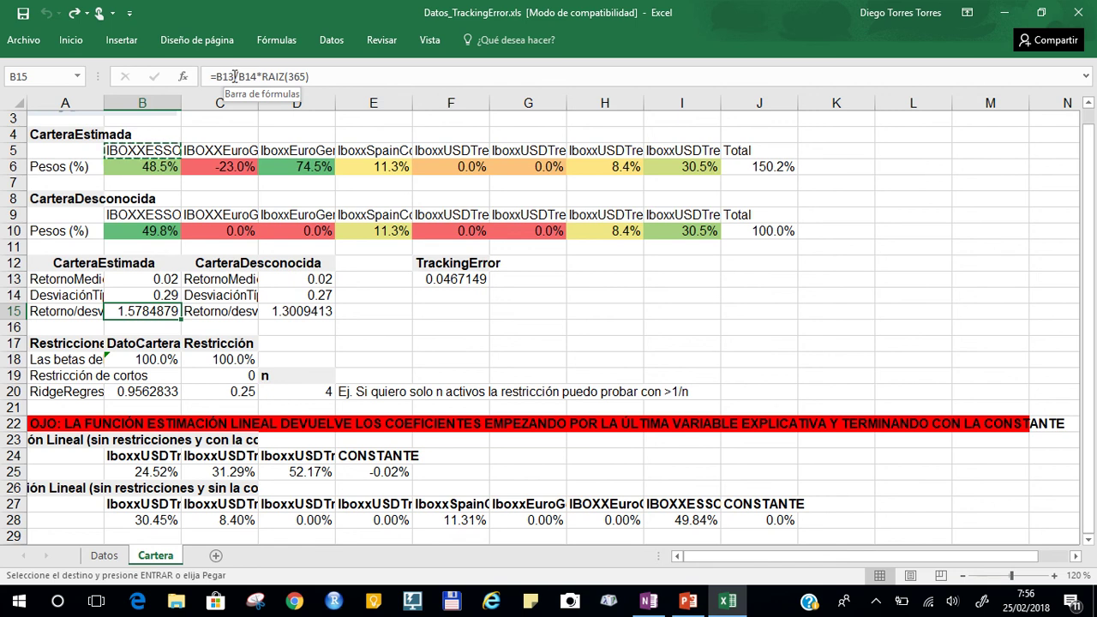
drag(58, 317, 151, 319)
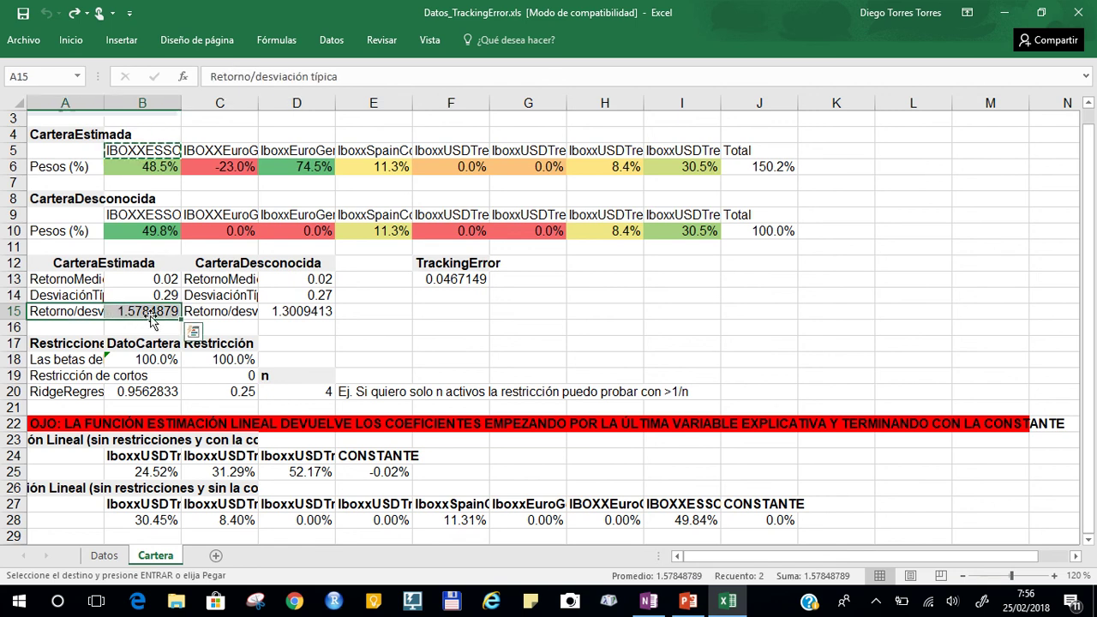
click(155, 309)
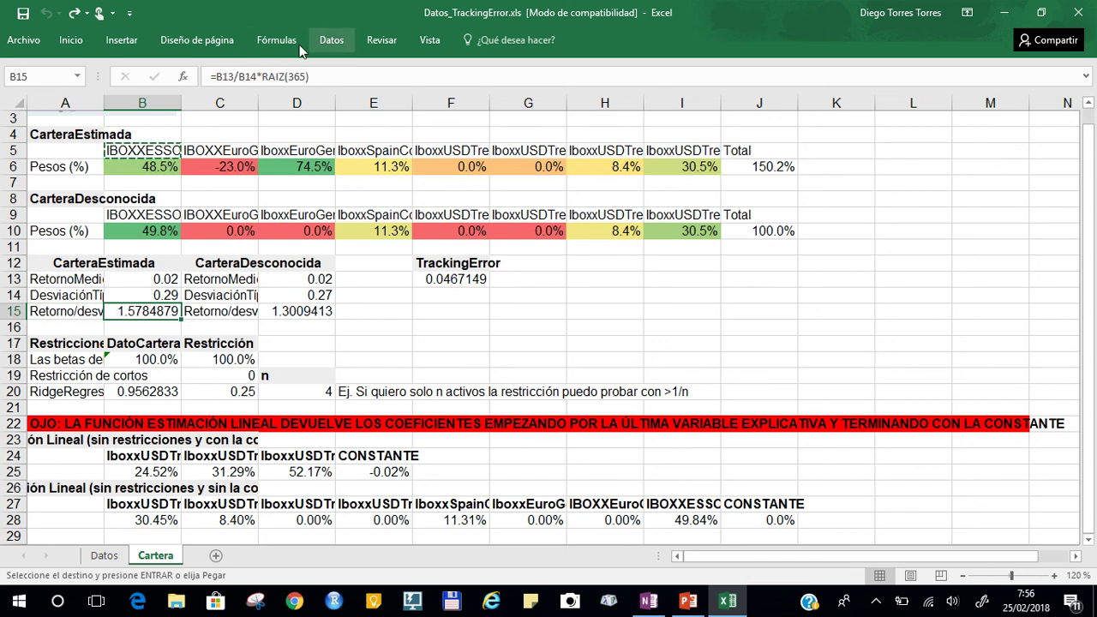
Set the Solver objective to the estimated portfolio's standard deviation in $B$14.
click(336, 42)
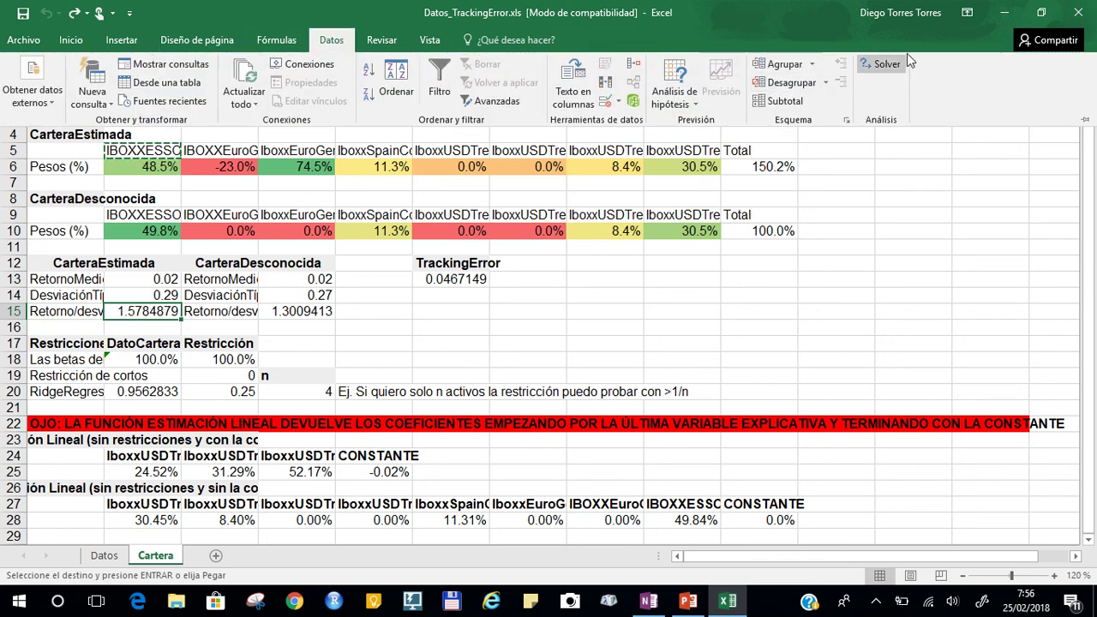
click(896, 62)
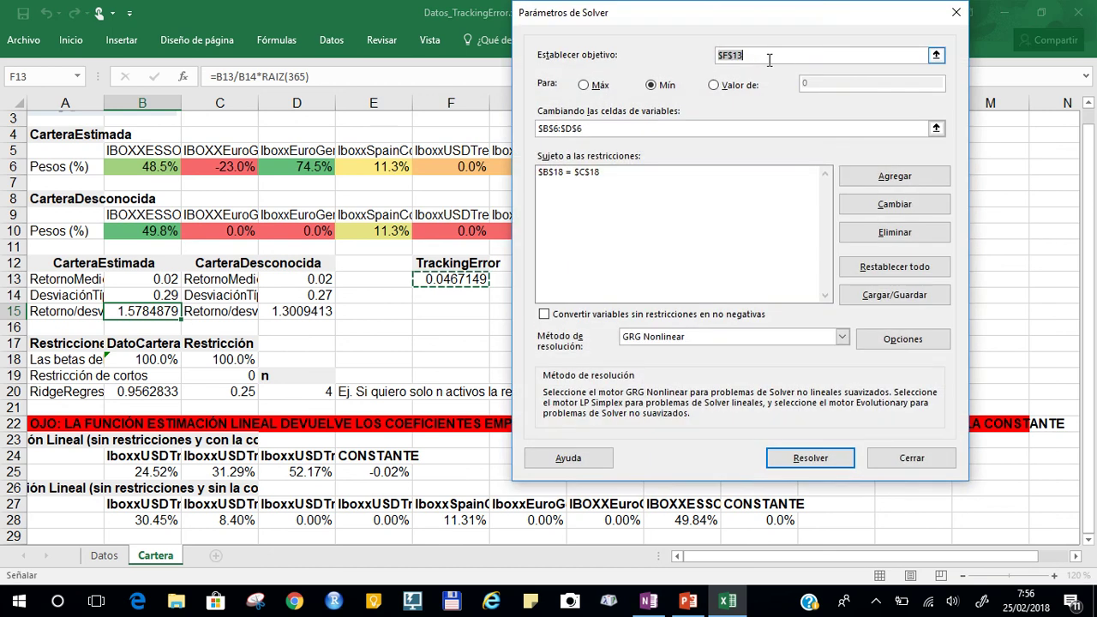
click(937, 55)
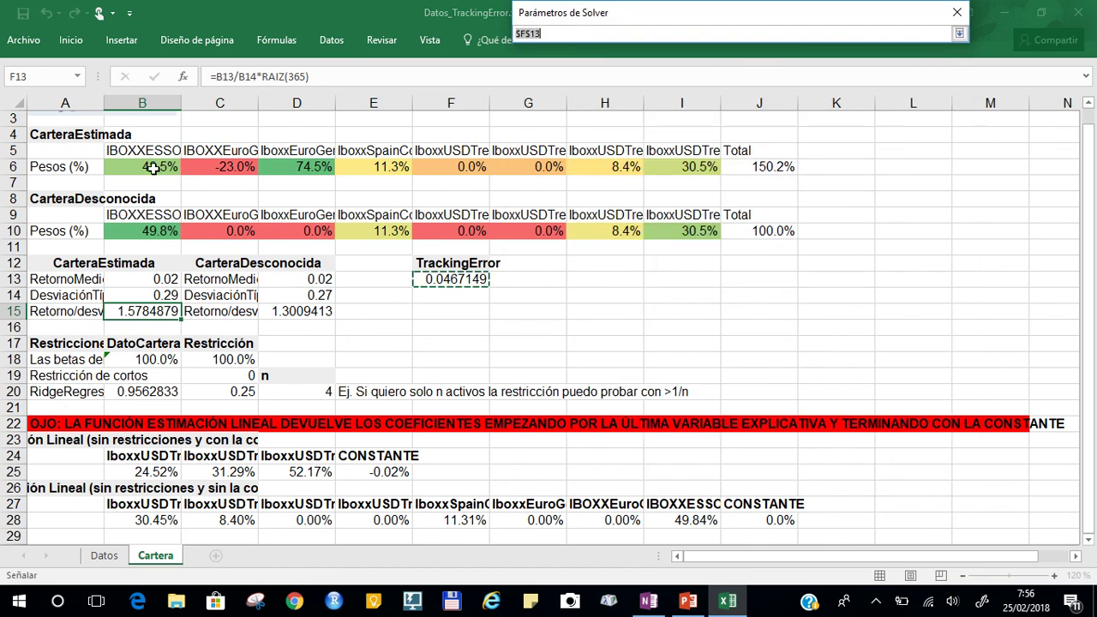
drag(152, 169, 51, 171)
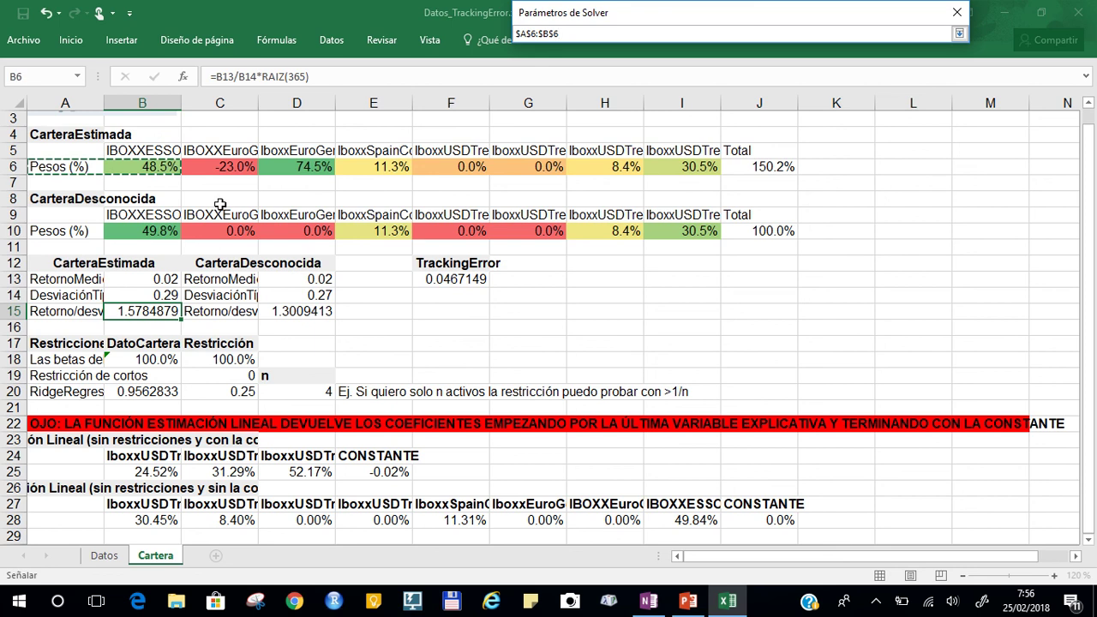
click(319, 216)
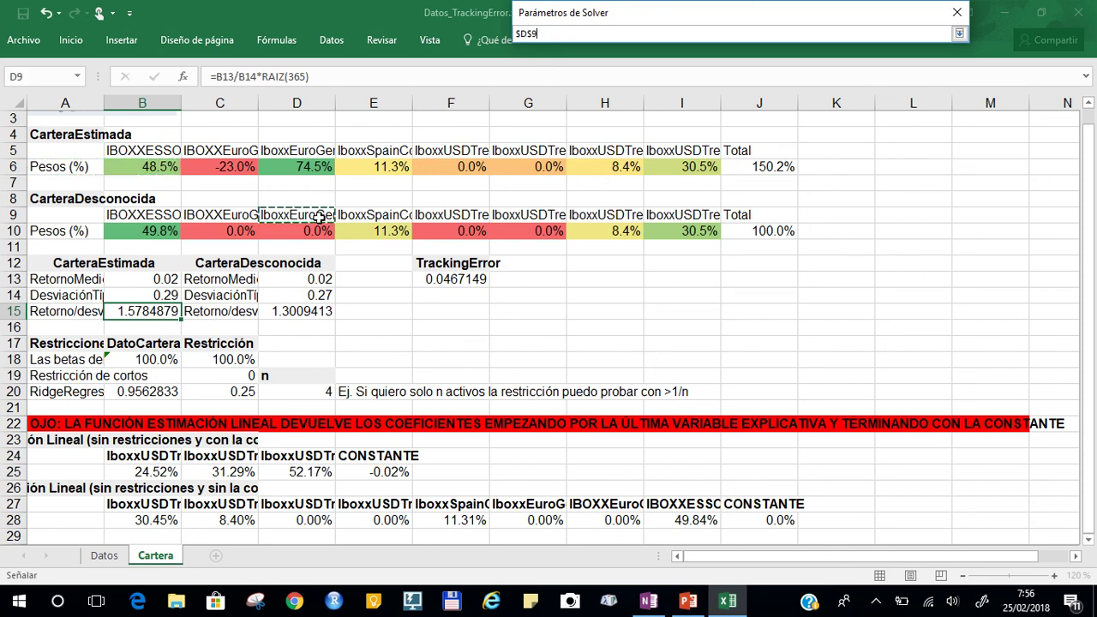
click(152, 295)
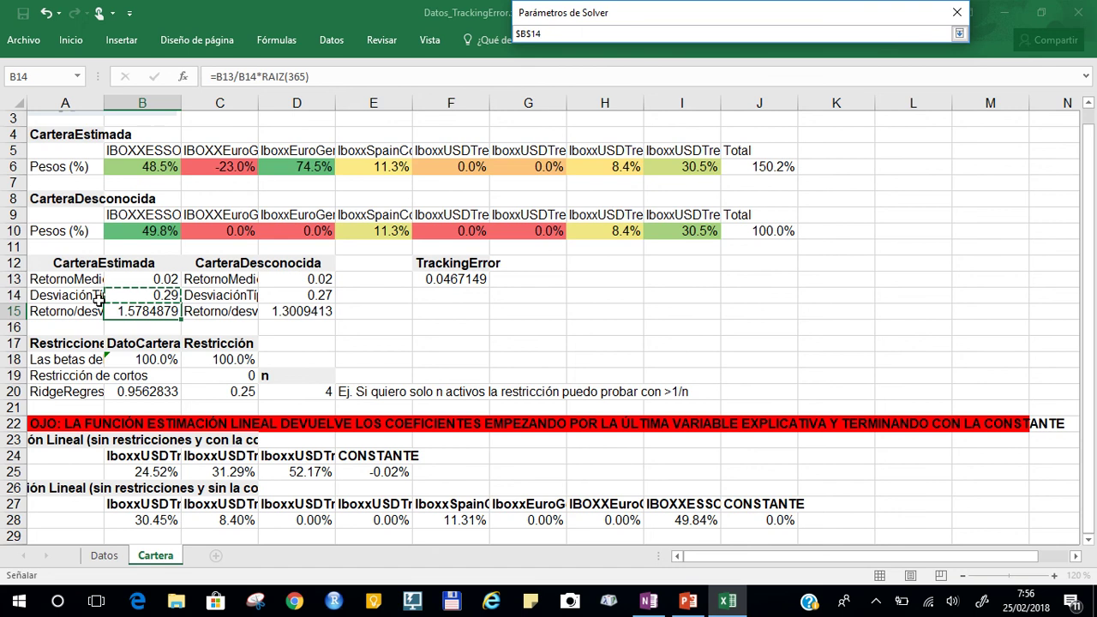
click(959, 33)
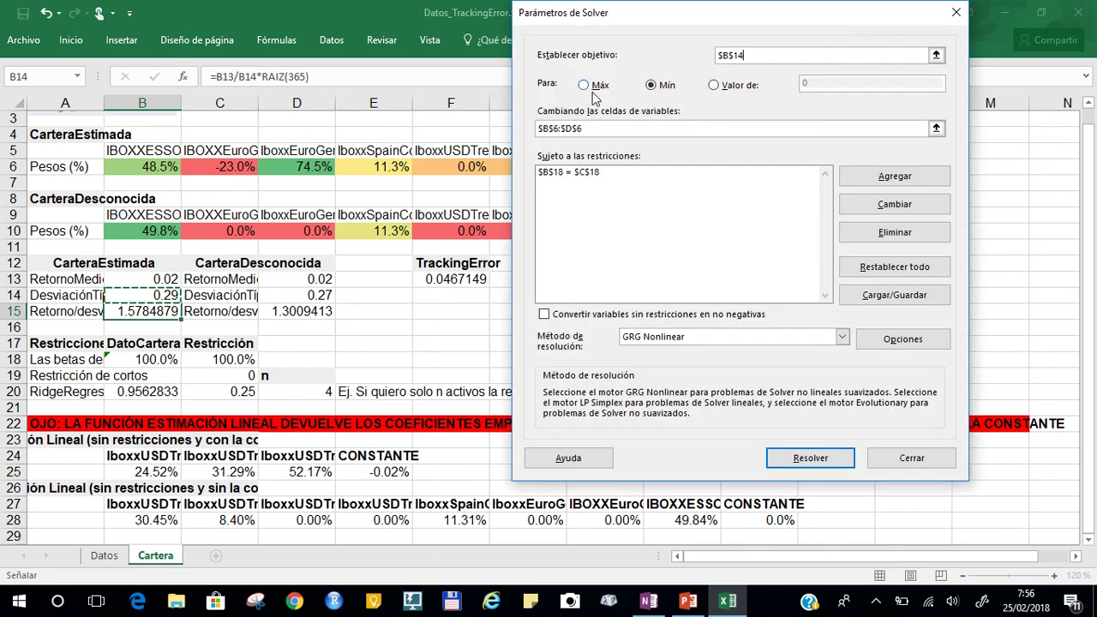
Set the Solver variable cells to all eight estimated weights, $B$6:$I$6.
click(936, 129)
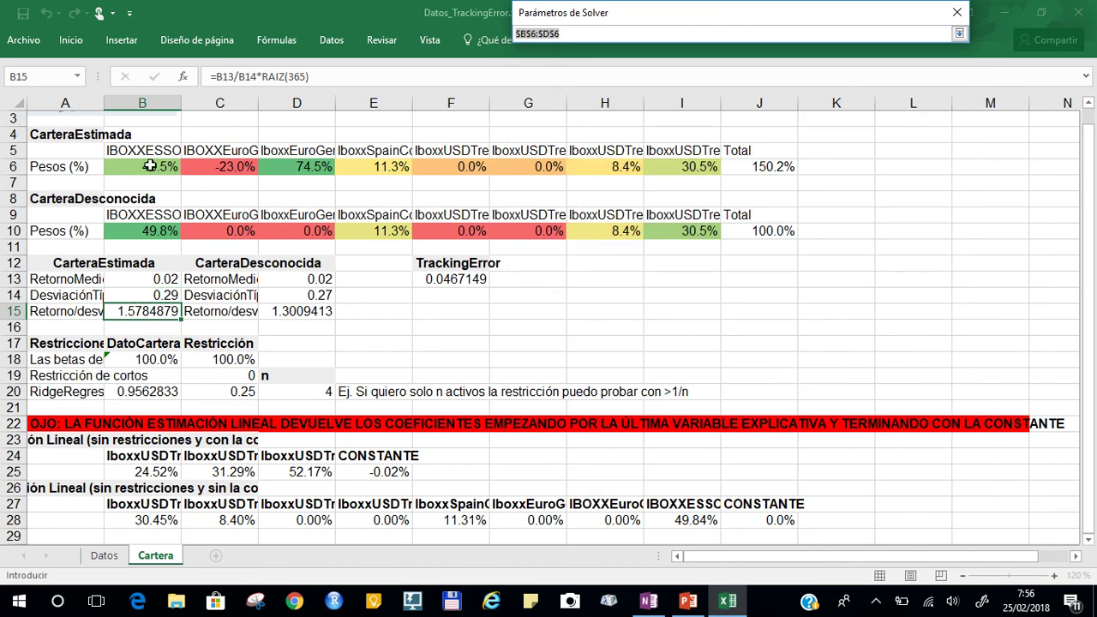
drag(148, 165, 693, 168)
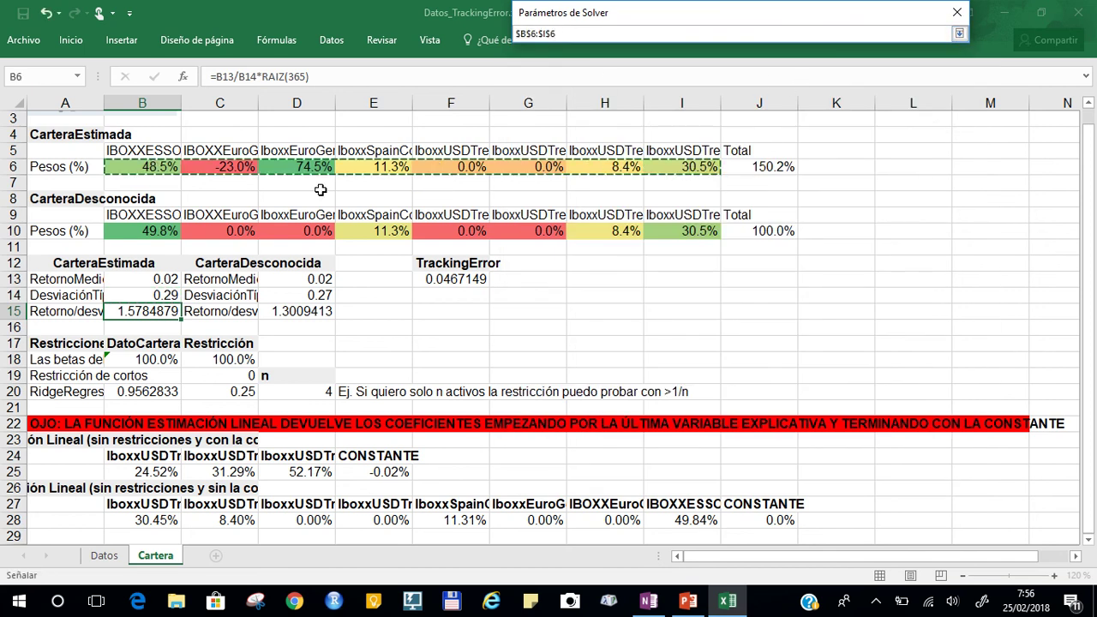
click(961, 34)
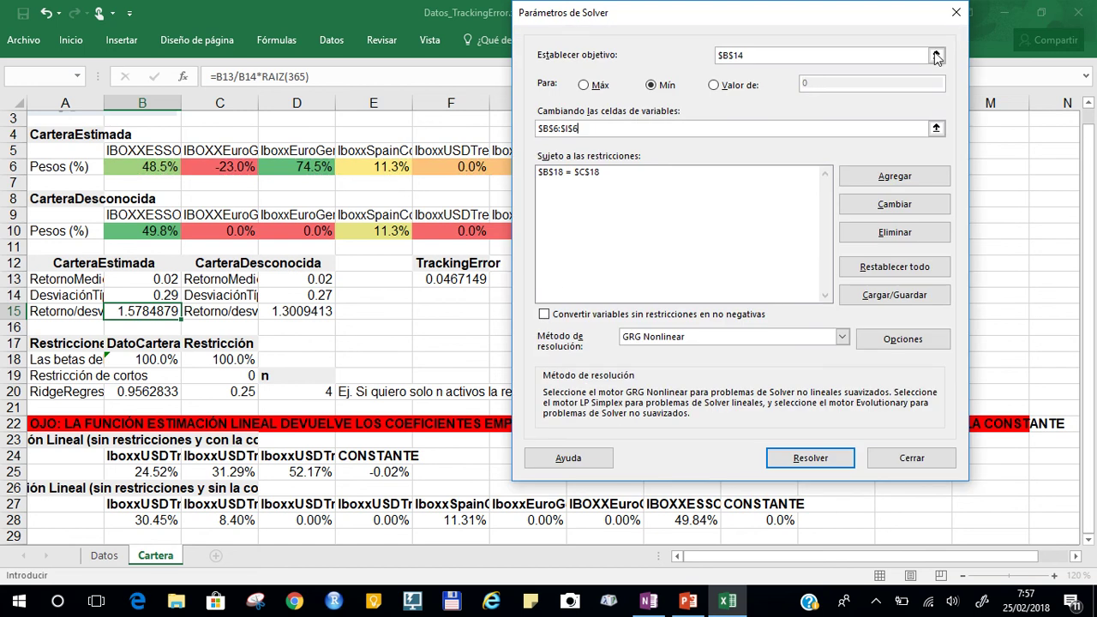
Make unconstrained Solver variables non-negative and delete the $B$18 = $C$18 constraint.
click(590, 174)
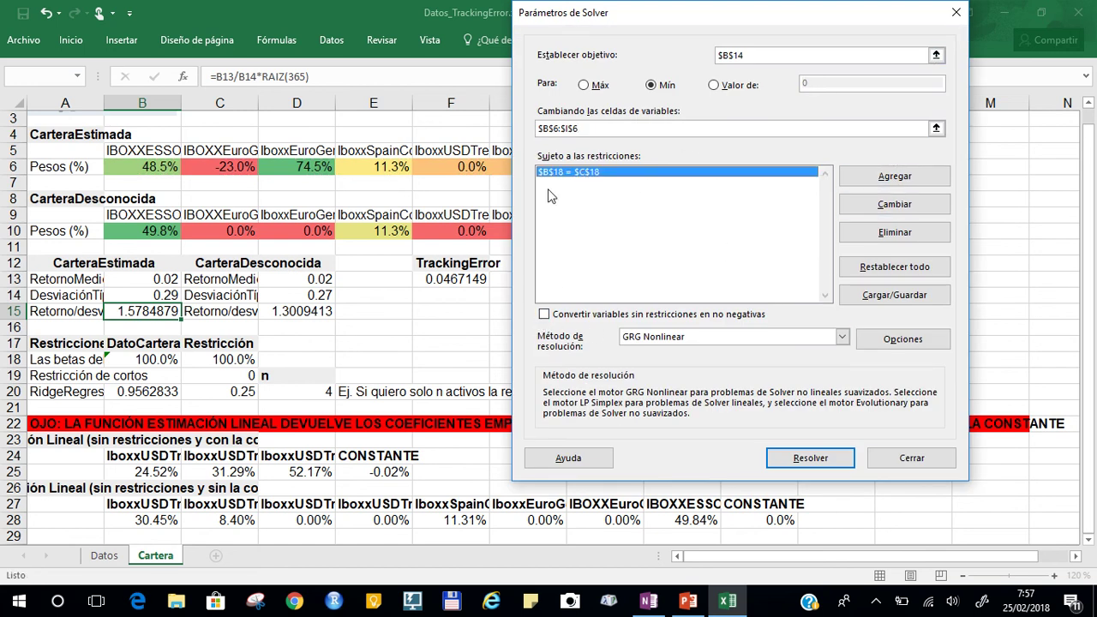
click(543, 315)
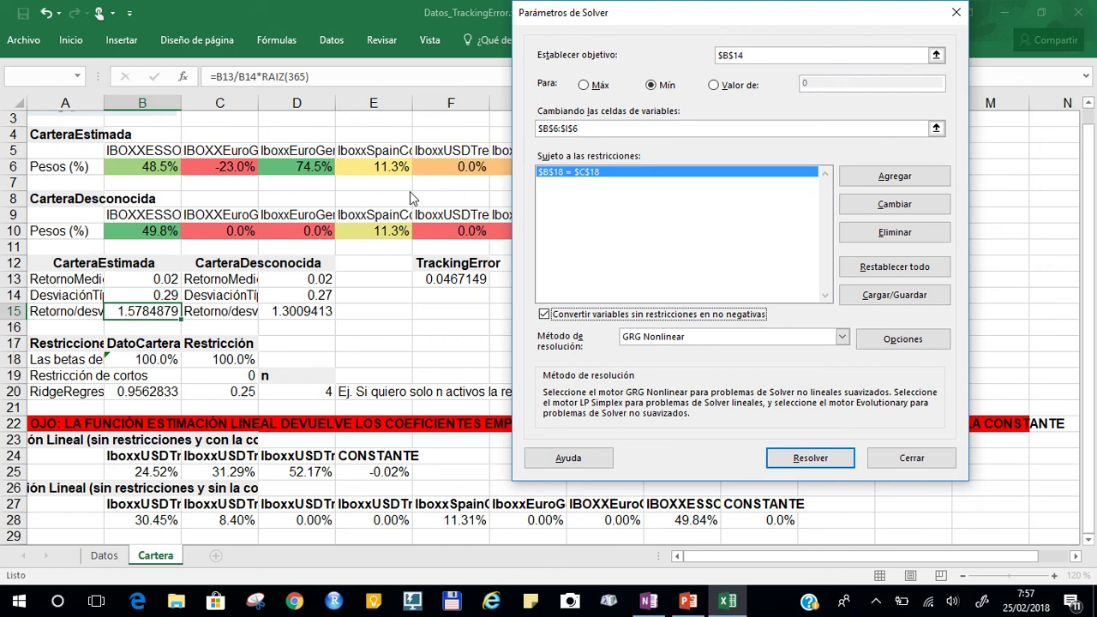
click(878, 235)
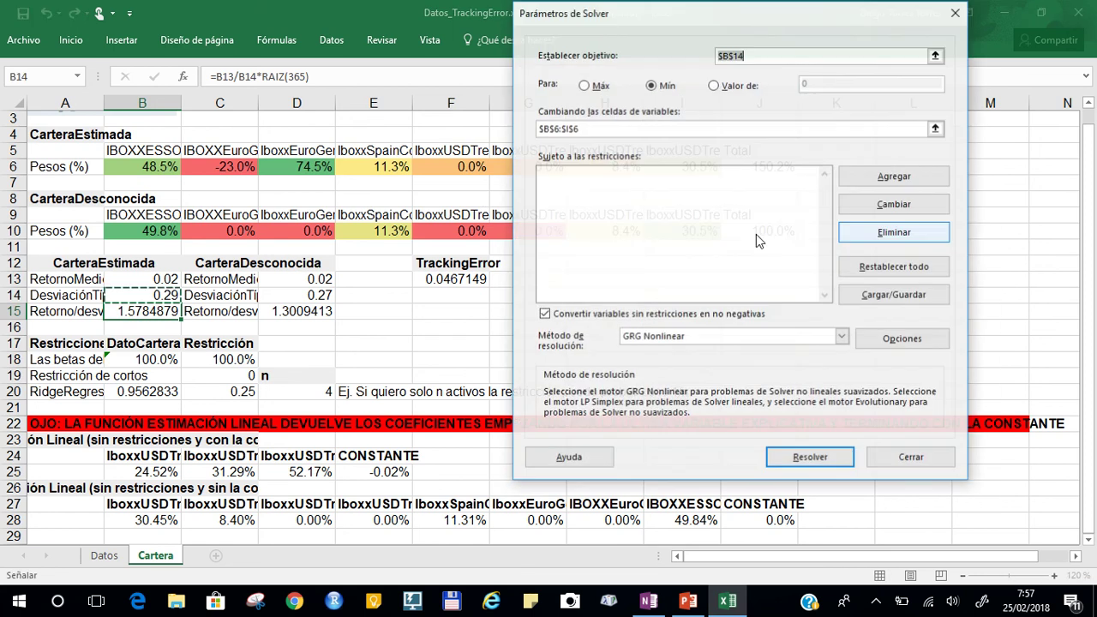
Add a Solver constraint requiring the estimated weights' total to equal 1 ($J$6 = 1).
click(857, 177)
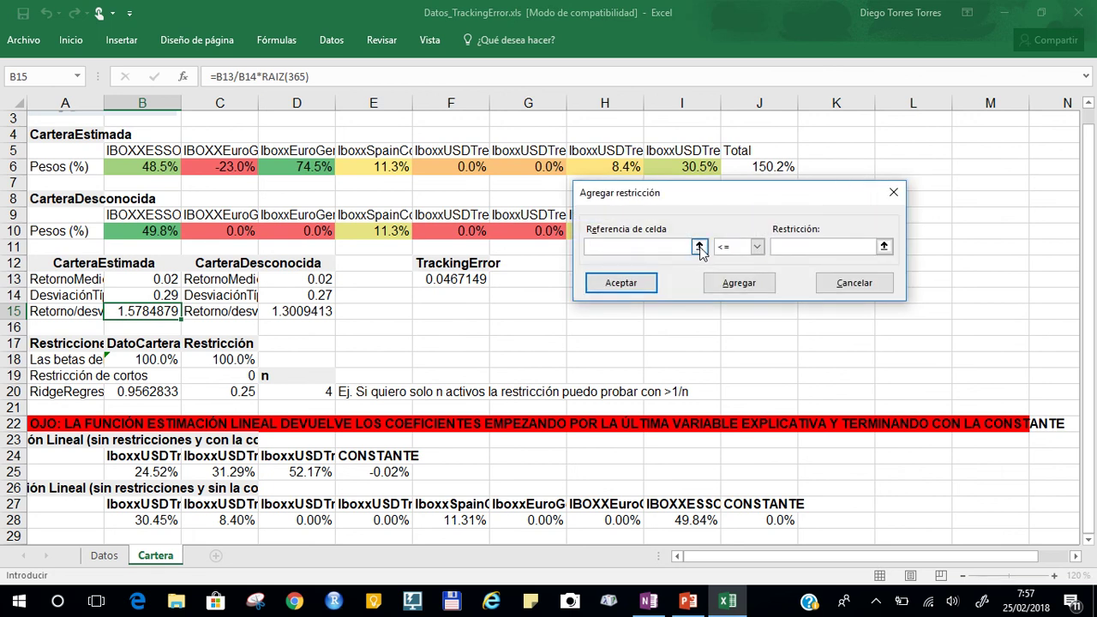
click(699, 246)
click(765, 165)
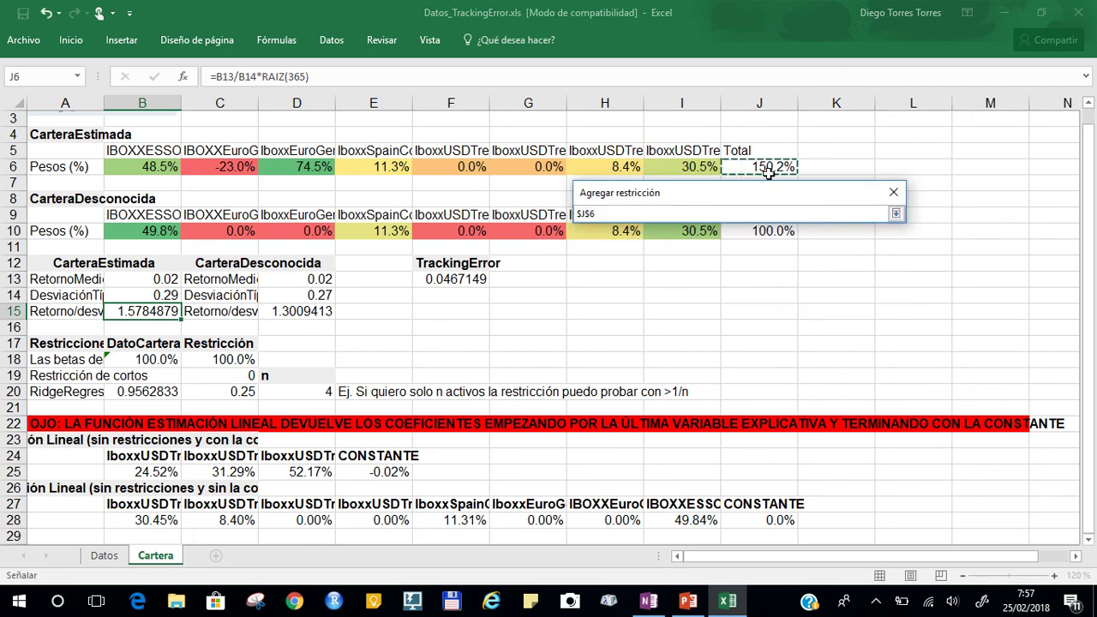
click(895, 214)
click(756, 246)
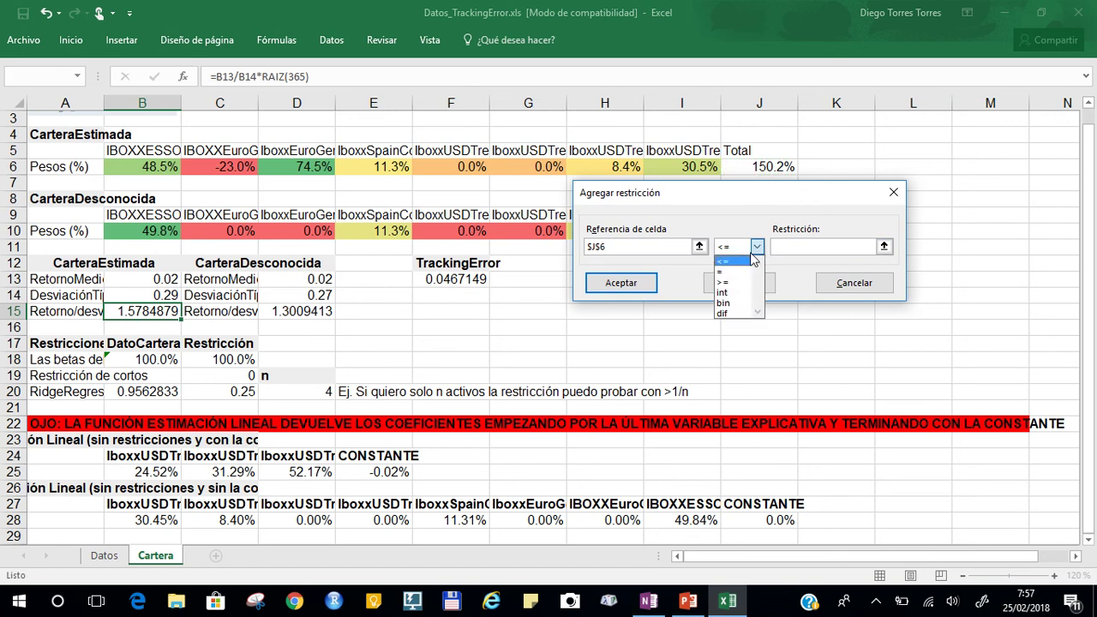
click(728, 267)
click(804, 246)
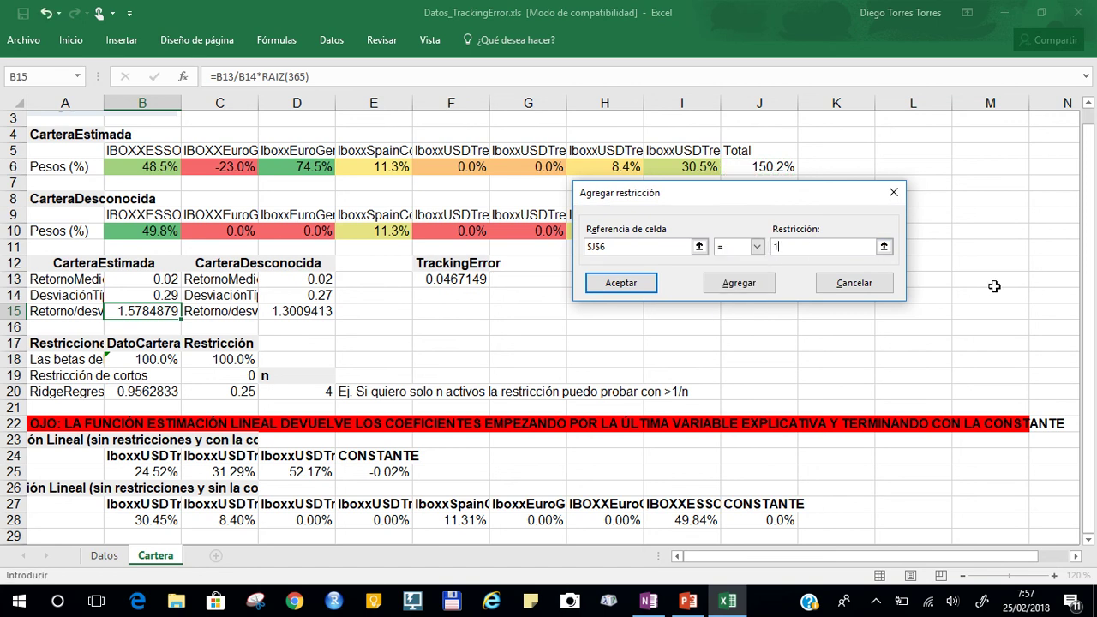
text(1)
click(622, 286)
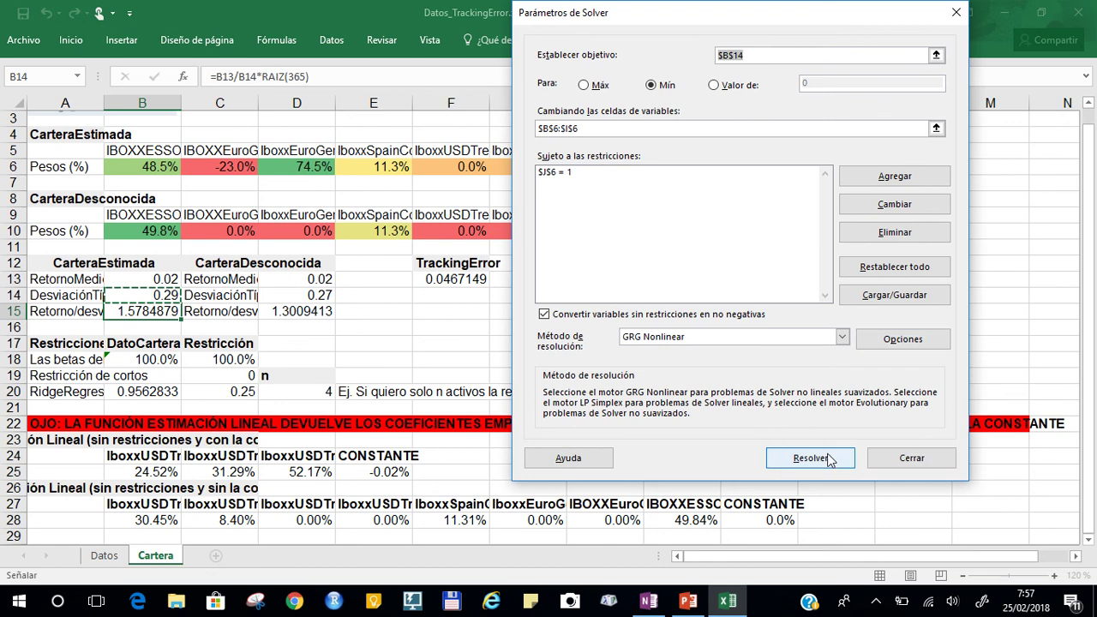
Run Solver and keep its solution, checking the estimated portfolio's standard deviation in B14 and mean return in B13.
click(809, 458)
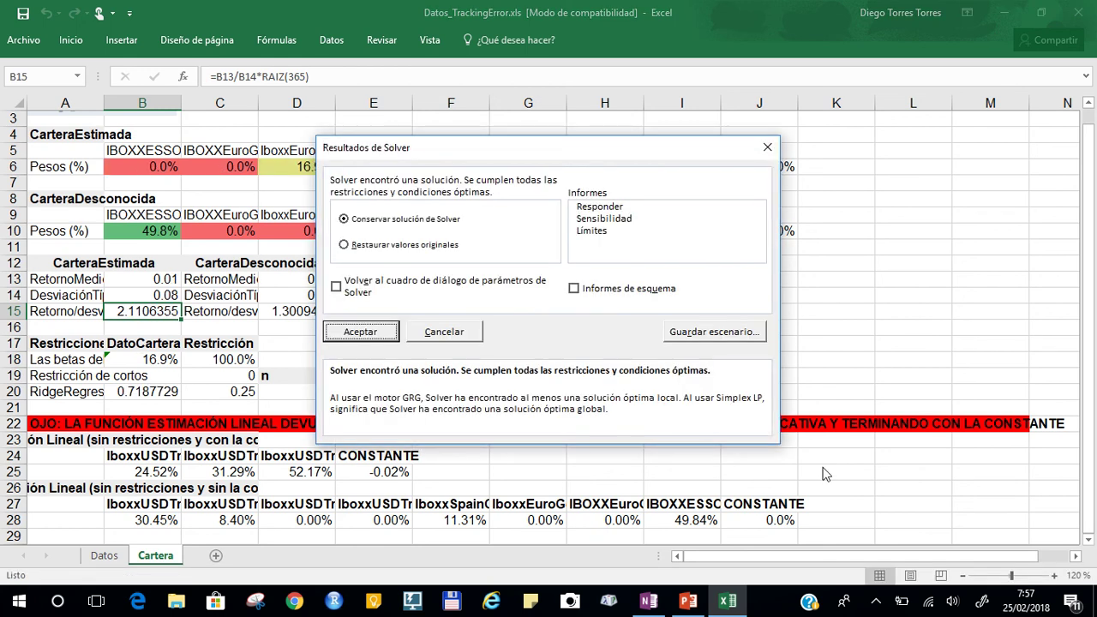
click(365, 333)
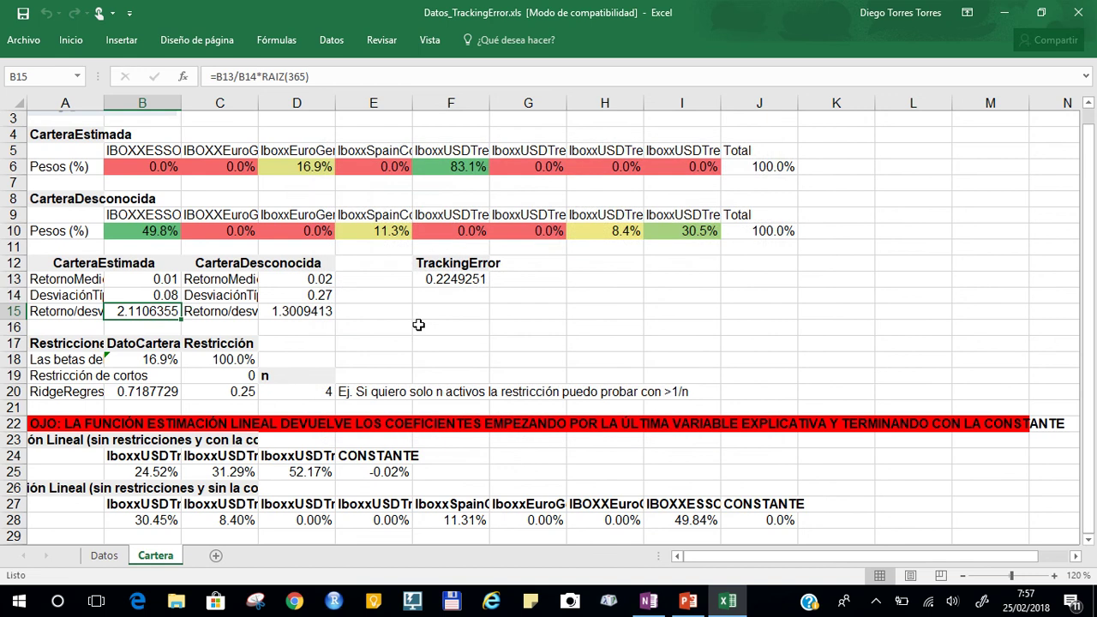
click(150, 293)
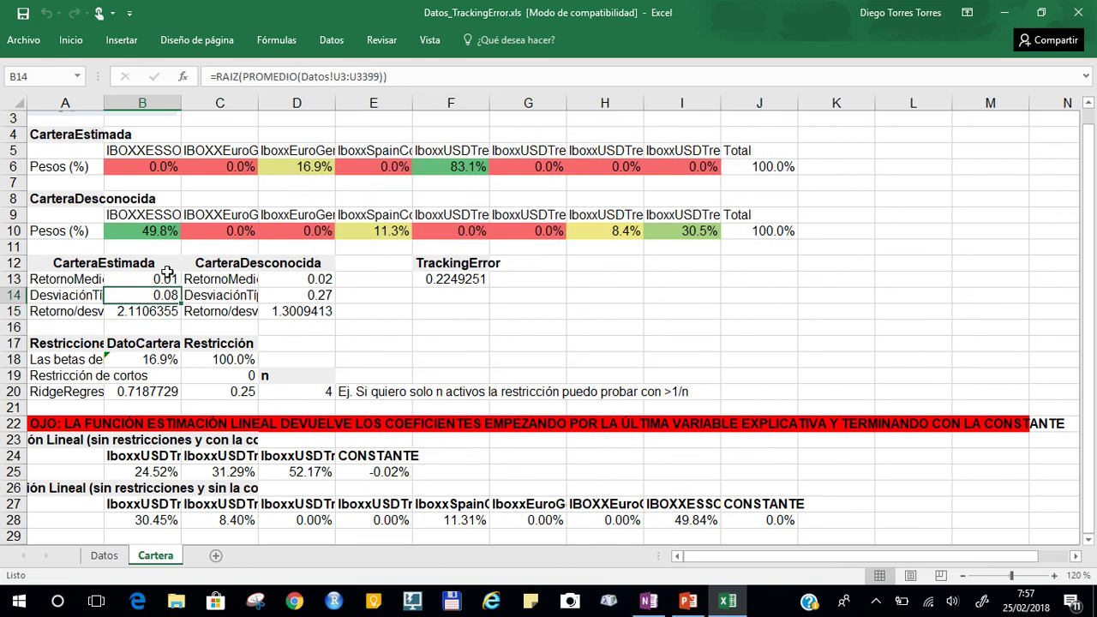
click(164, 280)
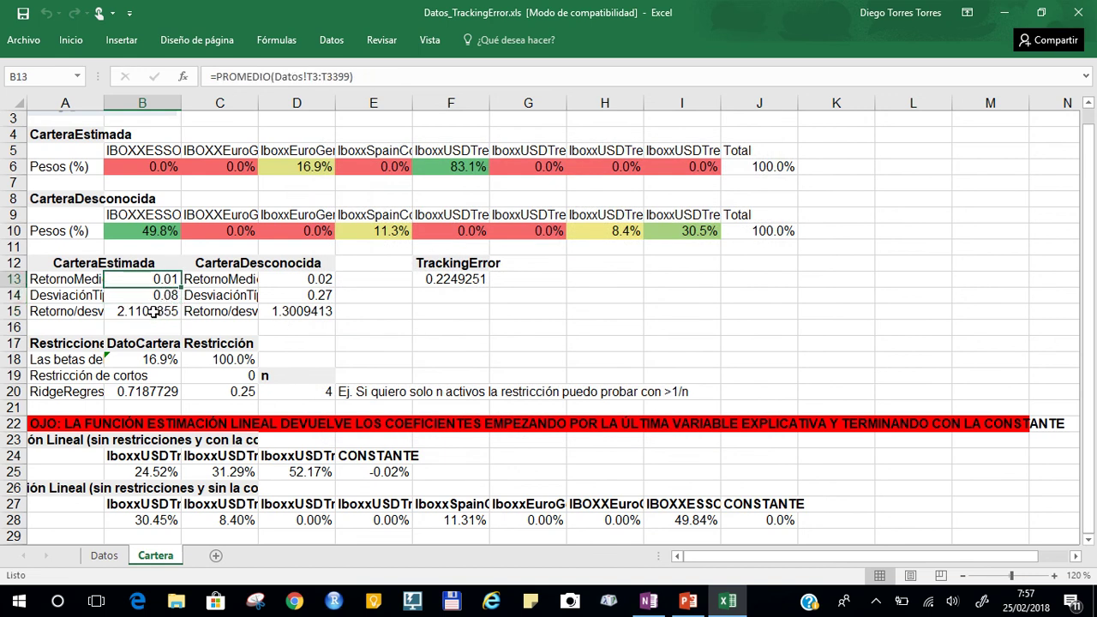
Compare the estimated and unknown portfolios' return, deviation and ratio figures, and examine the indices weighted in the estimated portfolio.
click(155, 311)
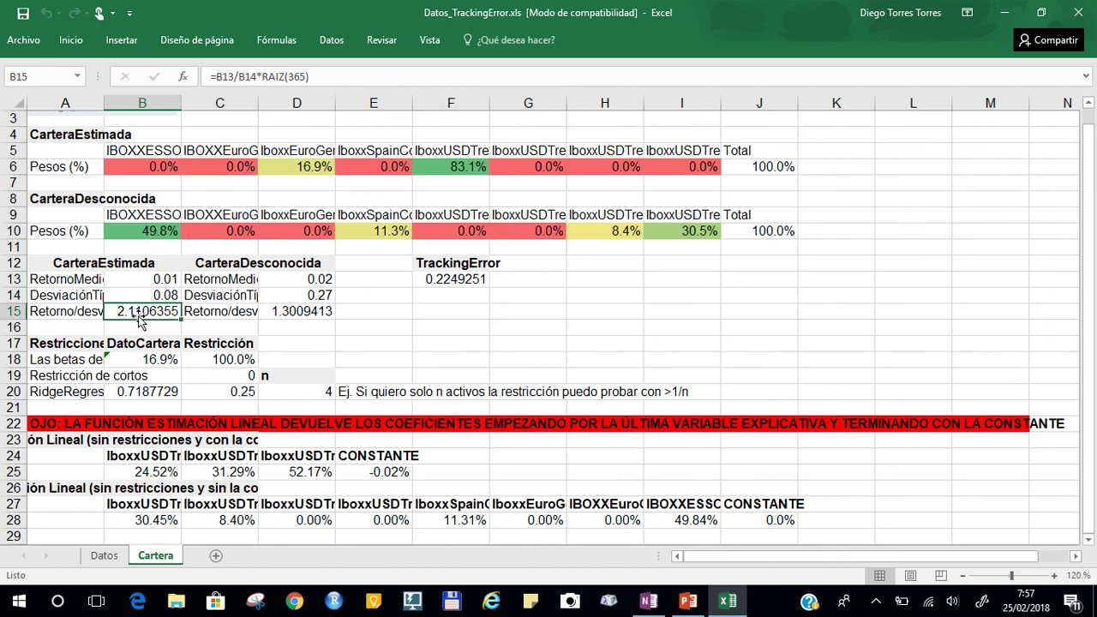
click(297, 313)
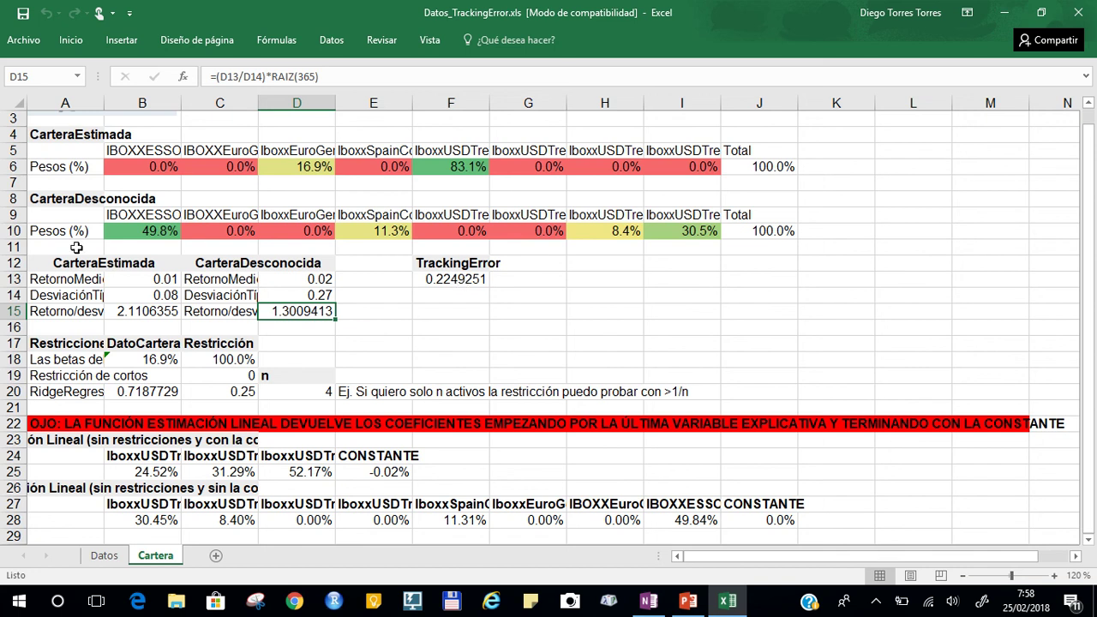
drag(221, 262, 232, 310)
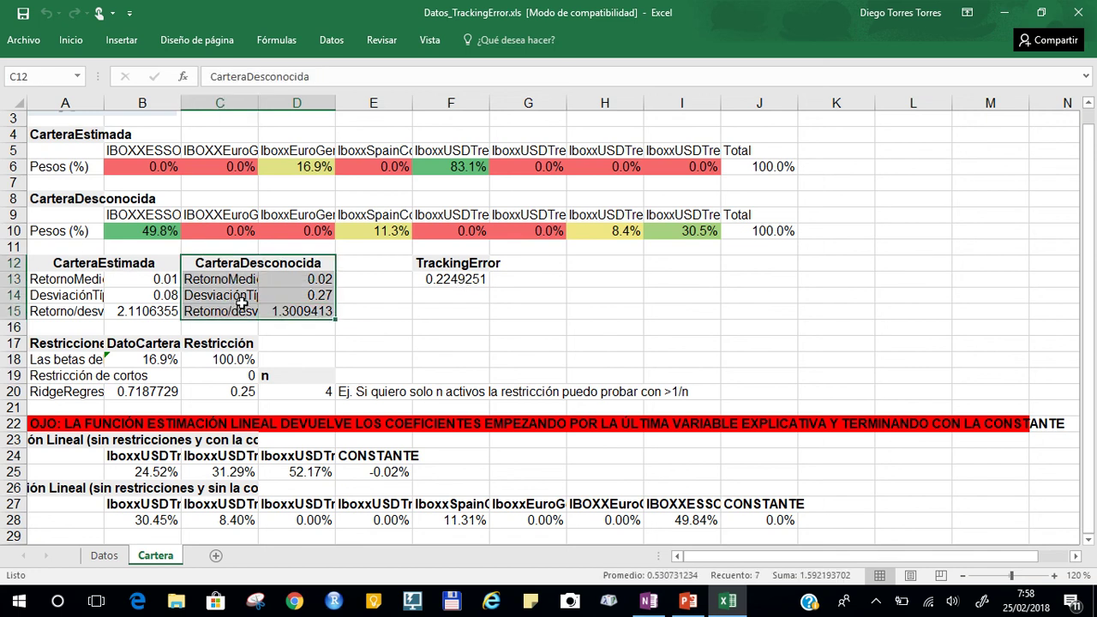
drag(109, 263, 113, 311)
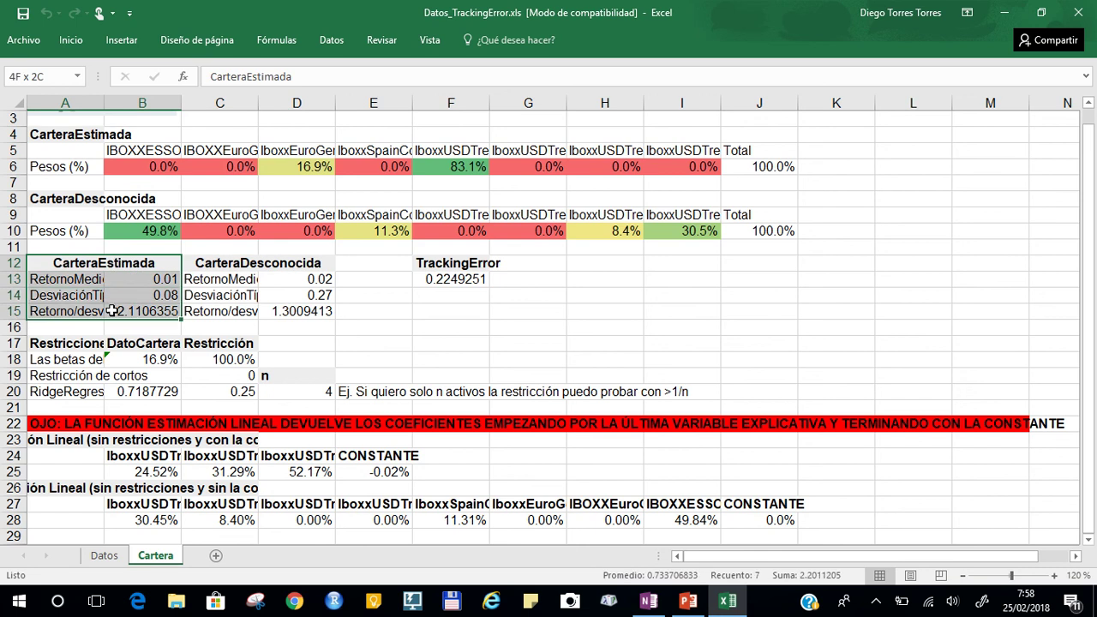
click(134, 296)
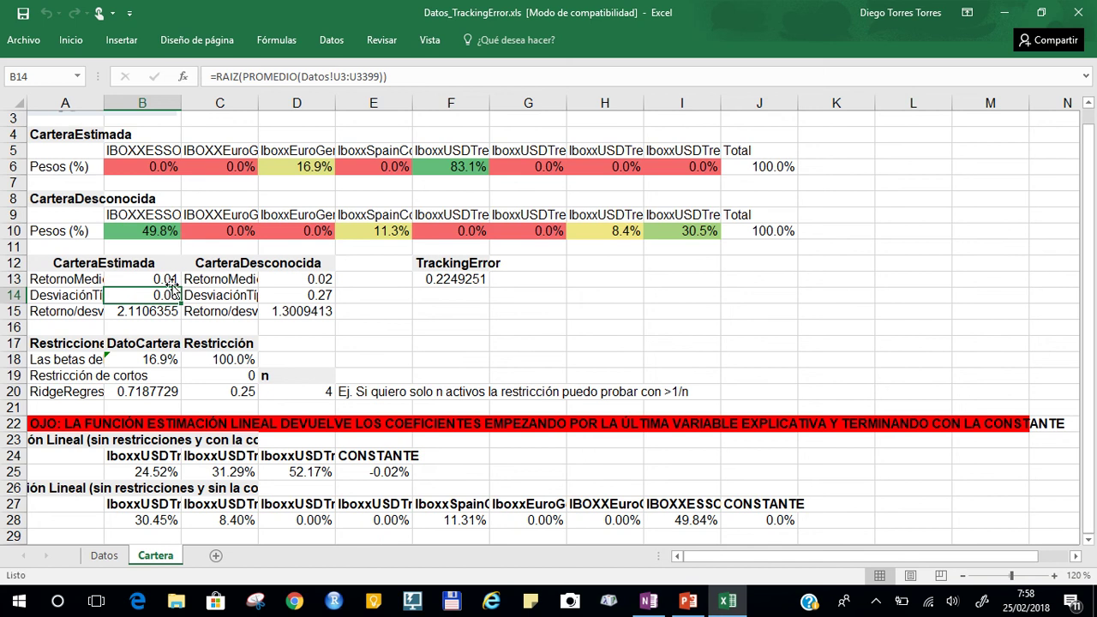
click(321, 167)
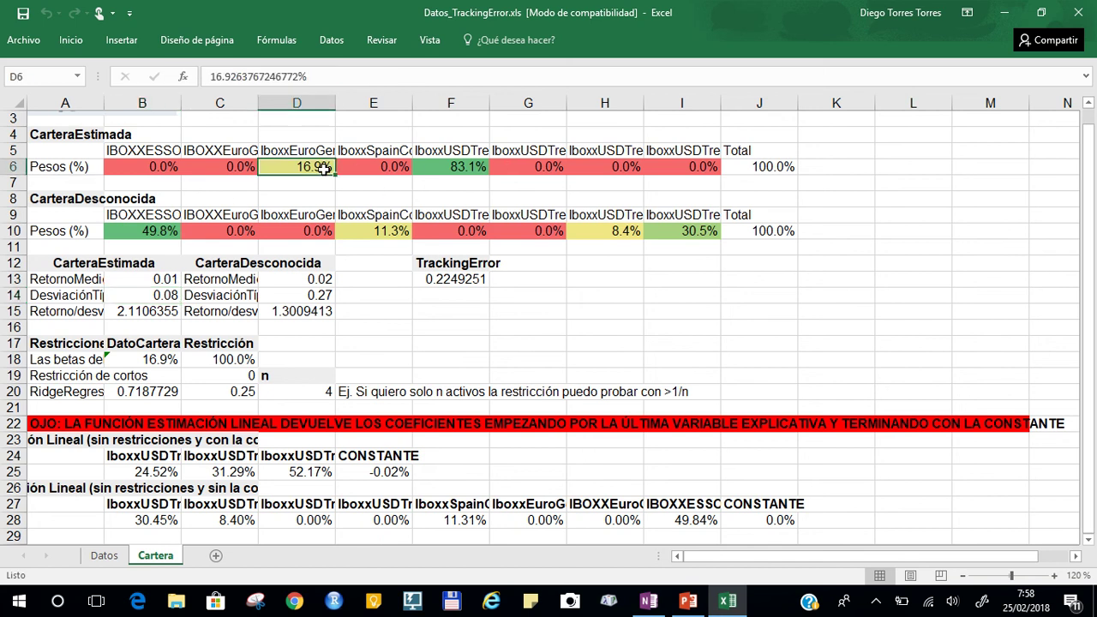
drag(313, 152, 326, 165)
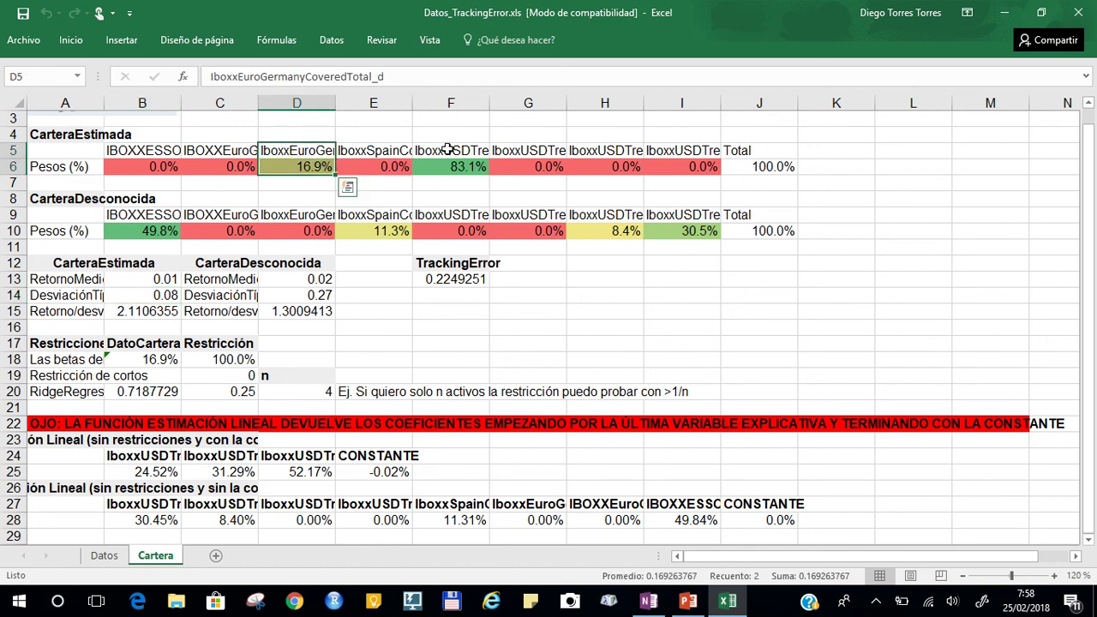
drag(448, 151, 450, 165)
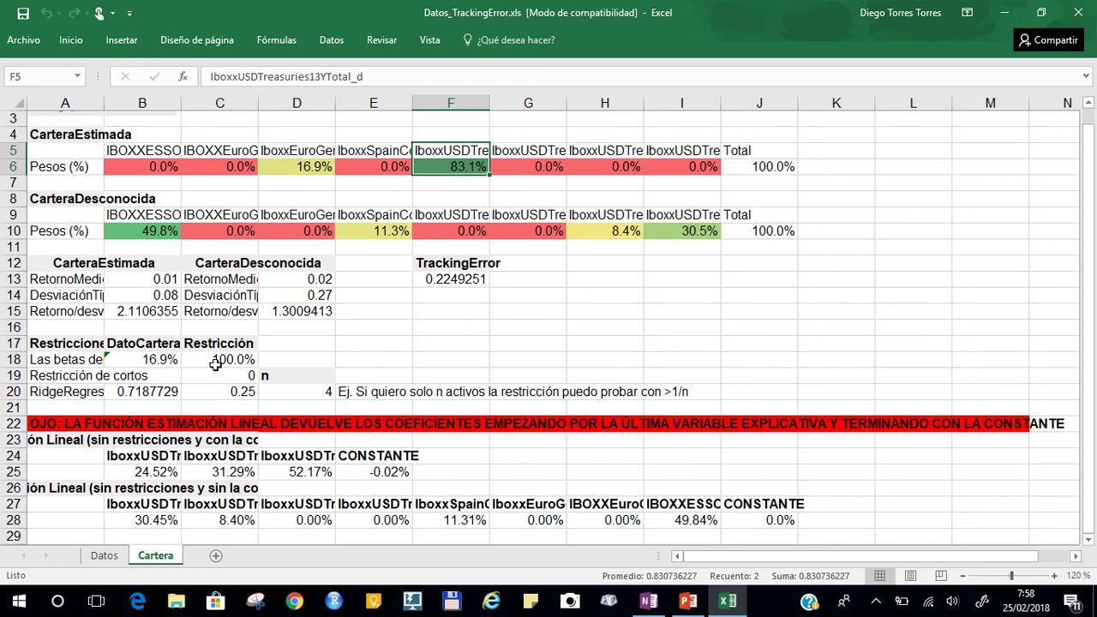
click(159, 296)
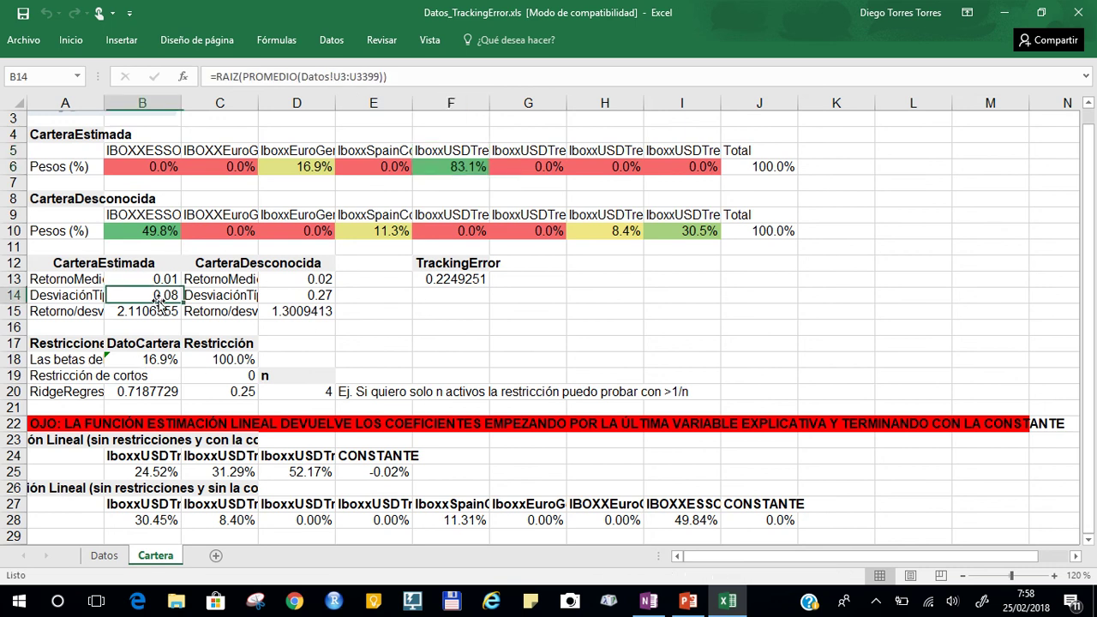
Set the Solver objective to maximize the estimated portfolio's return/deviation ratio in $B$15.
click(339, 41)
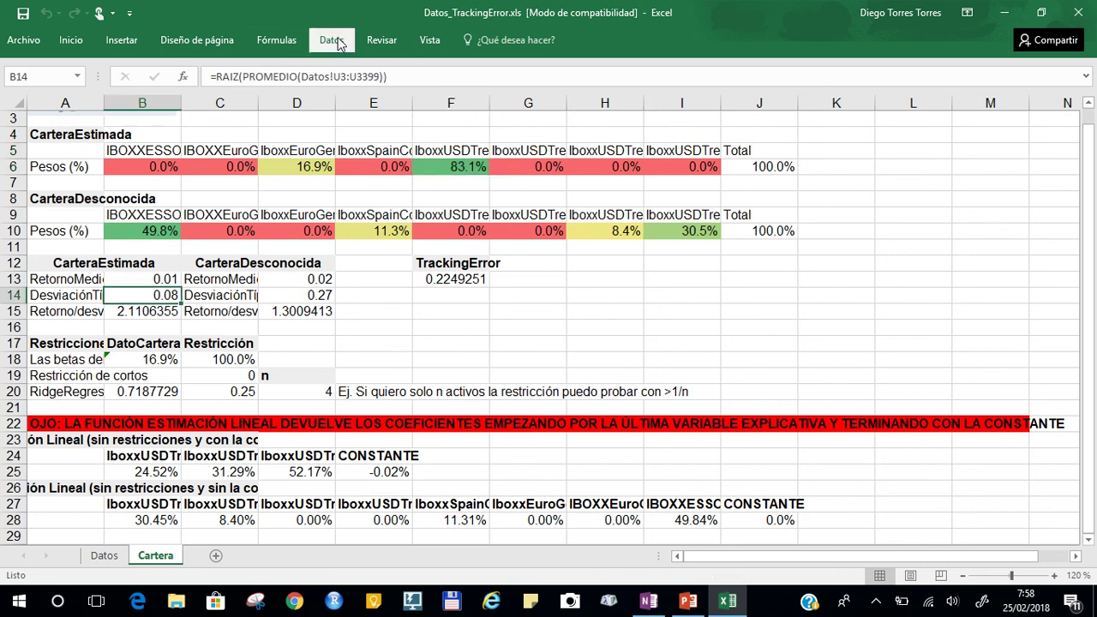
click(879, 64)
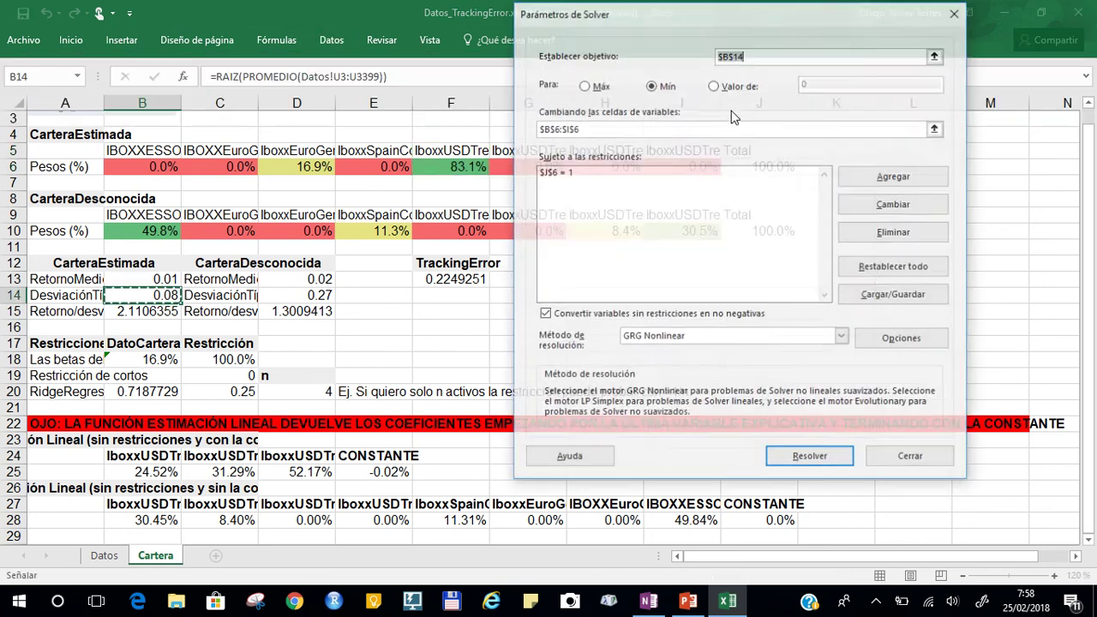
click(936, 55)
click(133, 312)
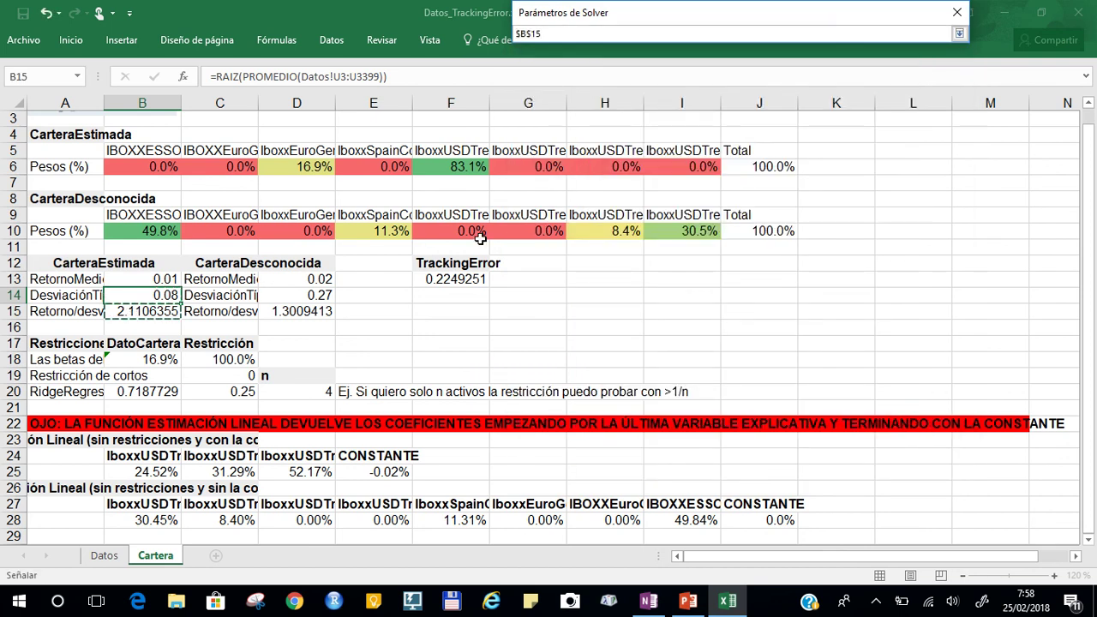
click(958, 34)
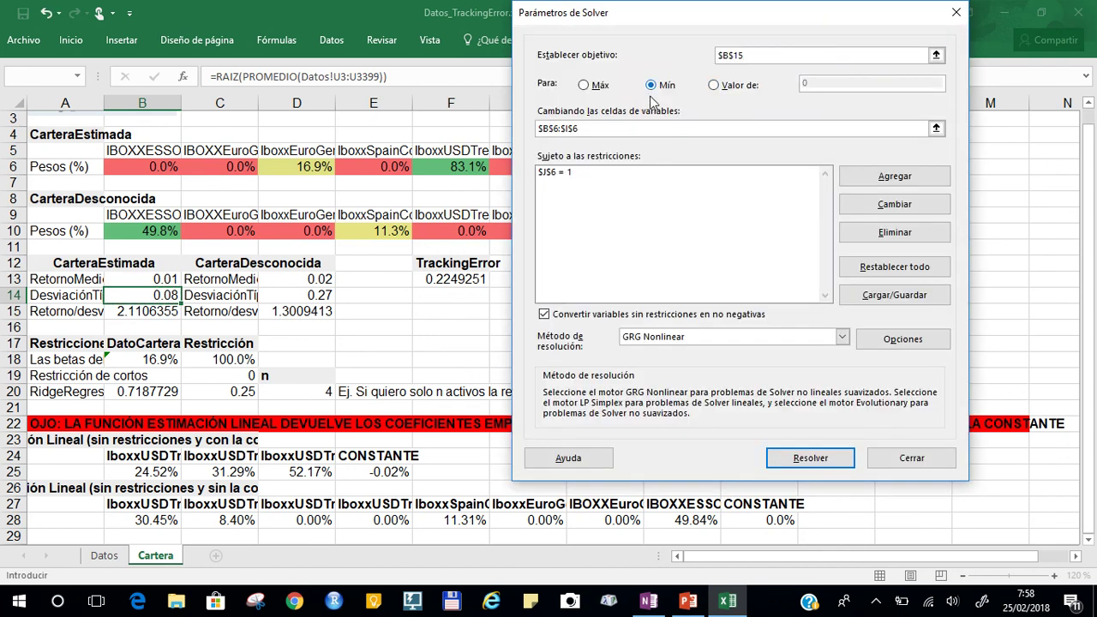
click(584, 85)
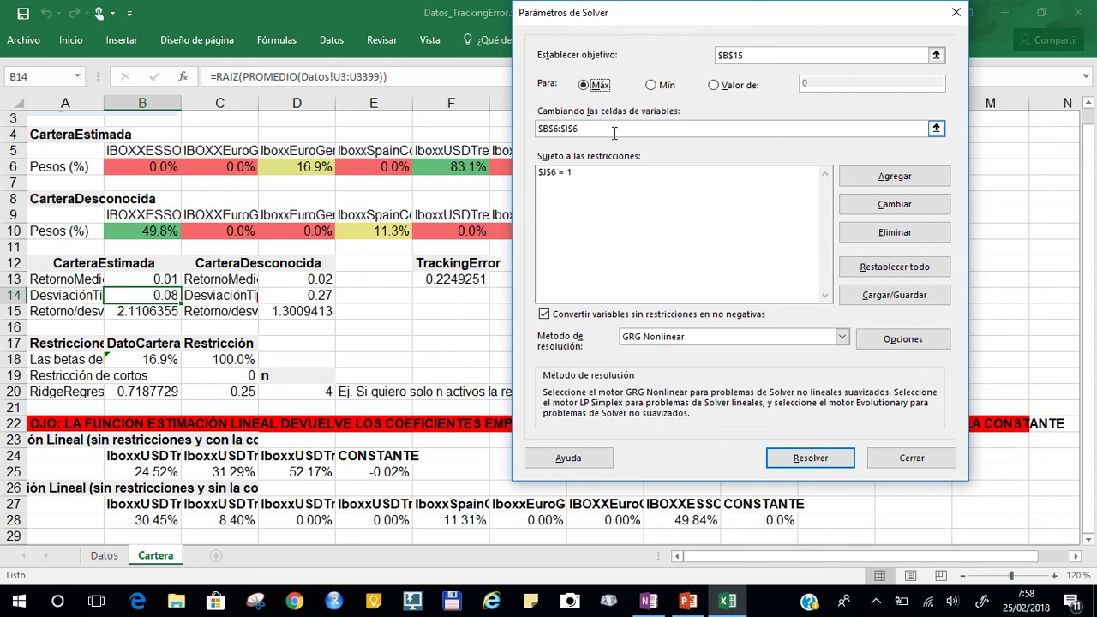
Run Solver and keep its solution, checking the estimated portfolio's ratio and deviation against the unknown portfolio's figures in D13:D15.
click(809, 458)
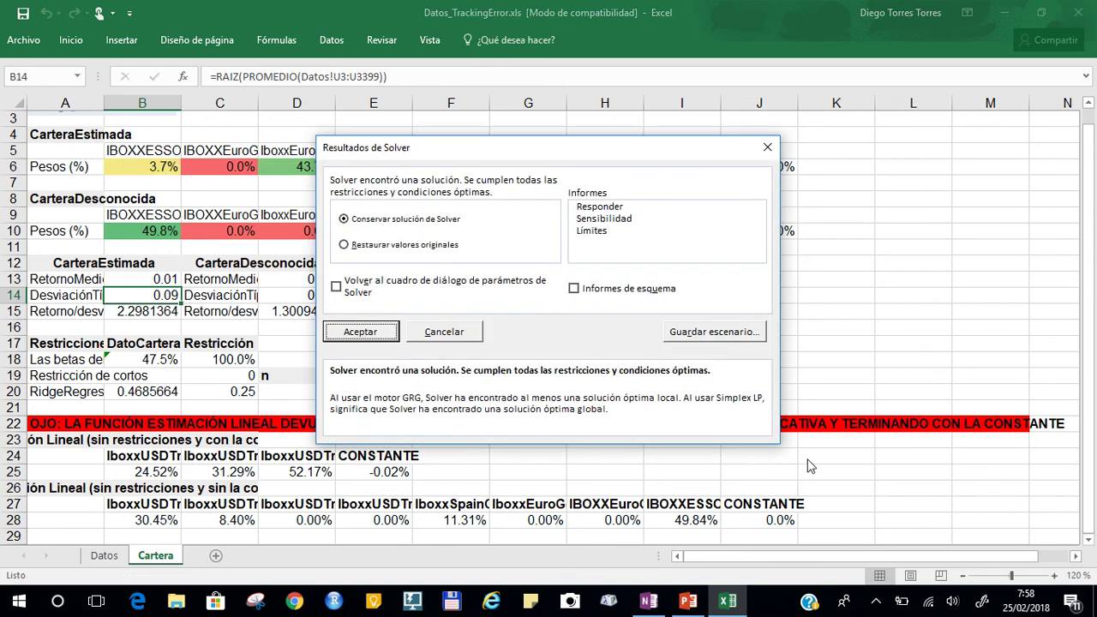
click(366, 334)
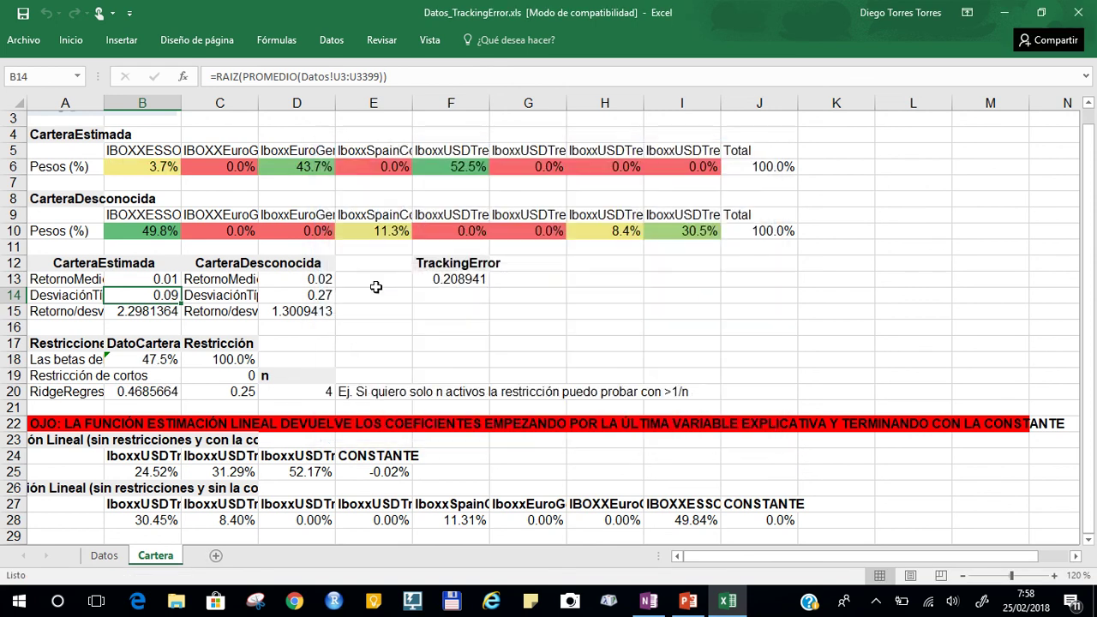
click(163, 311)
click(165, 295)
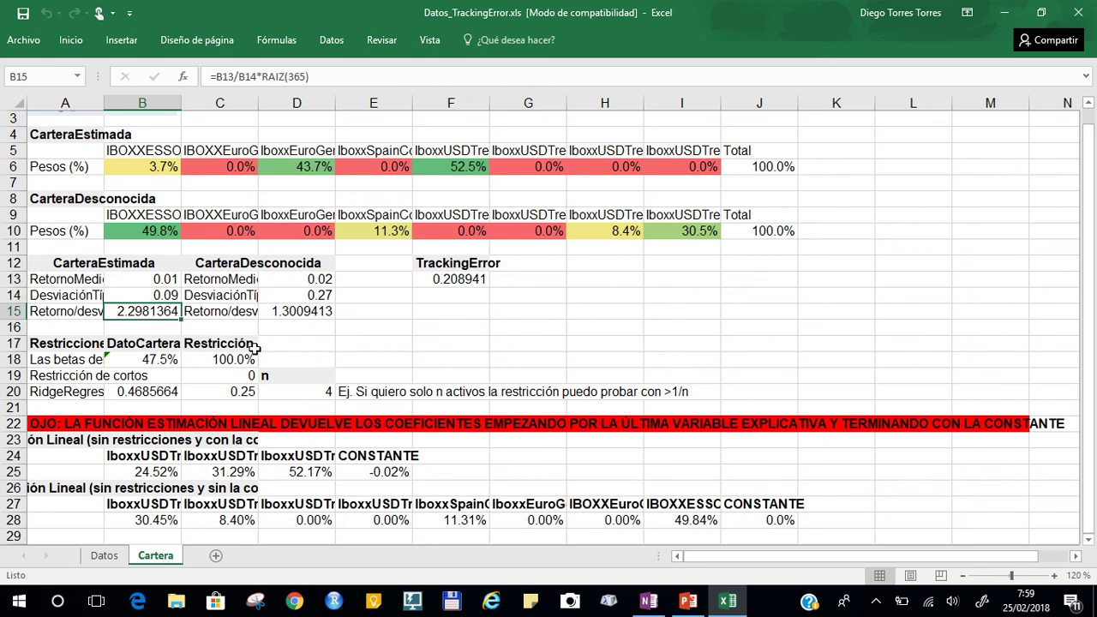
drag(306, 279, 300, 313)
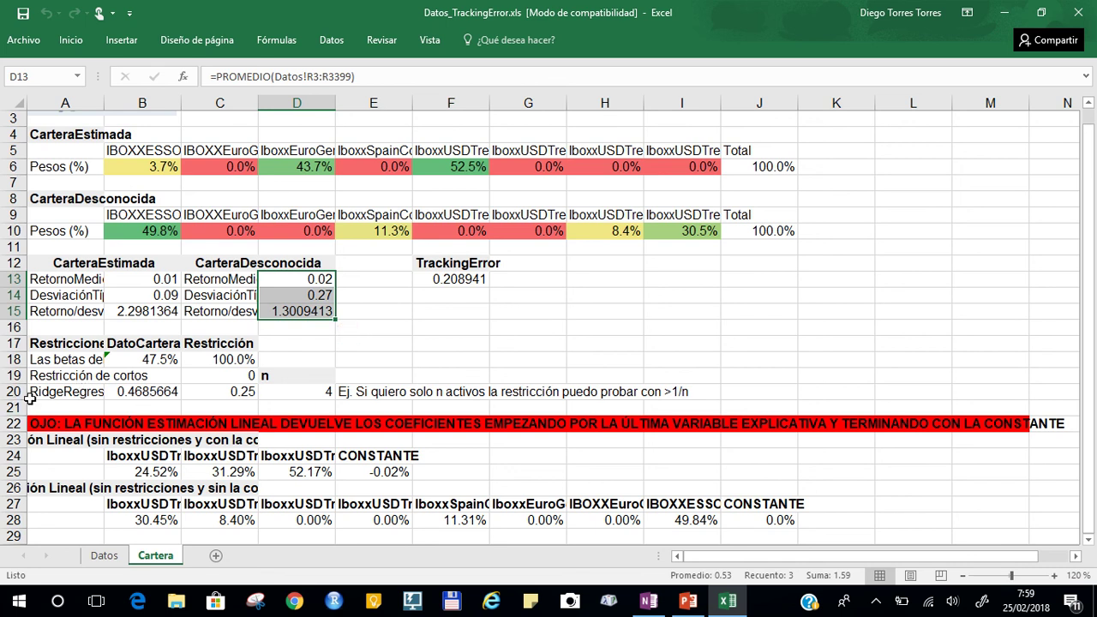
Examine the ridge regression restriction in row 20, the eight index names with their estimated weights, and the tracking error formula in F13.
drag(50, 396, 298, 392)
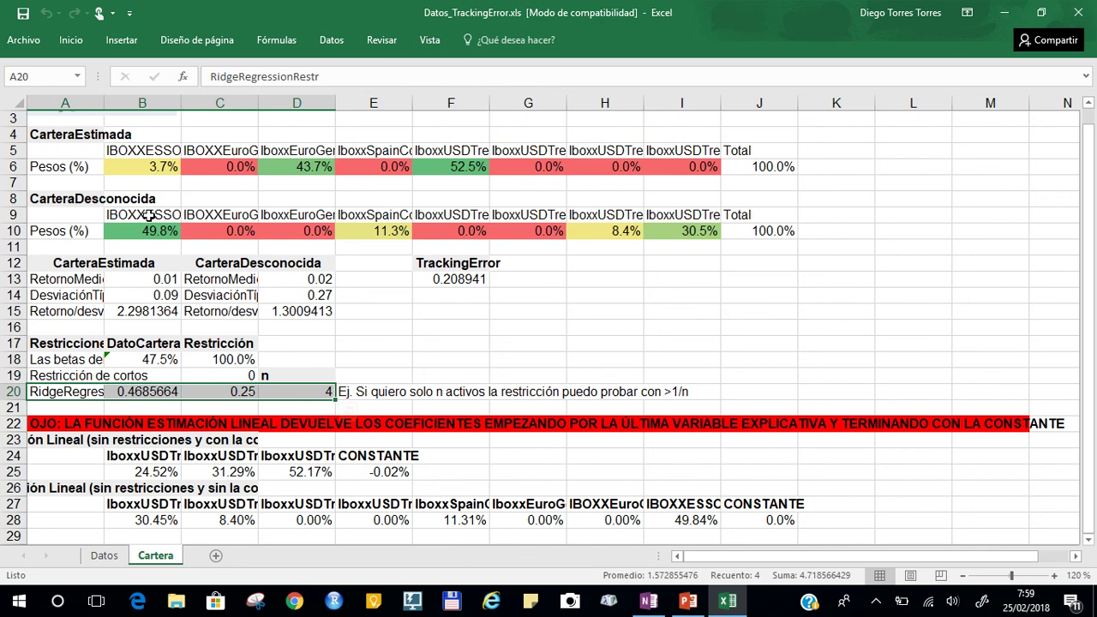
click(147, 149)
mouse_move(458, 4)
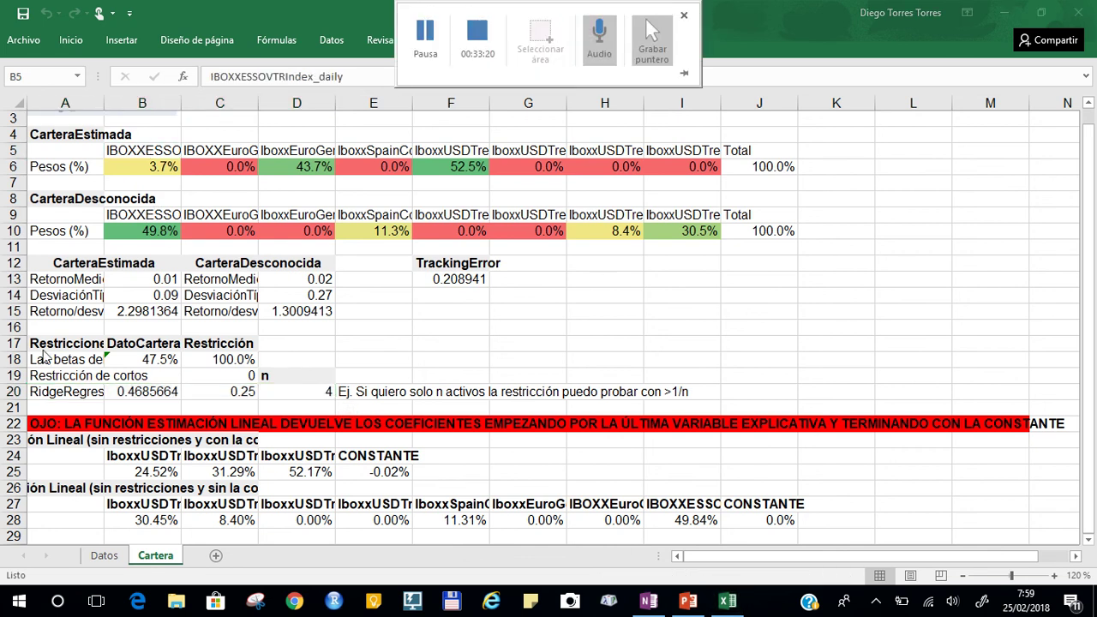
click(165, 154)
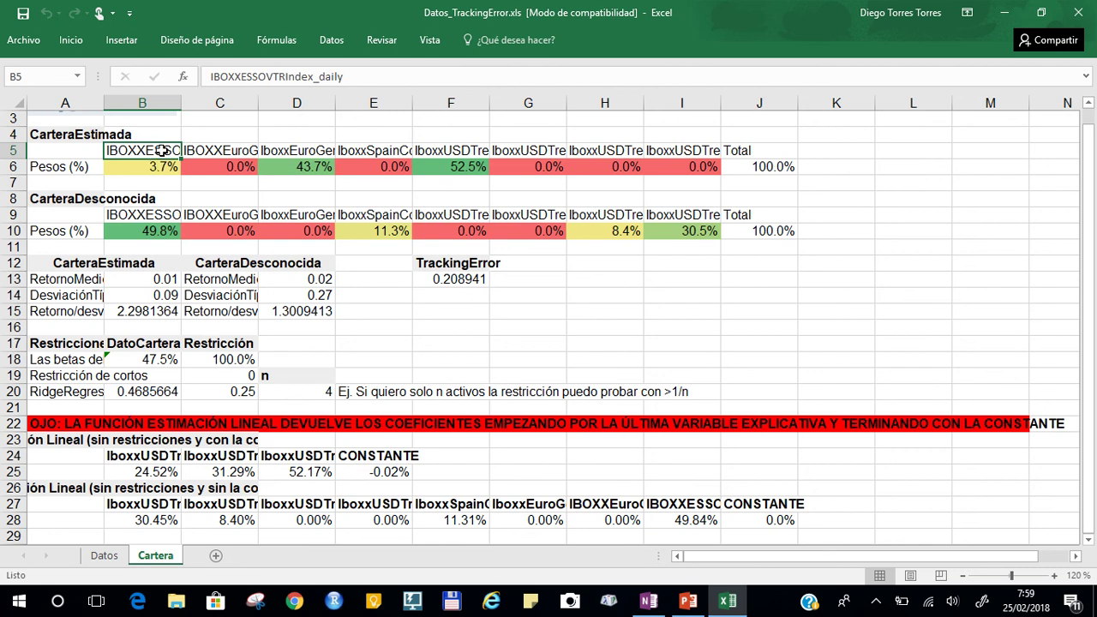
drag(161, 151, 661, 148)
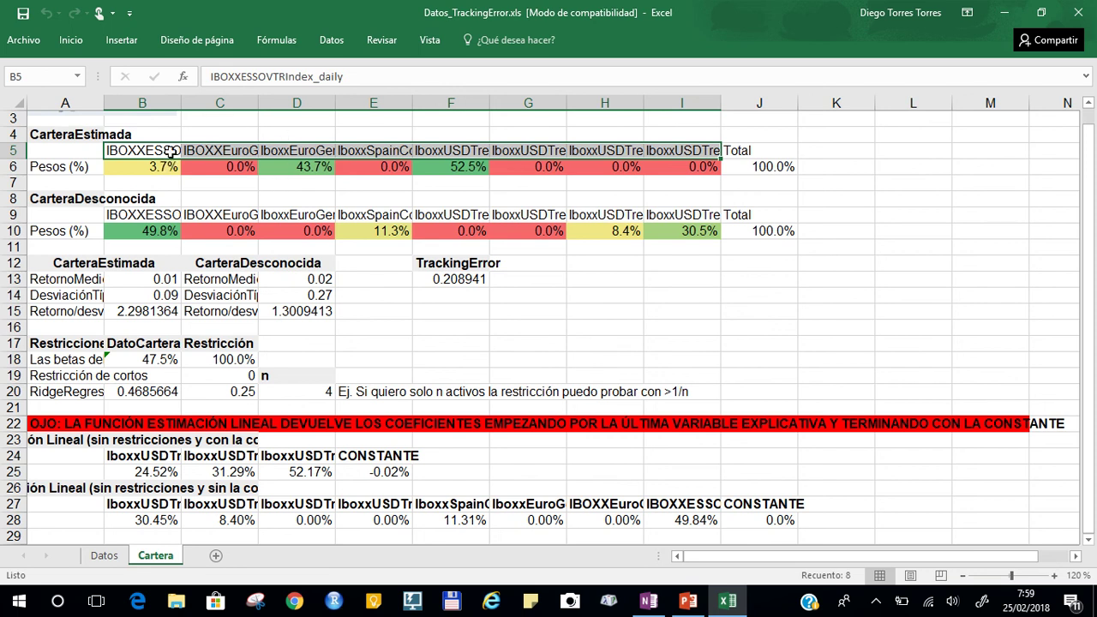
drag(141, 170, 676, 169)
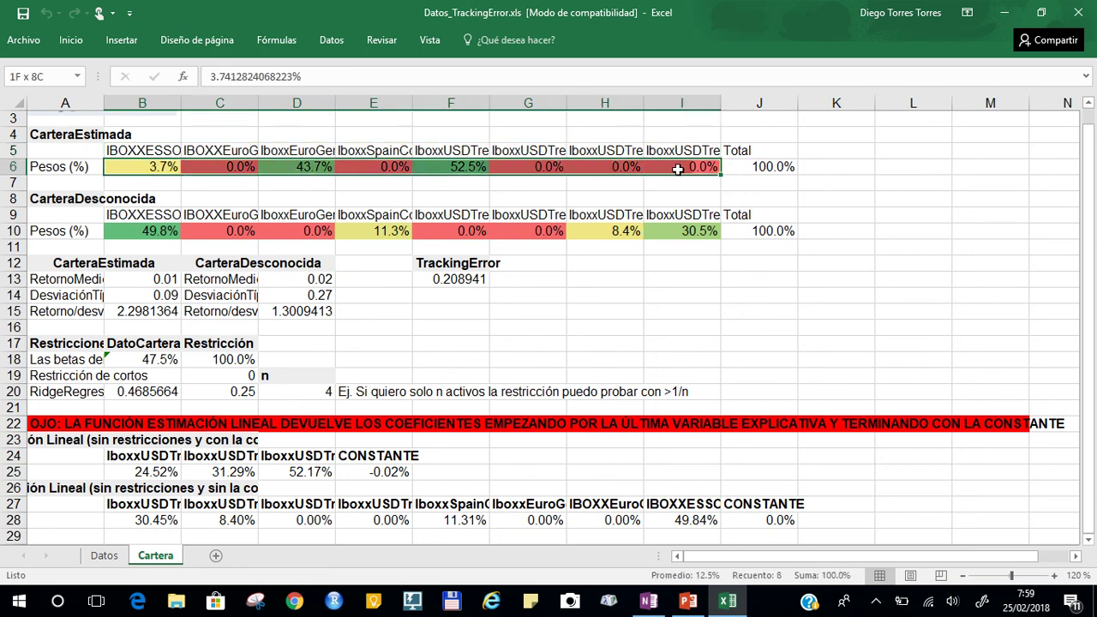
click(144, 148)
drag(253, 150, 711, 148)
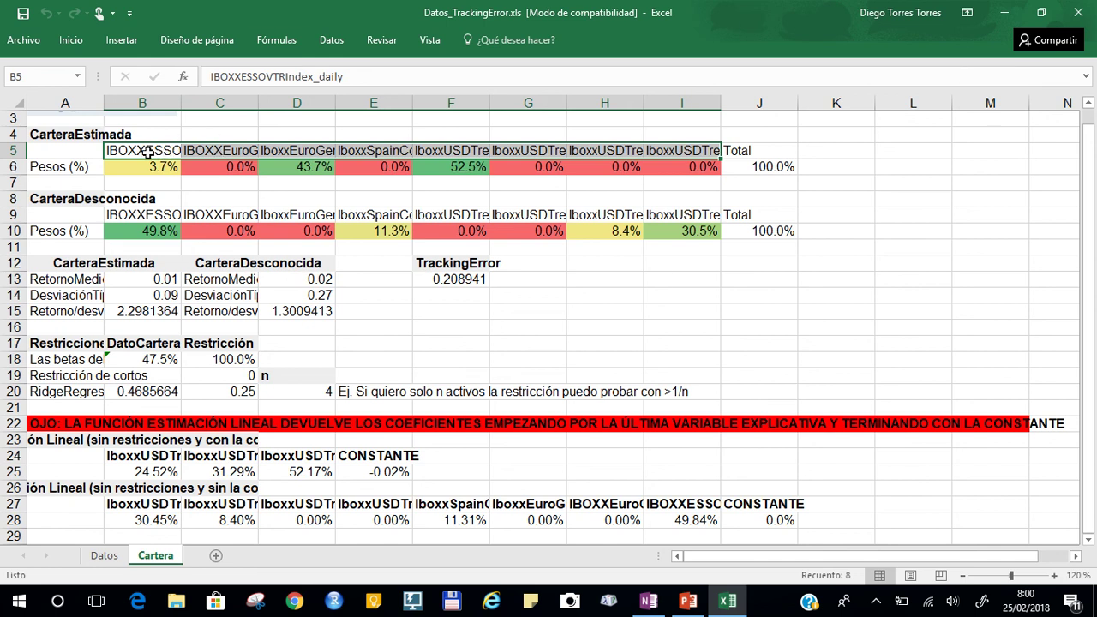
click(247, 150)
click(308, 149)
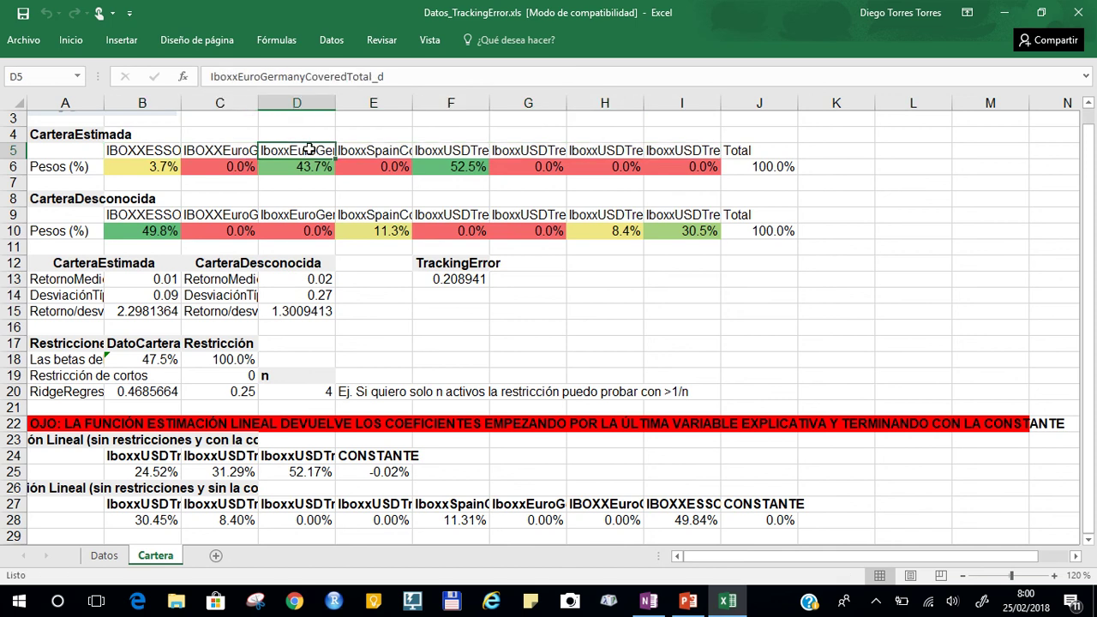
click(124, 151)
click(489, 150)
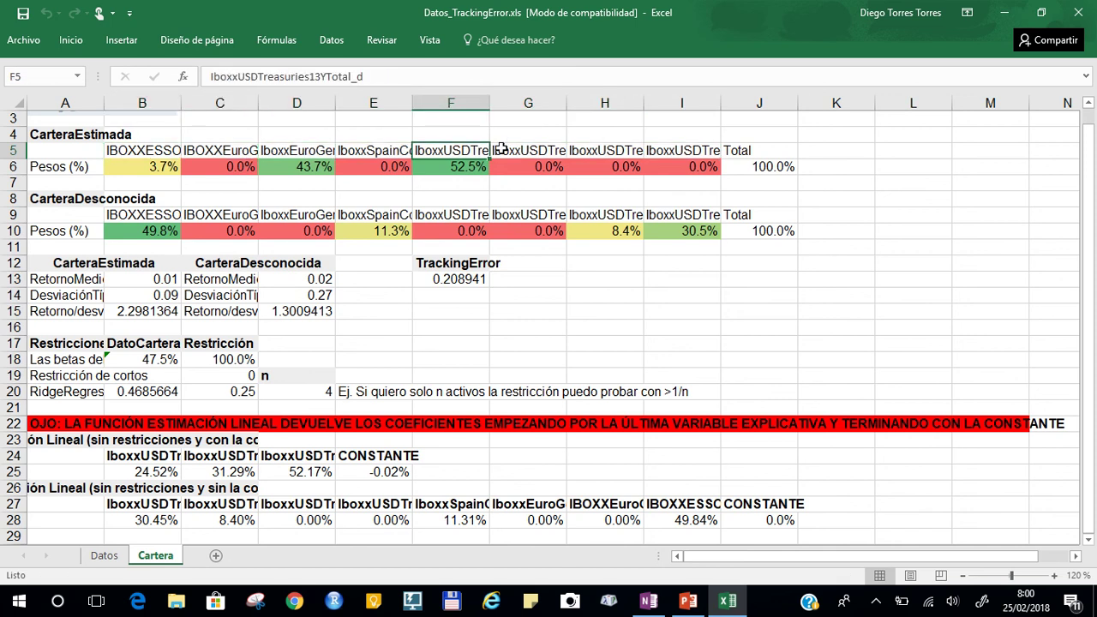
click(463, 278)
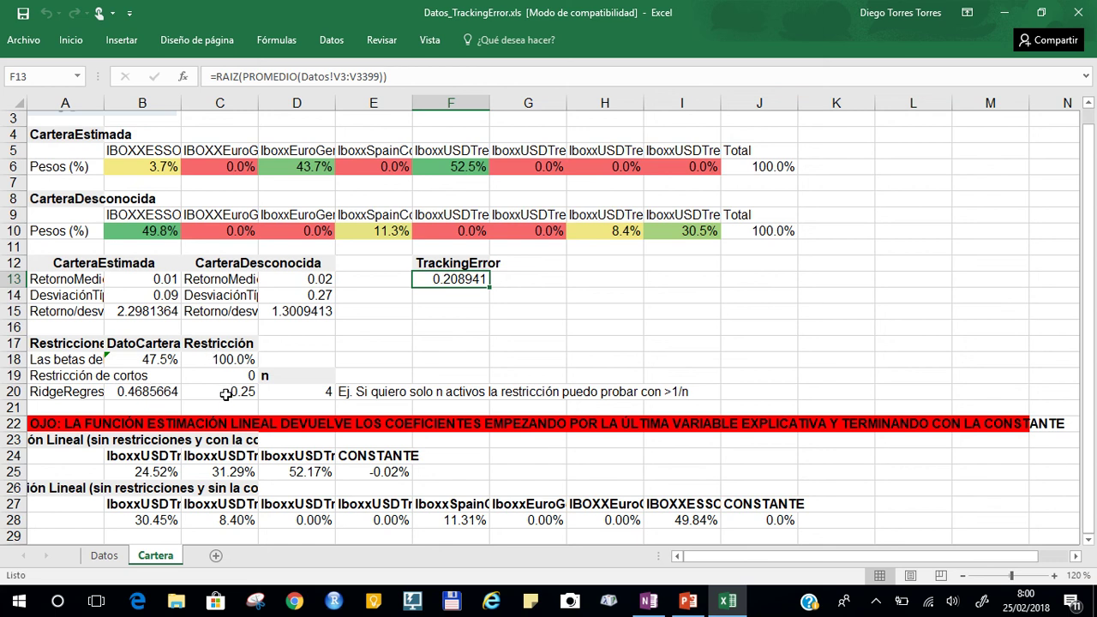
drag(74, 394, 314, 394)
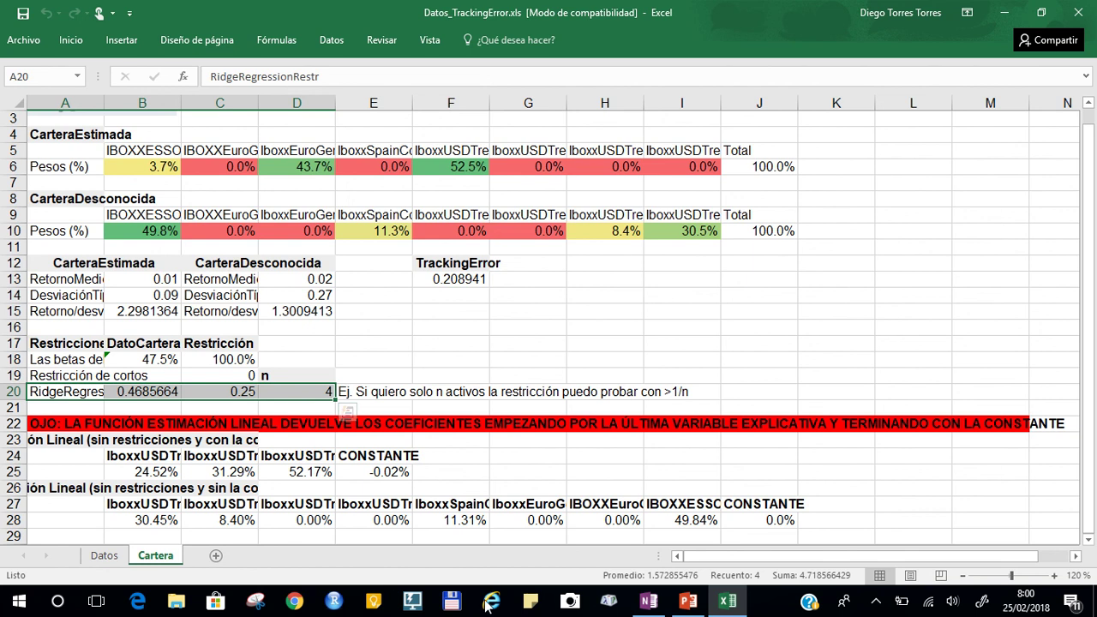
Switch to the PowerPoint presentation and view slide 7, "Ridge Regression / regresión contraída", full screen, leaving the slide show when done.
click(696, 607)
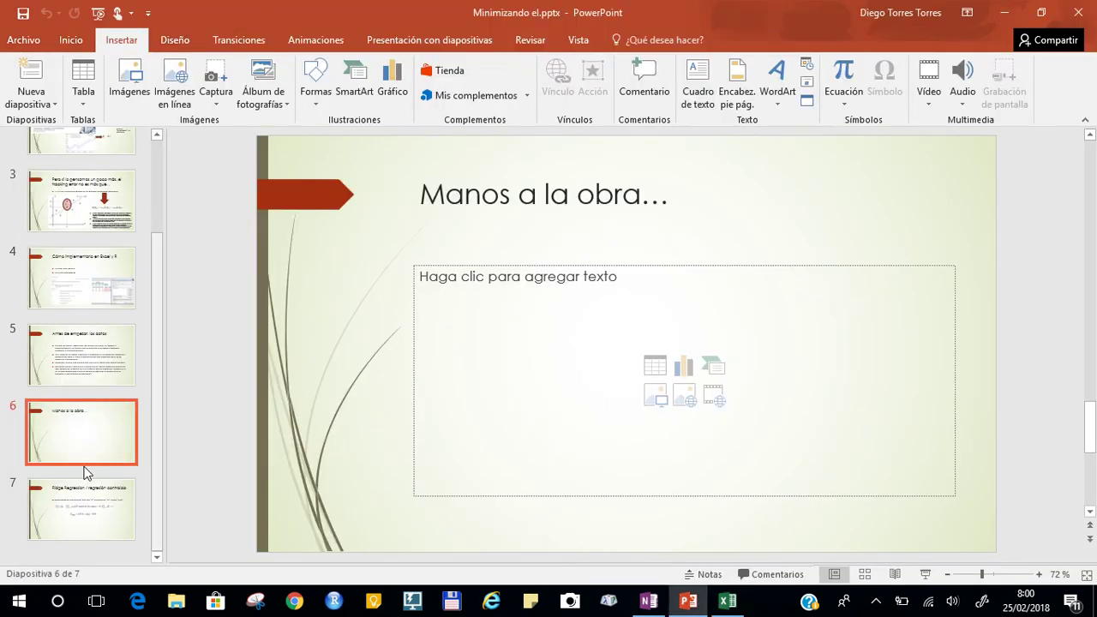
click(84, 503)
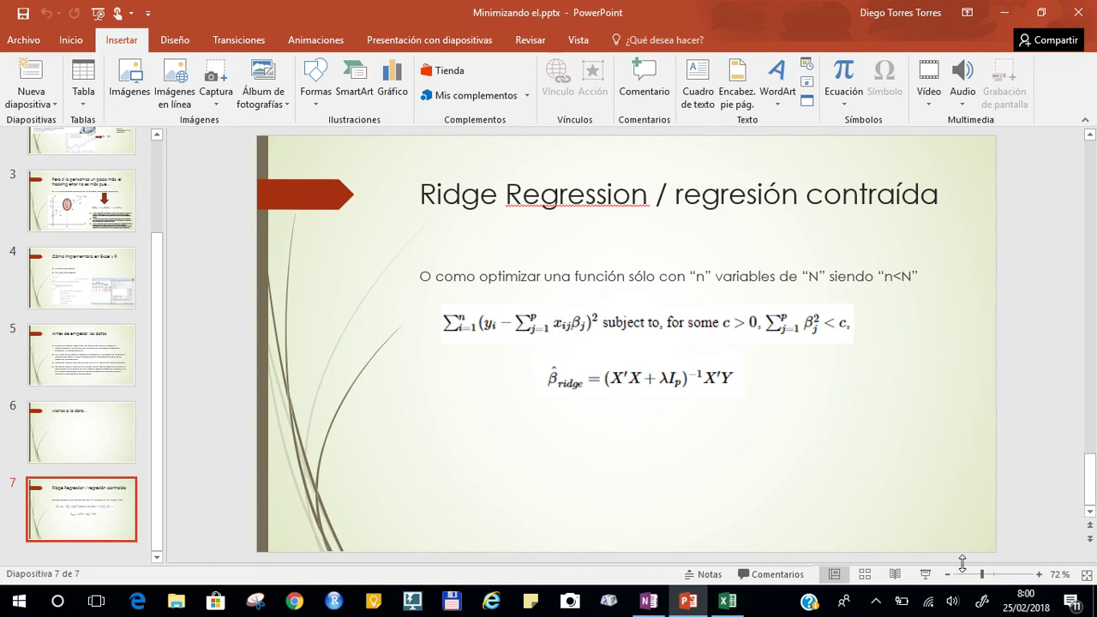
click(924, 573)
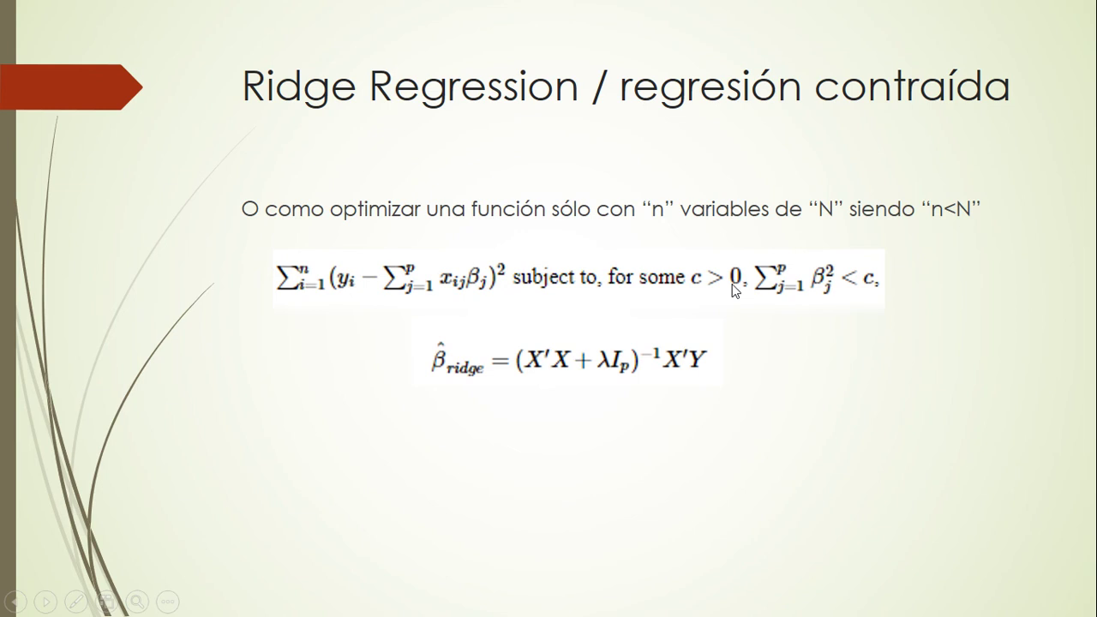
key(Escape)
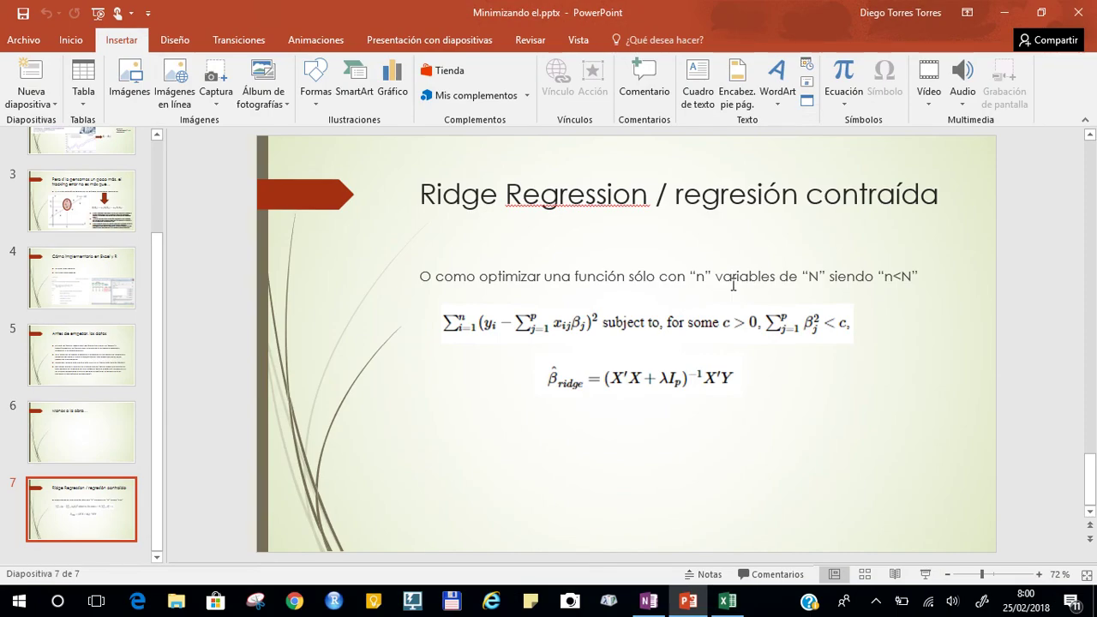